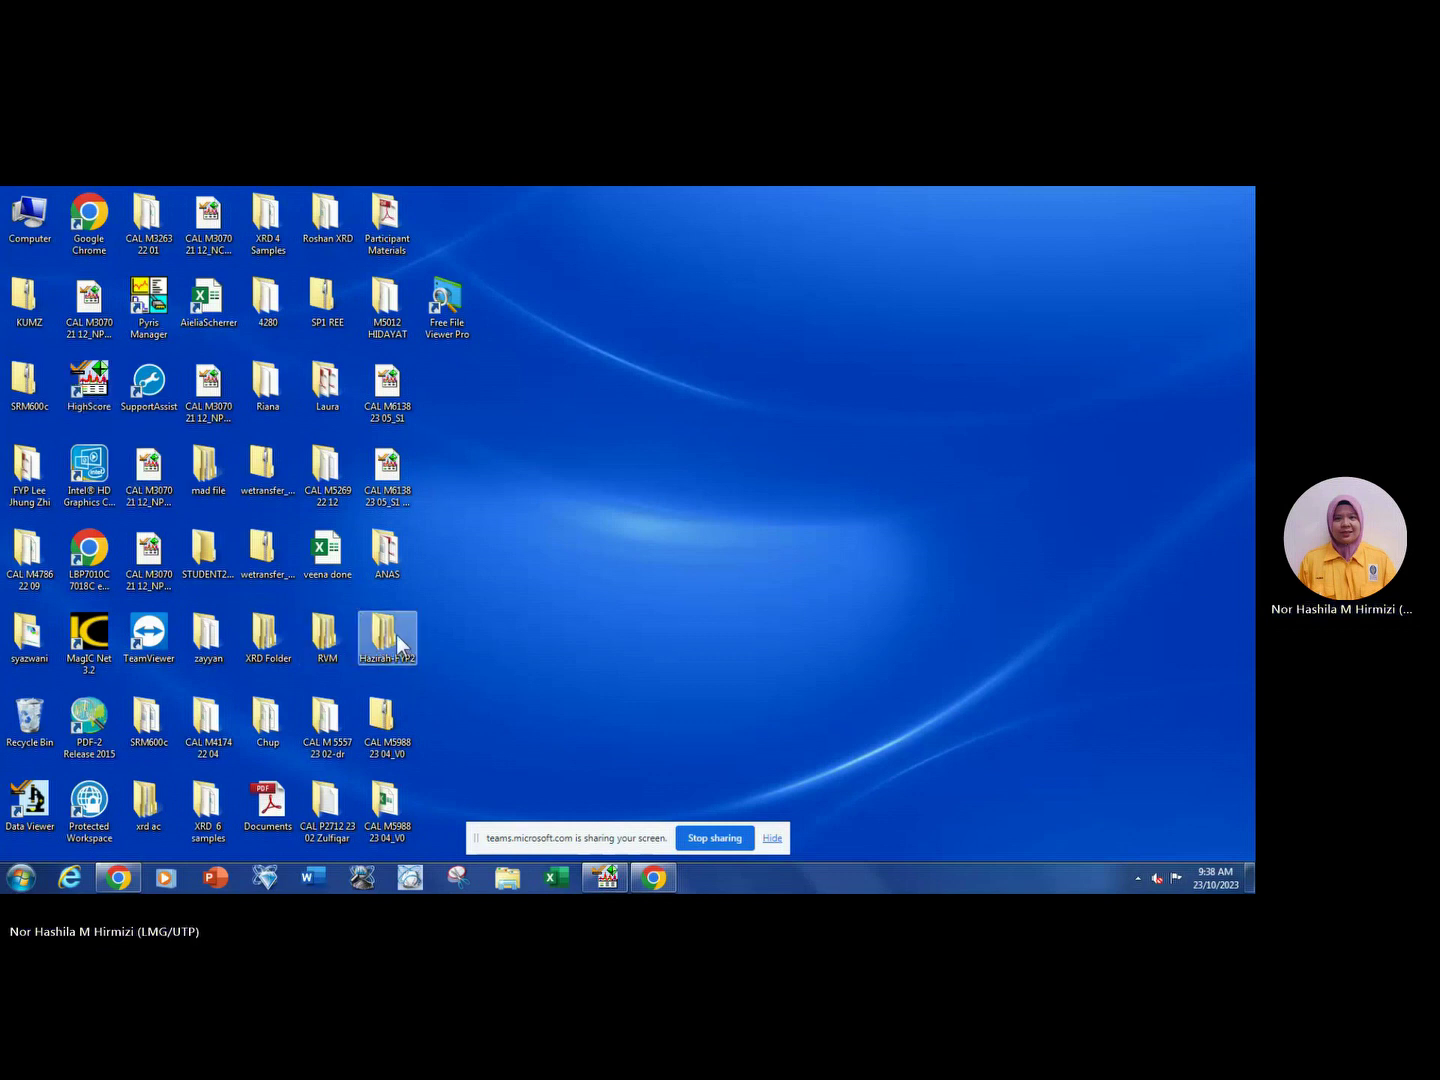
Switch to HighScore Plus and open the scan file CAL M4724 22 07_Ni 0.3 from the Downloads folder.
left_click(605, 878)
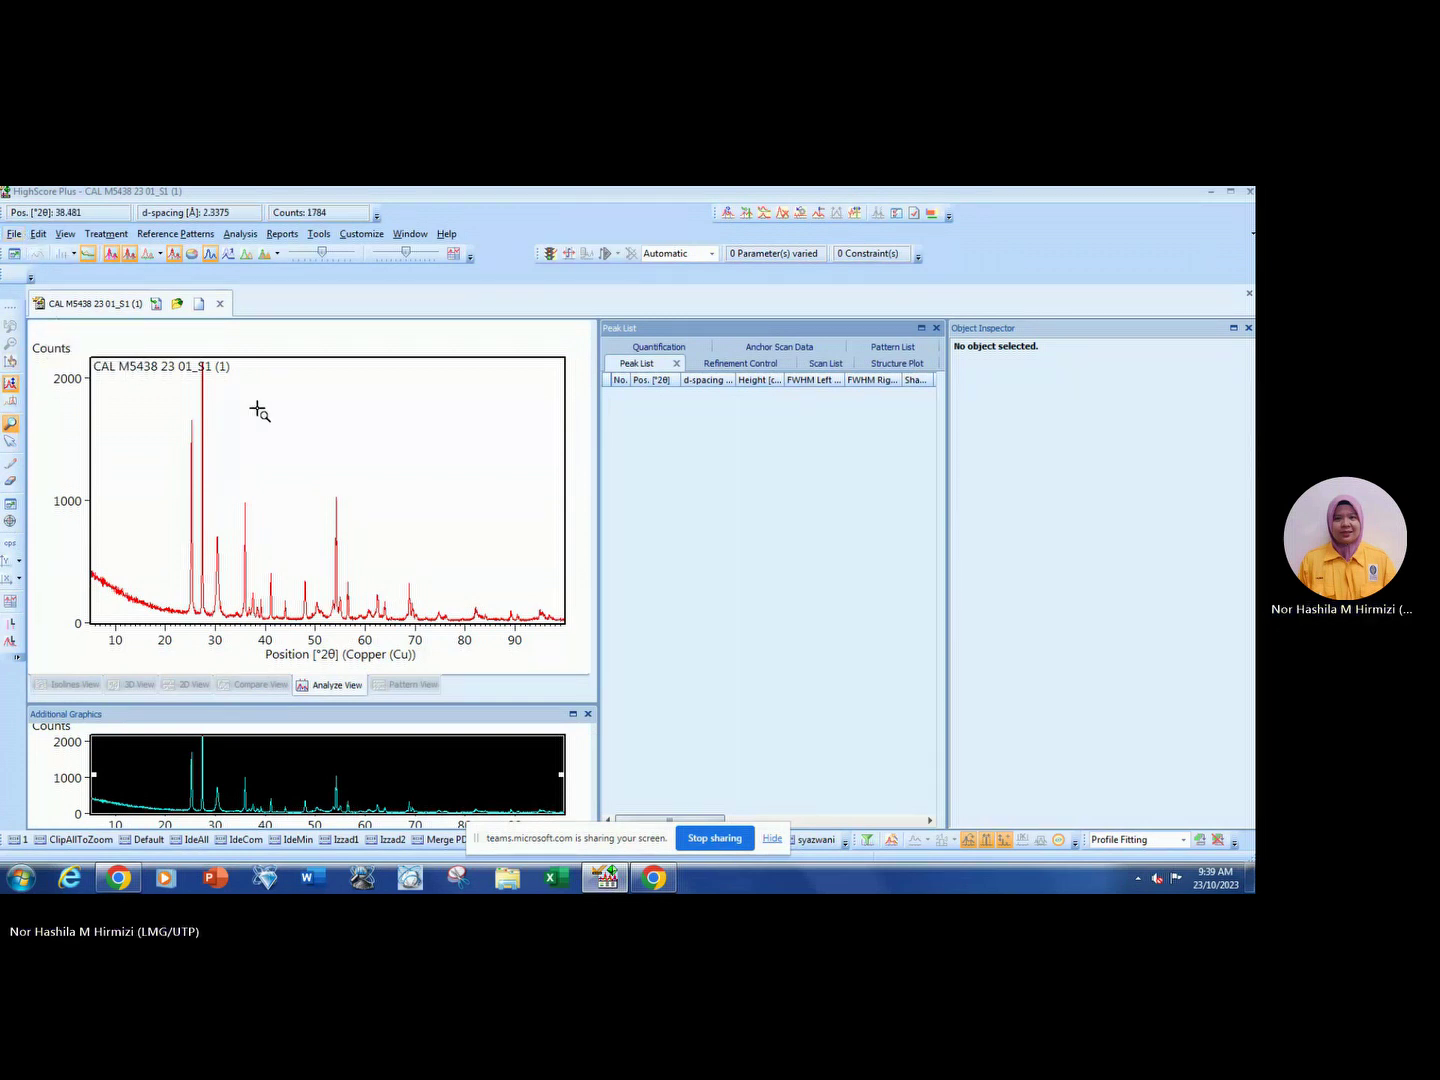
left_click(14, 235)
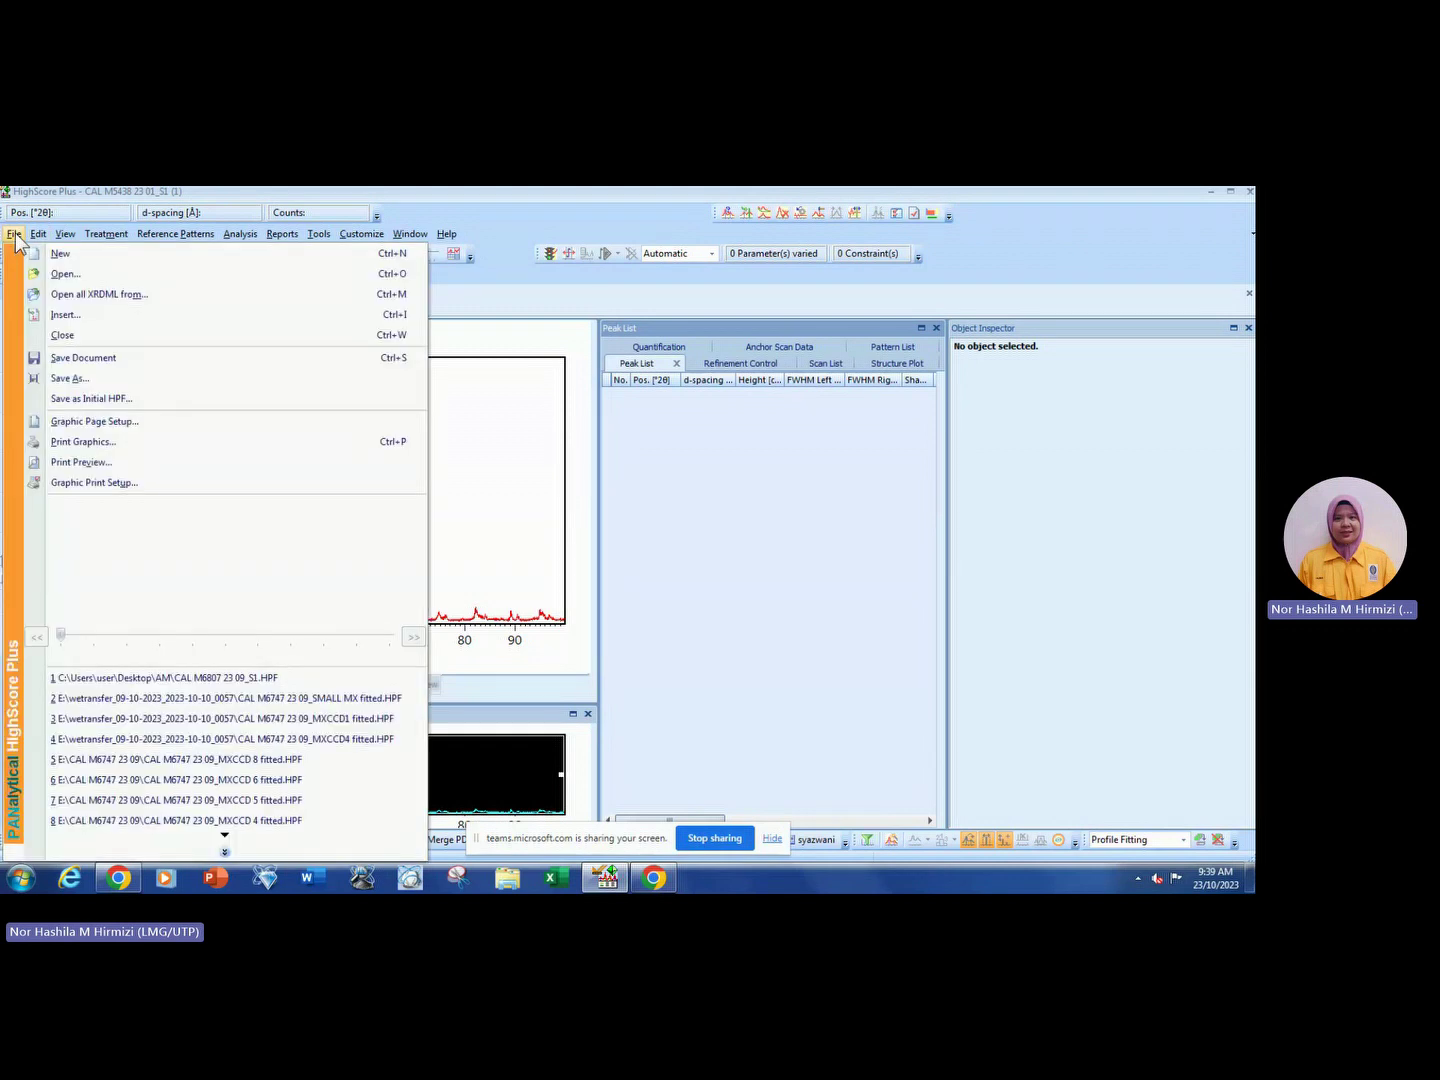
left_click(62, 274)
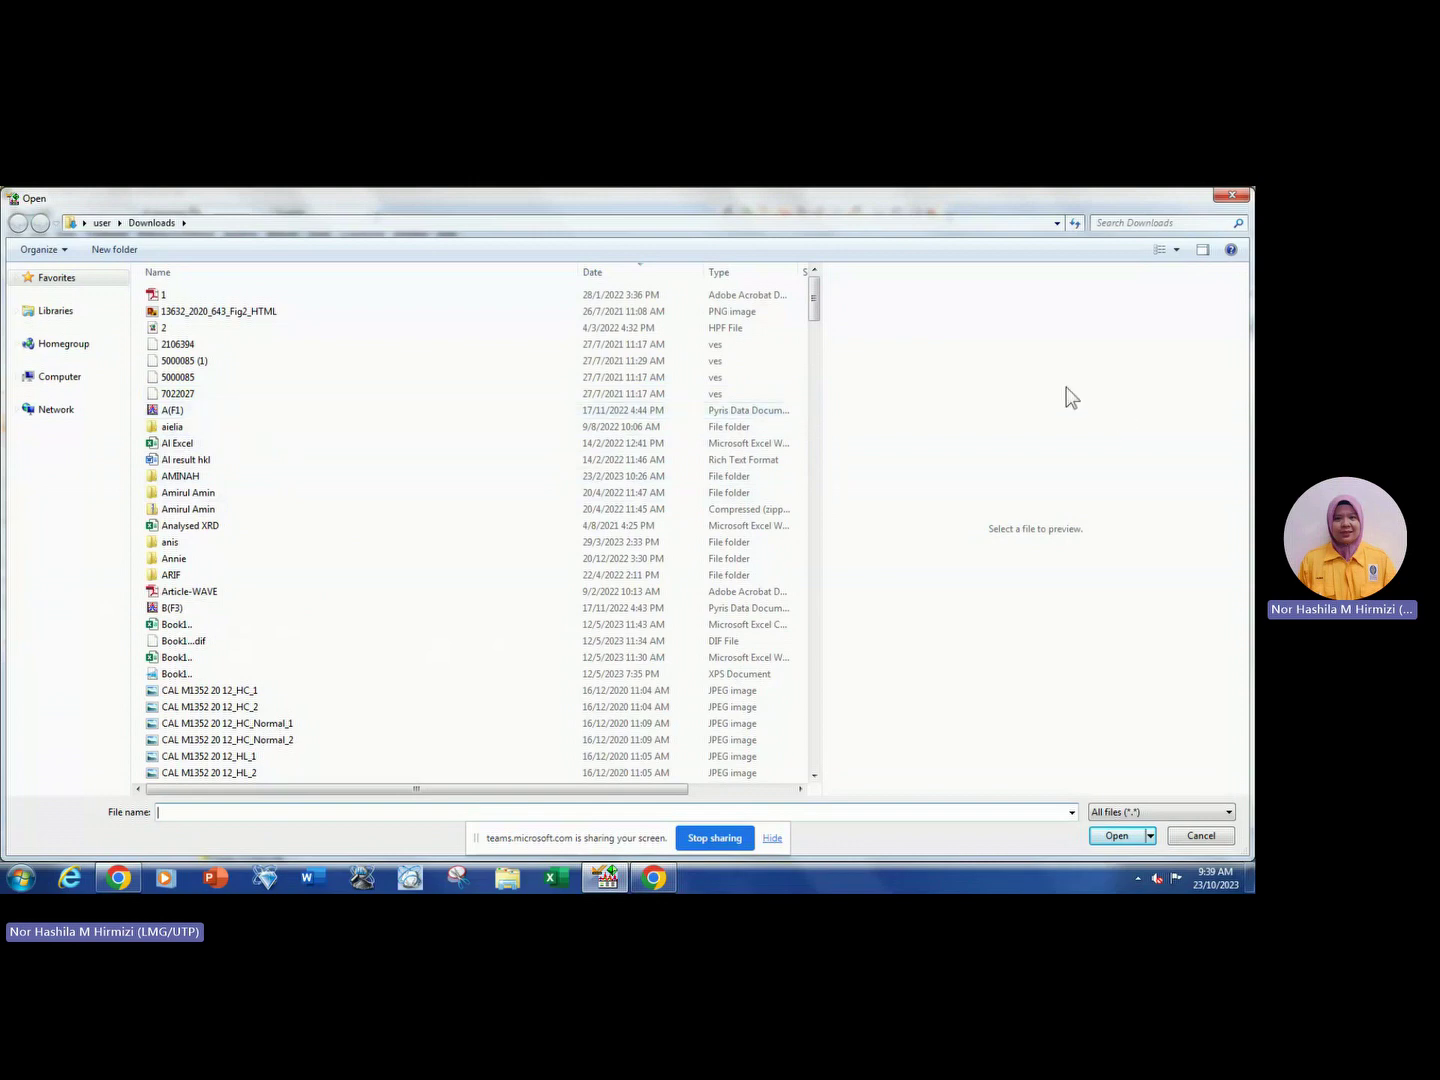
left_click_drag(812, 300, 812, 335)
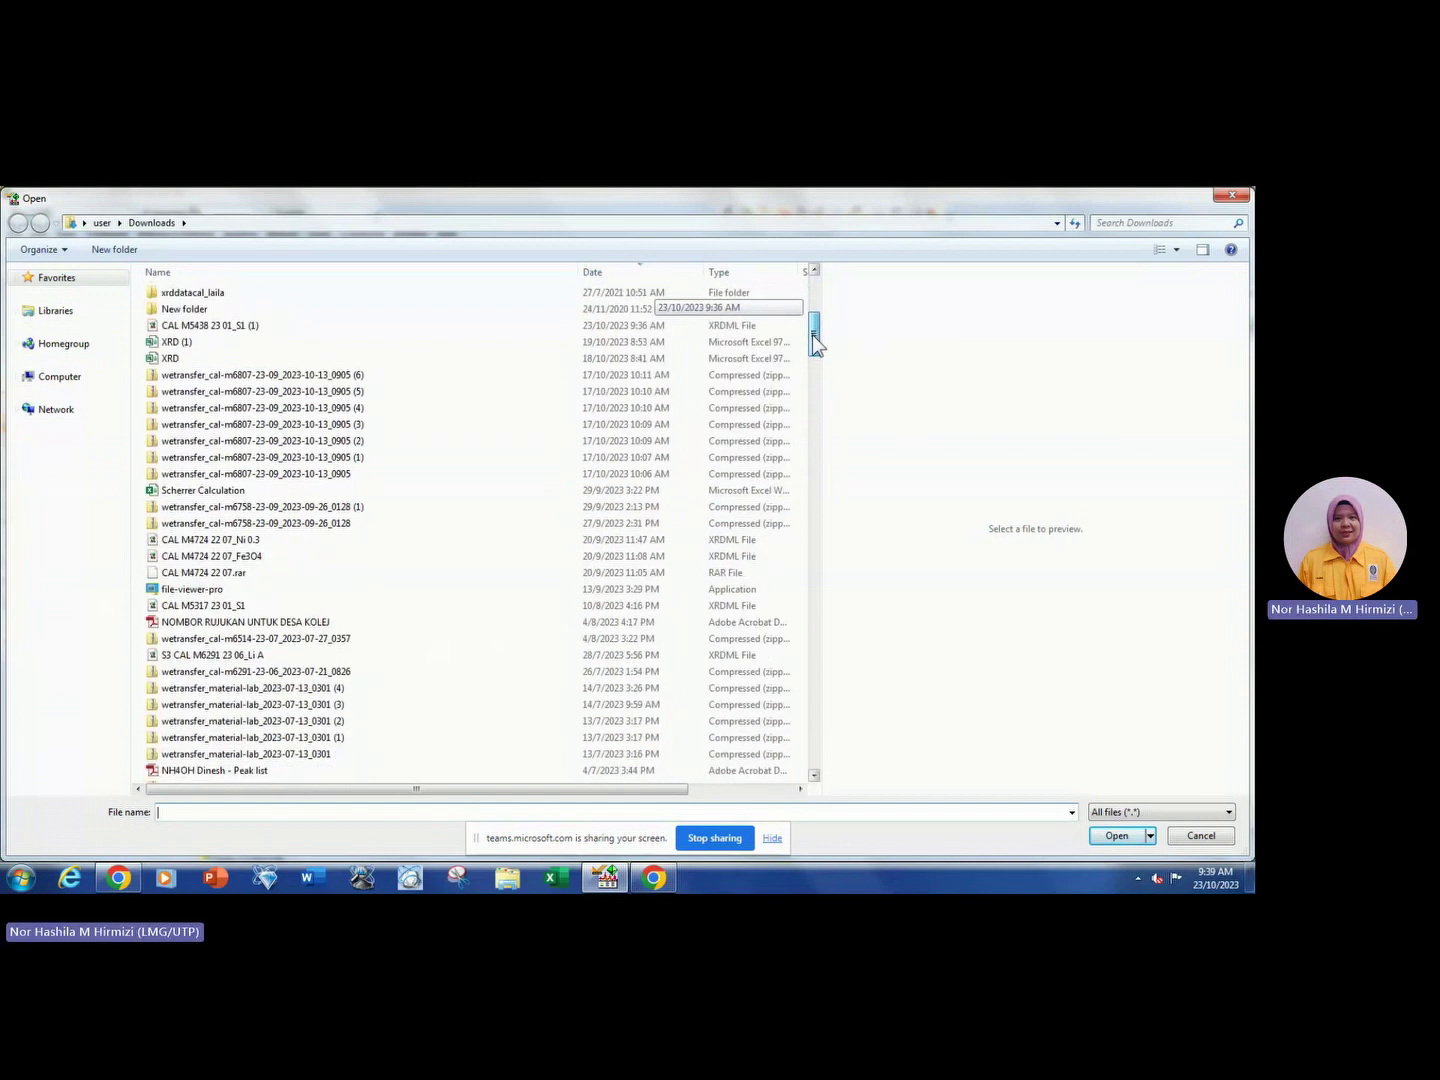
left_click(227, 542)
double_click(227, 544)
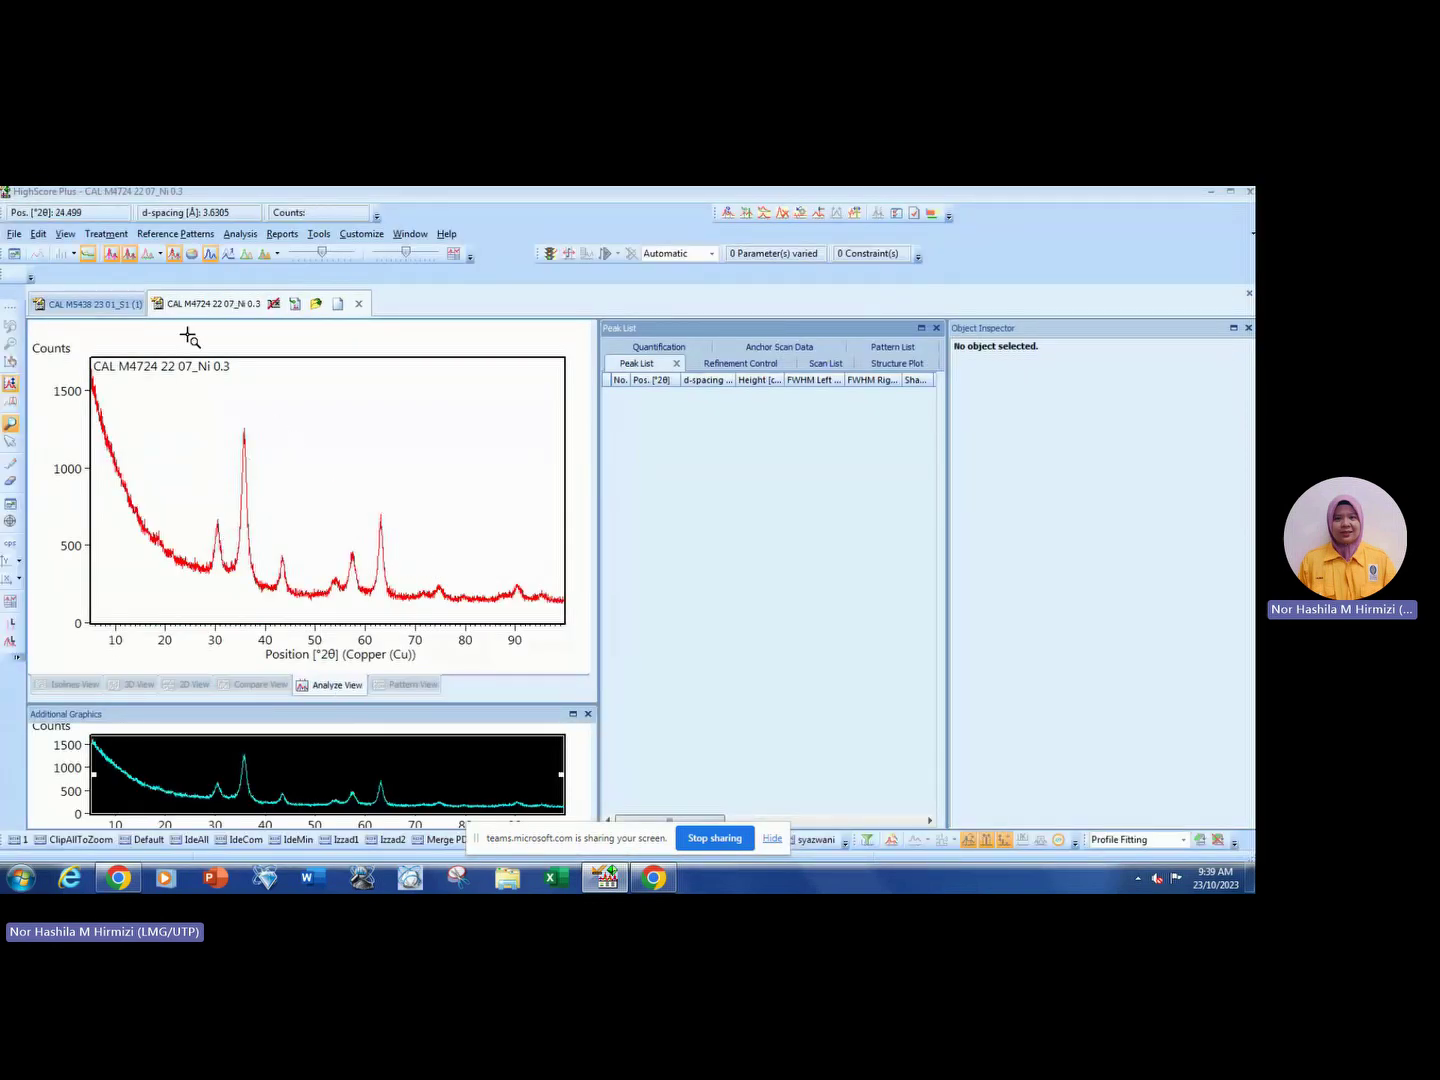
Start an automatic background determination on the CAL M5438 23 01_S1 (1) scan and set its granularity to 12.
left_click(104, 314)
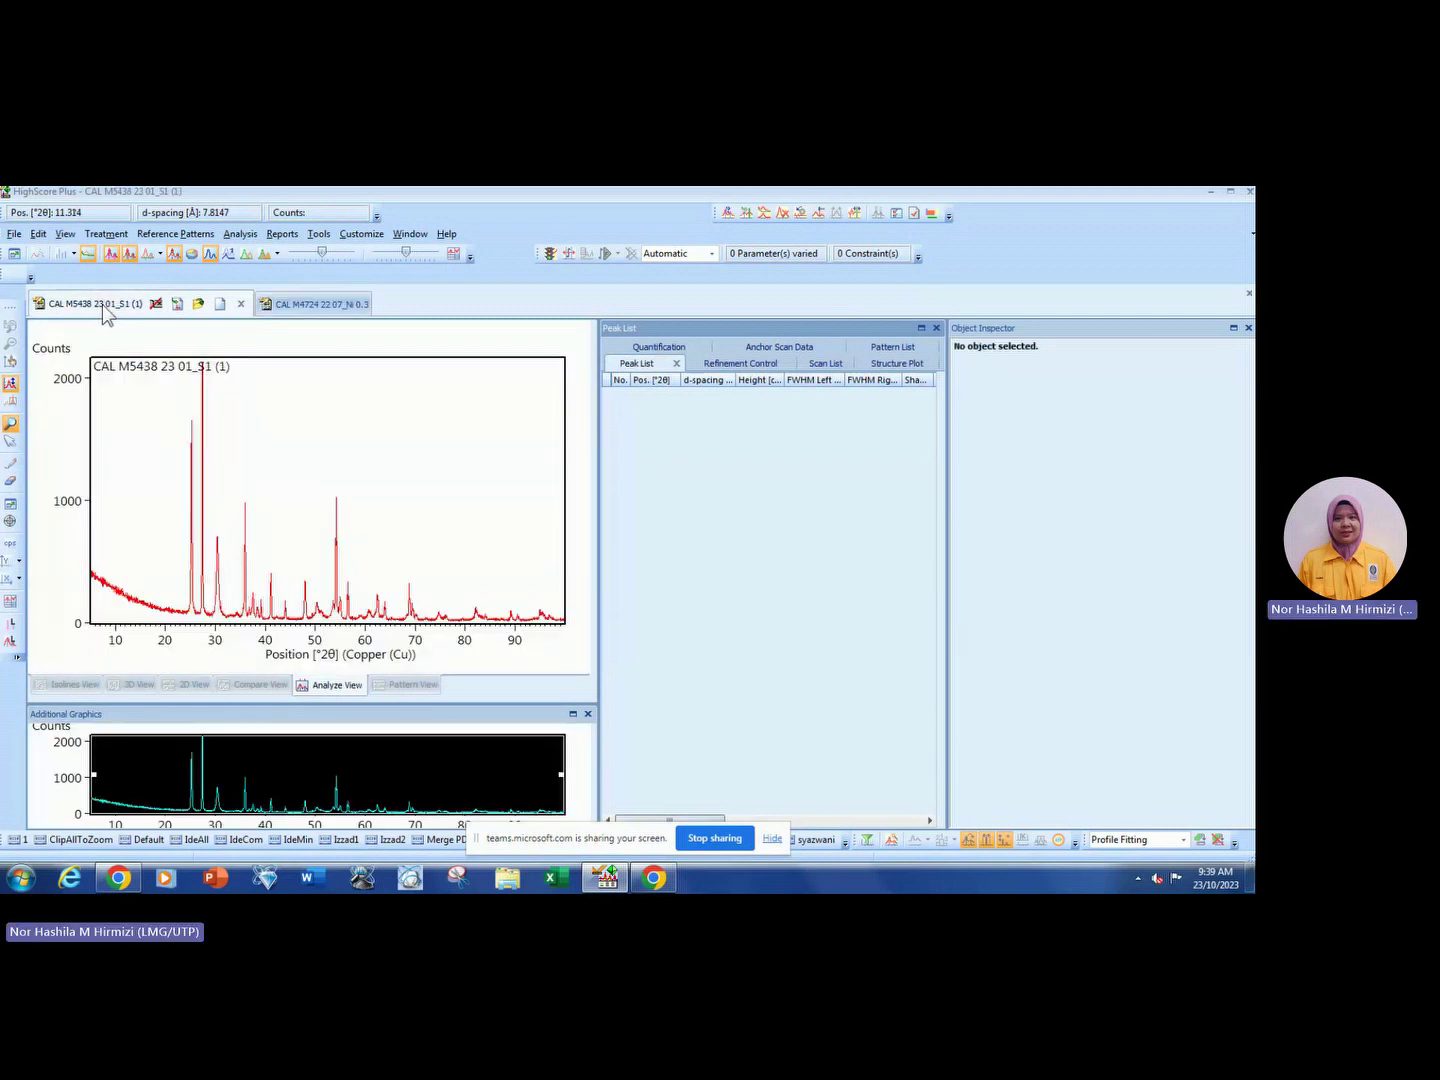
right_click(341, 441)
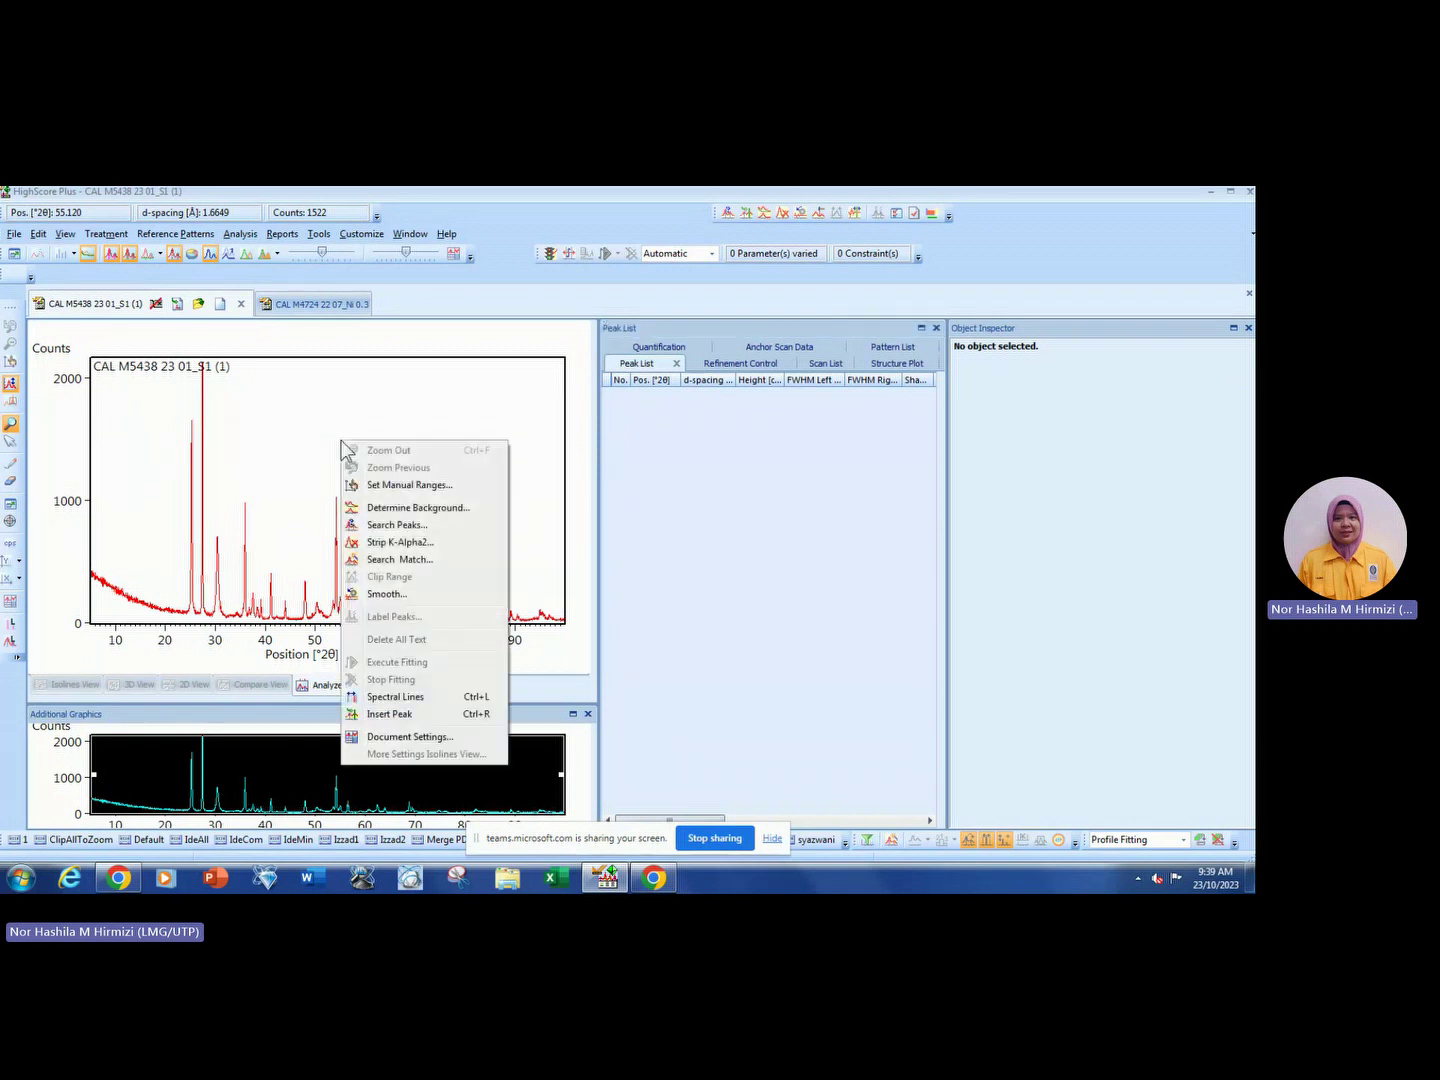
left_click(405, 508)
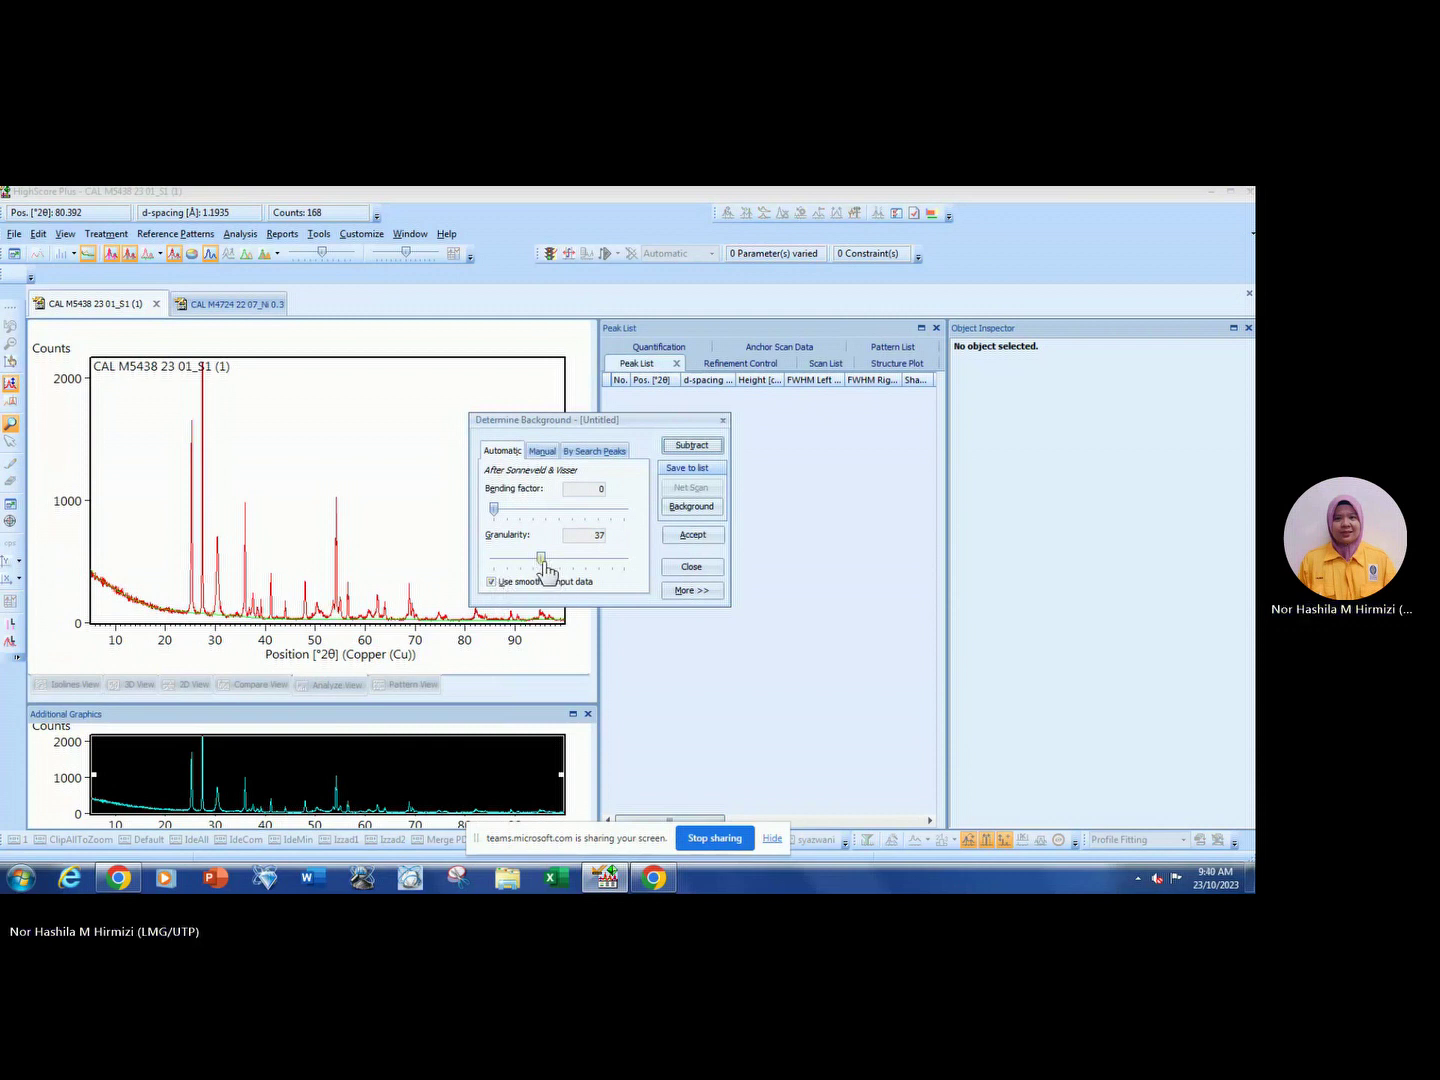
left_click_drag(544, 566, 515, 566)
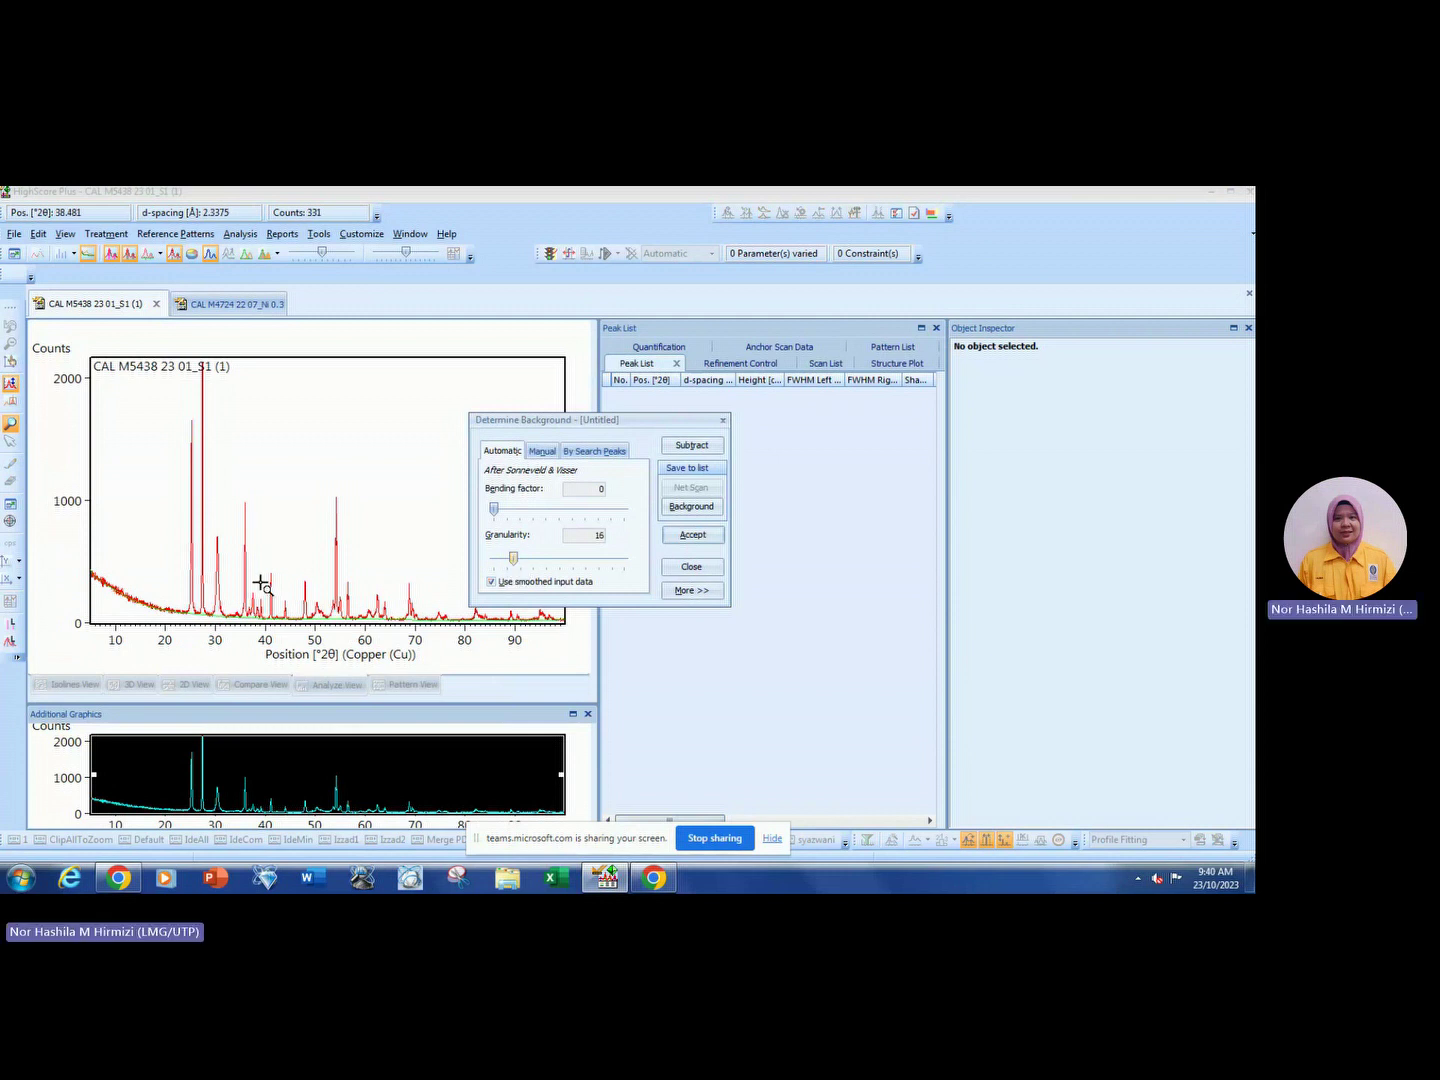
left_click(426, 650)
left_click_drag(311, 566, 440, 651)
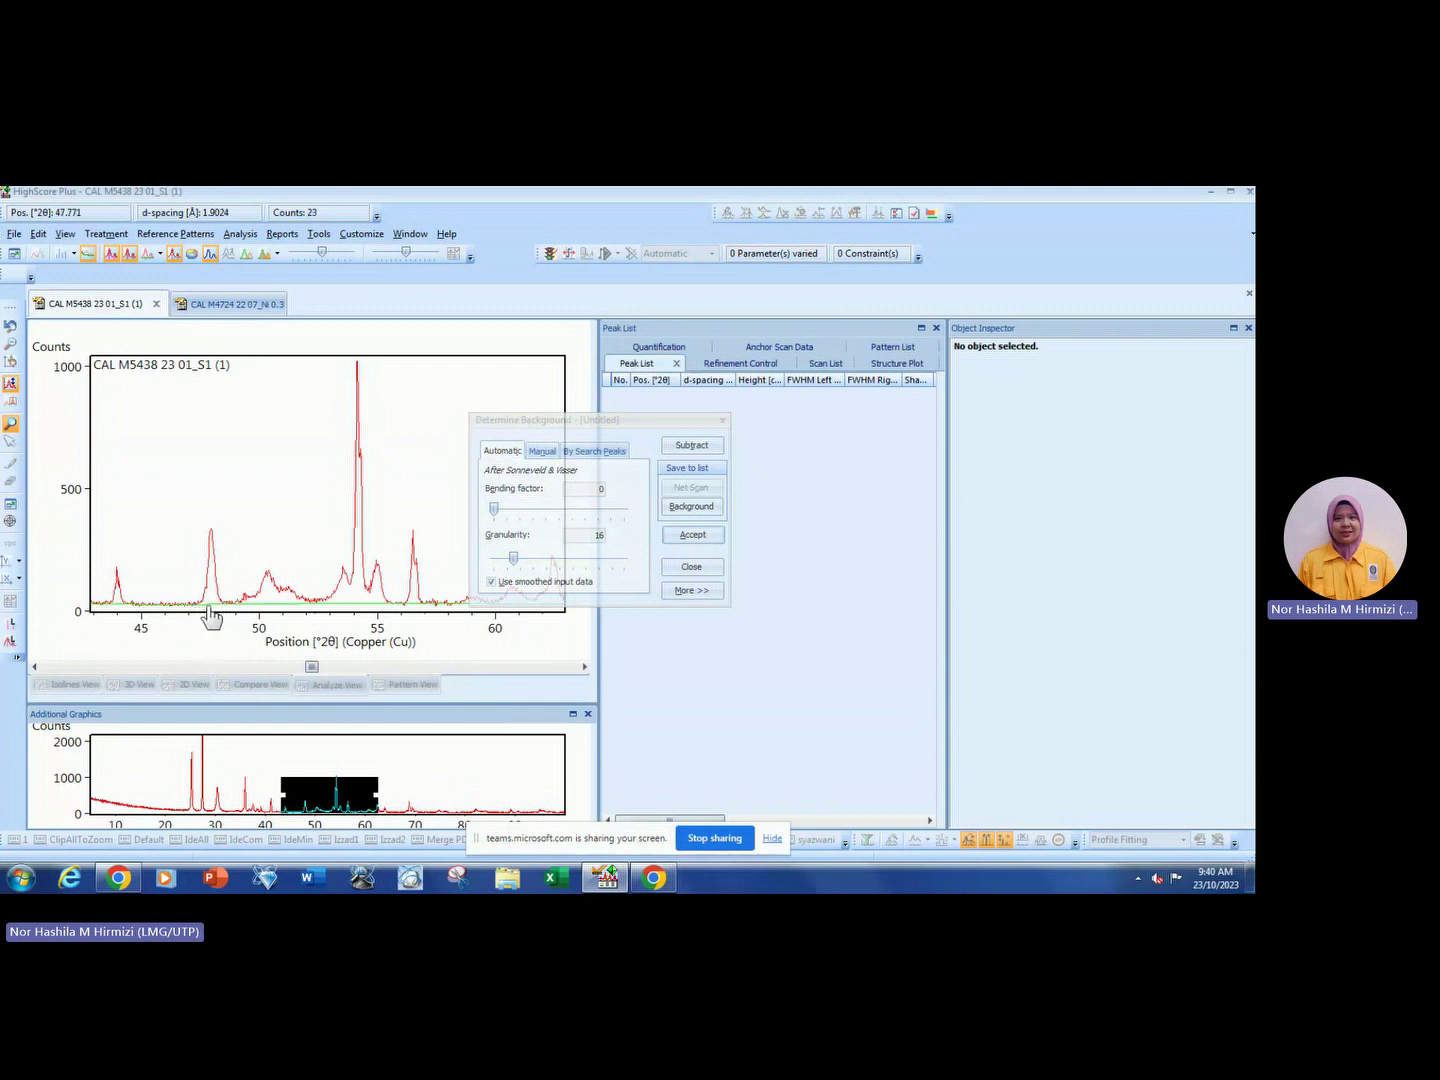
mouse_move(513, 558)
left_mouse_down()
mouse_move(585, 556)
mouse_move(498, 568)
left_mouse_up()
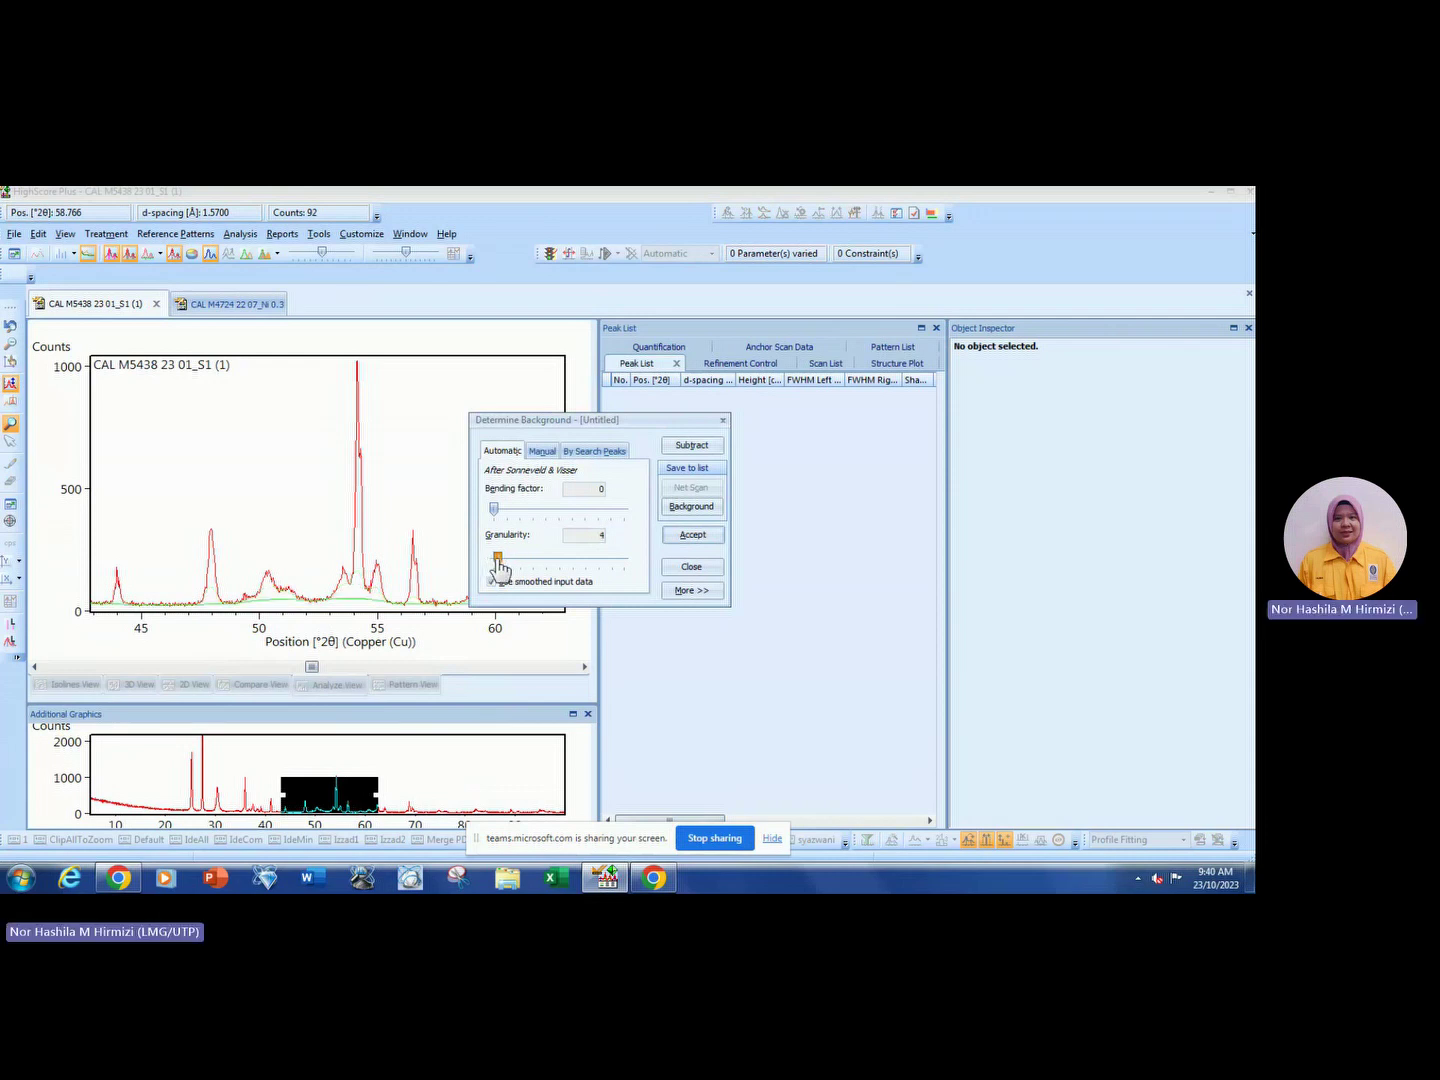
left_click_drag(493, 509, 510, 566)
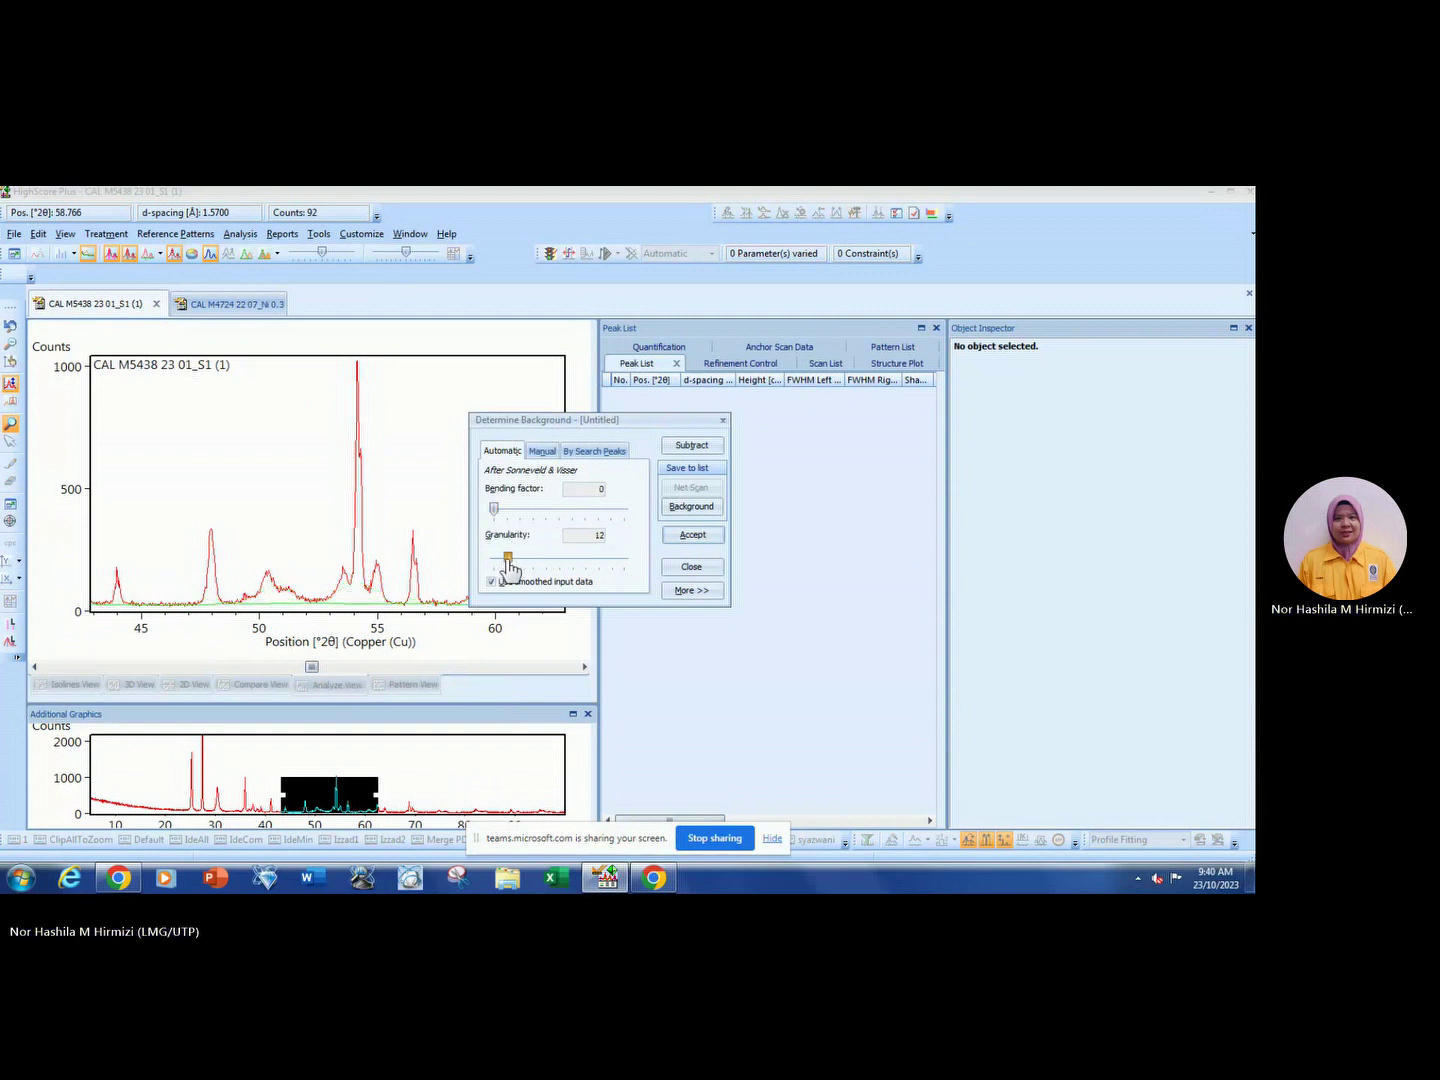
Check the background curve along the scan, save the background to the list, and accept it.
double_click(333, 512)
left_click_drag(139, 534, 386, 691)
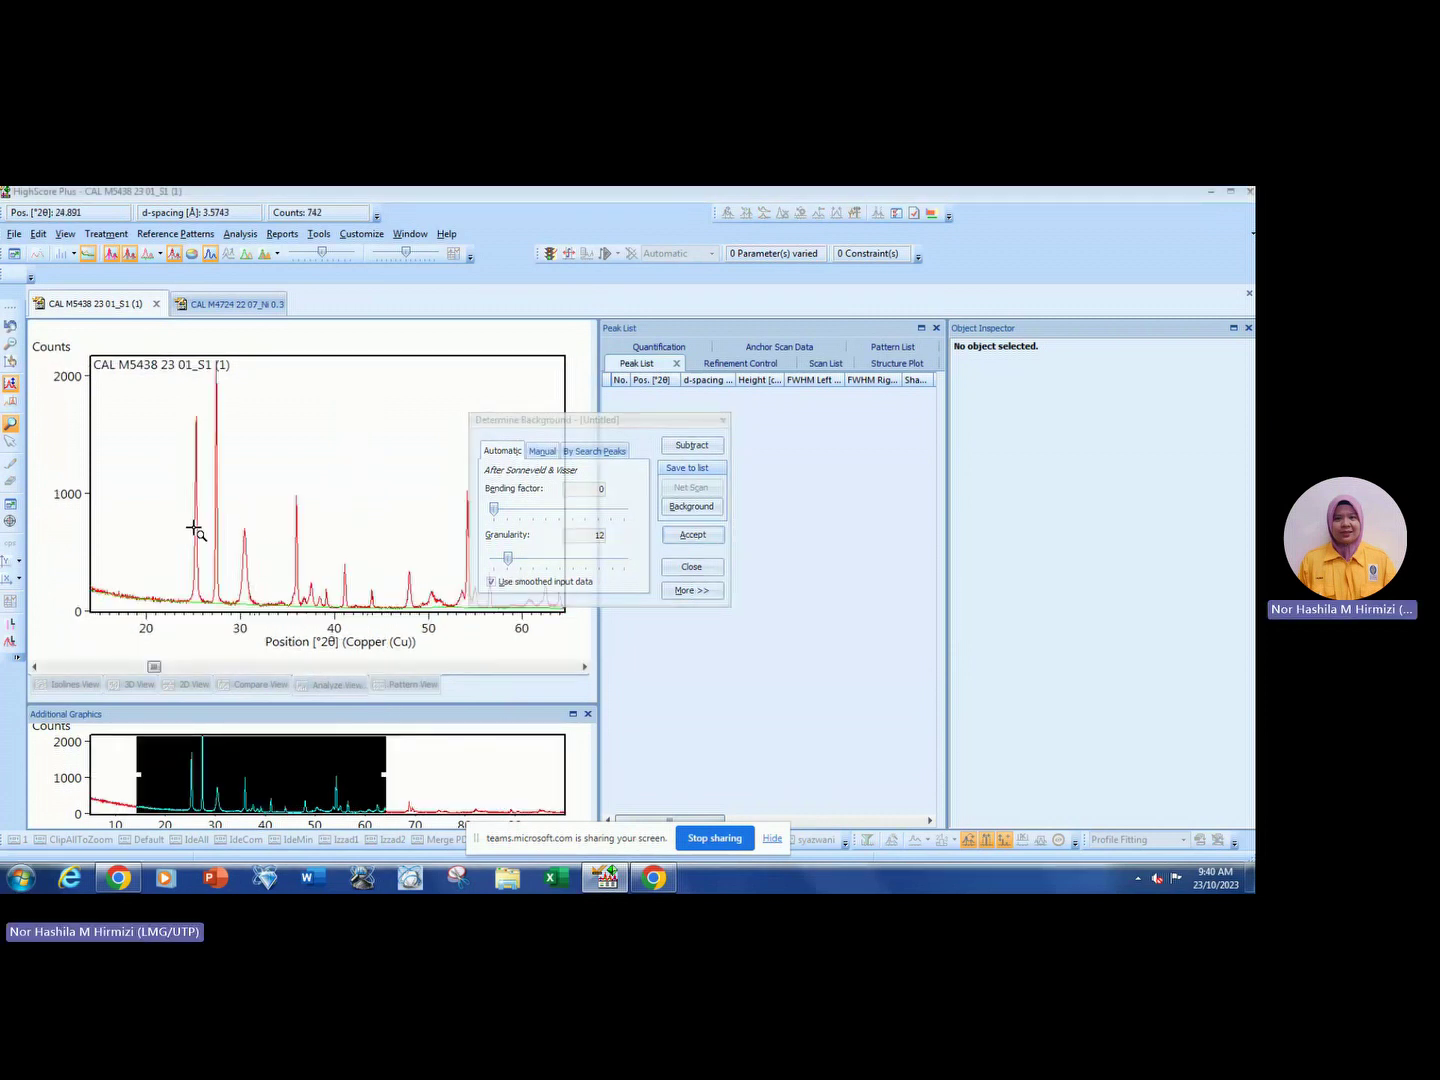
left_click_drag(152, 526, 315, 660)
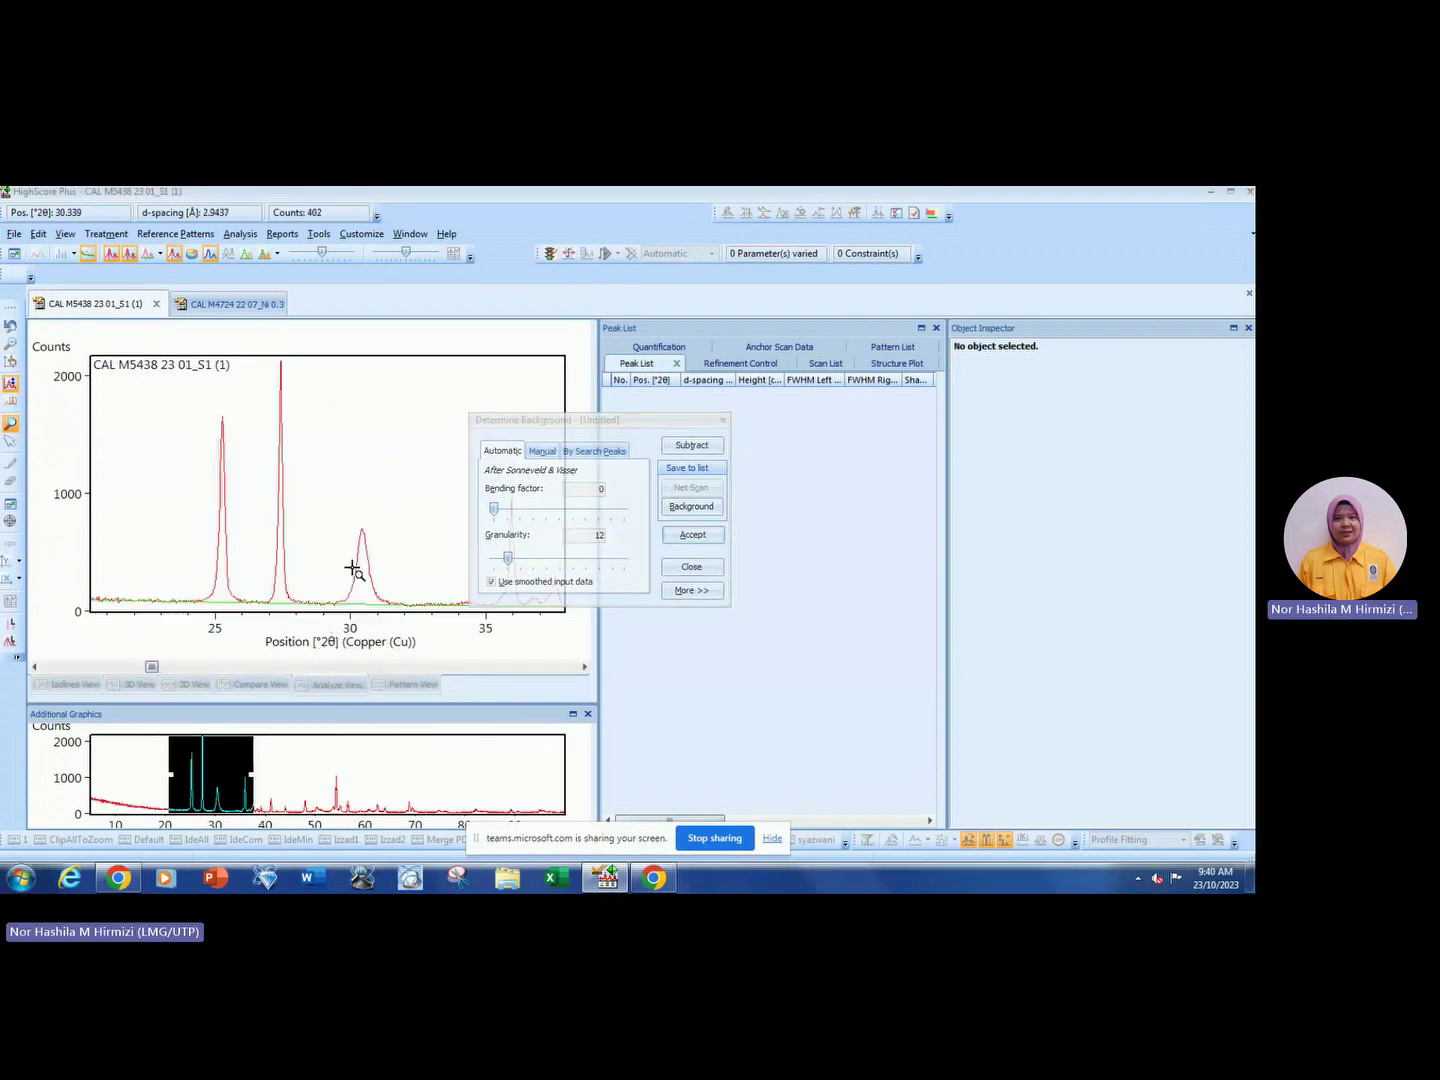
double_click(383, 495)
left_click_drag(286, 491, 568, 669)
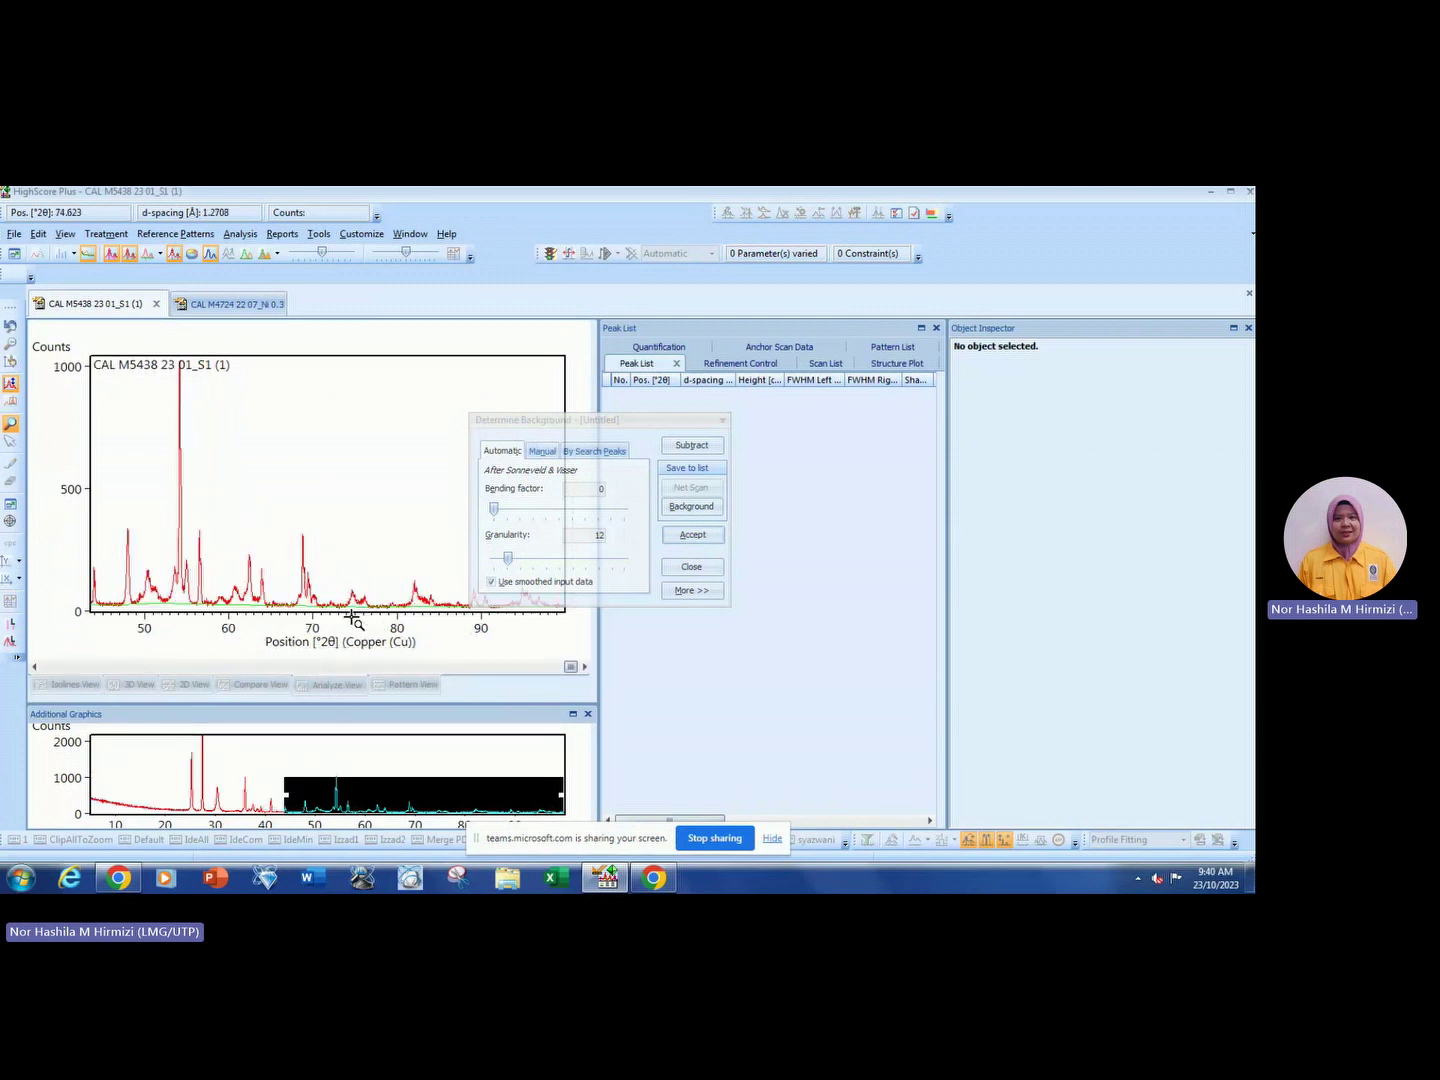
double_click(335, 500)
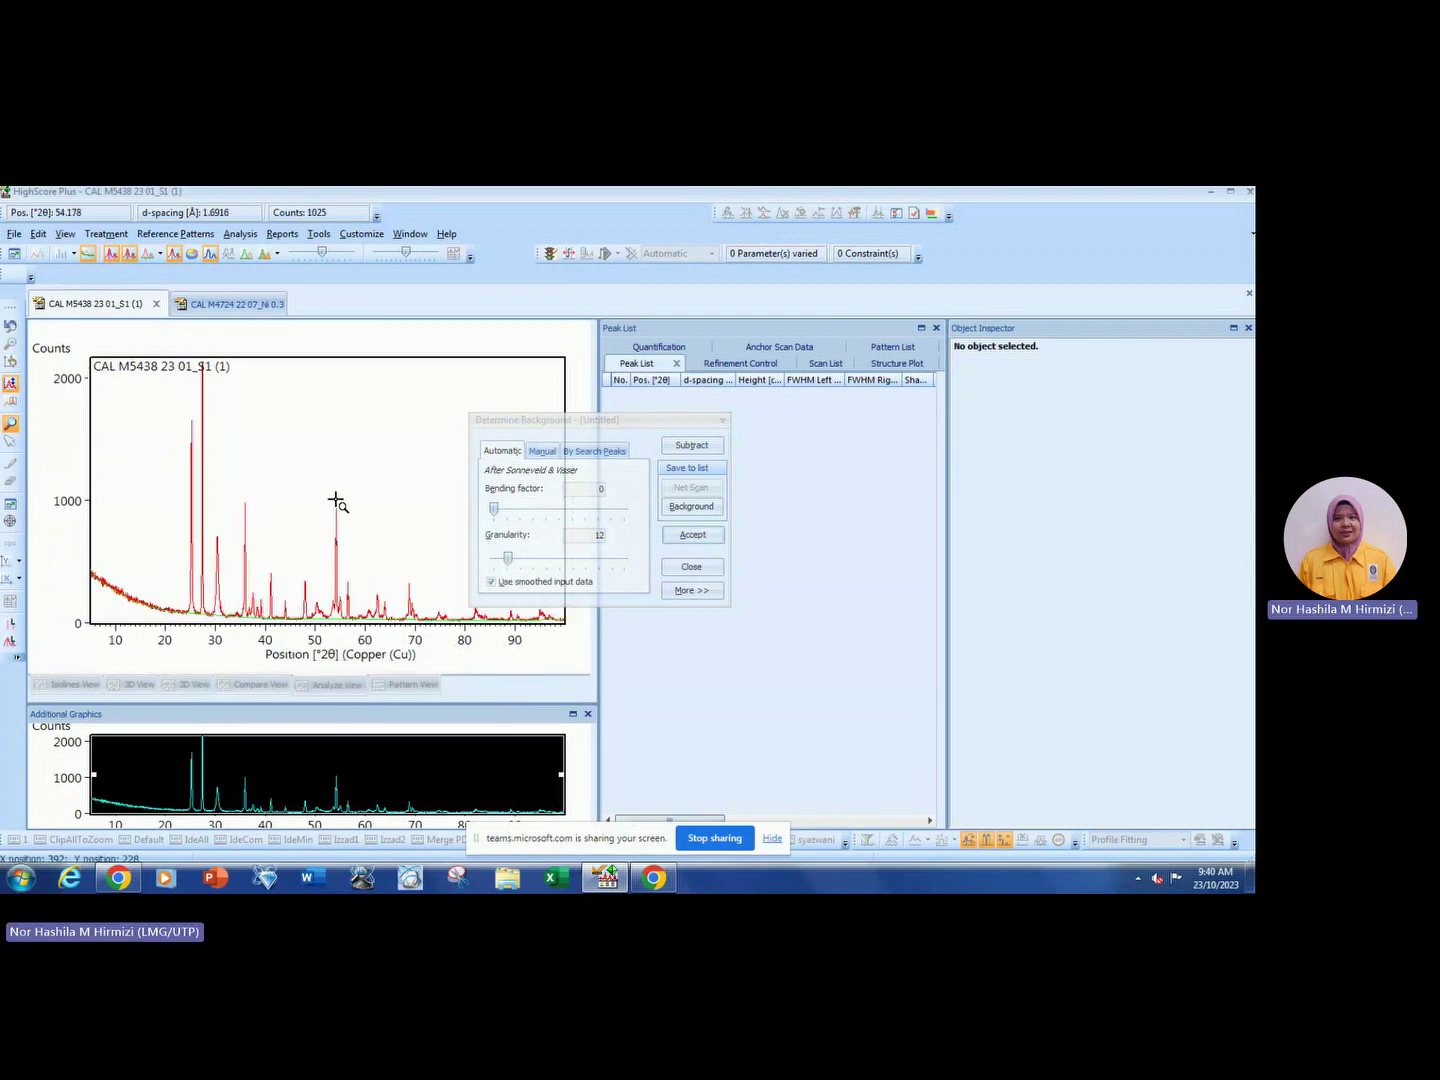
left_click(691, 508)
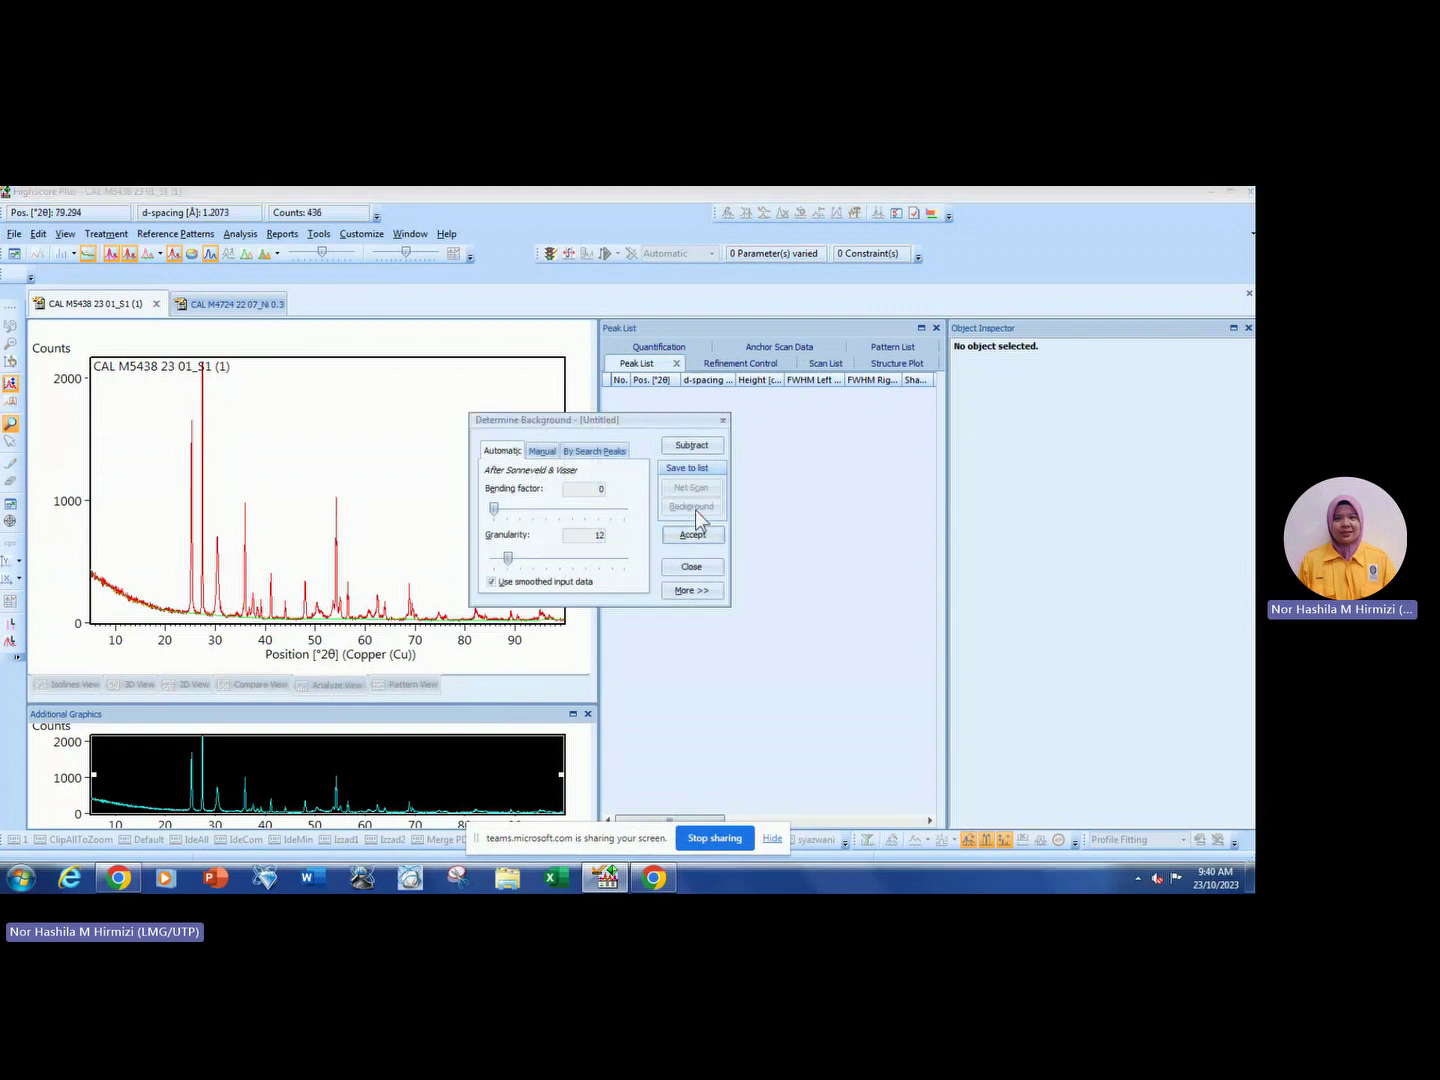
left_click(694, 536)
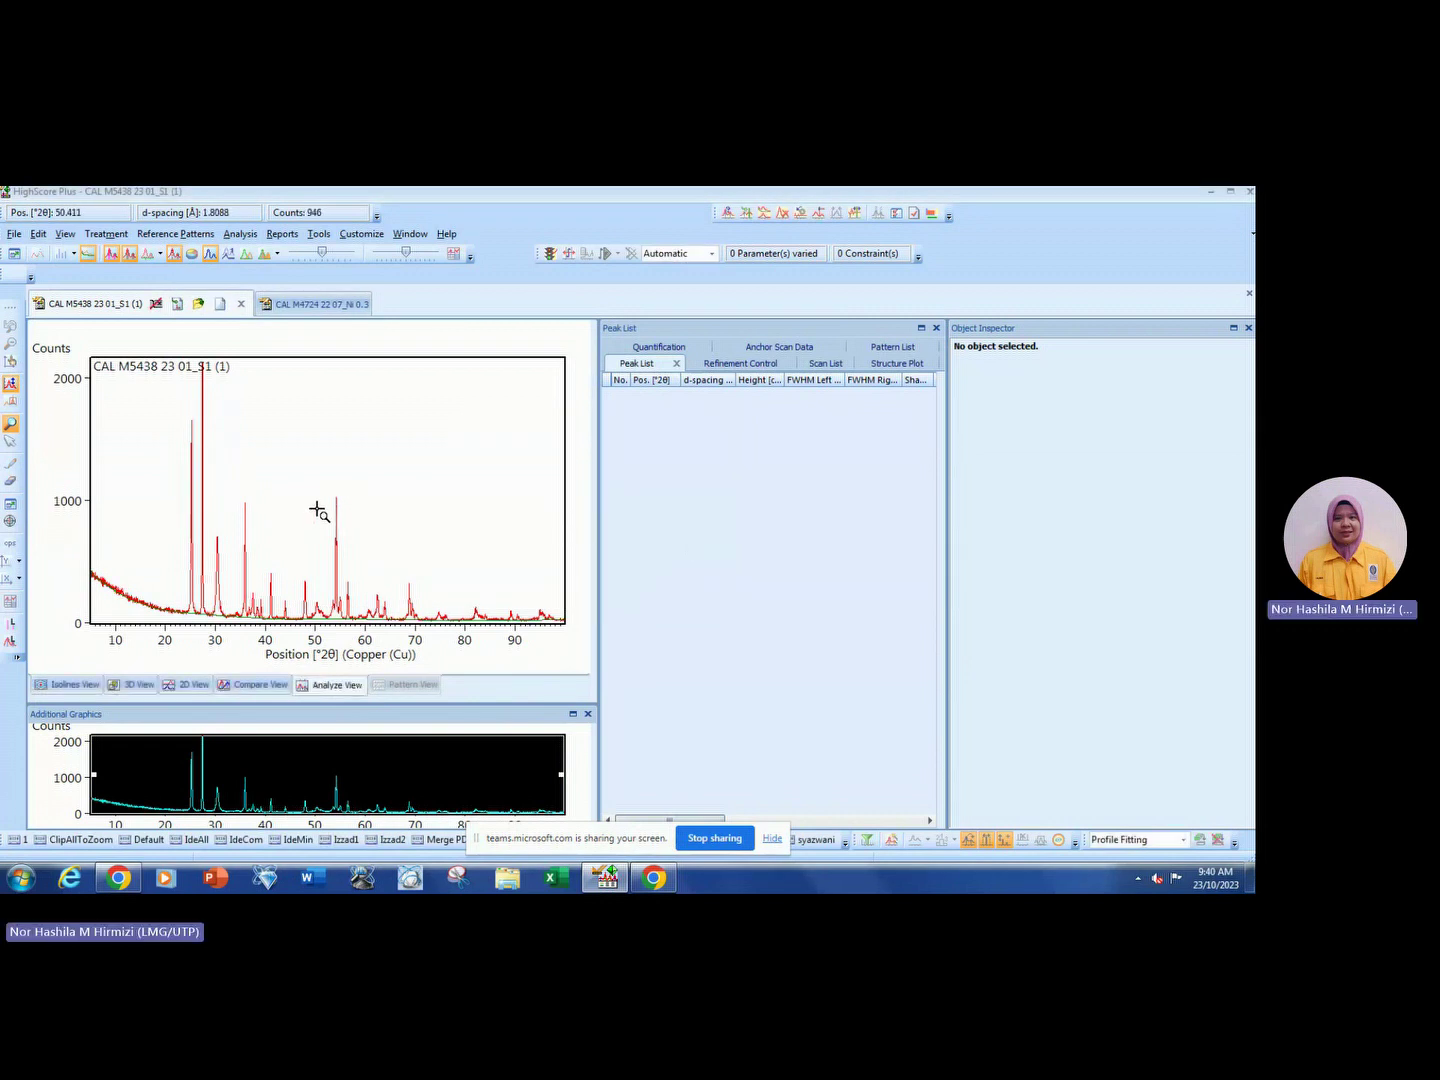
Run a peak search on the scan with the preset parameters and the minimum 2nd derivative method, and accept the peaks.
right_click(410, 449)
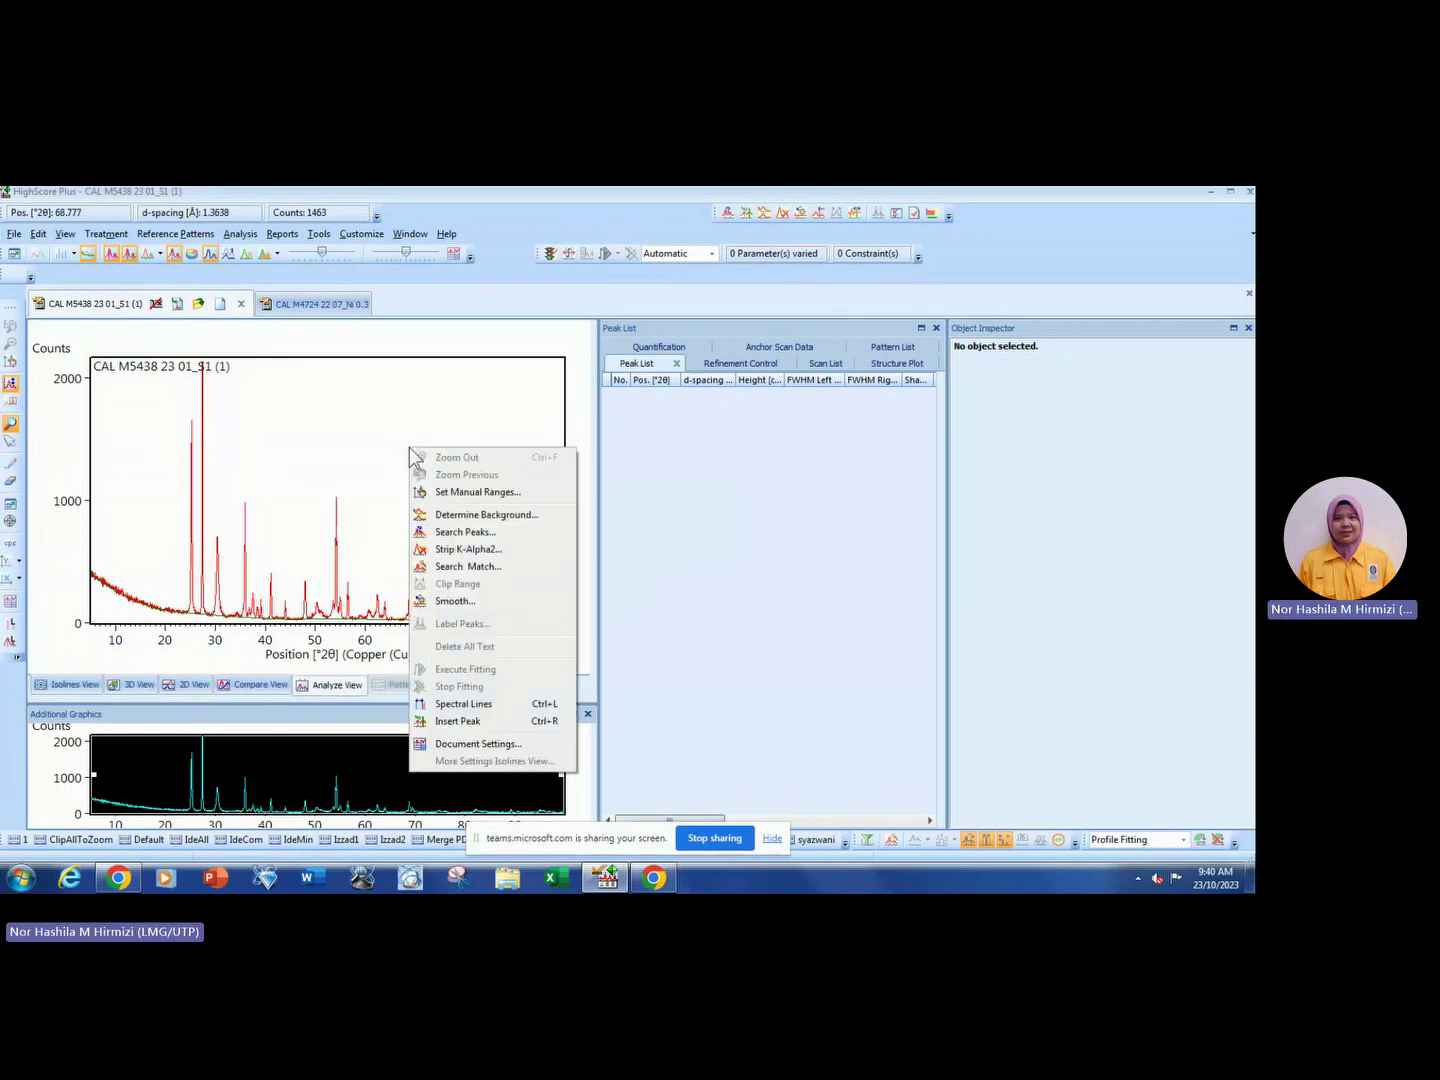
left_click(454, 531)
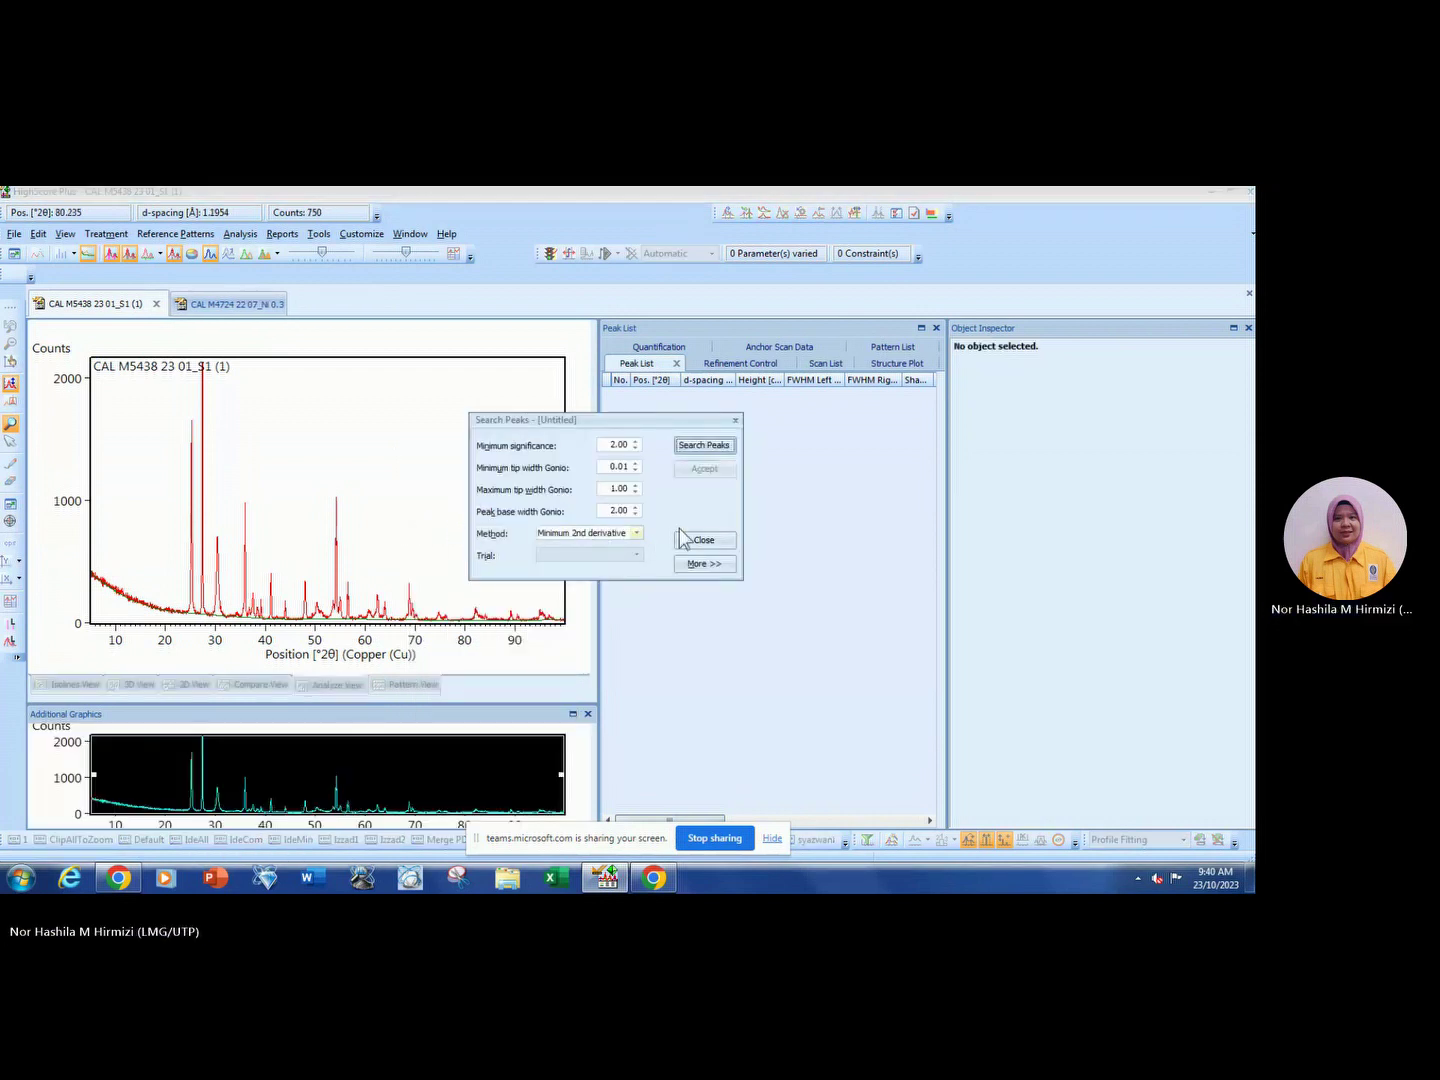
left_click(718, 445)
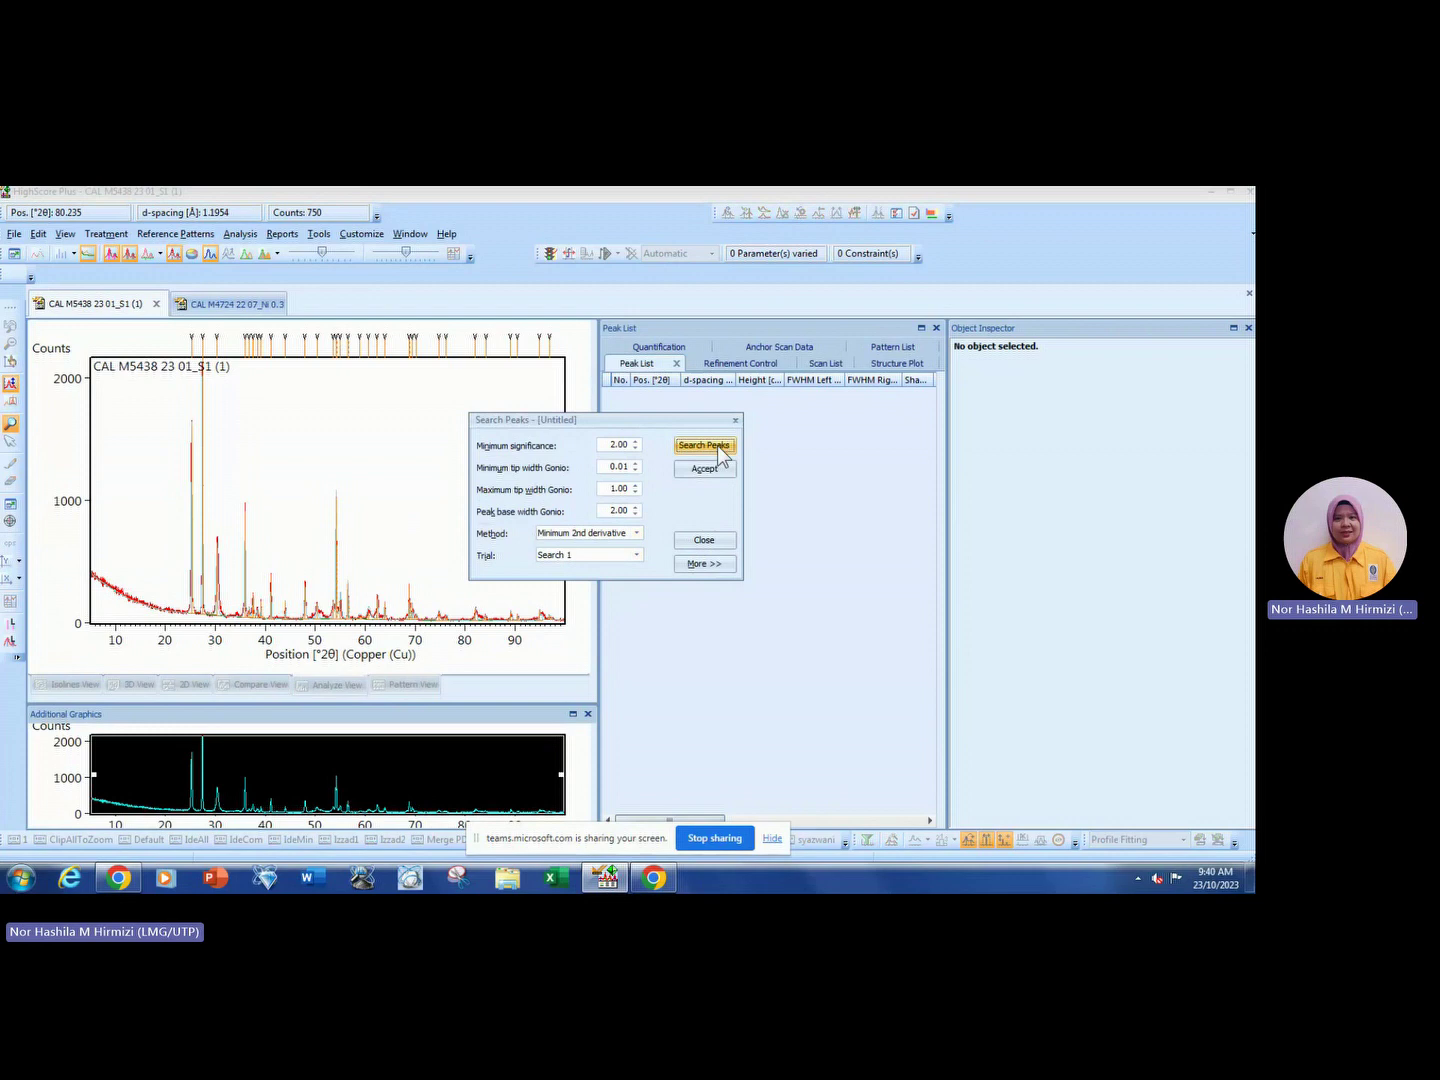
left_click(721, 470)
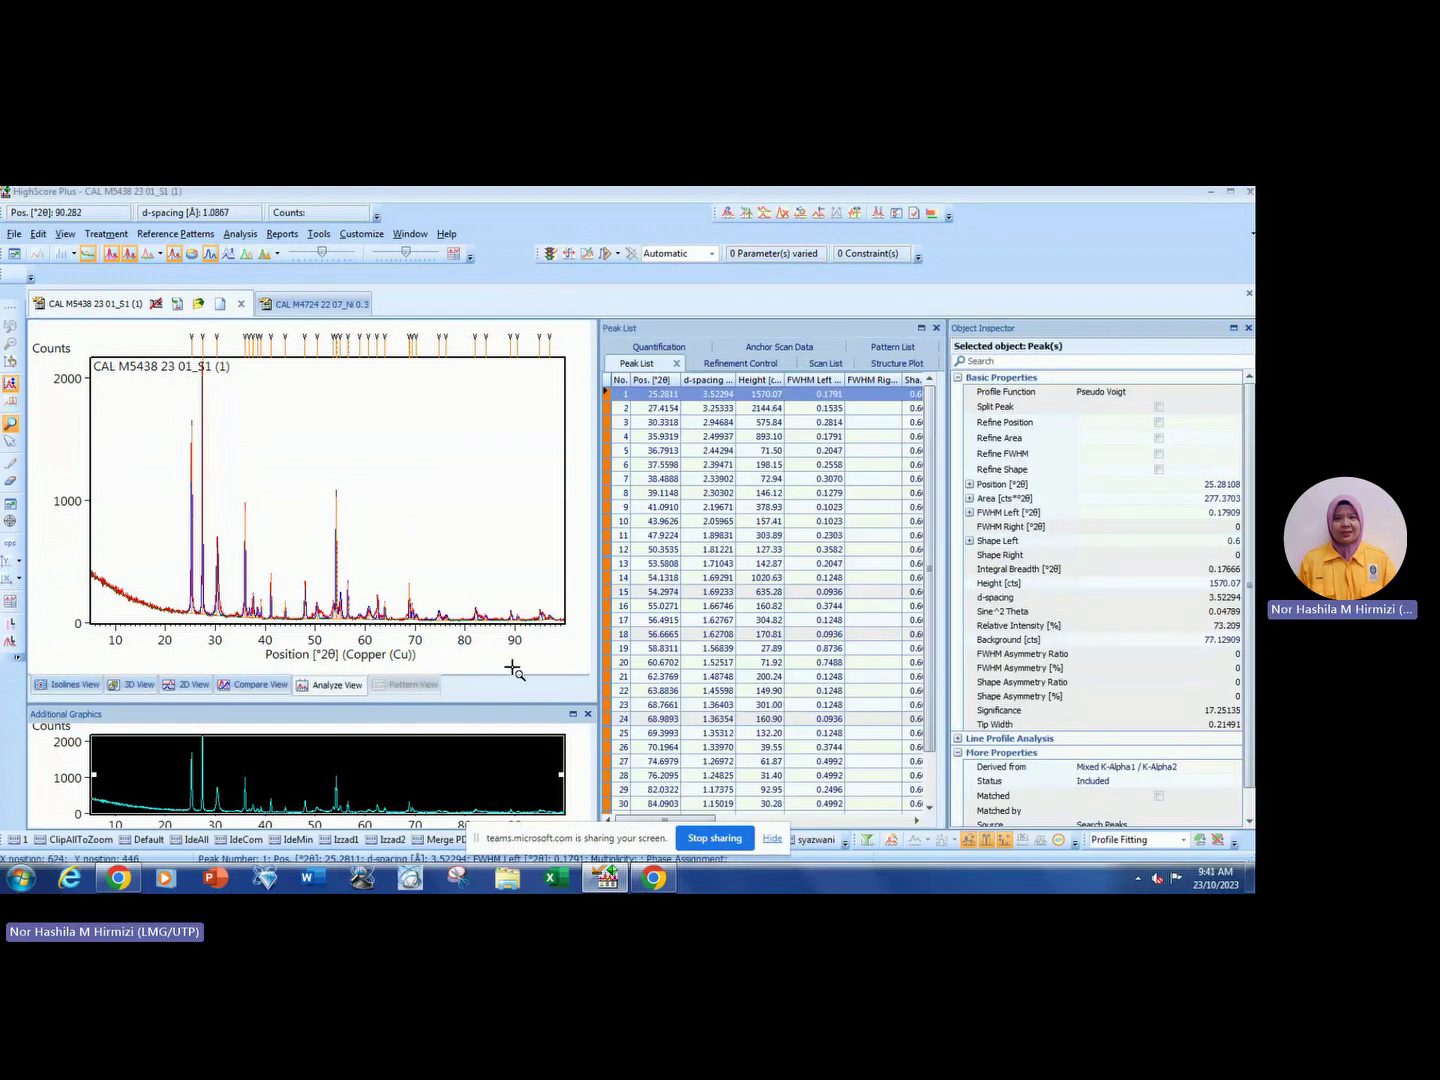
Examine how the calculated profile and peak markers match the measured peaks in several 2θ ranges of the scan.
left_click_drag(95, 452, 493, 638)
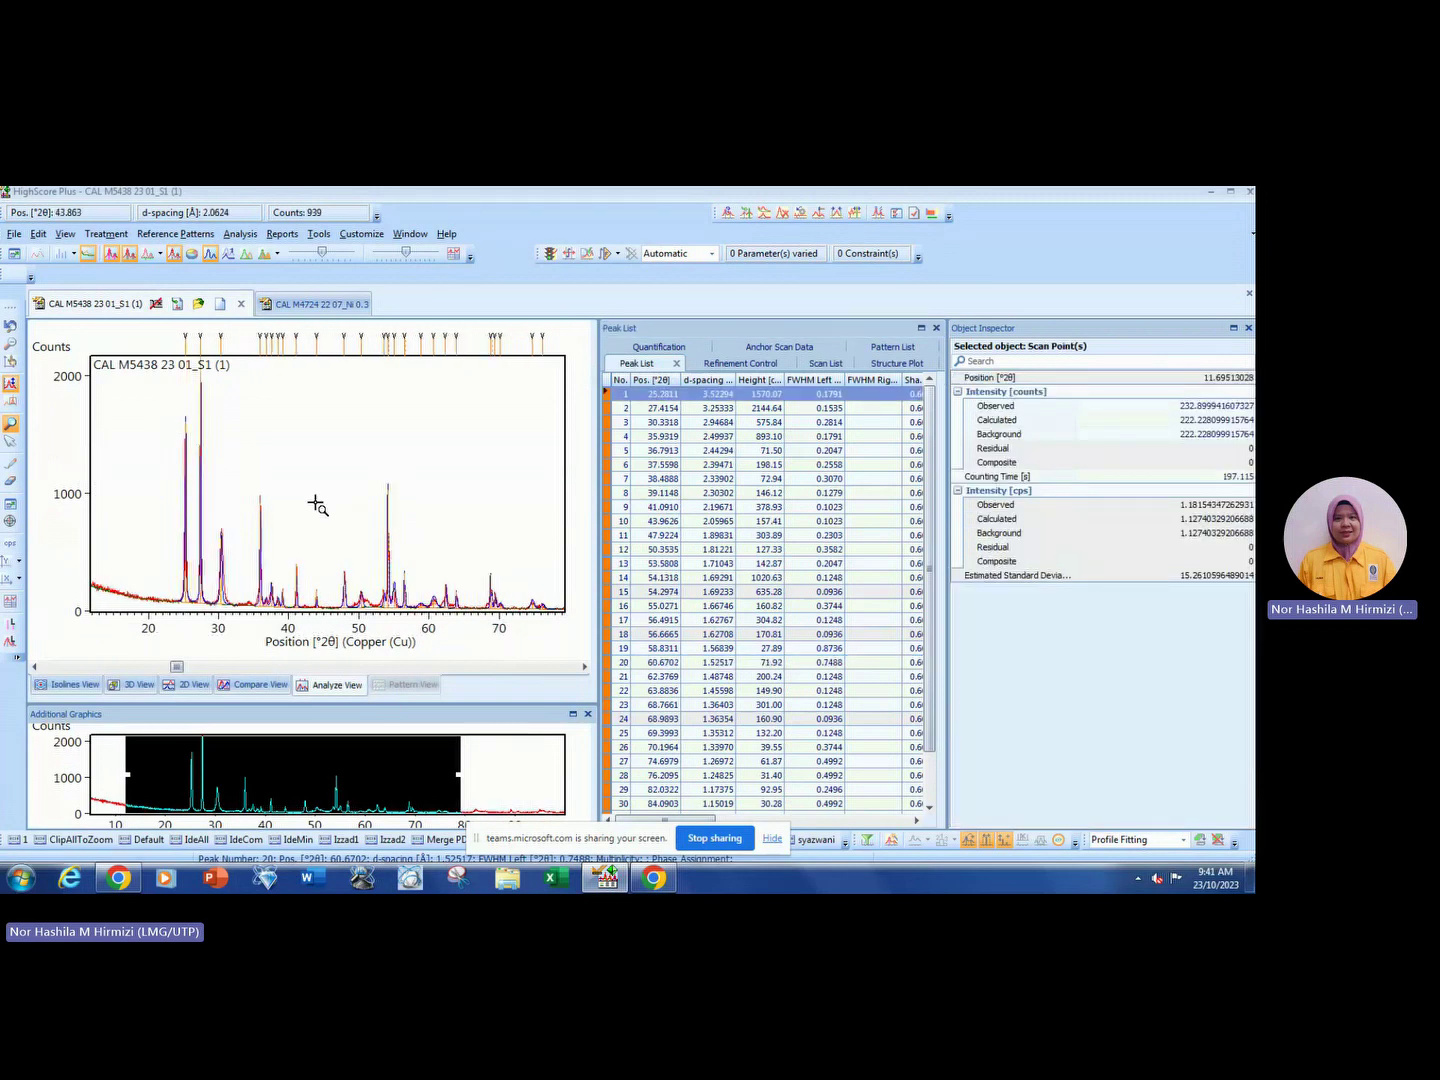
left_click(186, 556)
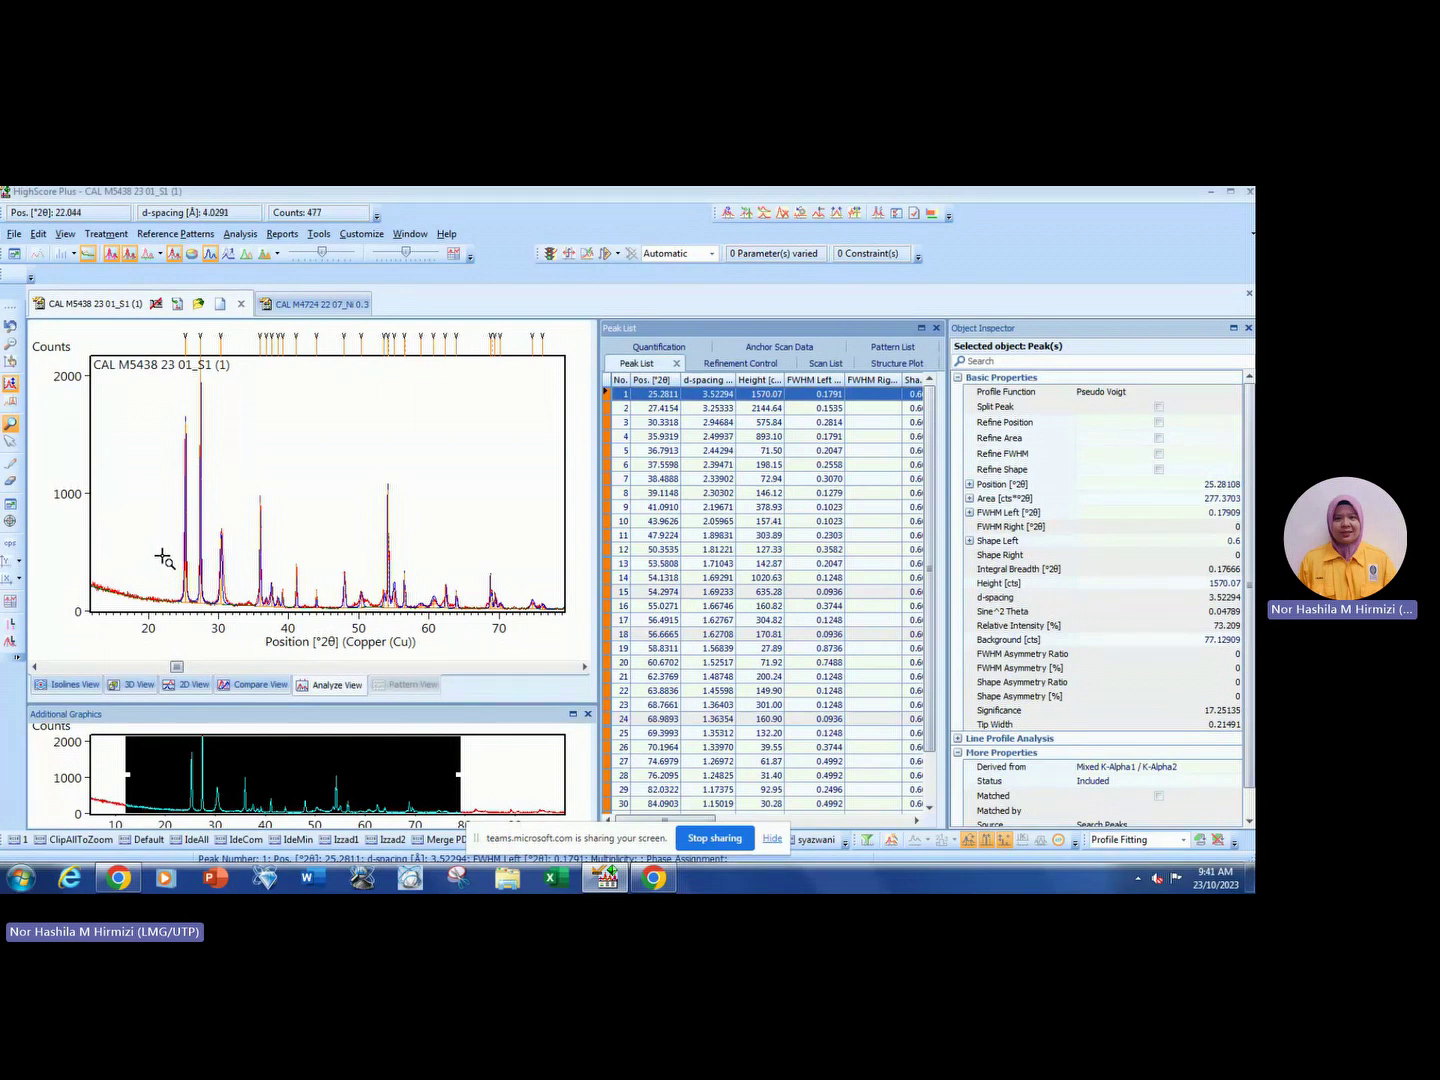
left_click(198, 499)
left_click_drag(198, 499, 350, 640)
left_click(155, 562)
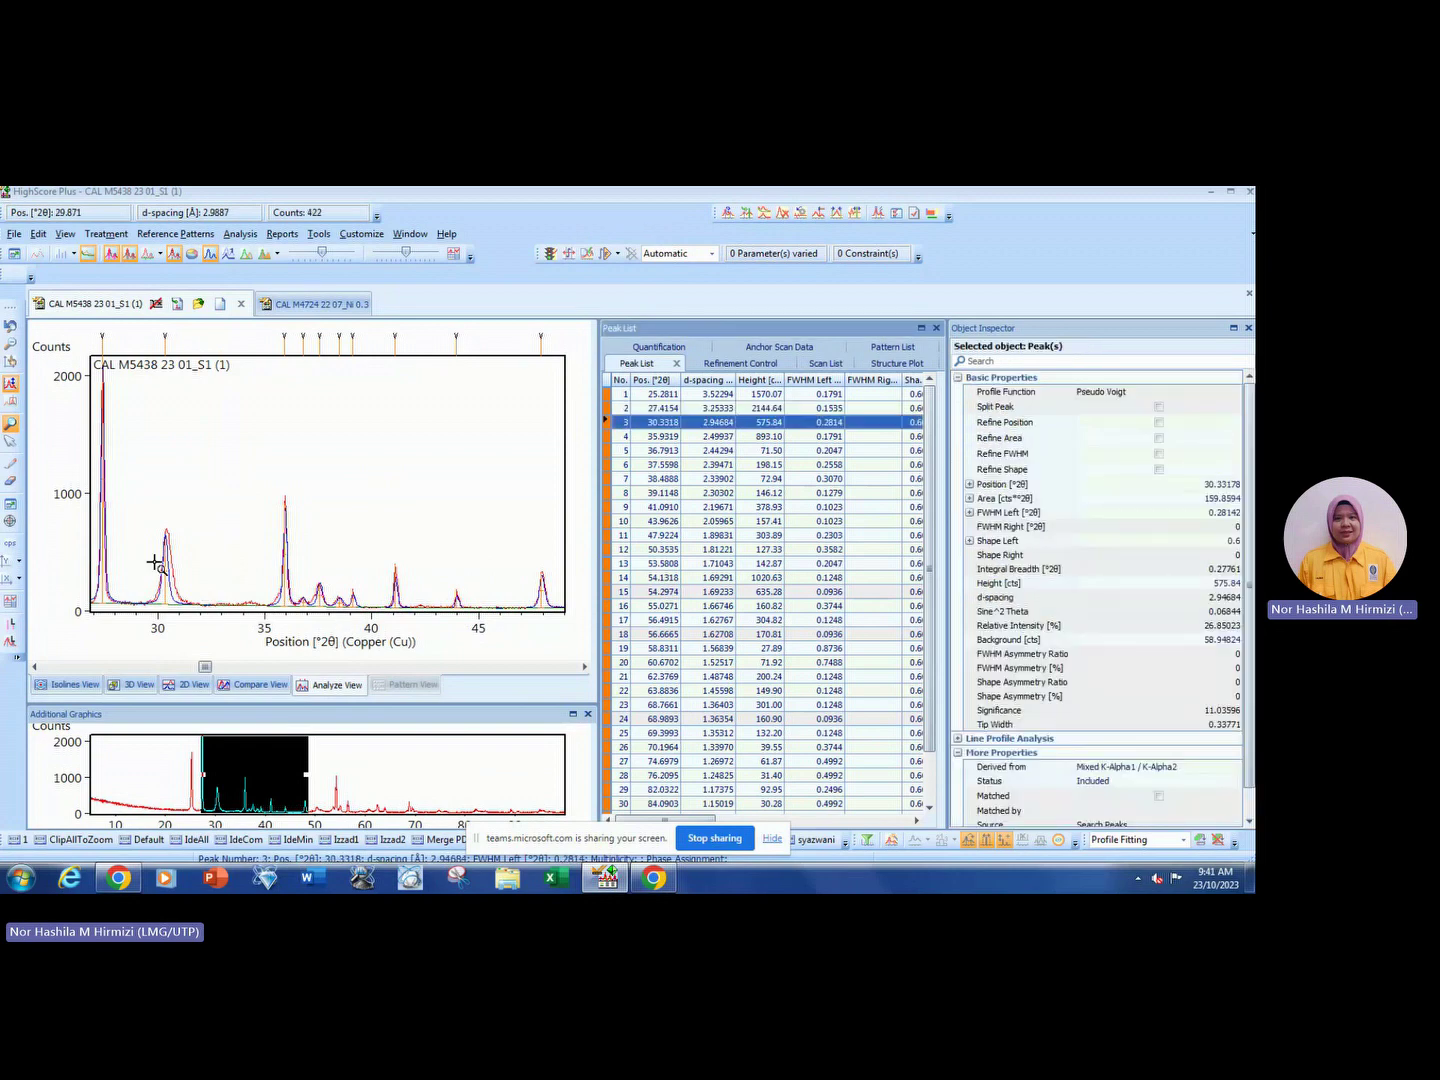
mouse_move(167, 586)
double_click(221, 461)
left_click(199, 470)
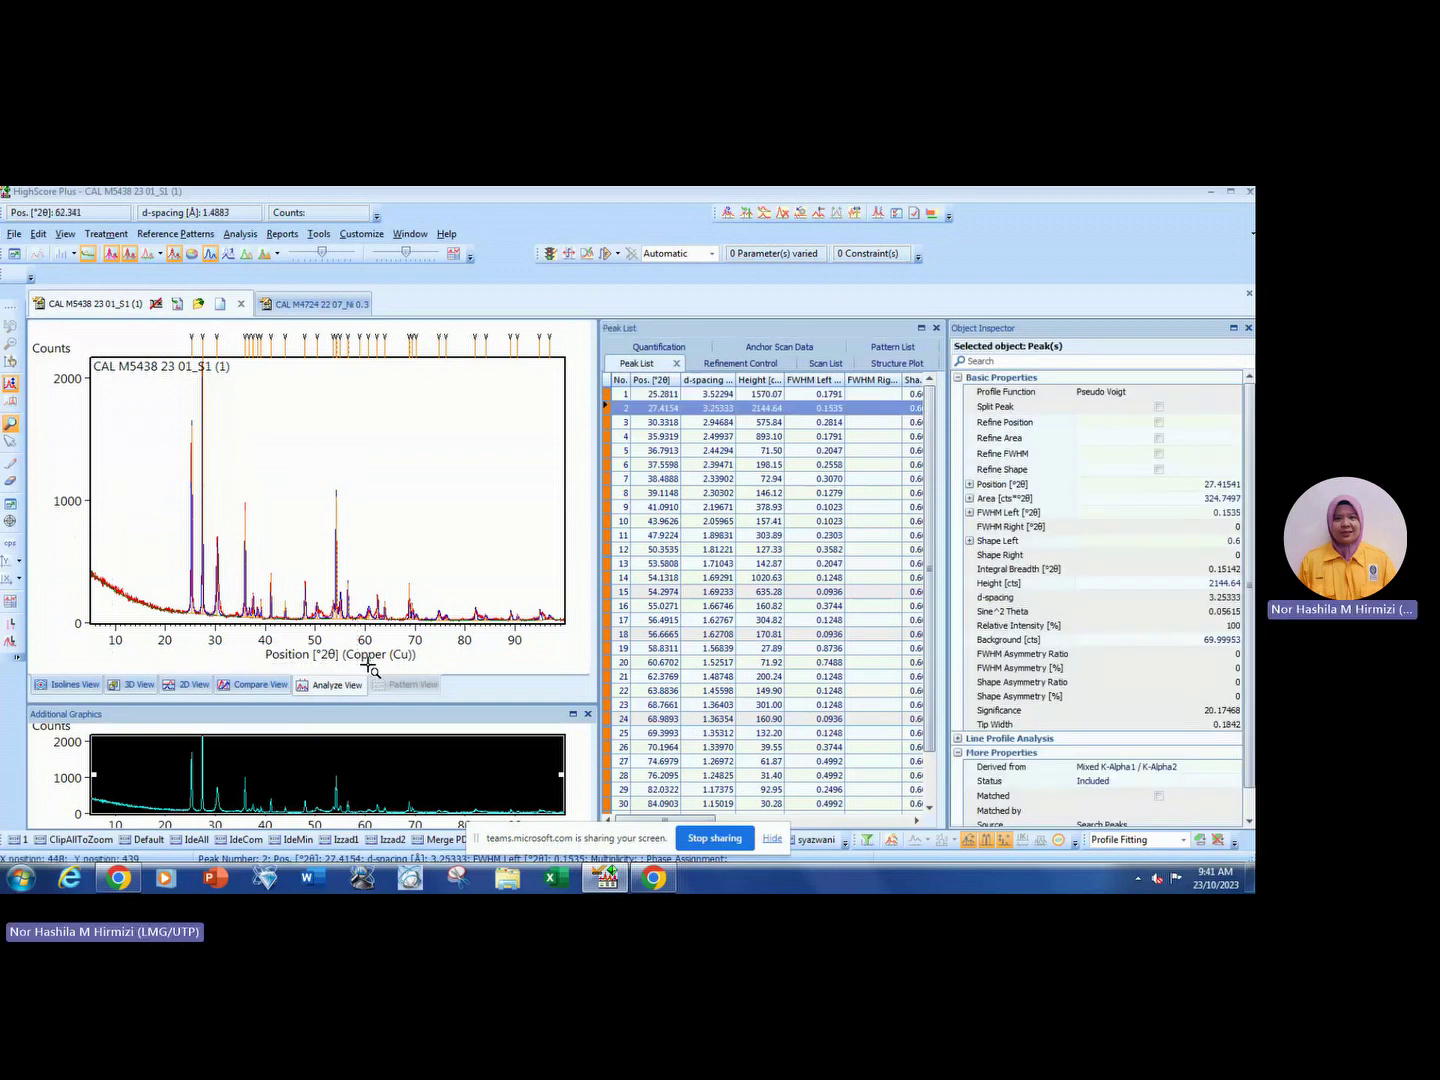
scroll(550, 665, "up", 1)
left_click_drag(251, 505, 476, 638)
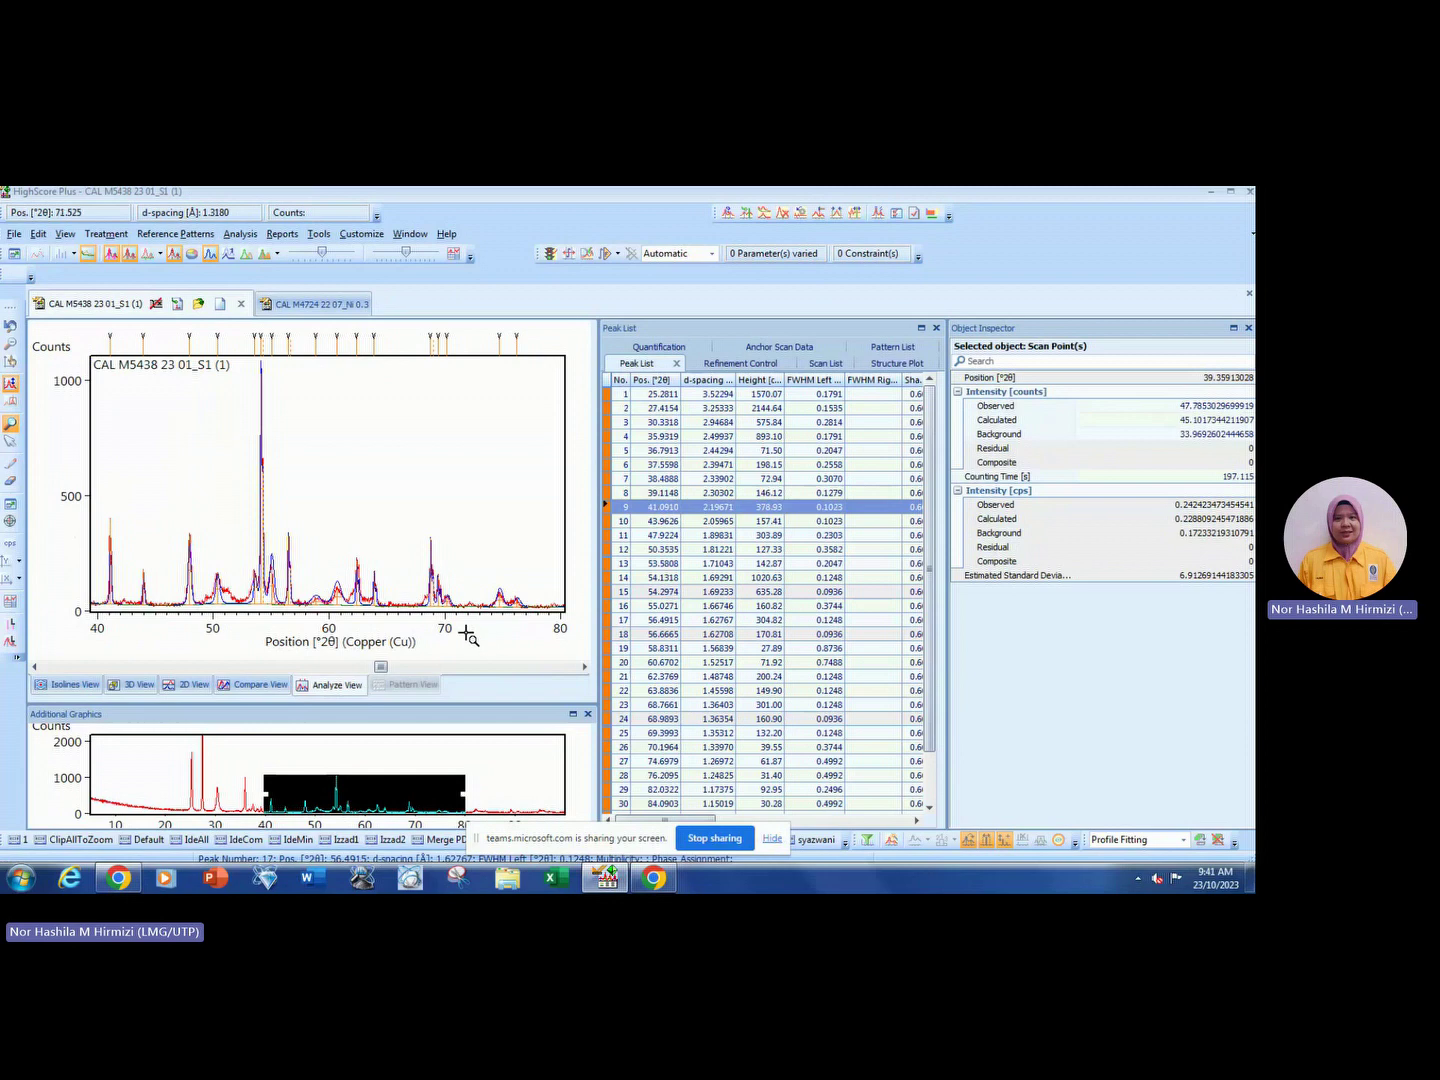
left_click(381, 599)
left_click(263, 508)
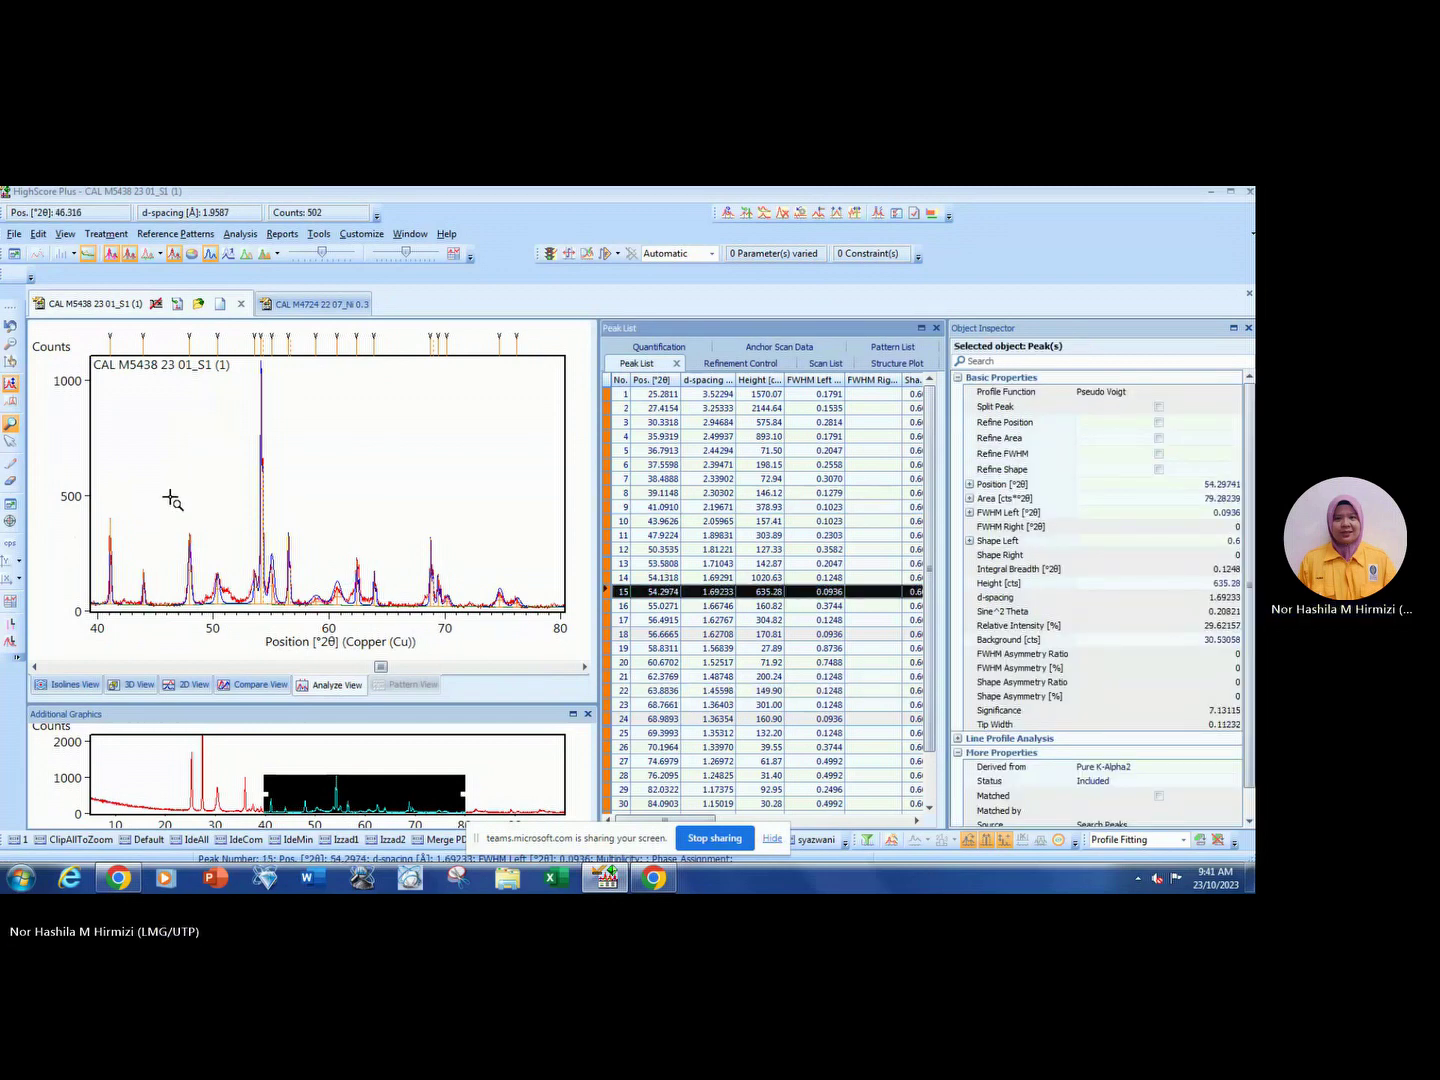
Insert a missing peak manually at about 51.2 °2θ and leave peak insertion mode.
left_click_drag(158, 486, 375, 627)
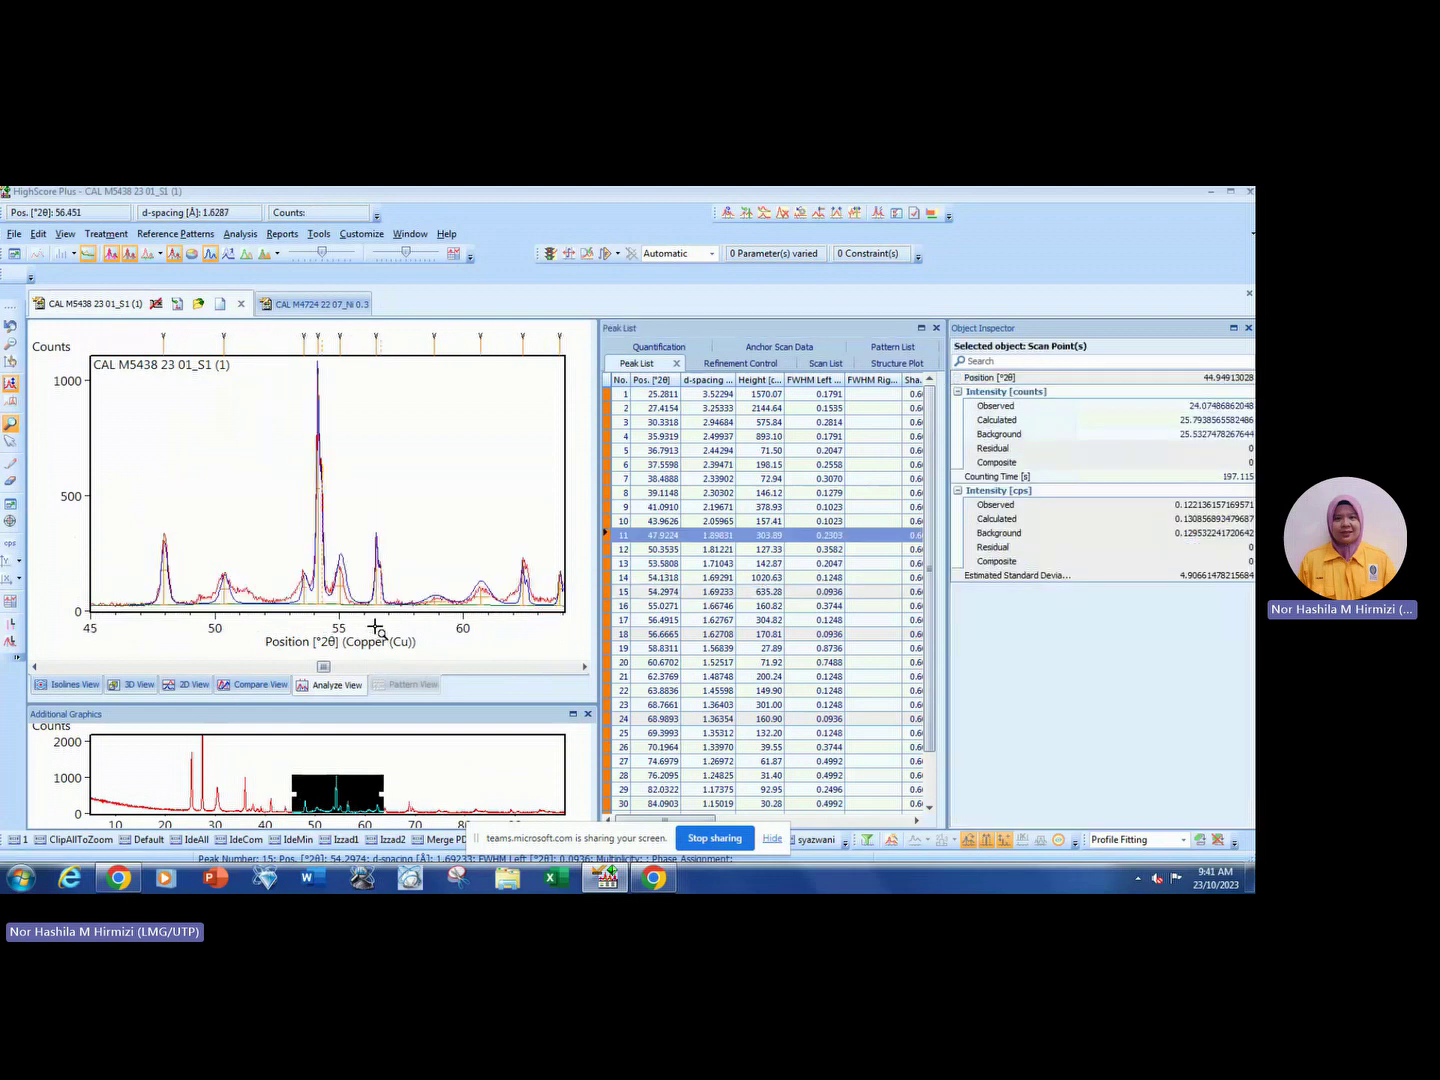
left_click(300, 443)
right_click(428, 433)
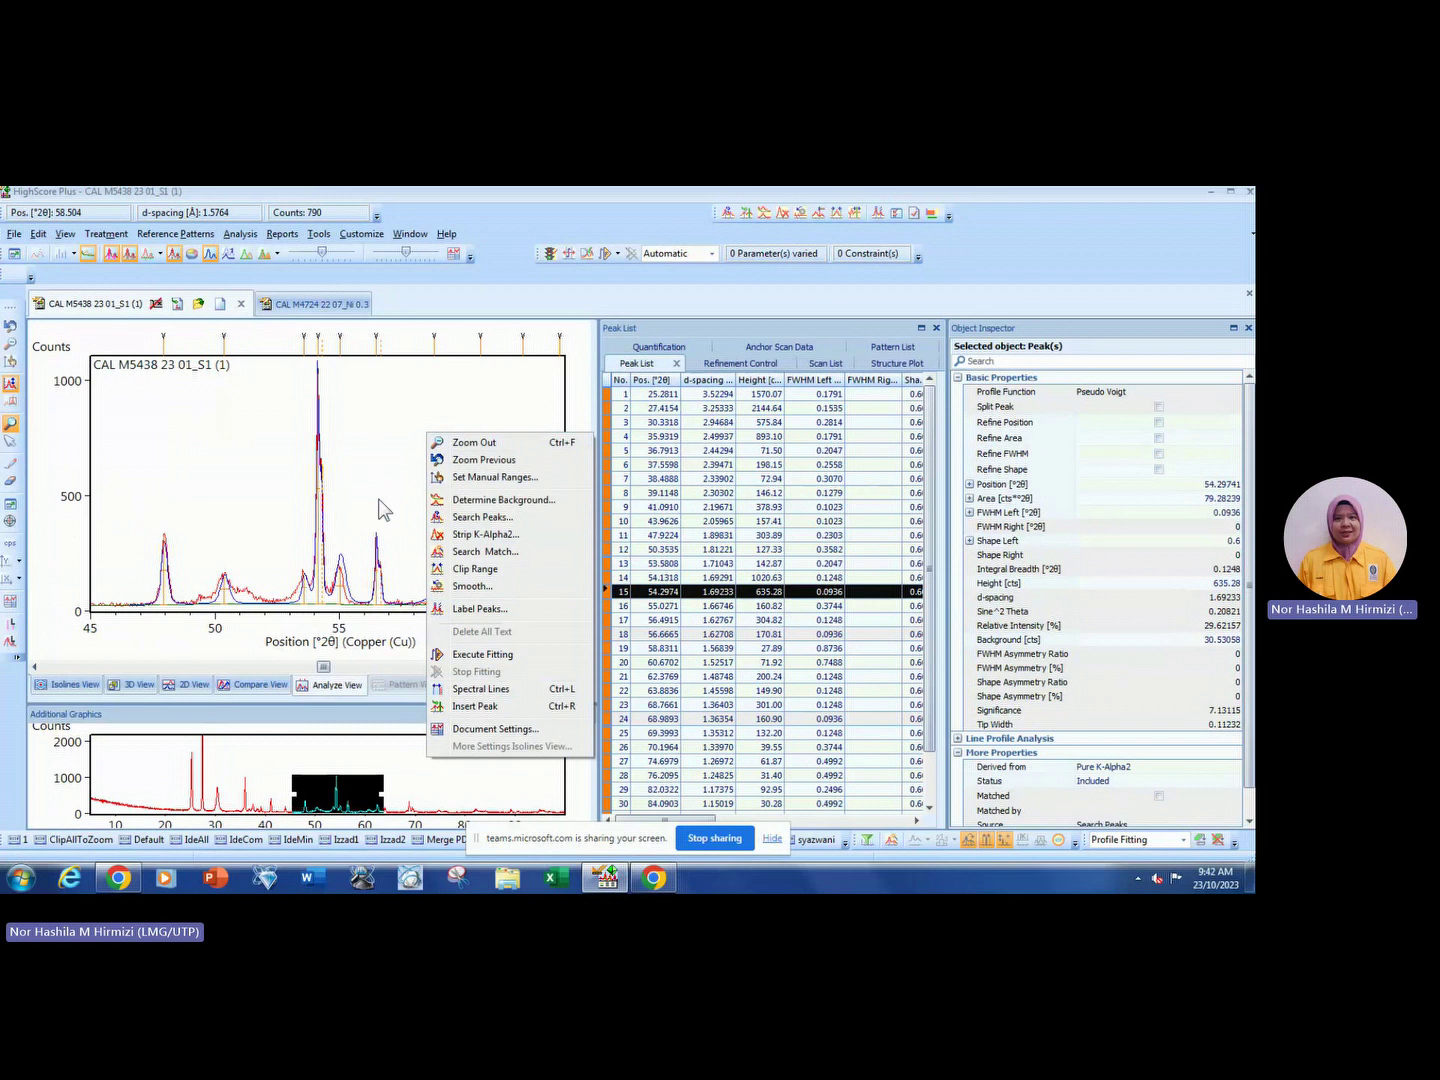
left_click(505, 707)
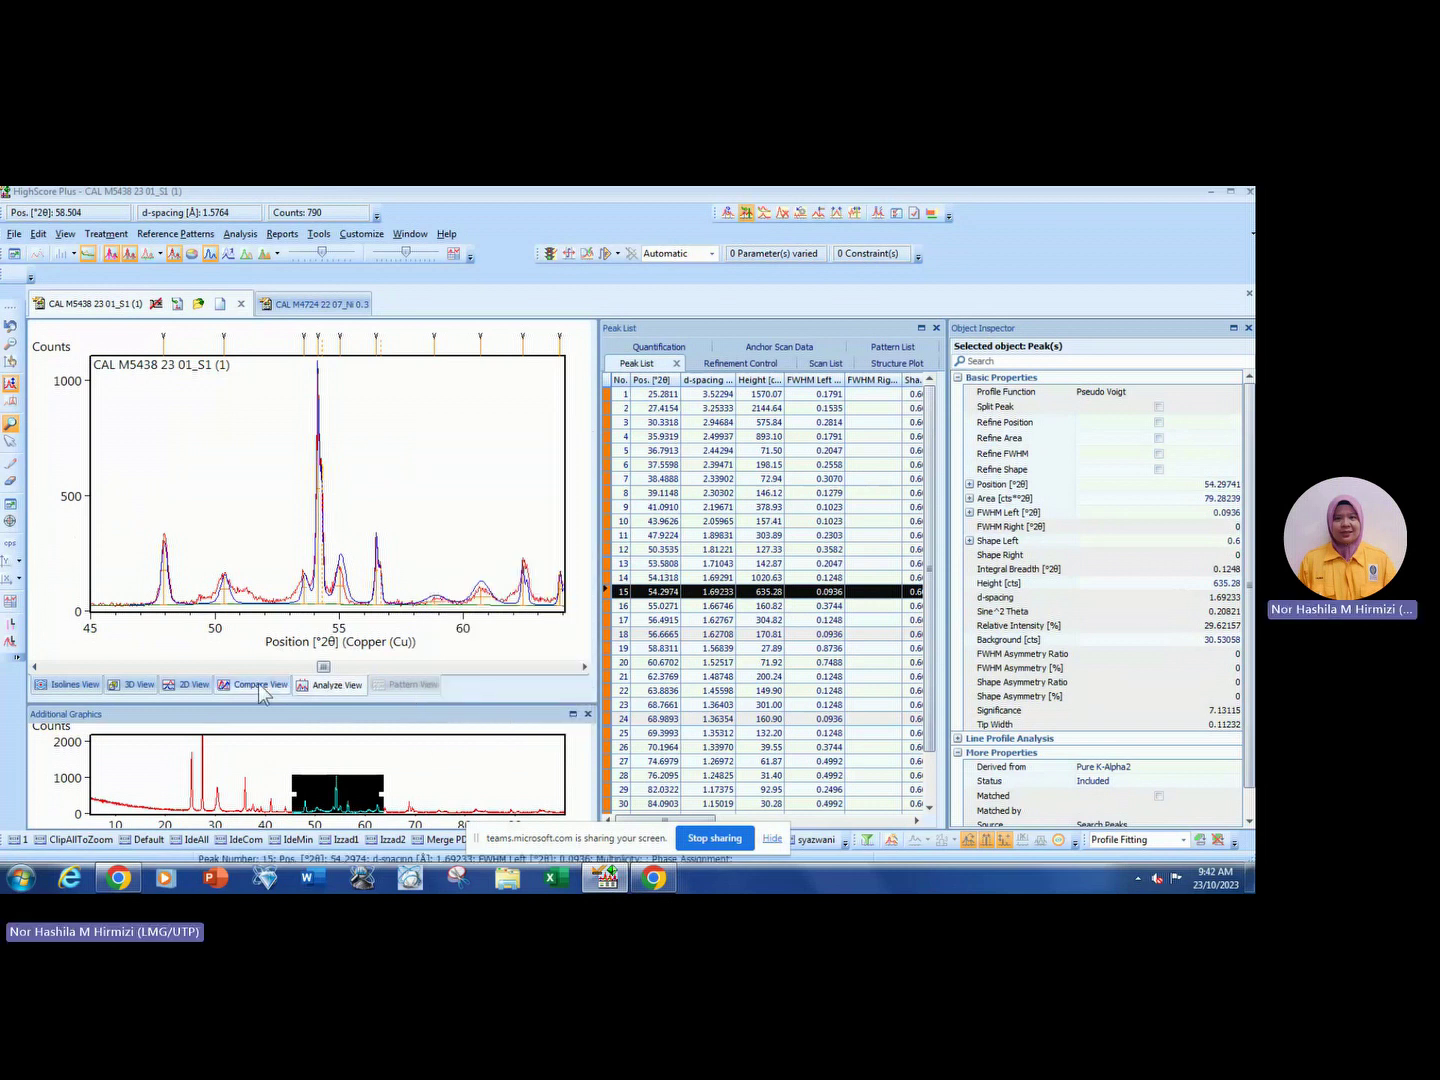
left_click(245, 589)
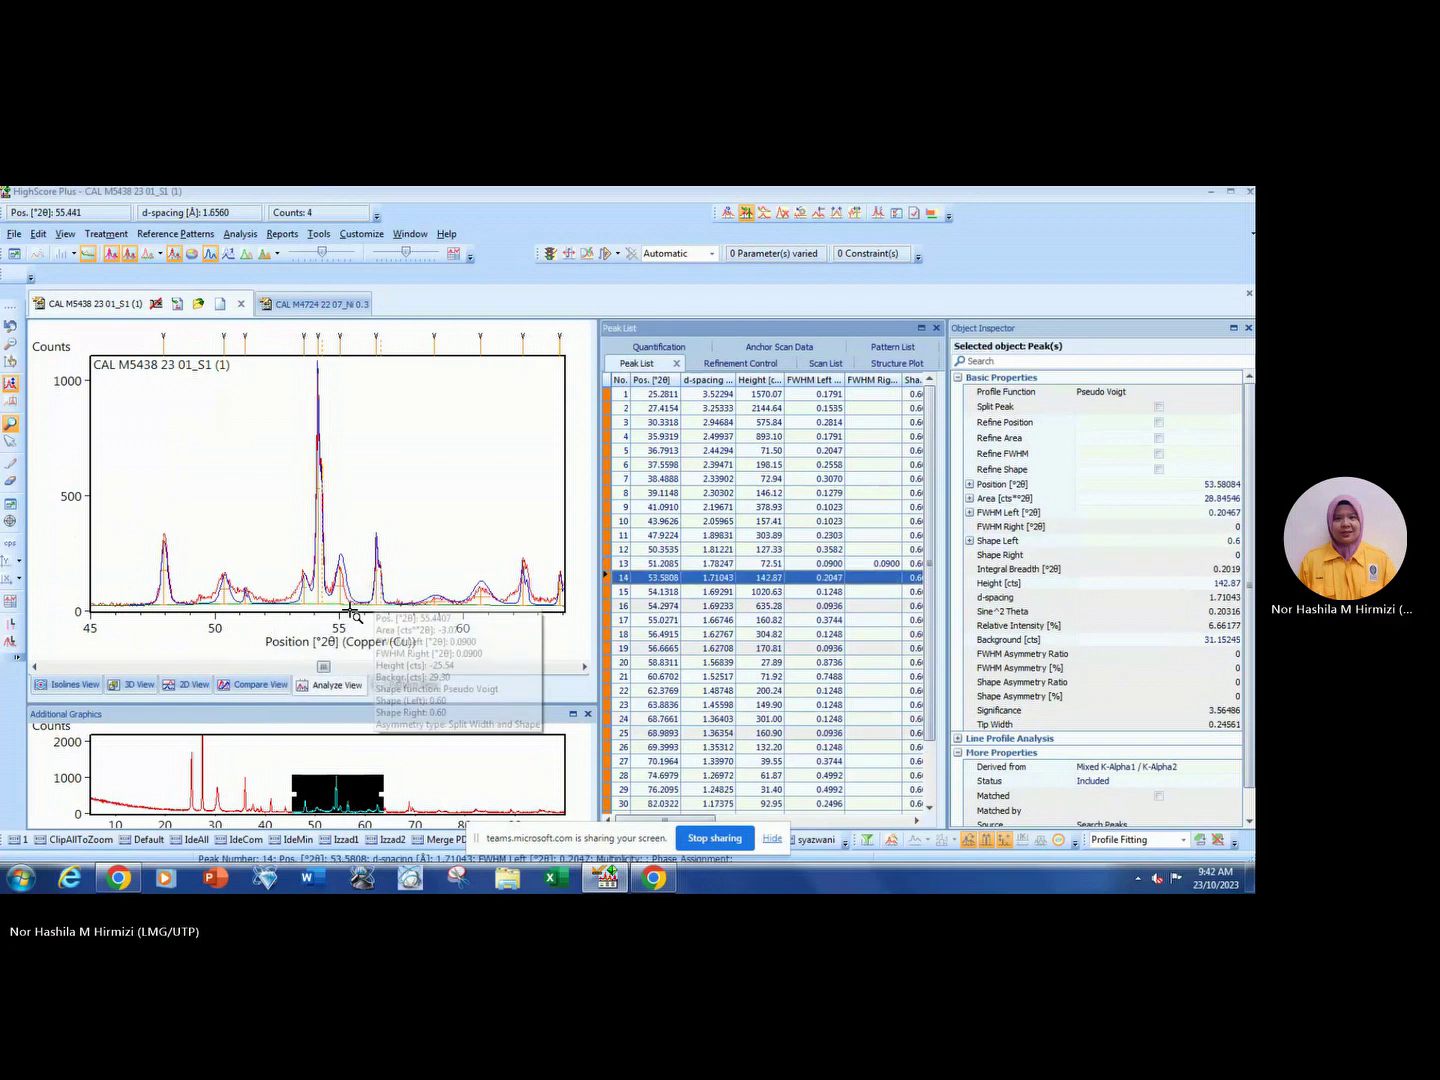
right_click(270, 422)
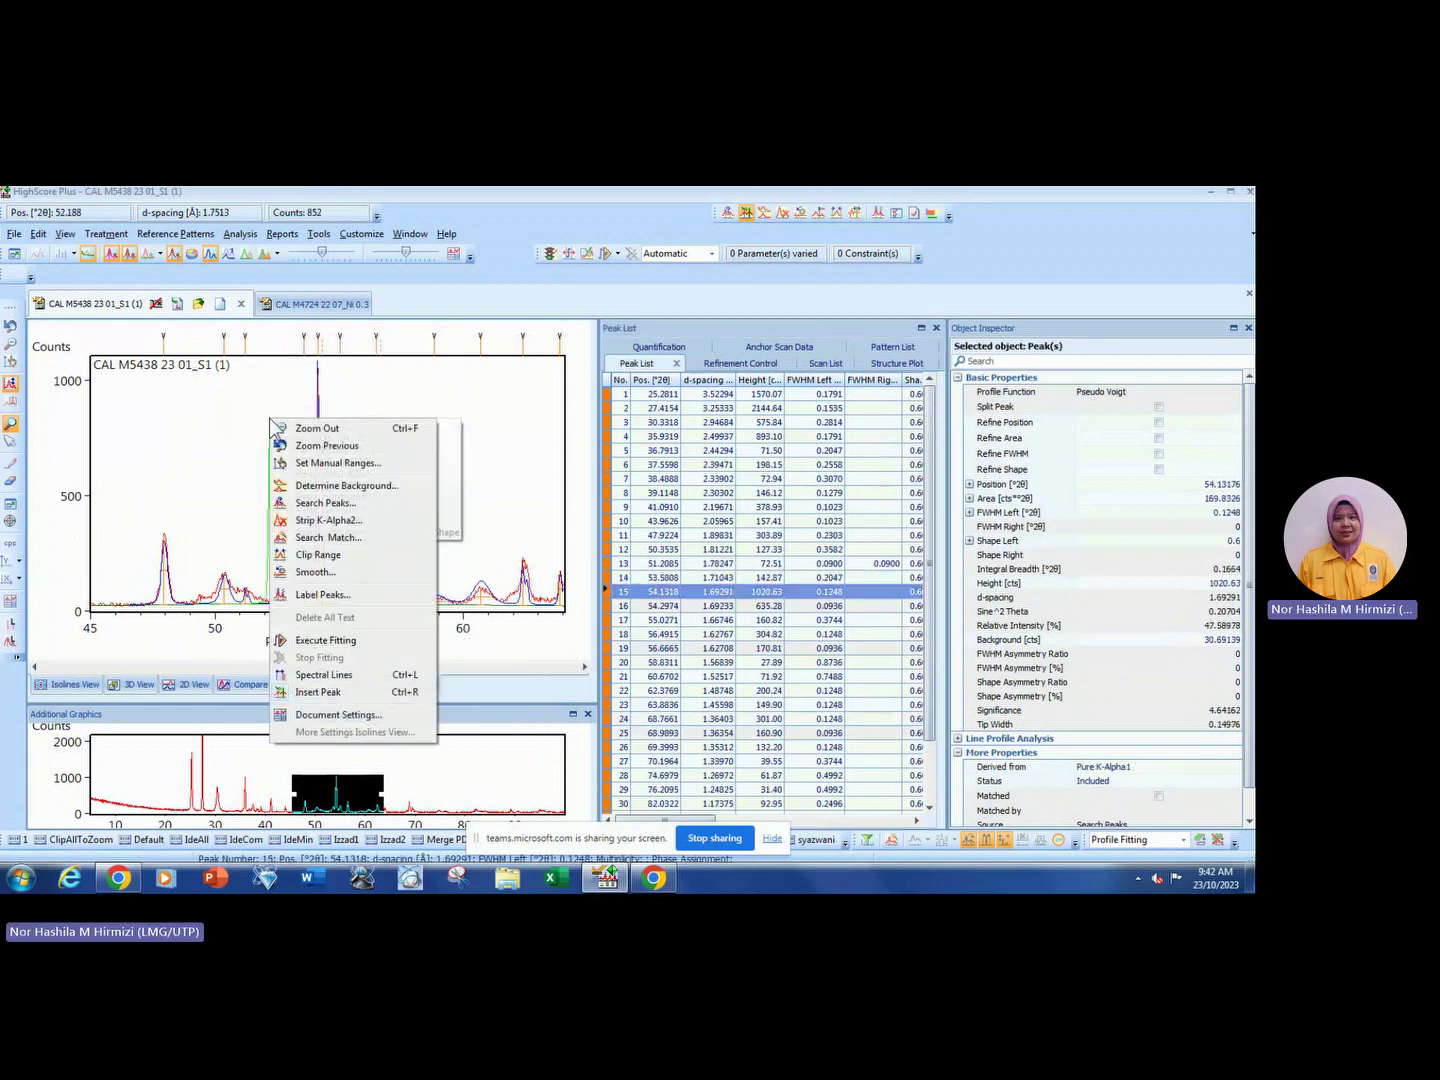
left_click(350, 693)
right_click(205, 466)
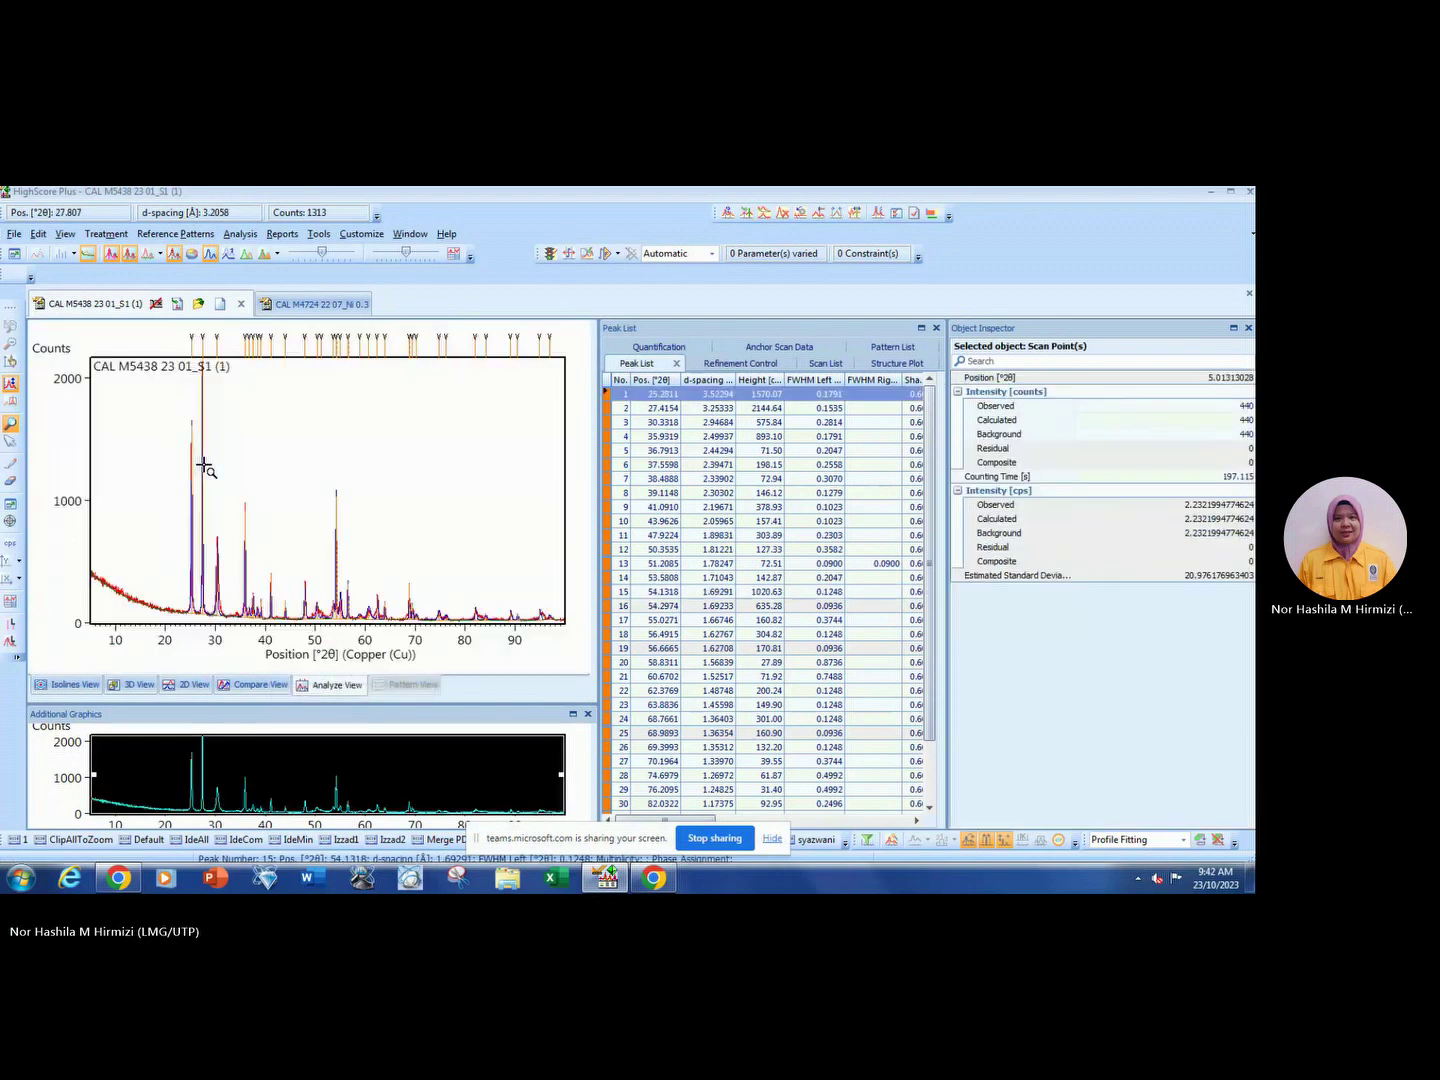
left_click_drag(94, 478, 562, 650)
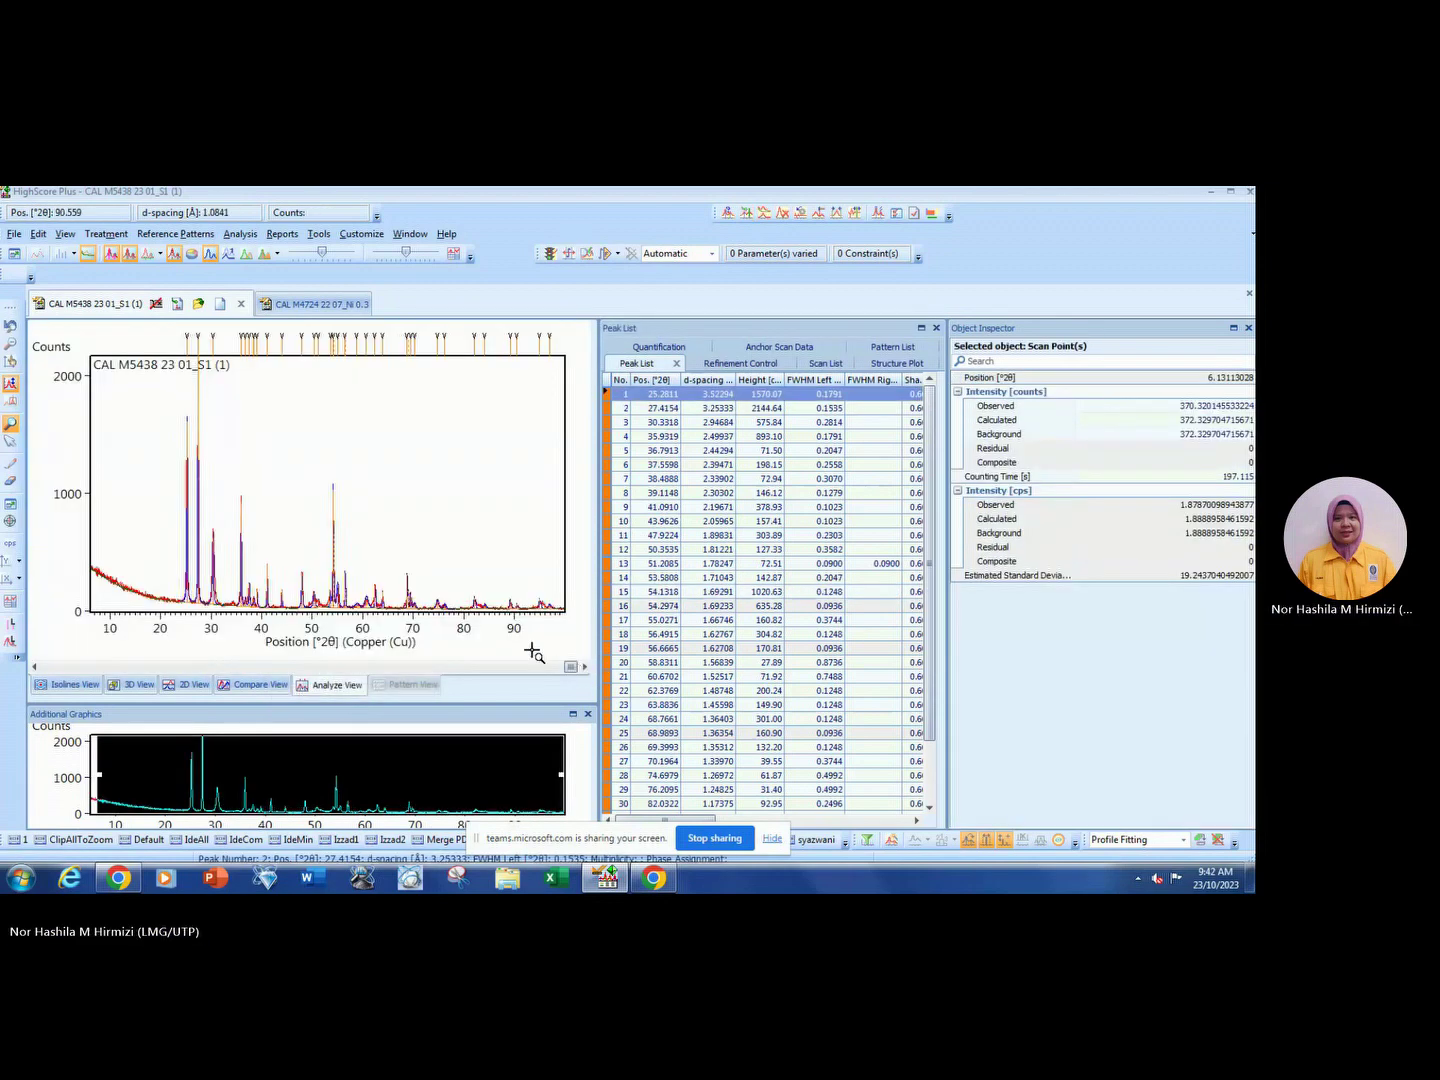
Insert a missing peak manually at about 34.3 °2θ and leave peak insertion mode.
left_click(148, 550)
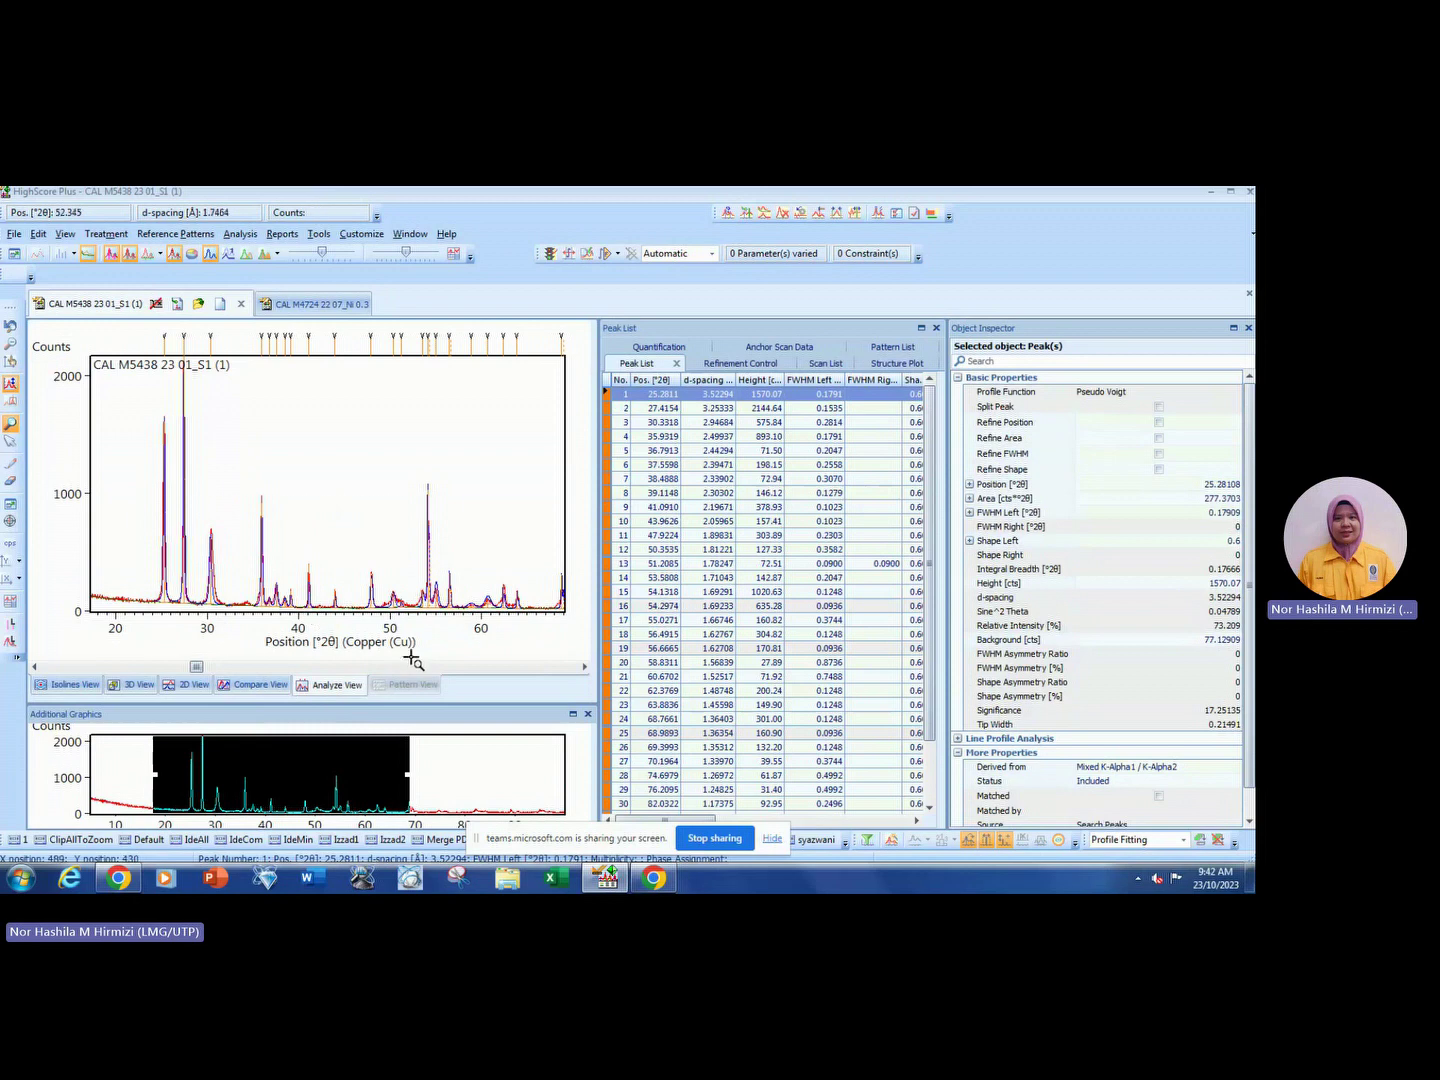
left_click_drag(150, 556, 392, 647)
left_click(325, 625)
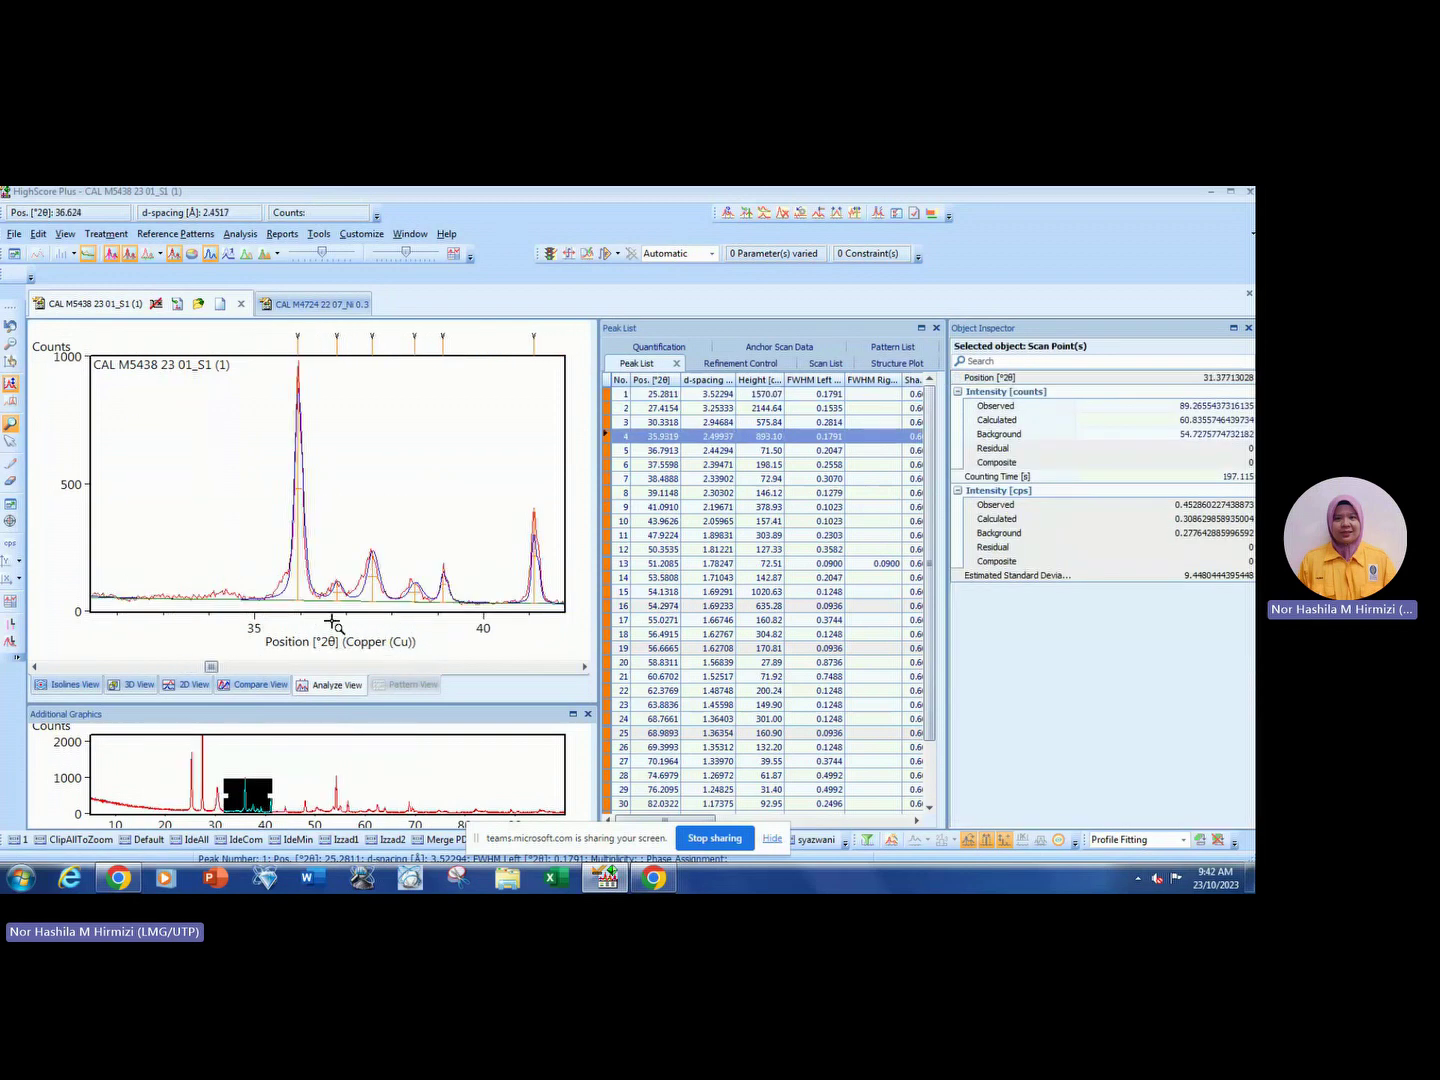
left_click(211, 589)
right_click(225, 488)
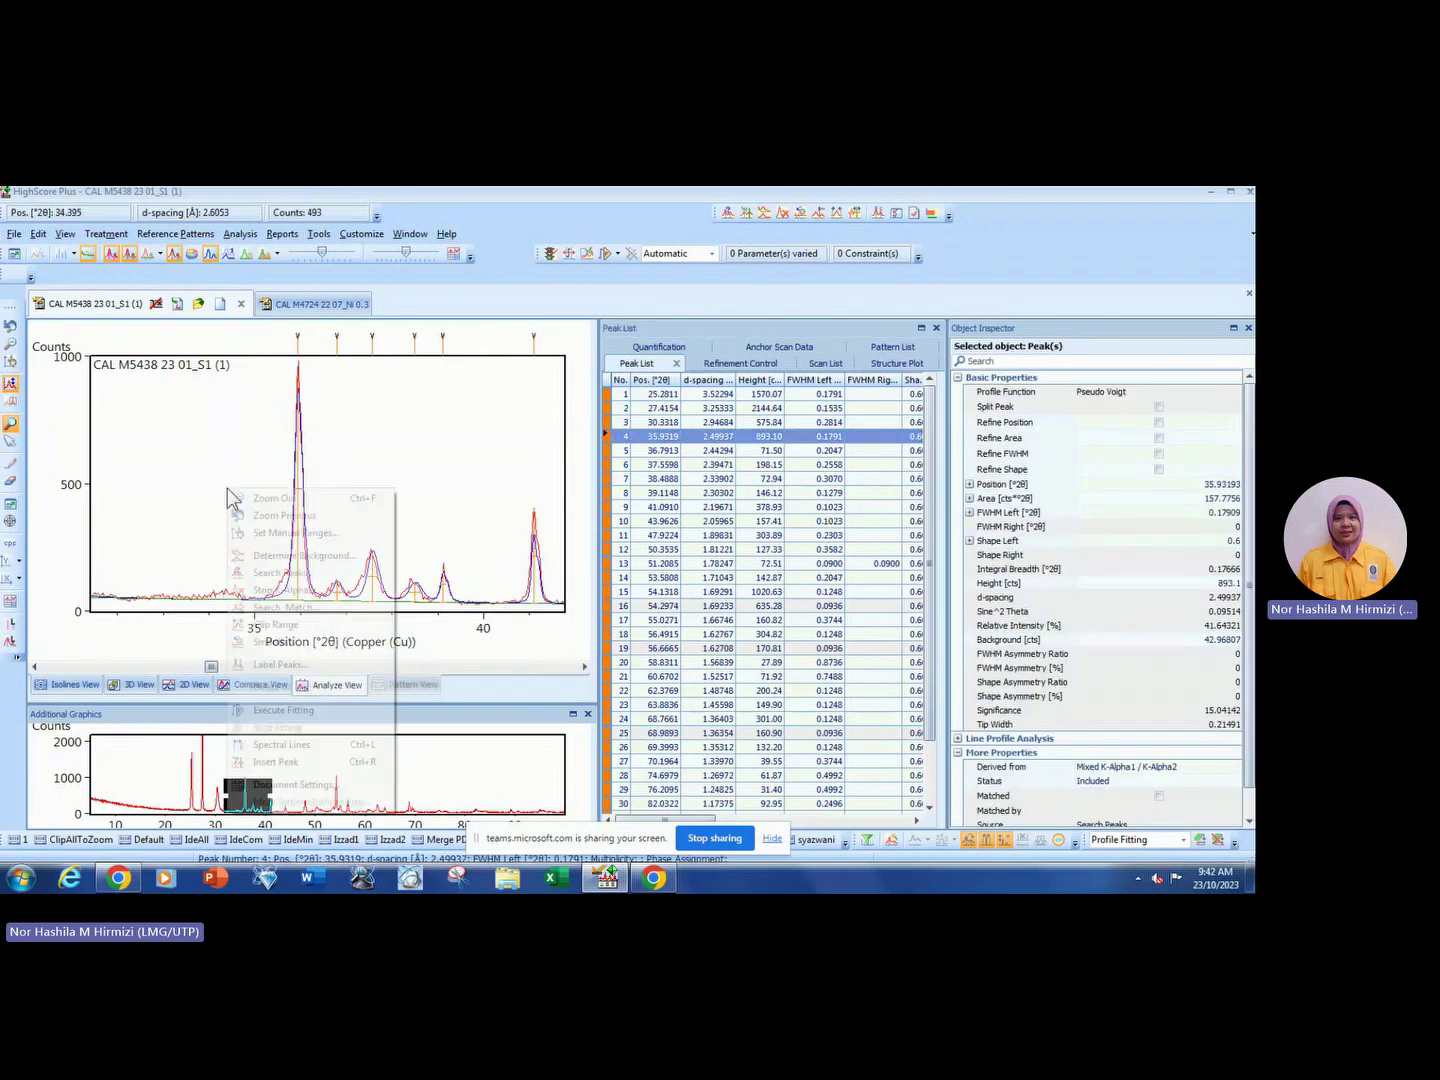
left_click(285, 763)
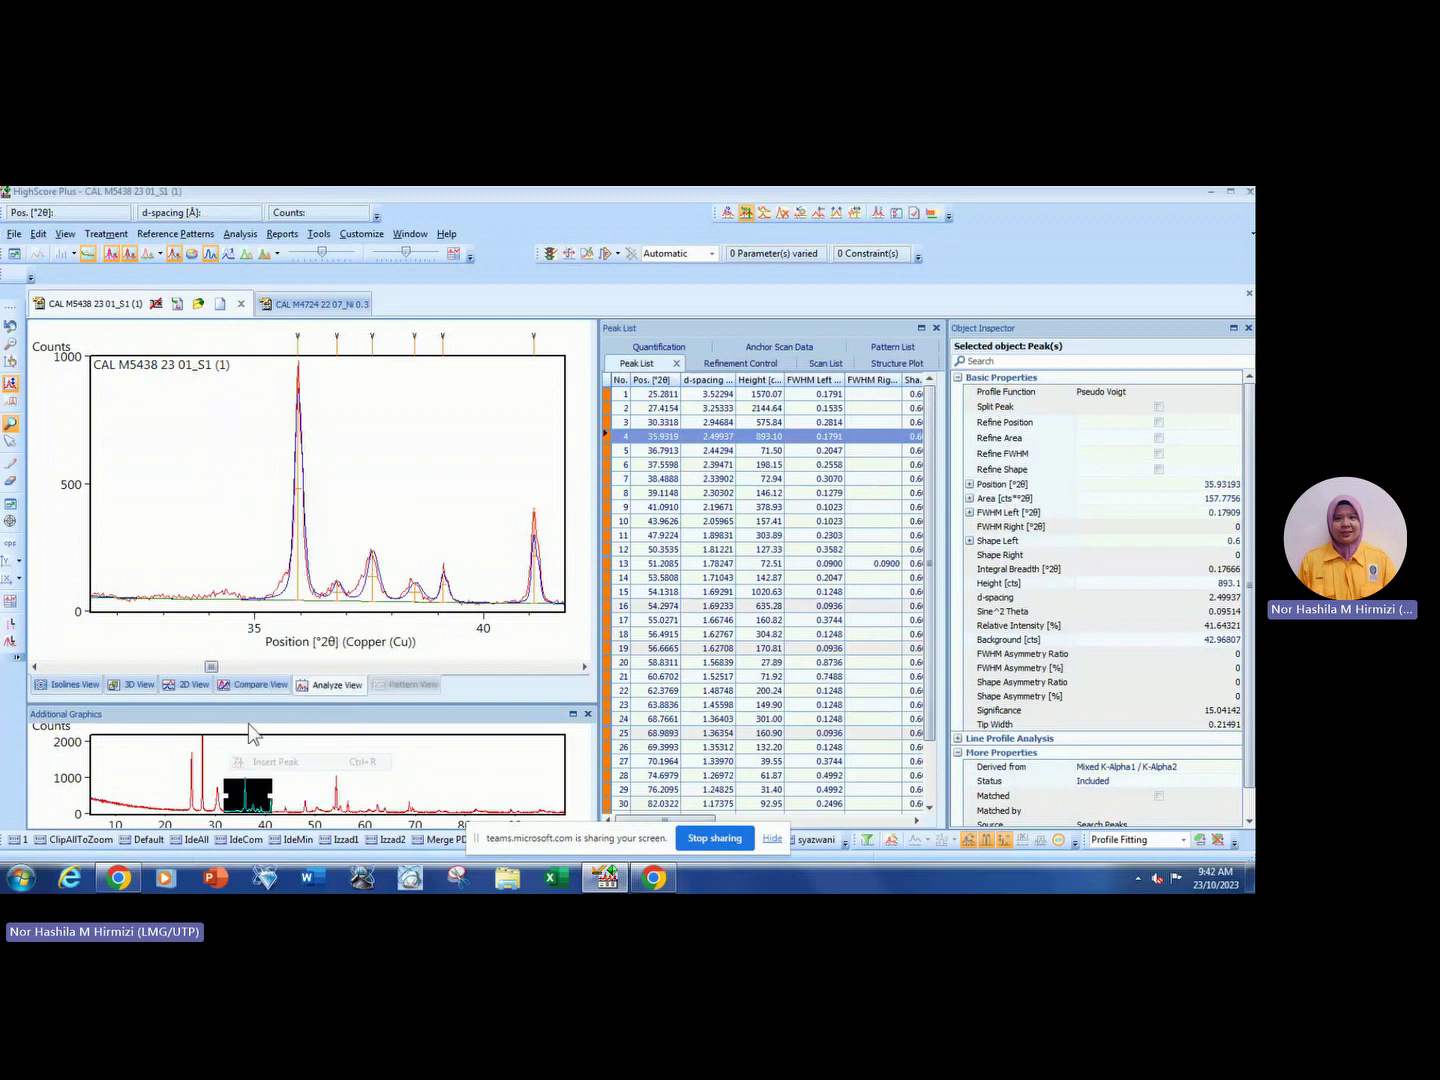
left_click(224, 590)
right_click(223, 462)
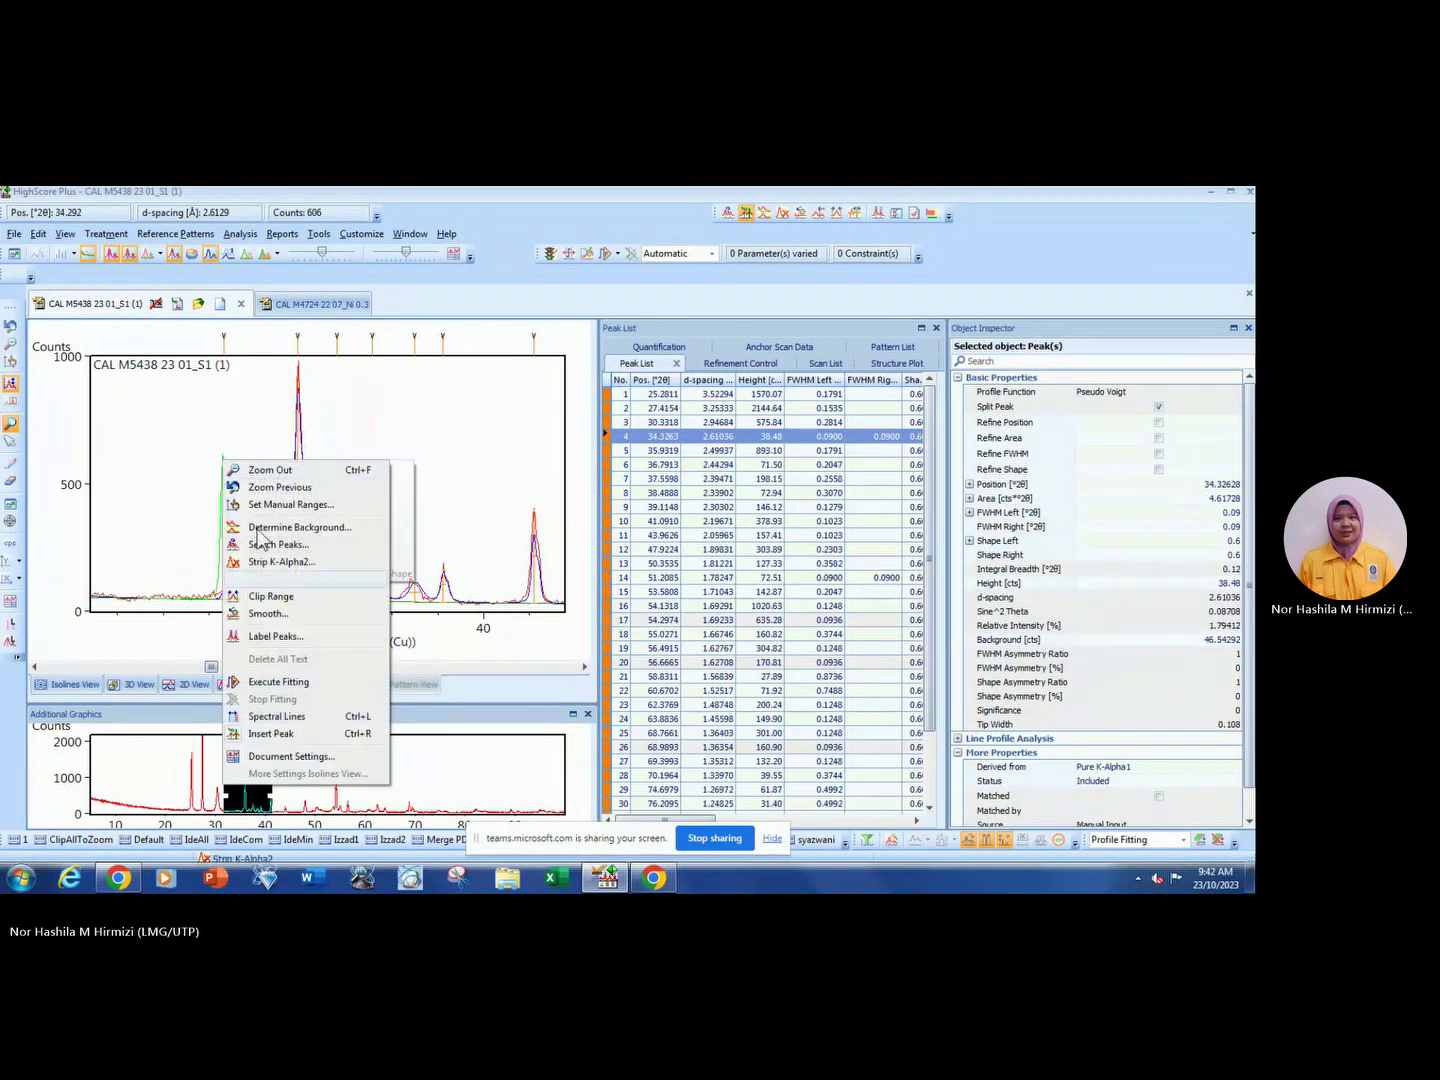
key("Escape")
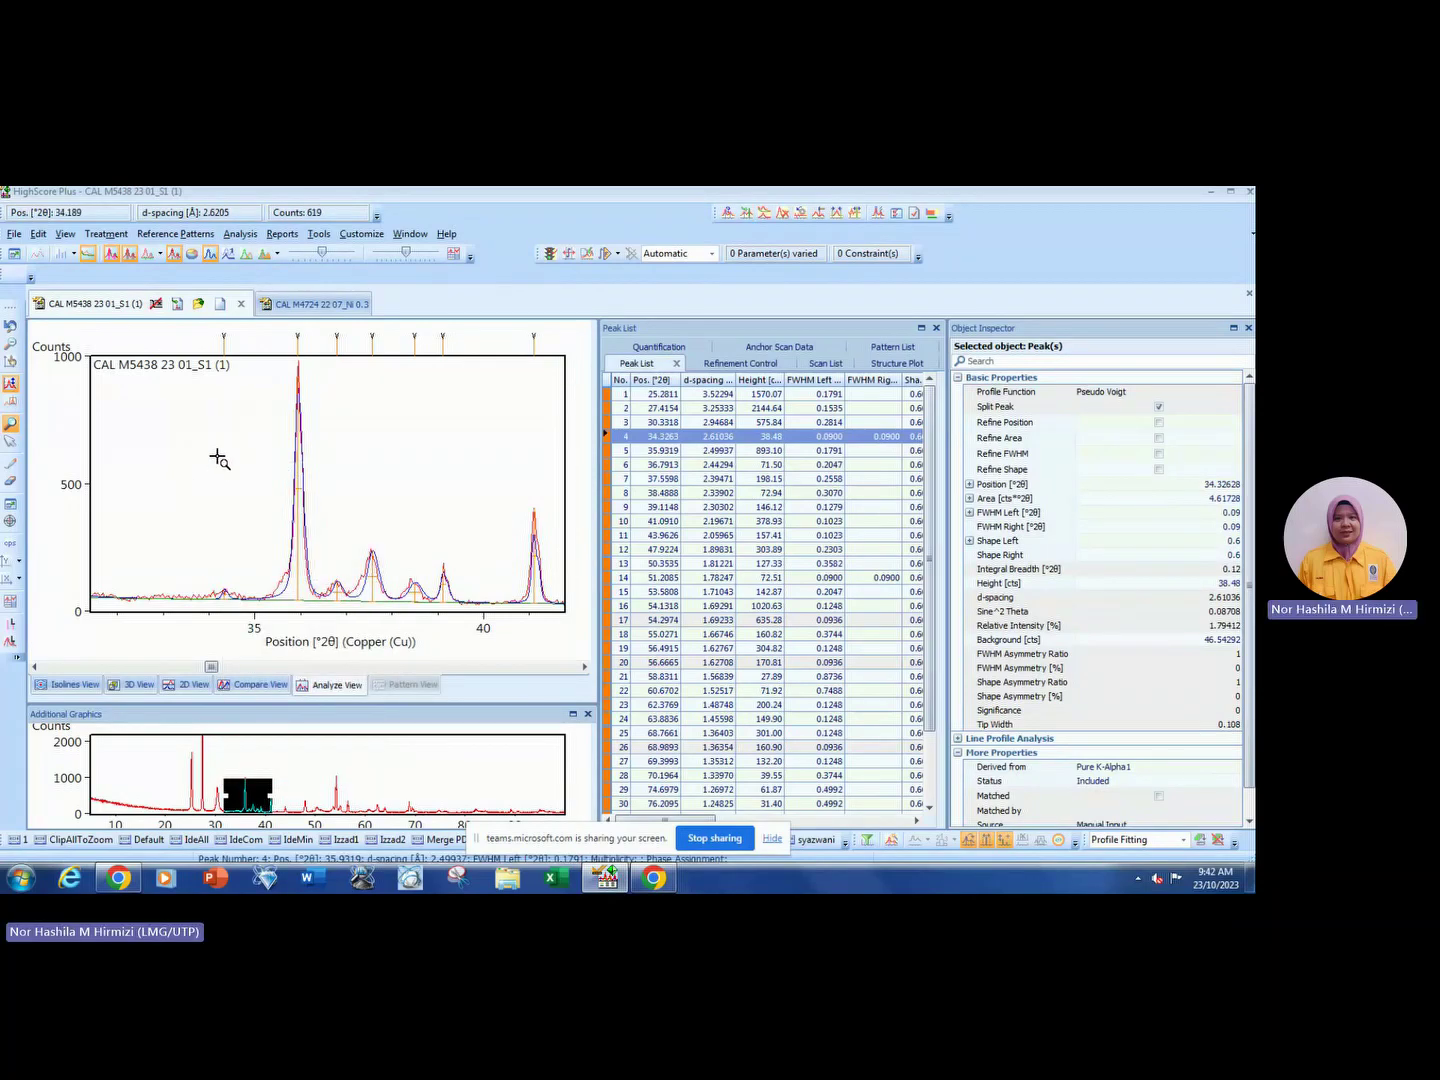
Insert a missing peak manually at about 68.3 °2θ, just before the peak group near 69 °2θ.
double_click(218, 458)
left_click_drag(248, 452, 570, 659)
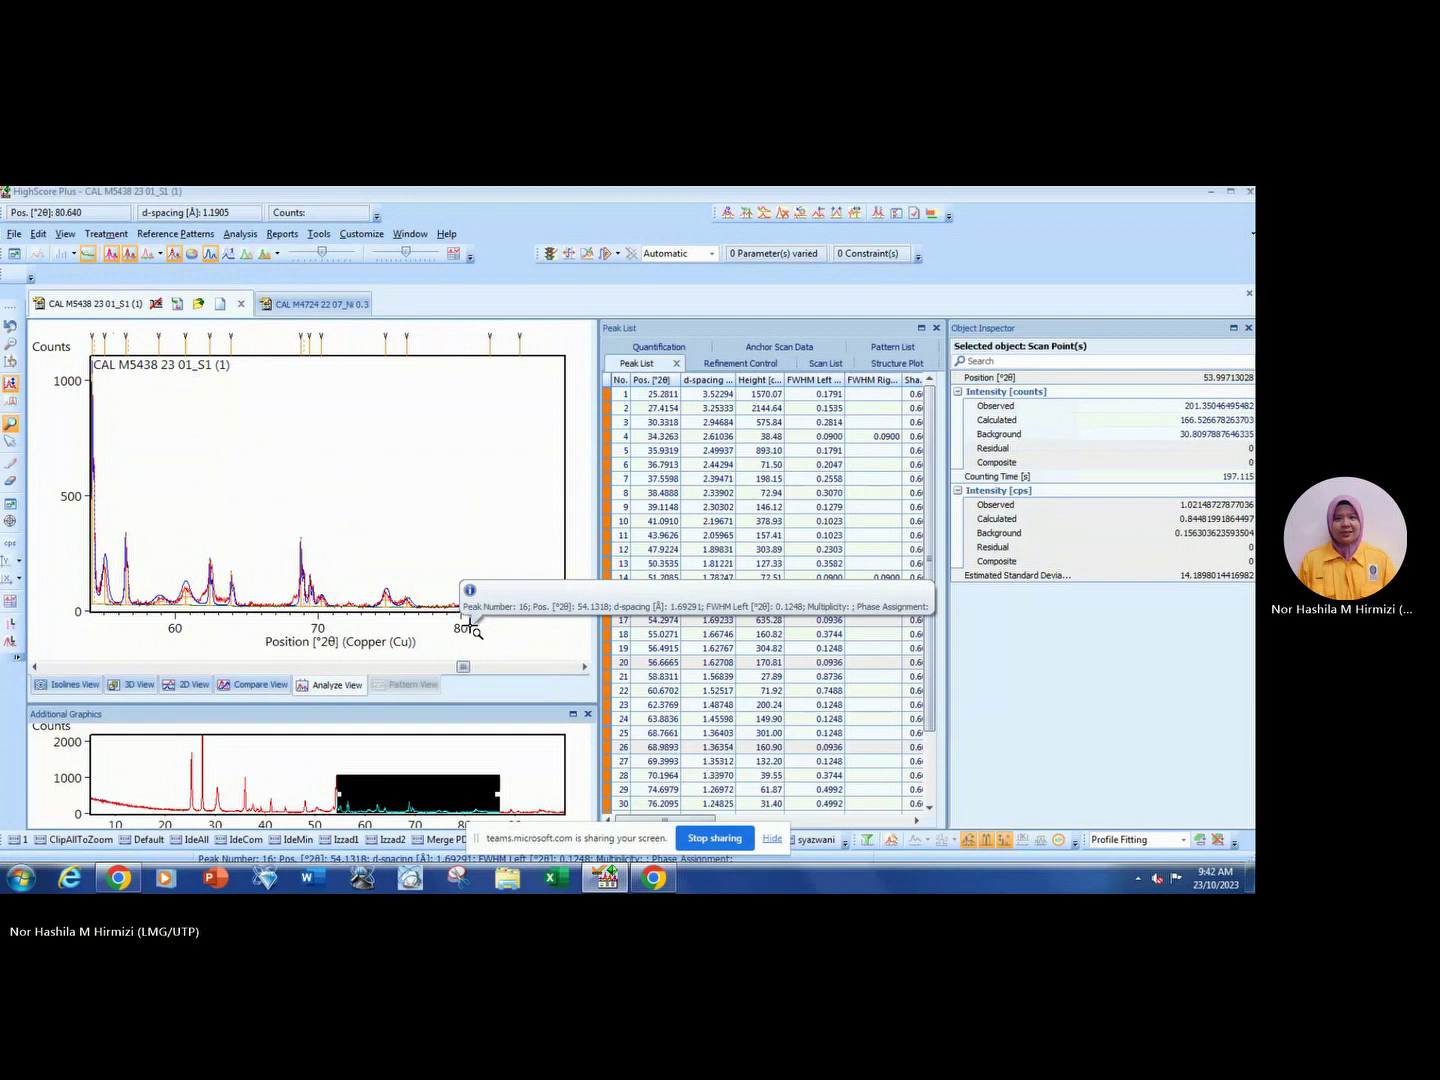
left_click_drag(301, 581, 409, 645)
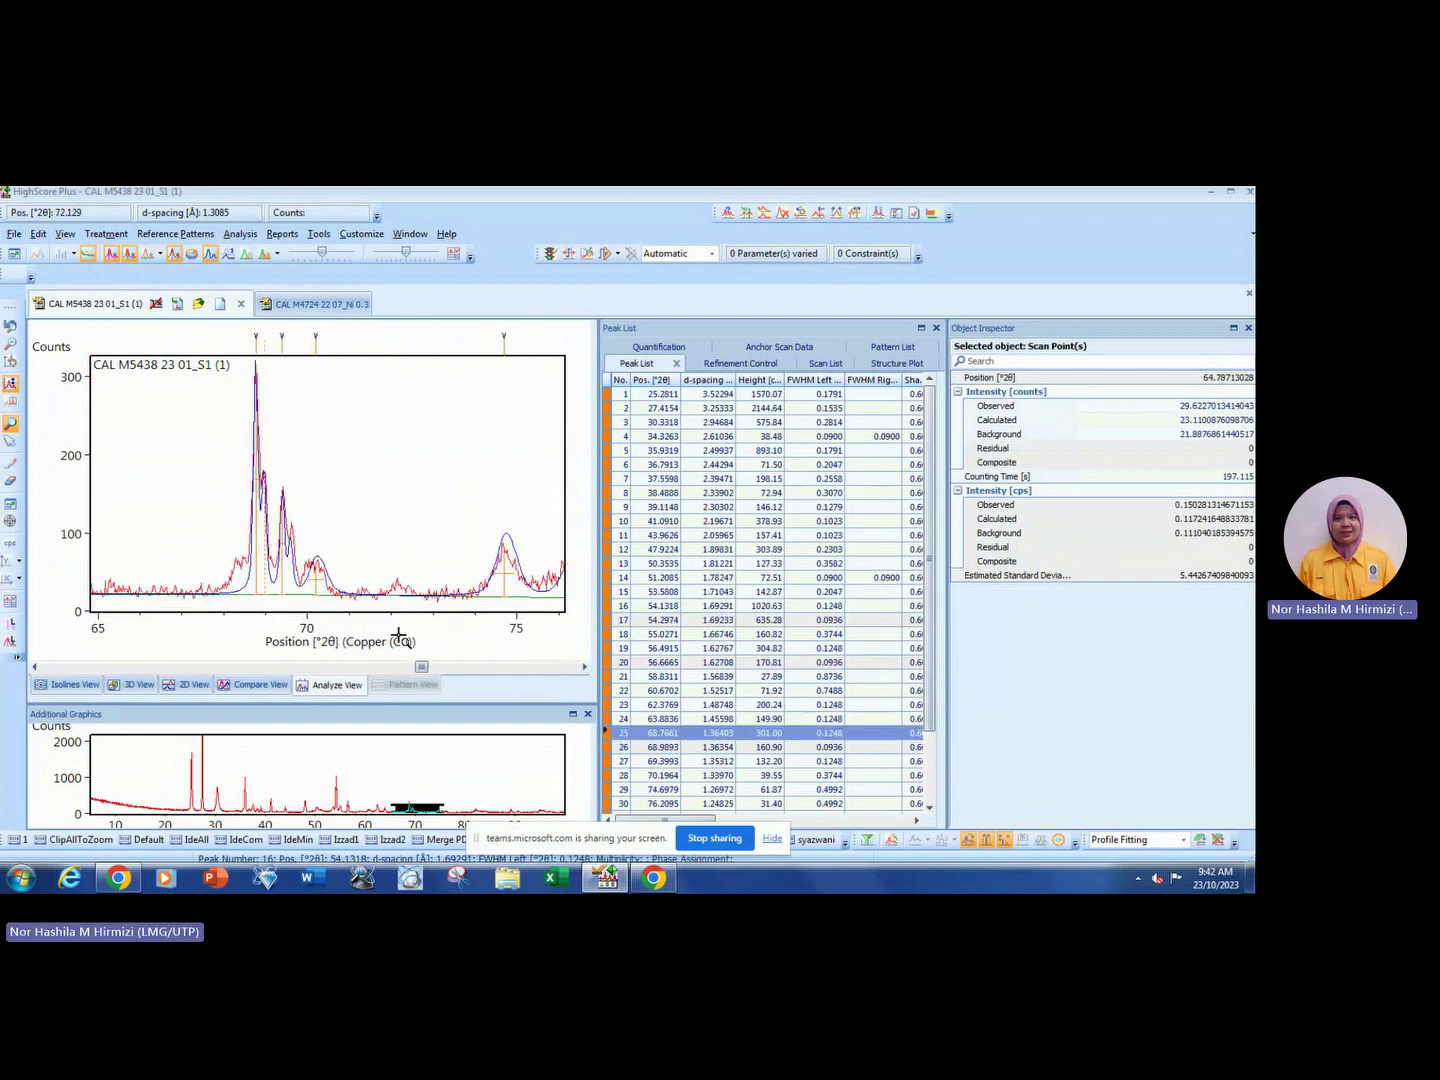
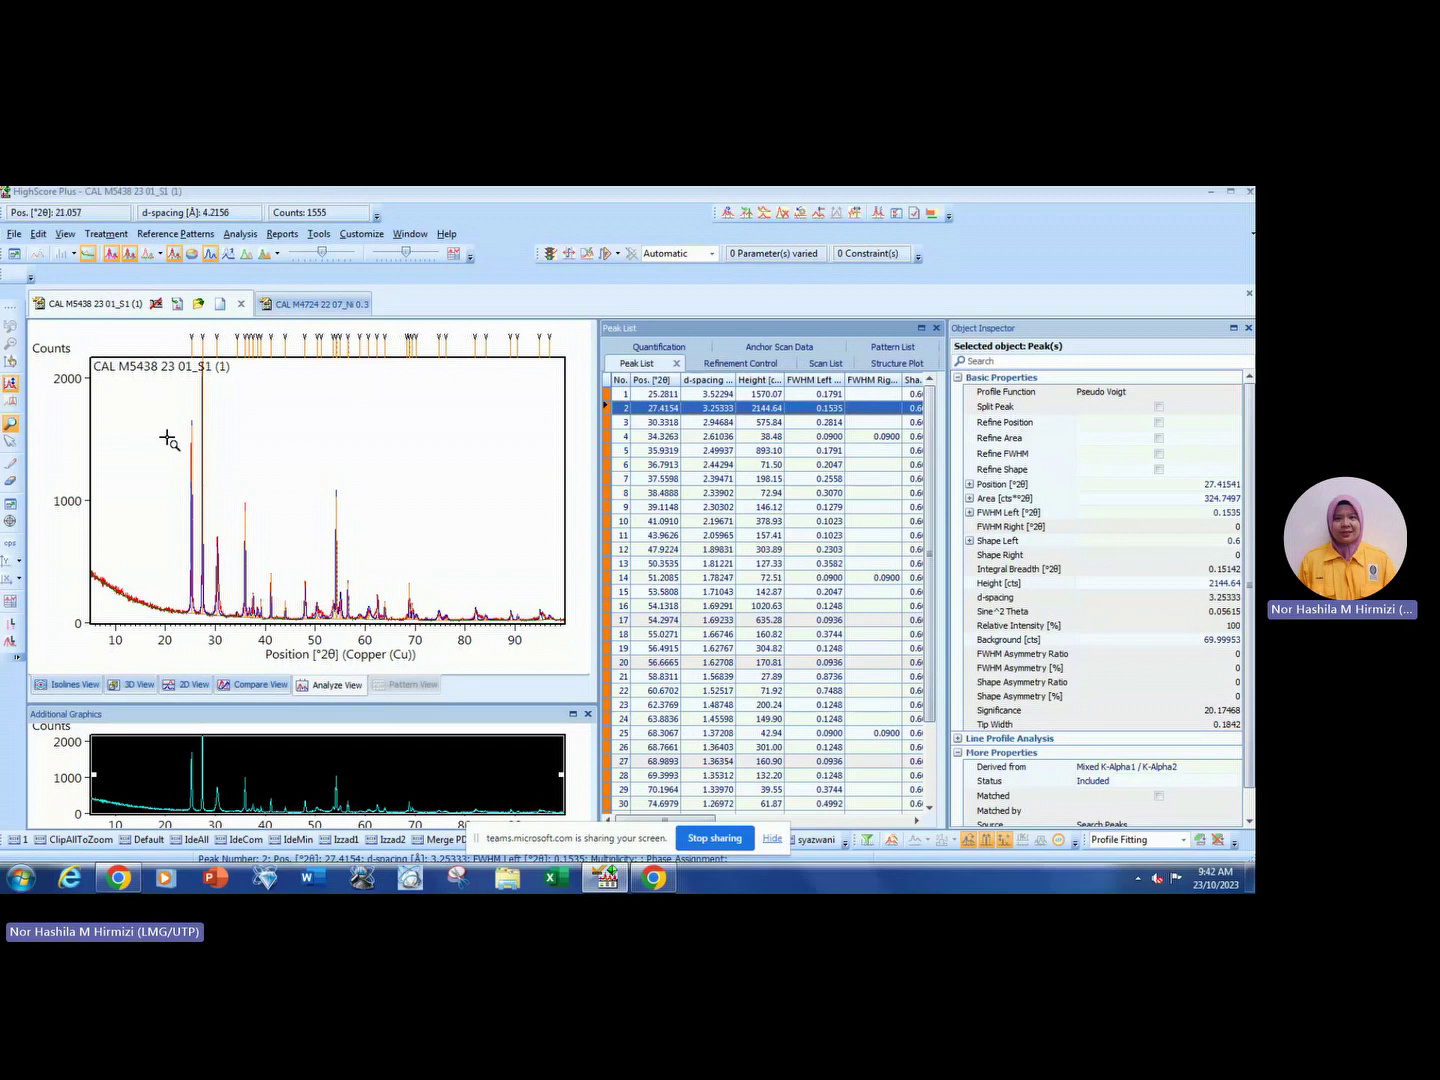
Examine how the calculated profile matches the measured peaks between about 38 and 63 °2θ, especially around 50 to 56 °2θ.
left_click(277, 541)
left_click_drag(155, 424, 473, 626)
left_click(372, 562)
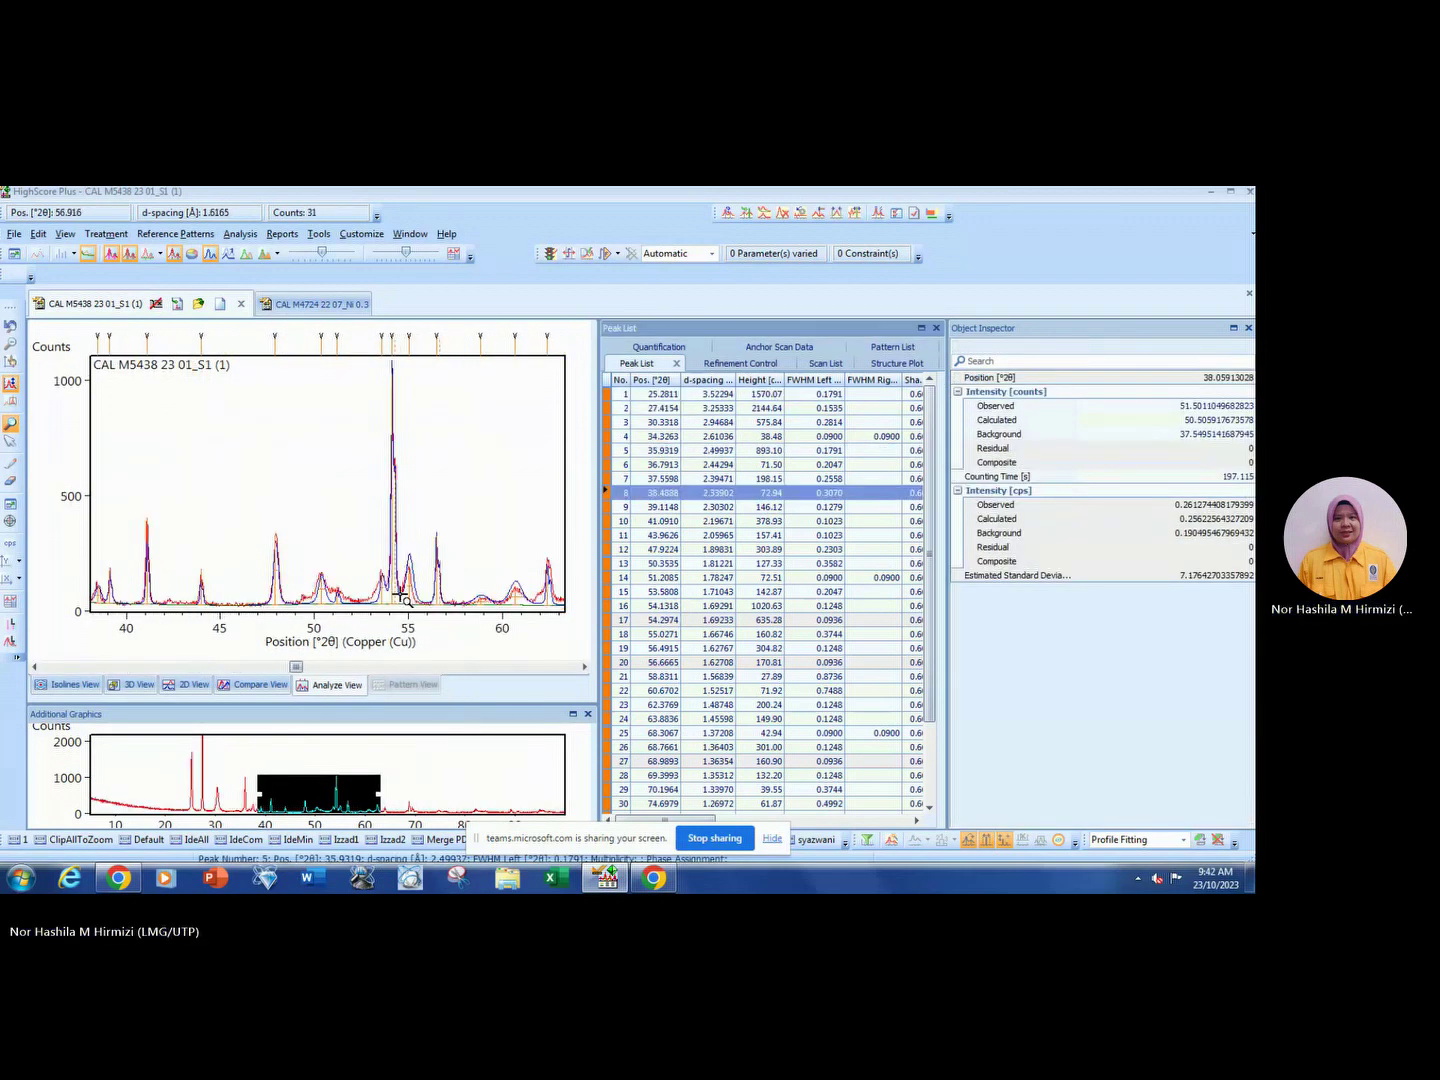
left_click(320, 599)
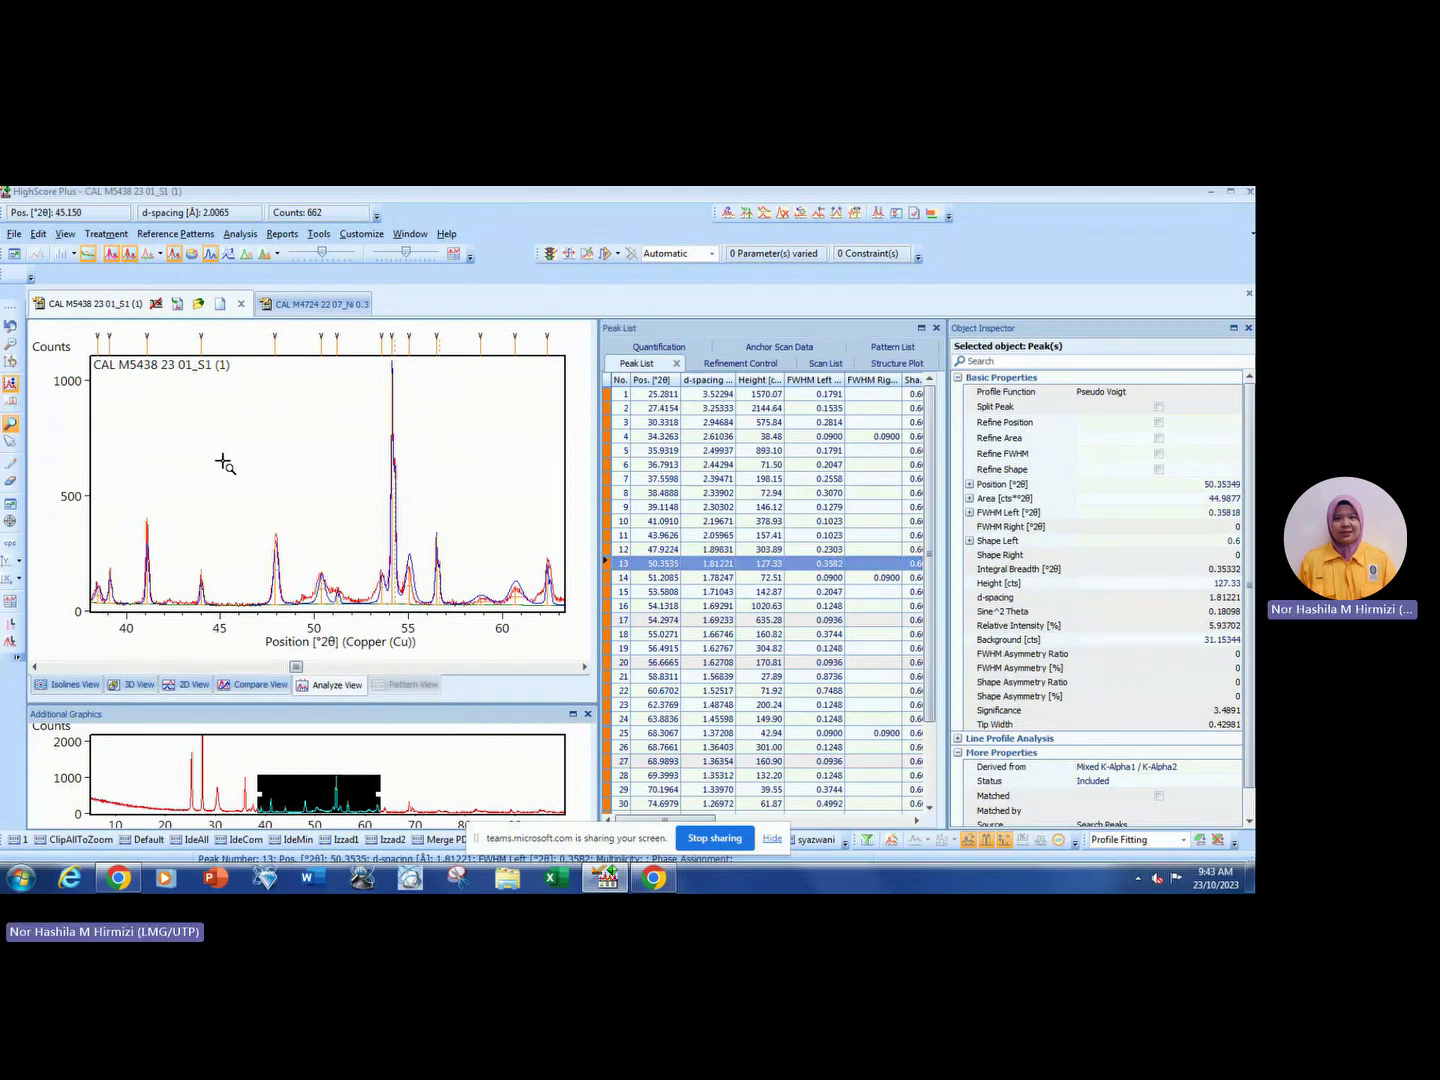
left_click_drag(222, 461, 500, 631)
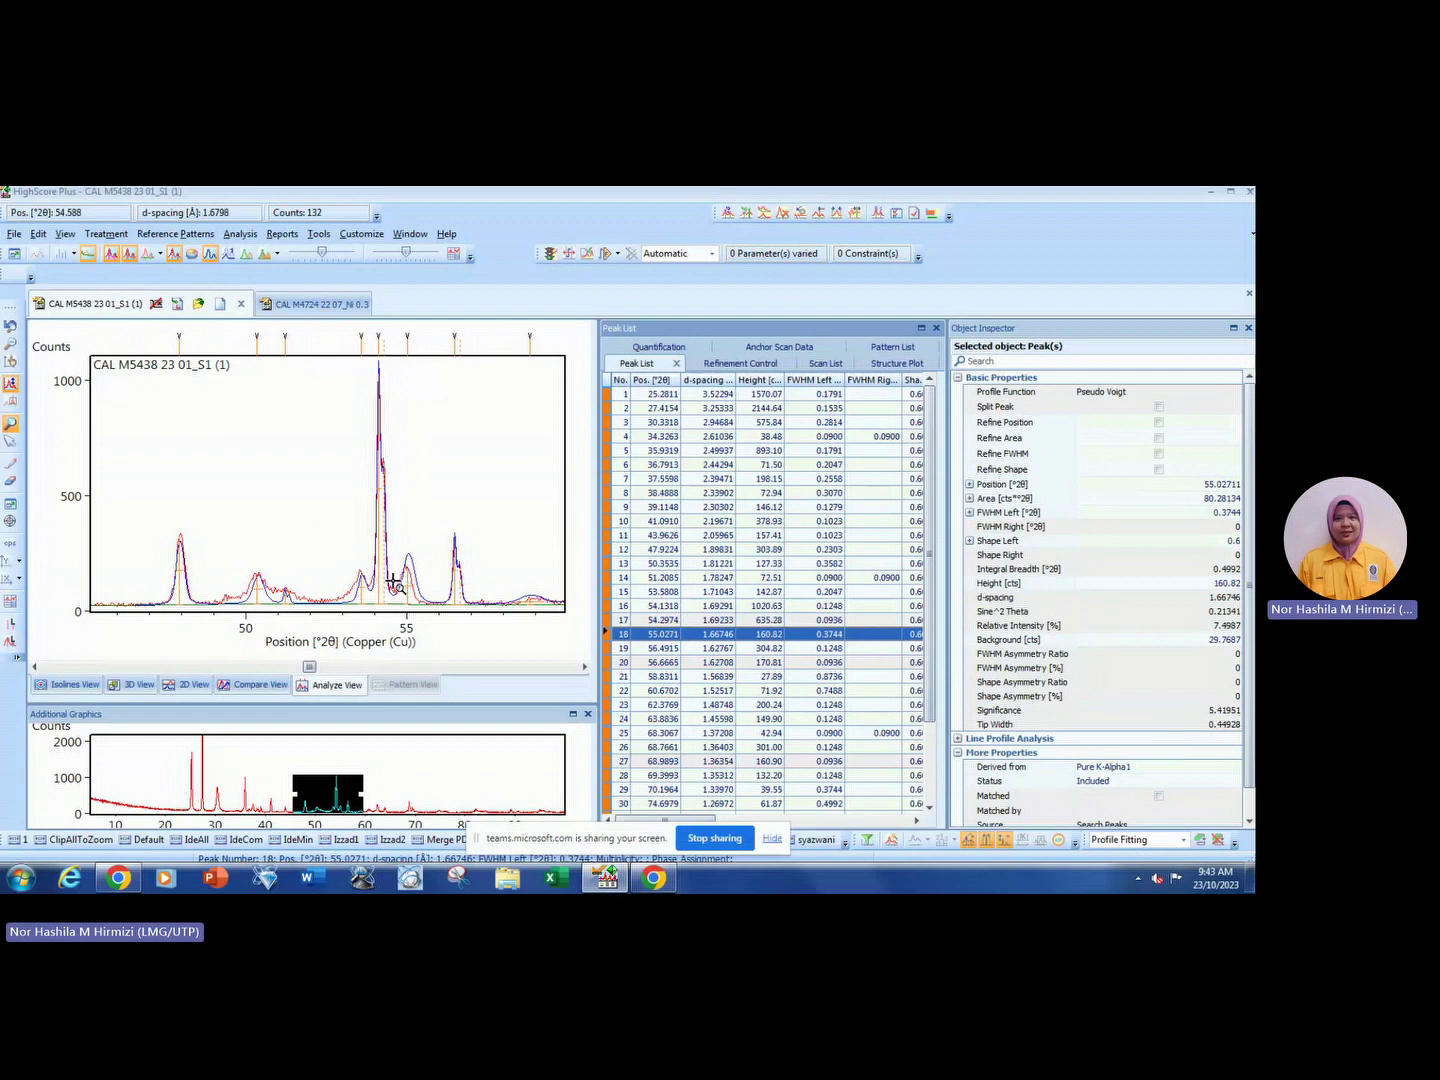
left_click(383, 589)
left_click(345, 594)
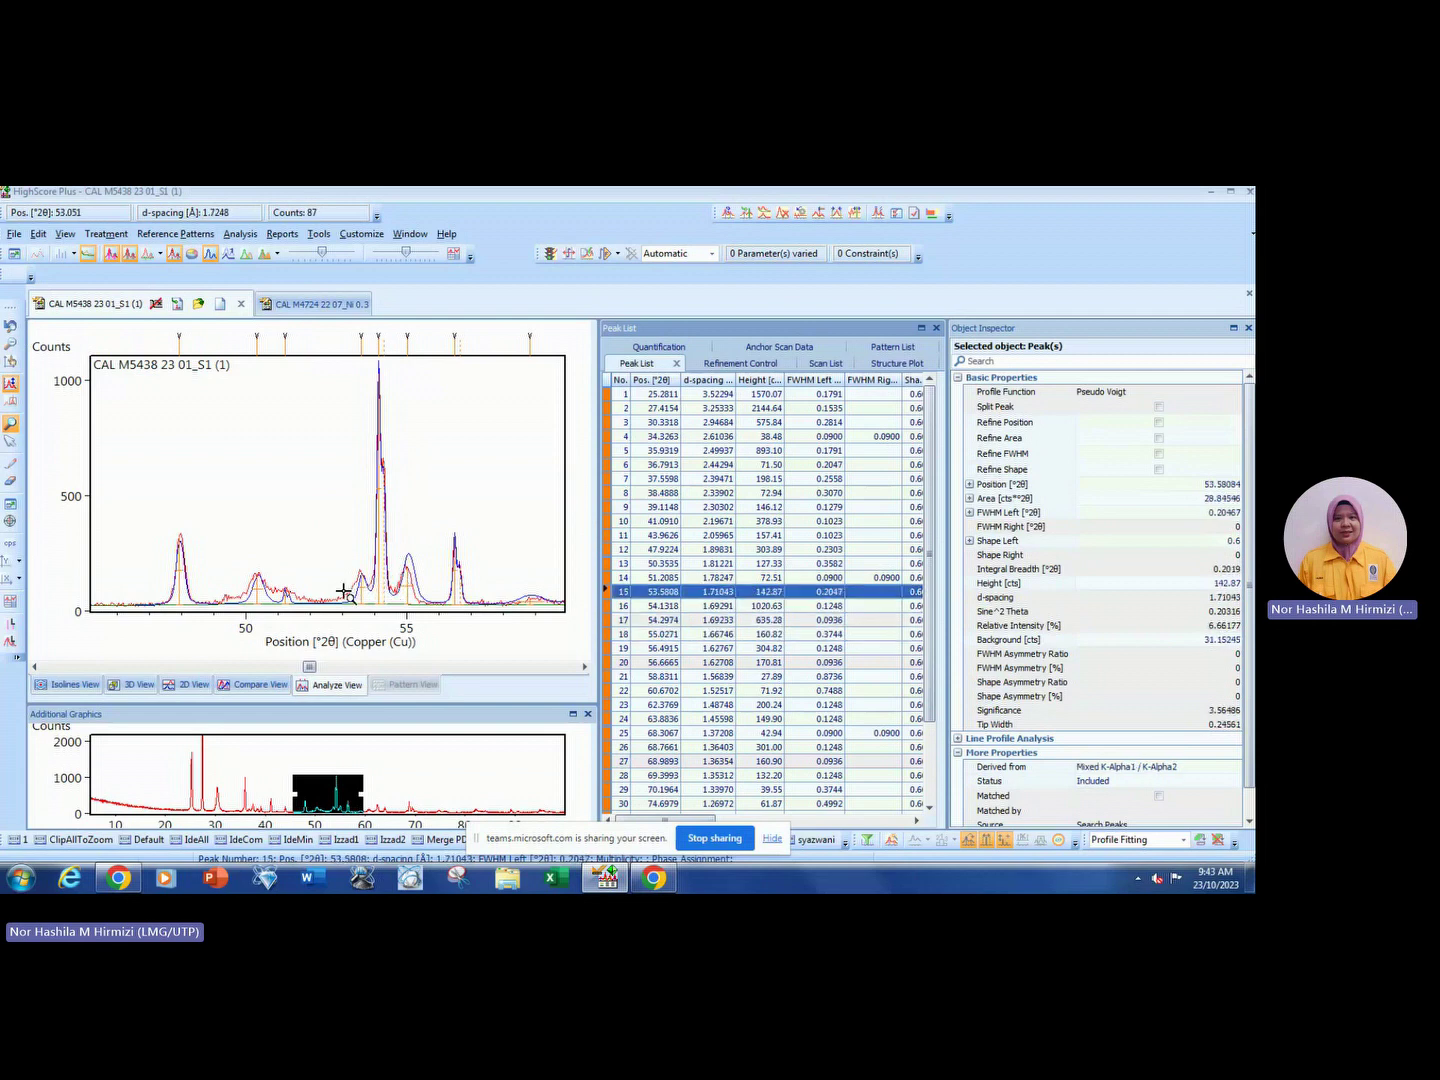
double_click(310, 423)
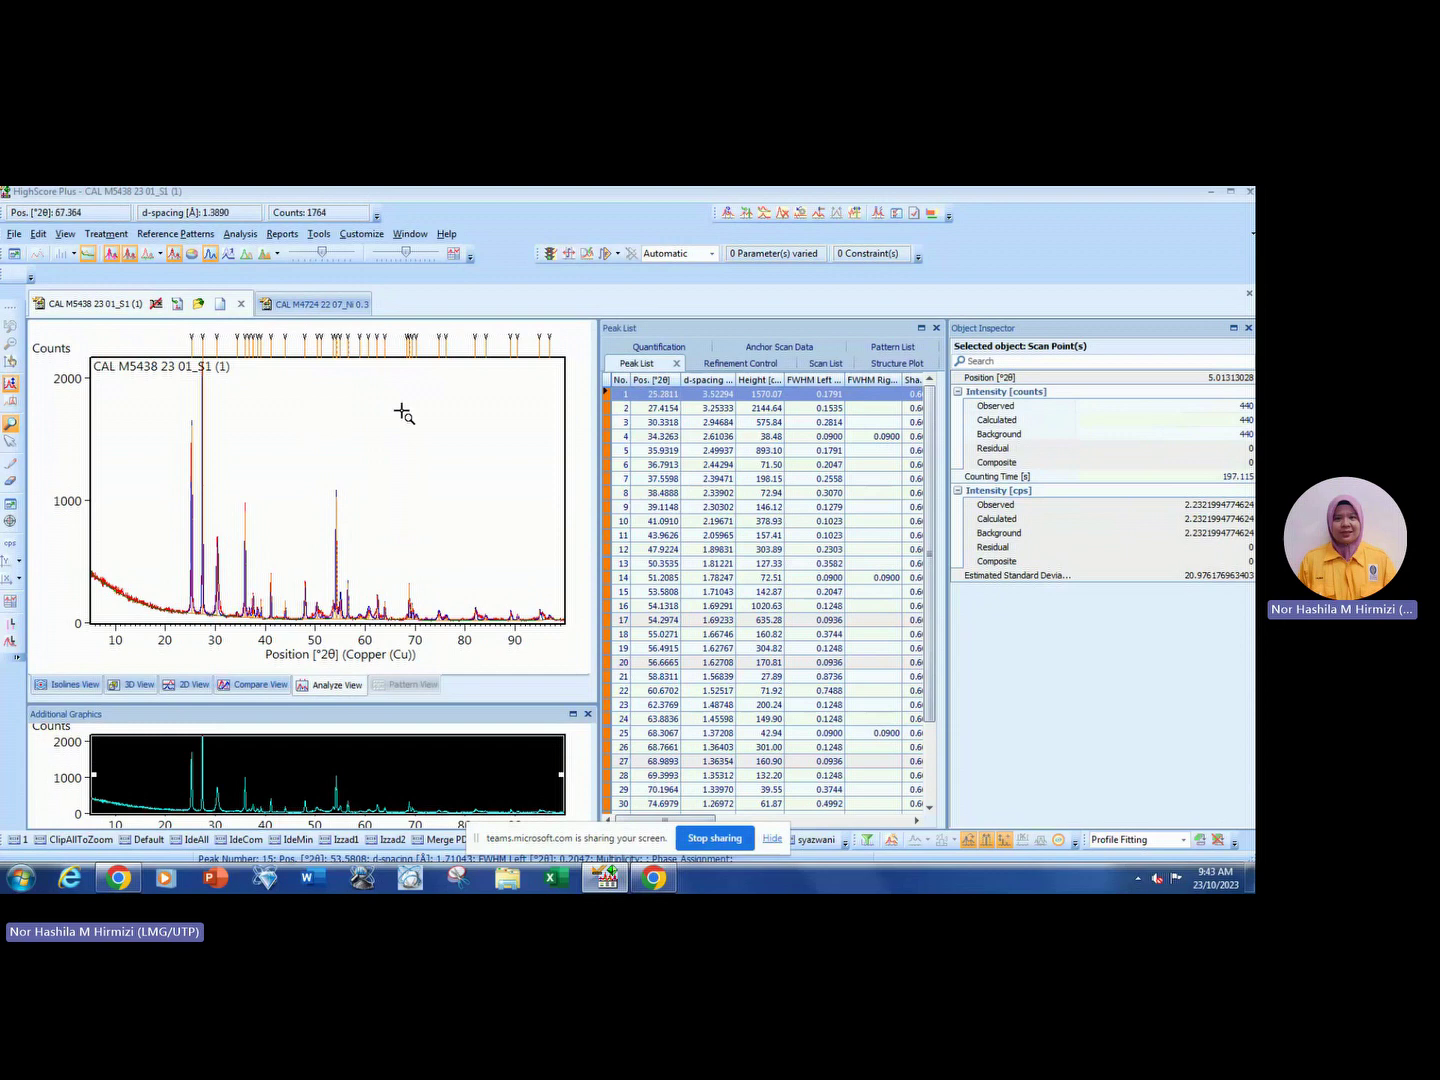
Show the global refinement settings with the agreement indices and collapse the general fit properties.
left_click(445, 346)
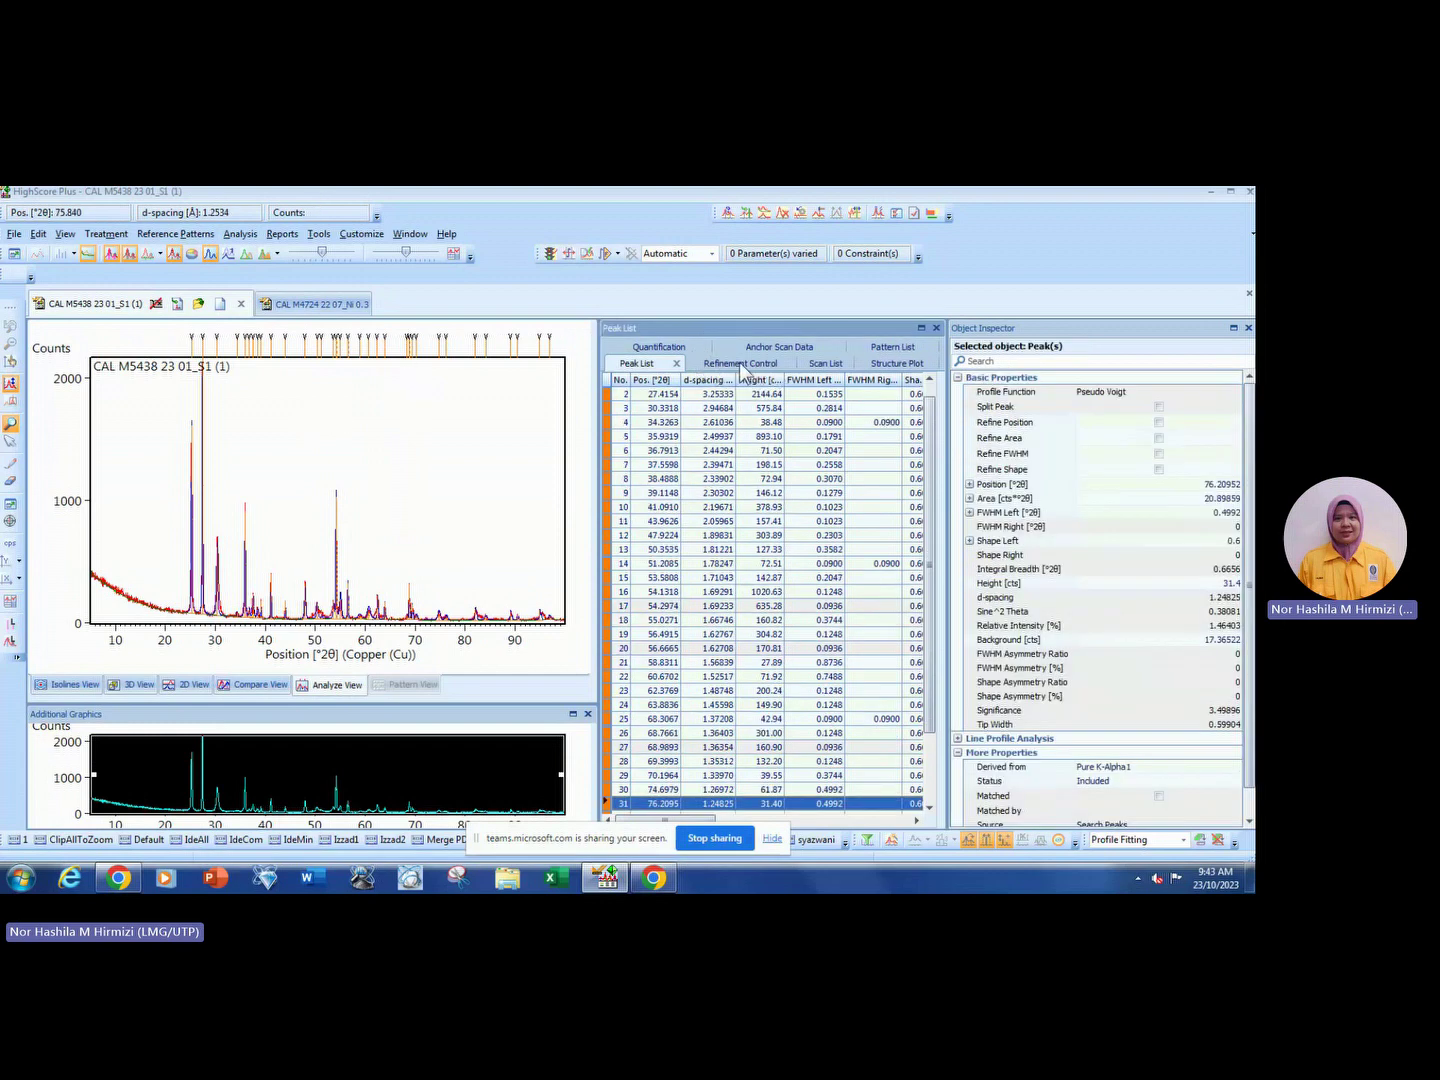
left_click(741, 364)
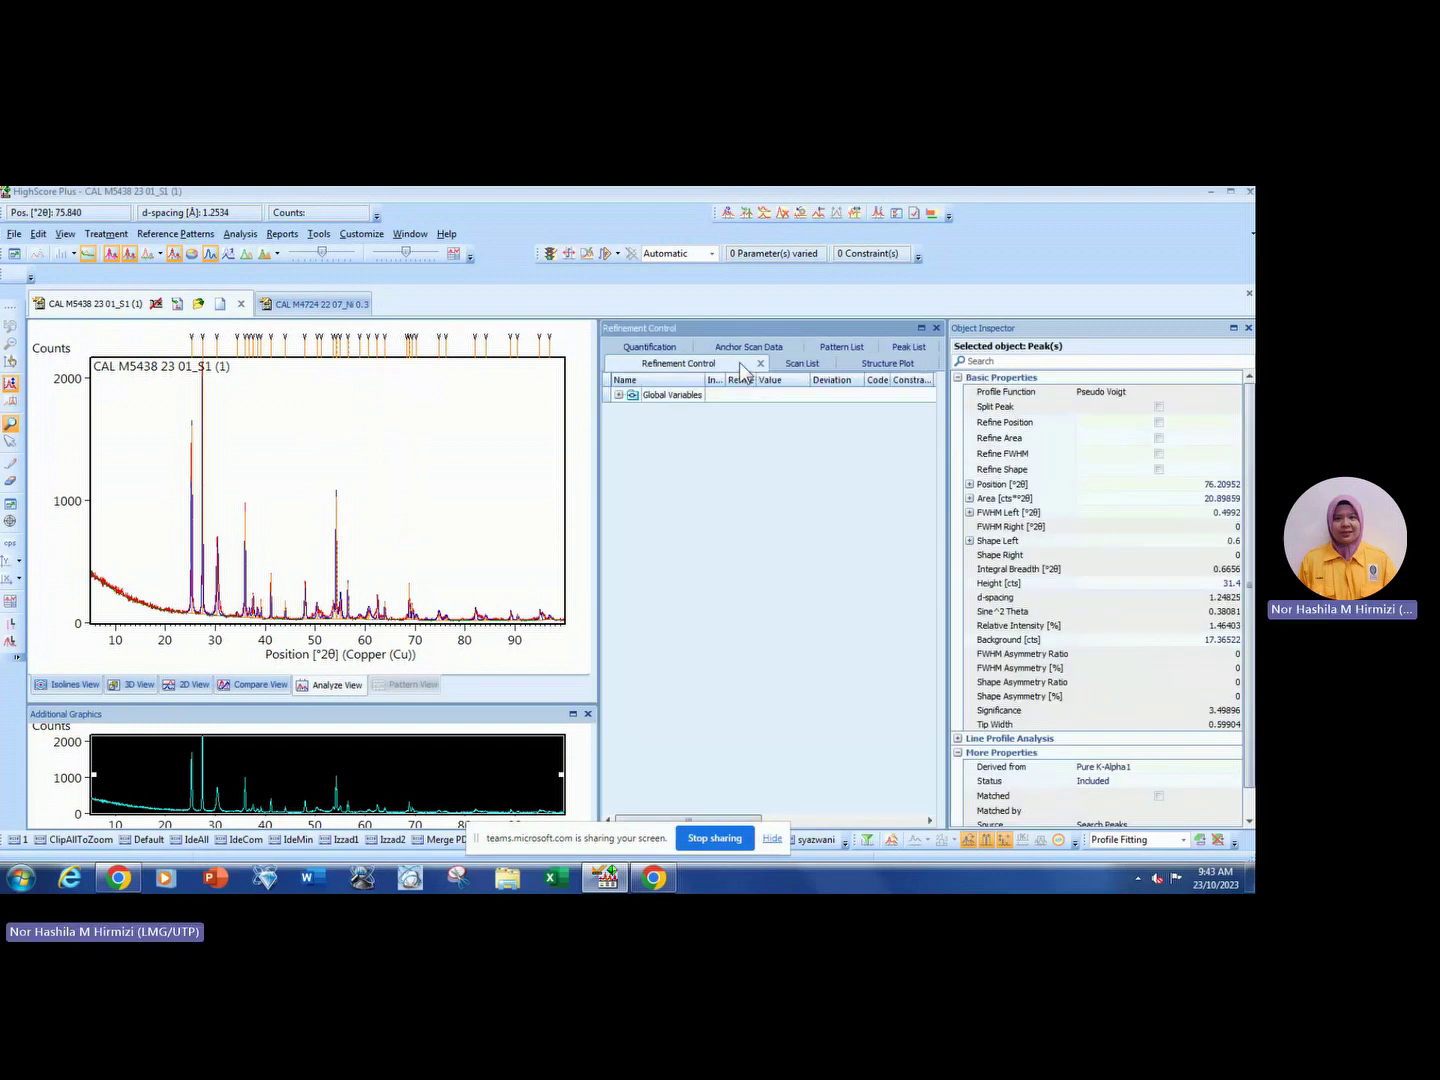
left_click(671, 397)
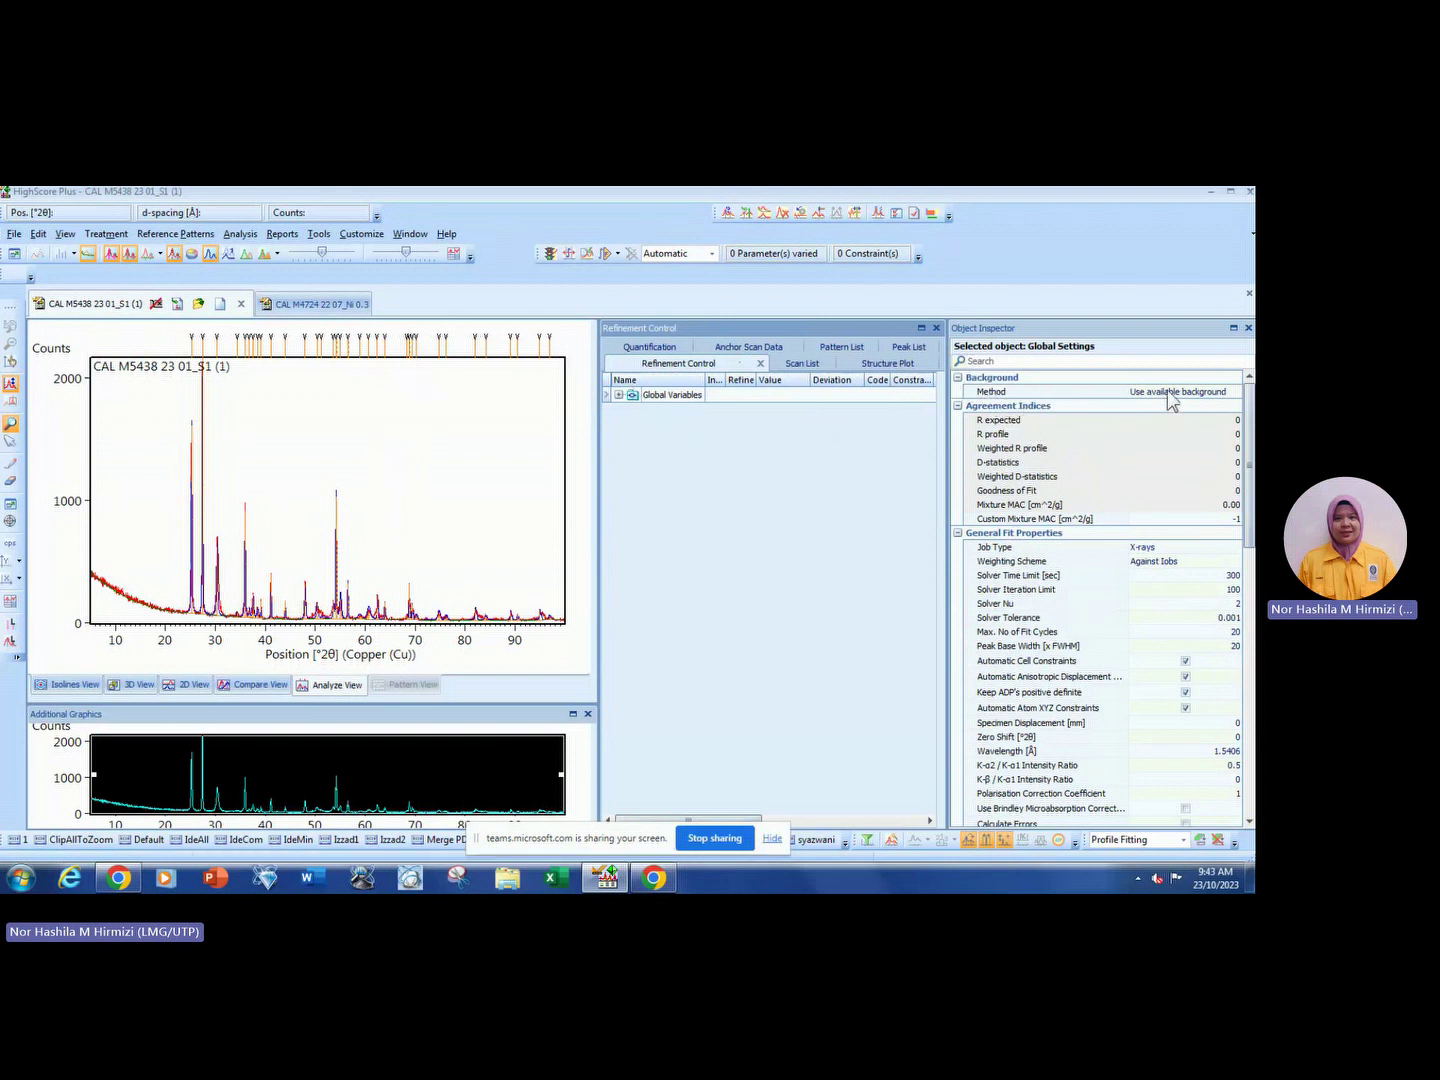
left_click(959, 533)
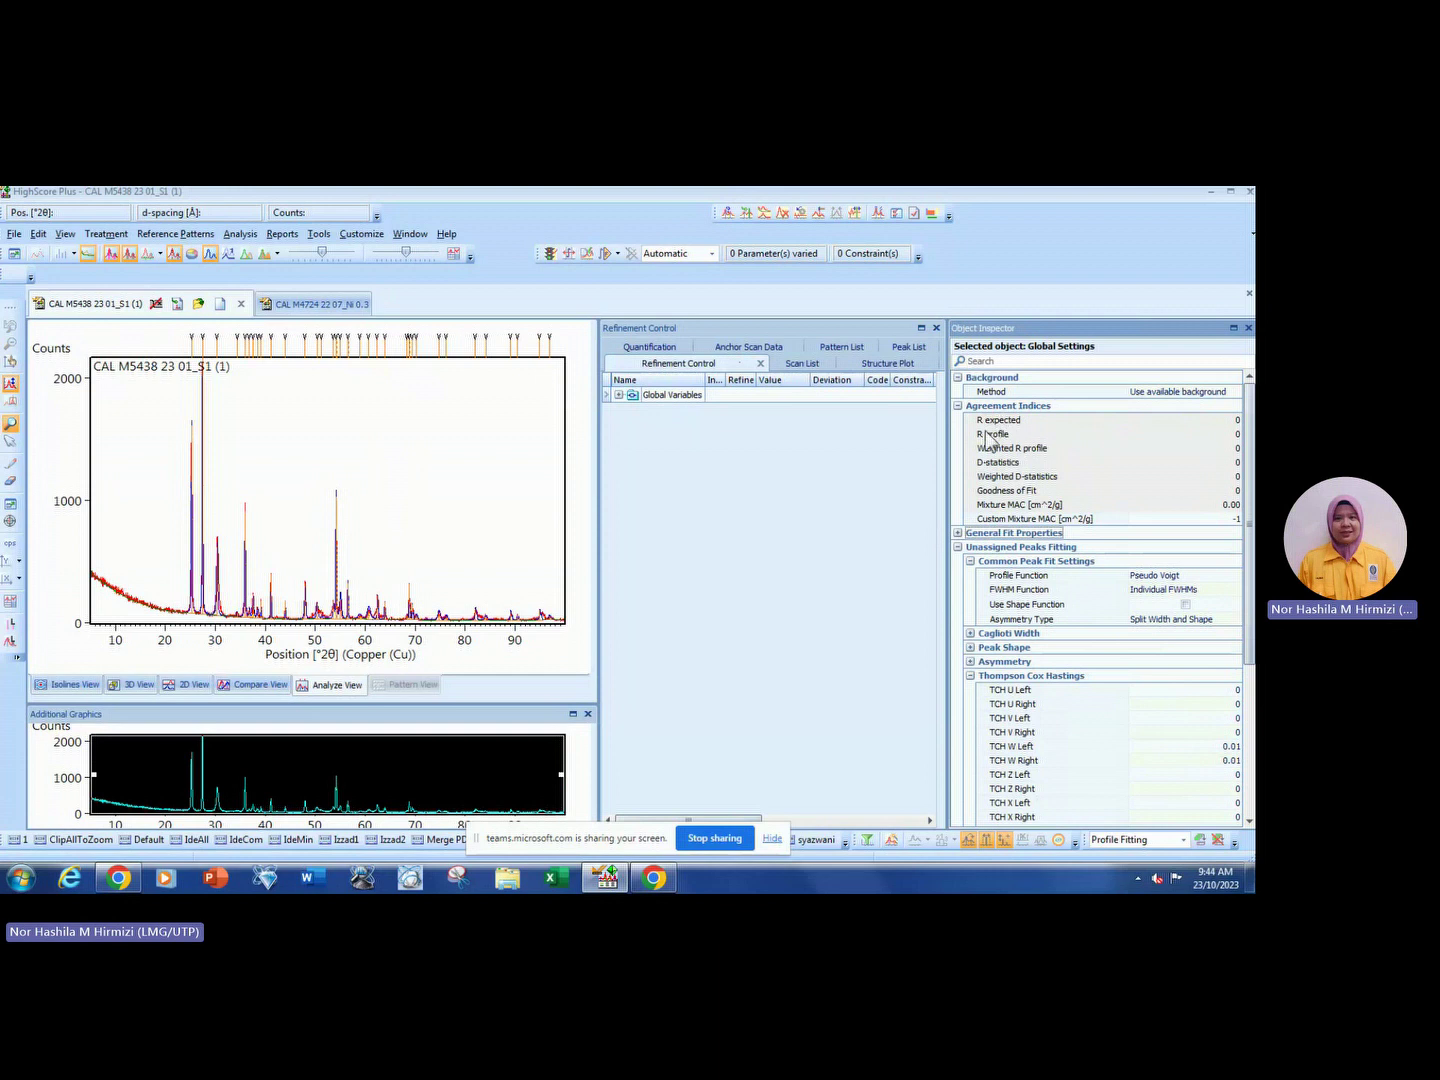
Run the Default Profile Fit on the scan and check the fitted profile and the agreement indices.
right_click(409, 436)
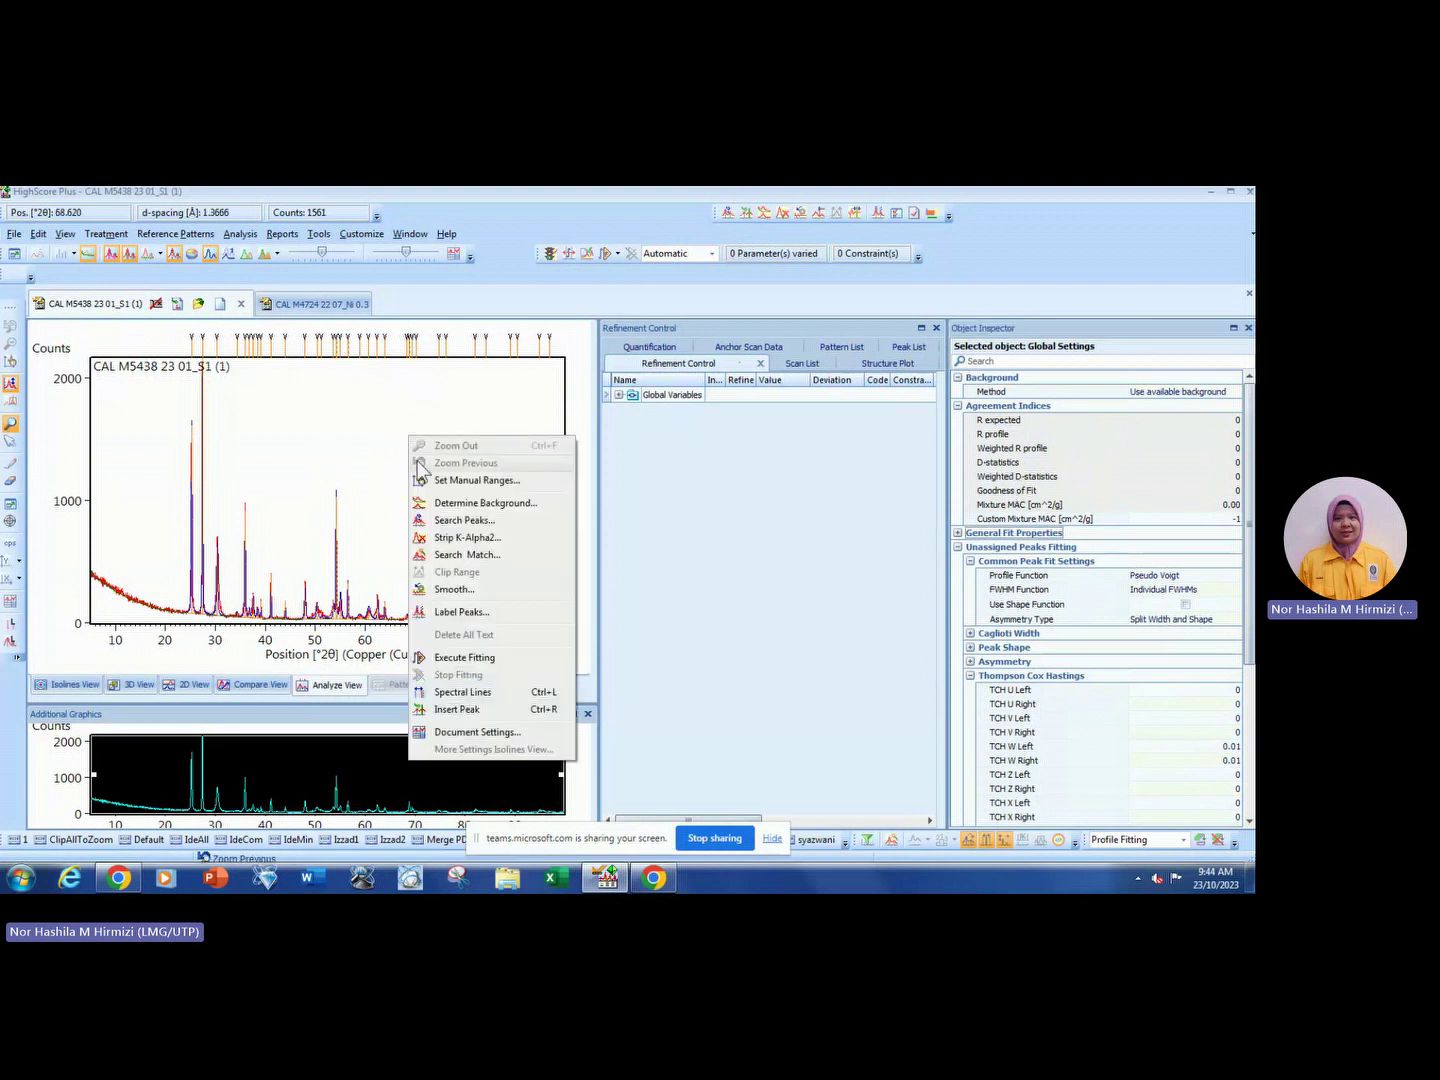
left_click(500, 659)
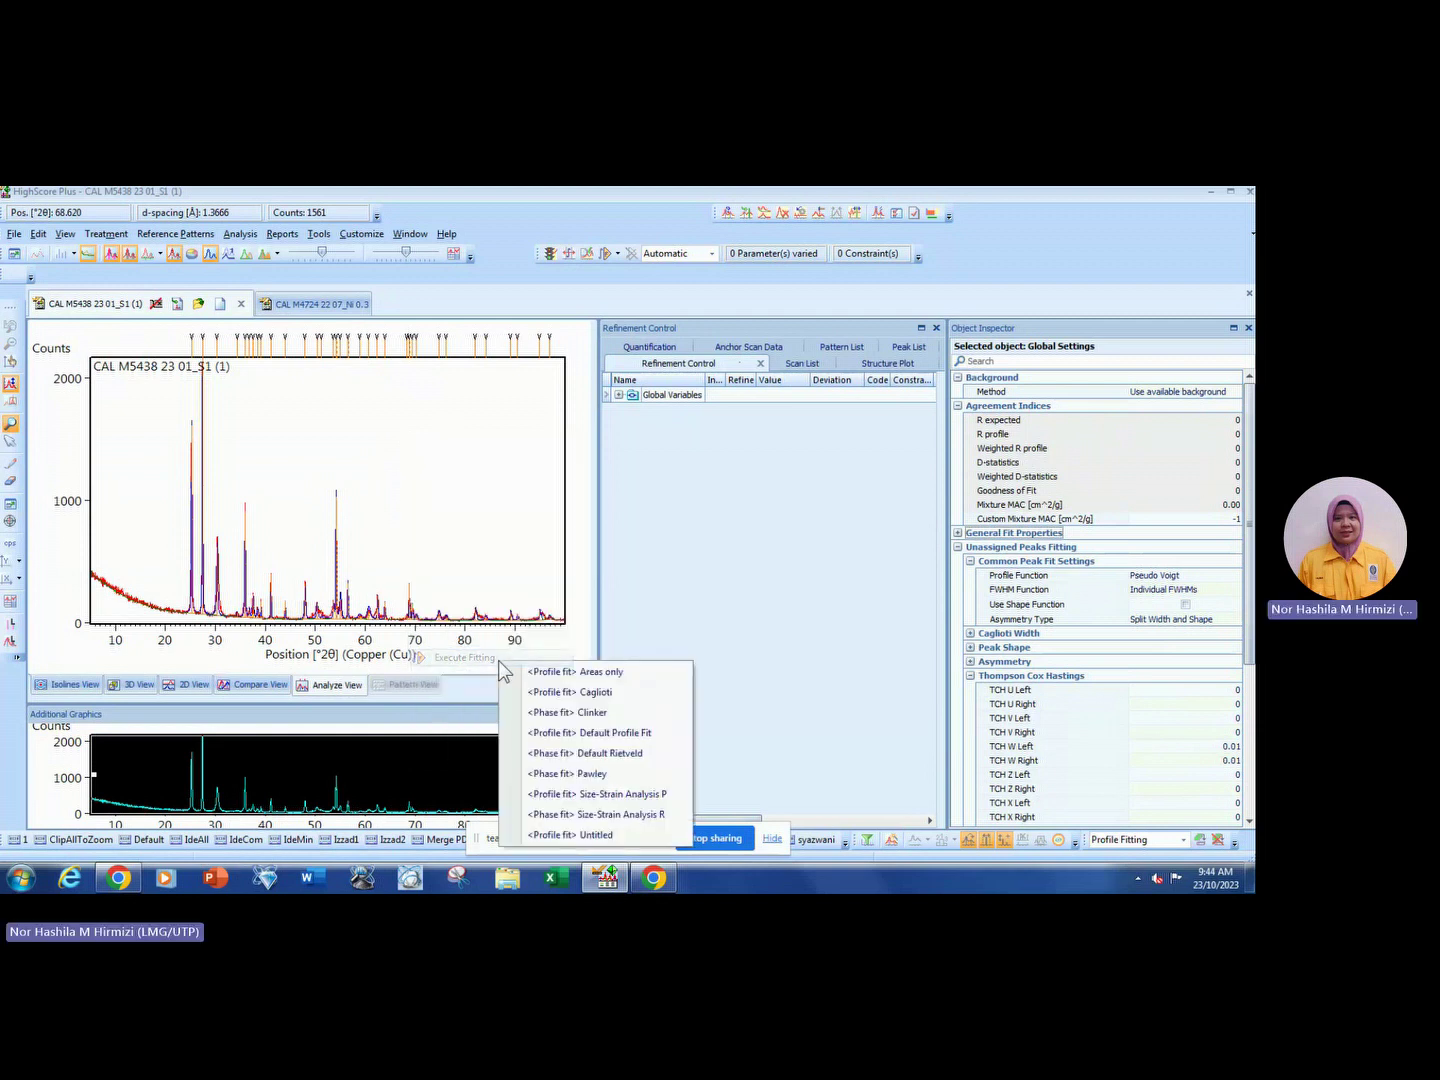
left_click(595, 735)
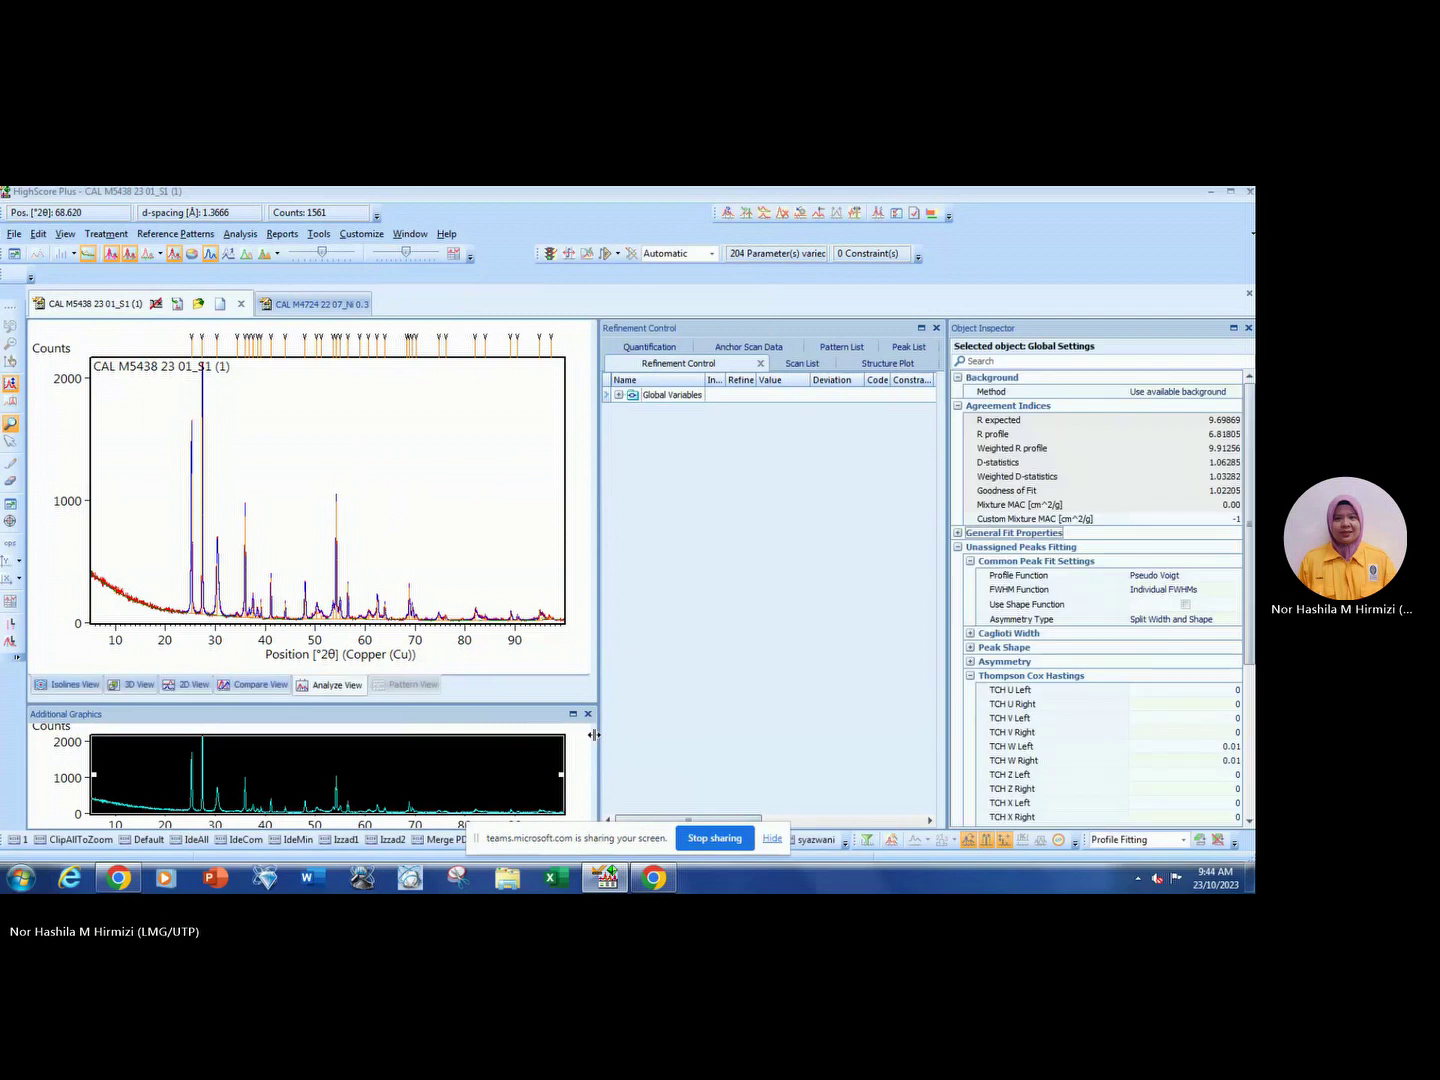
left_click(664, 394)
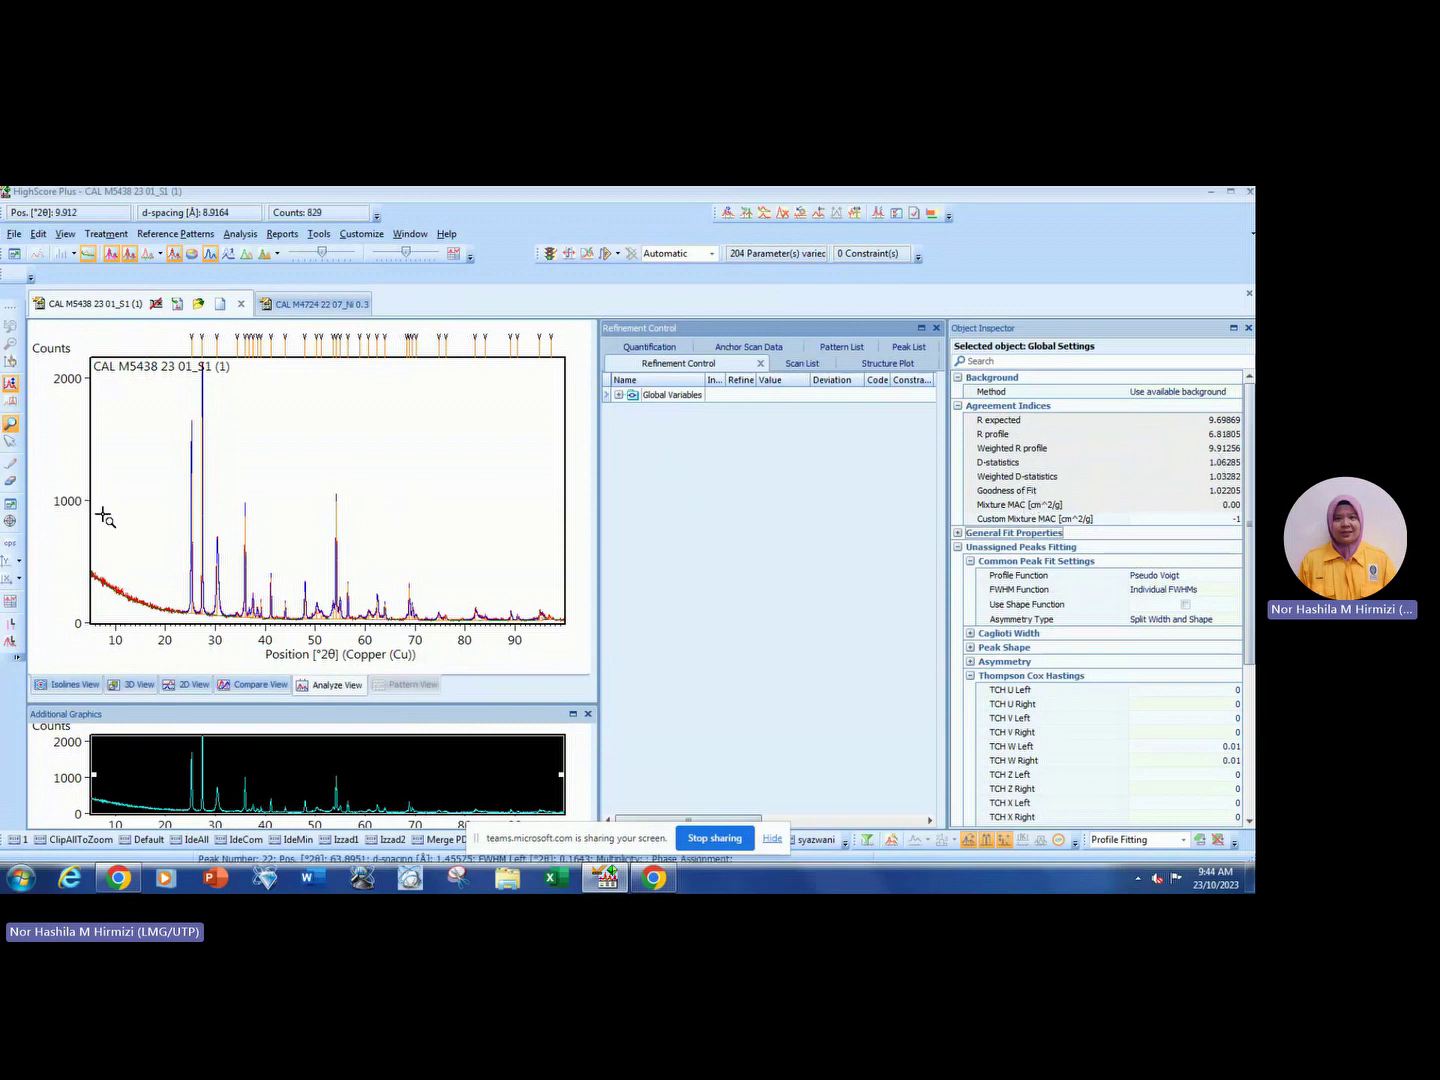
scroll(184, 454, "up", 1)
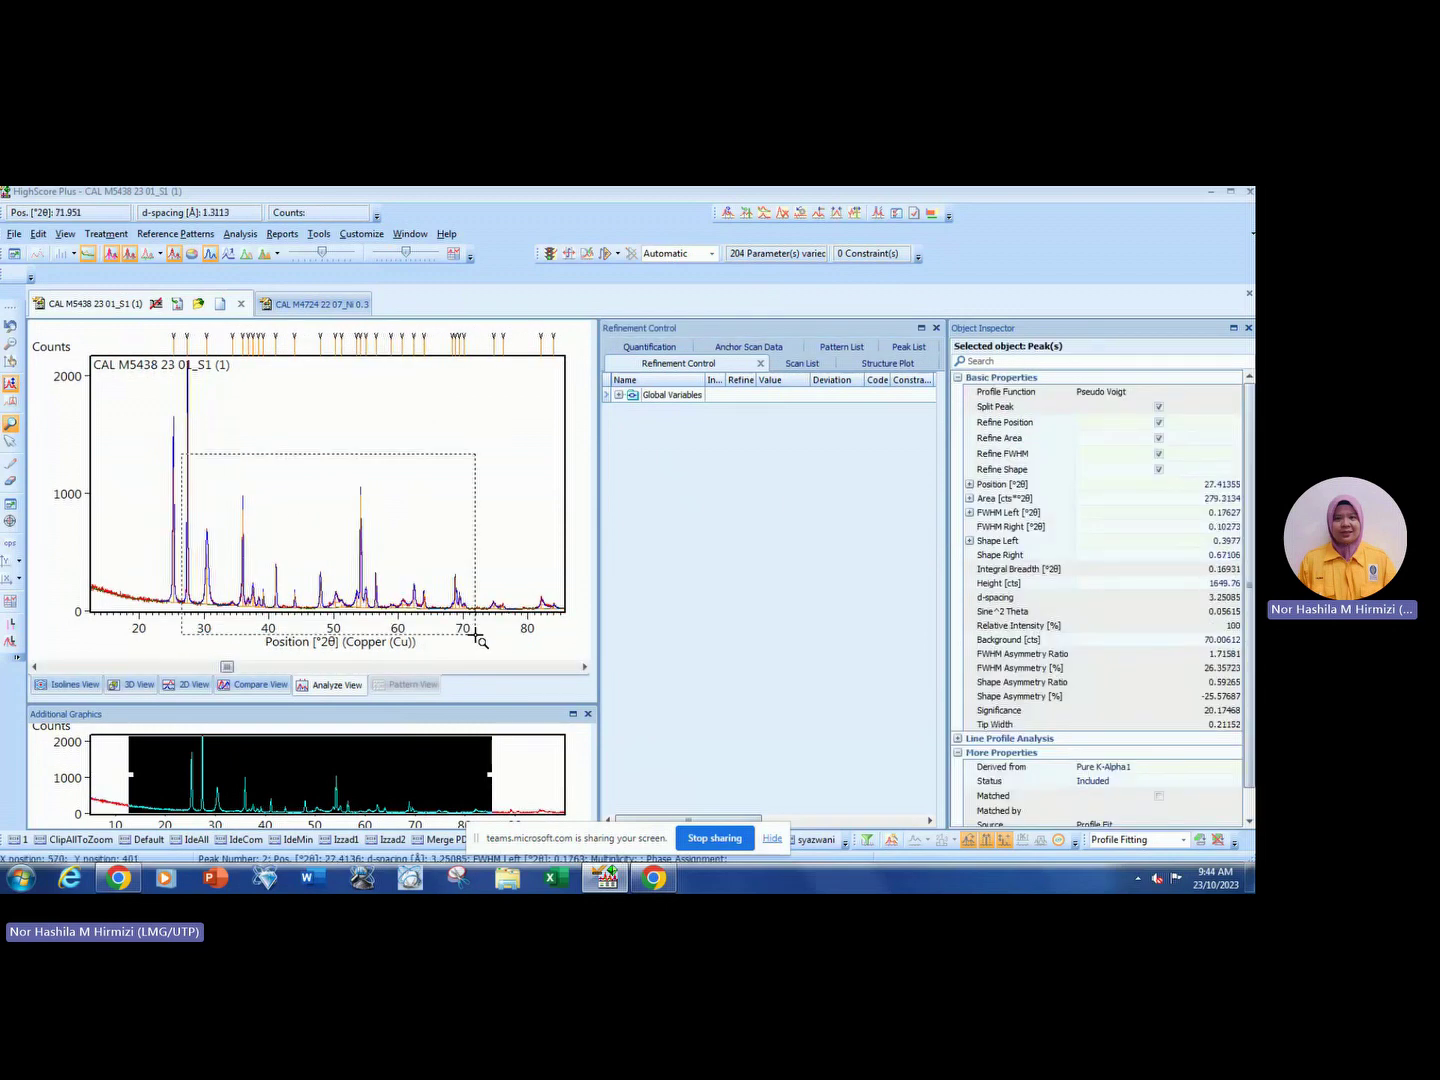
scroll(509, 619, "up", 2)
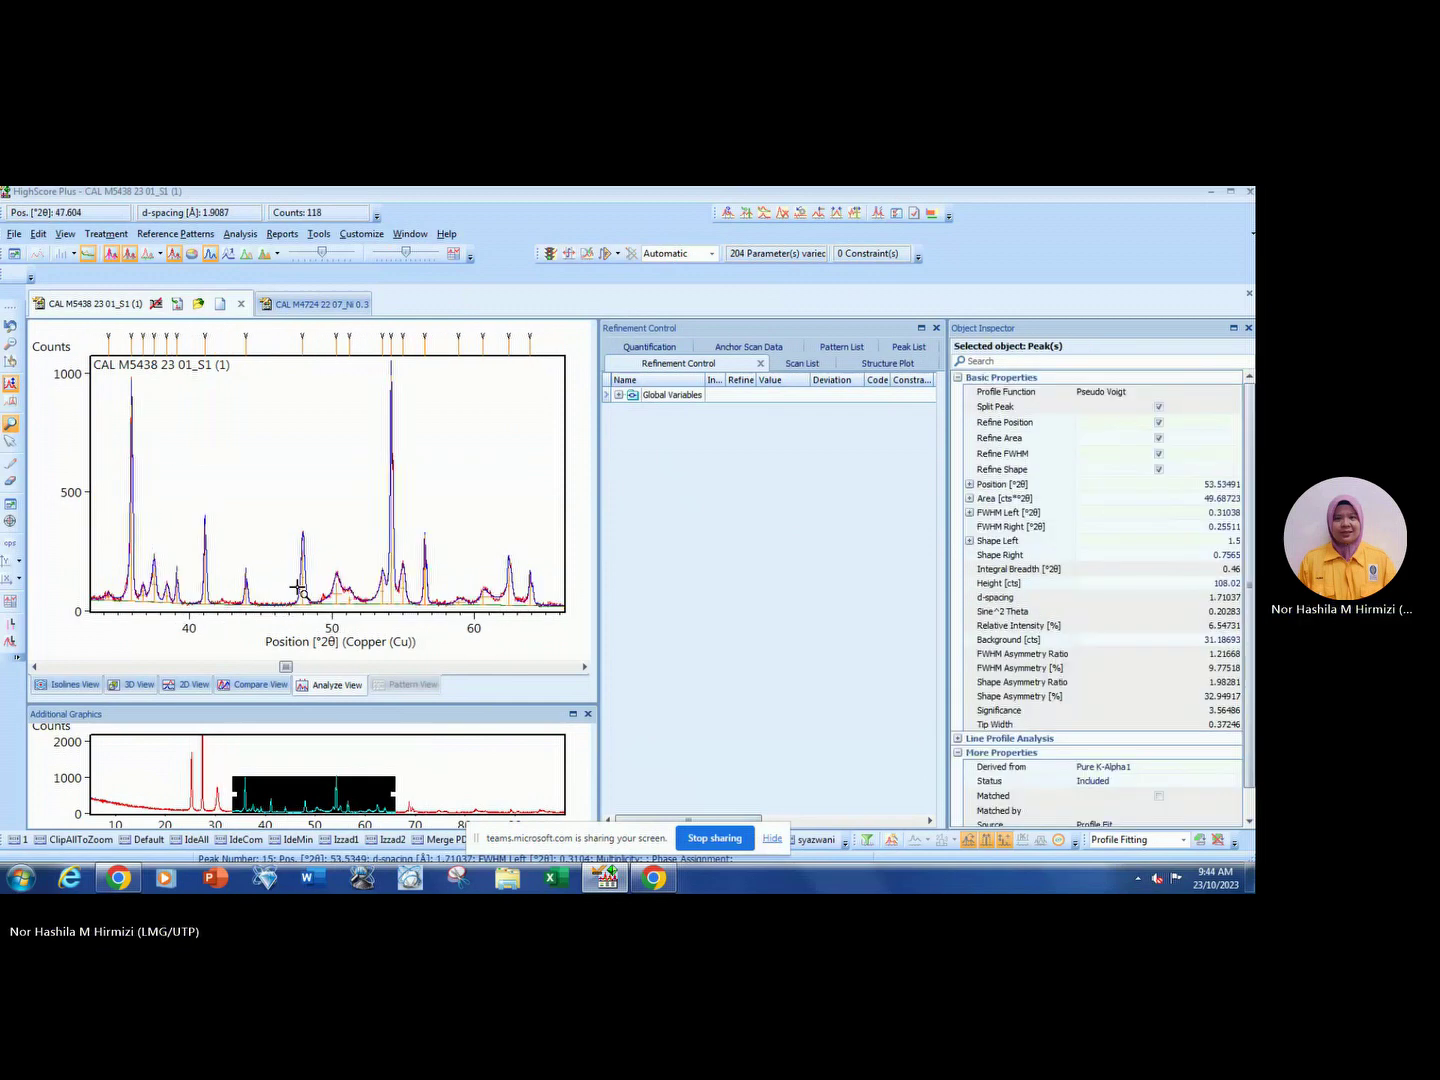
scroll(512, 632, "up", 2)
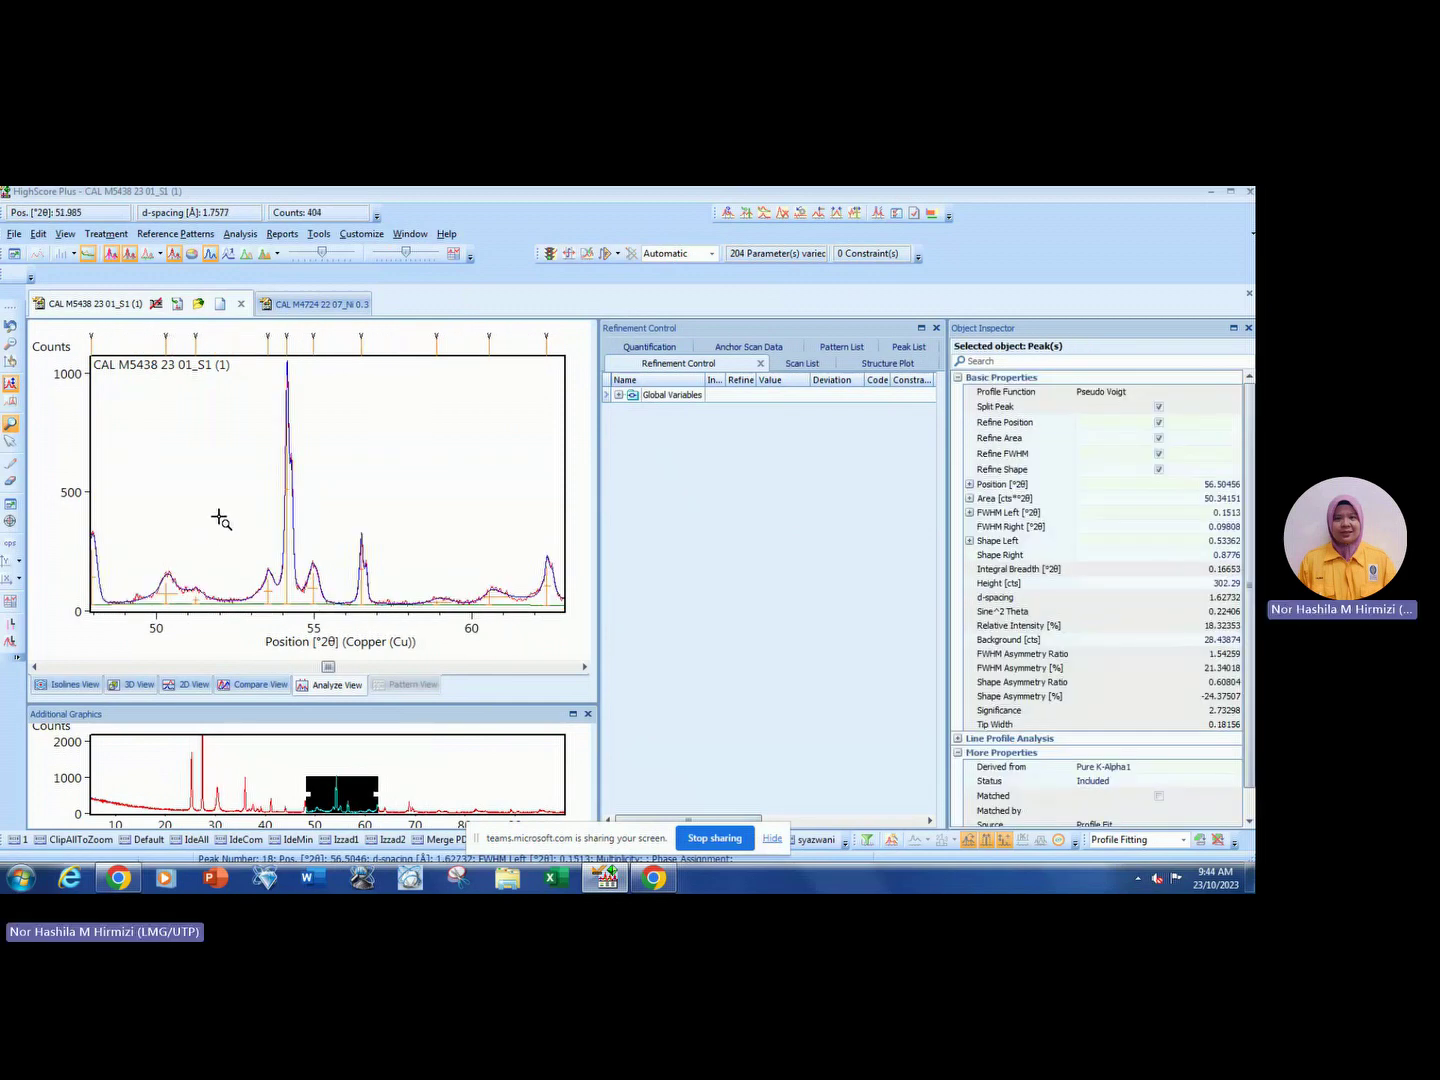
scroll(409, 474, "down", 5)
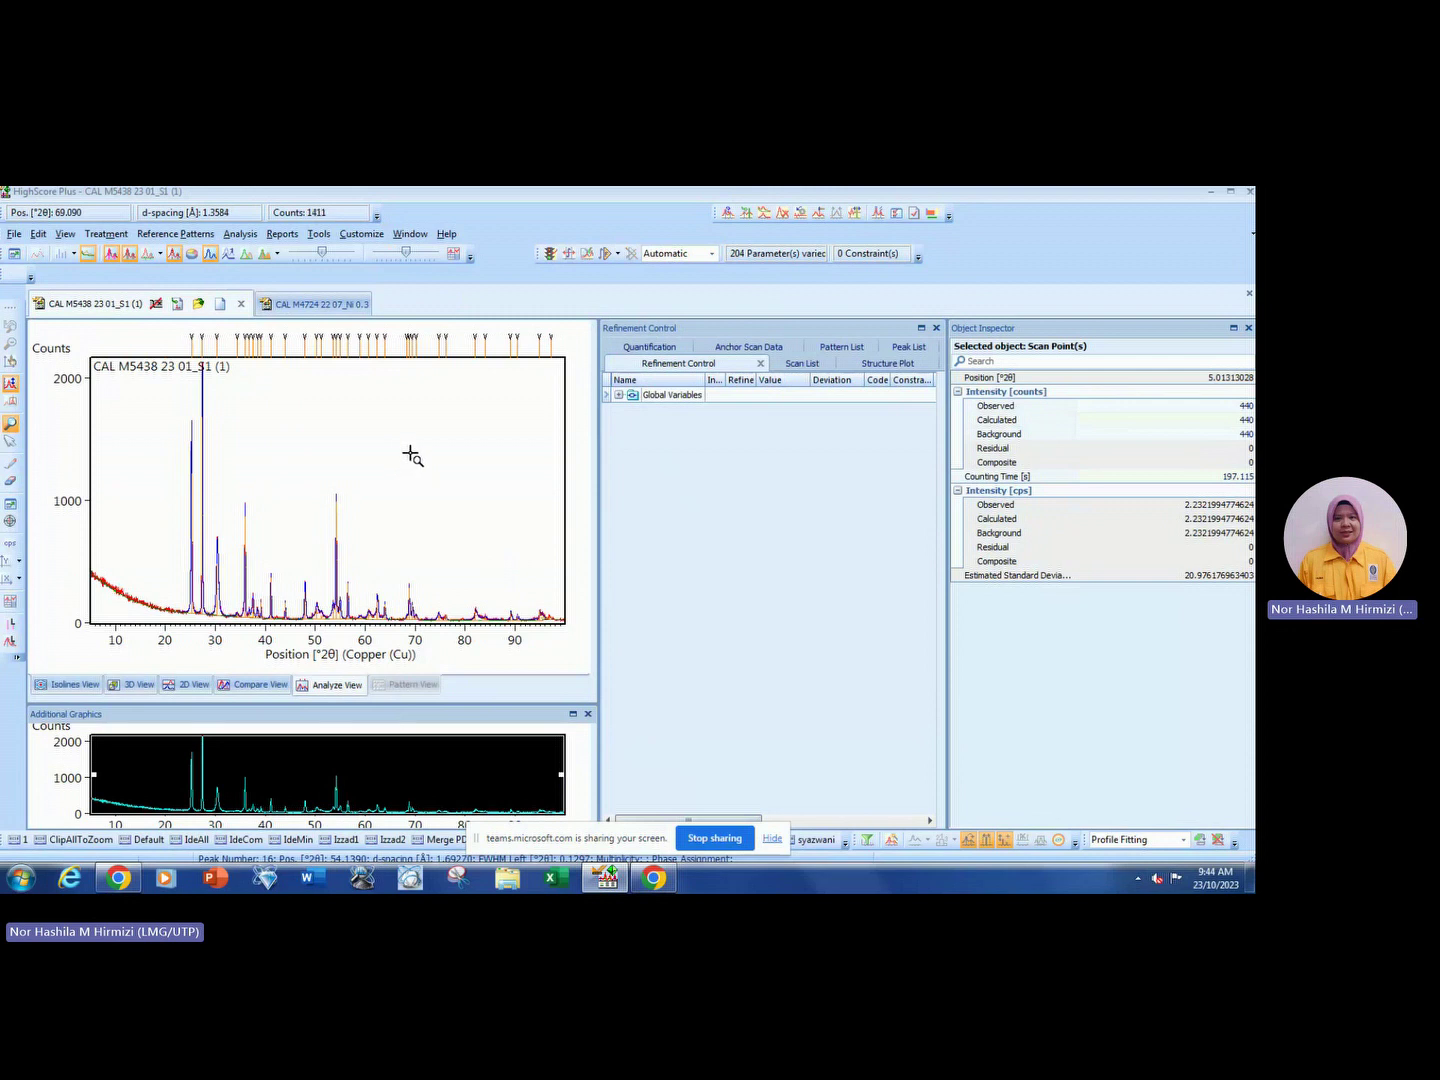
left_click(669, 401)
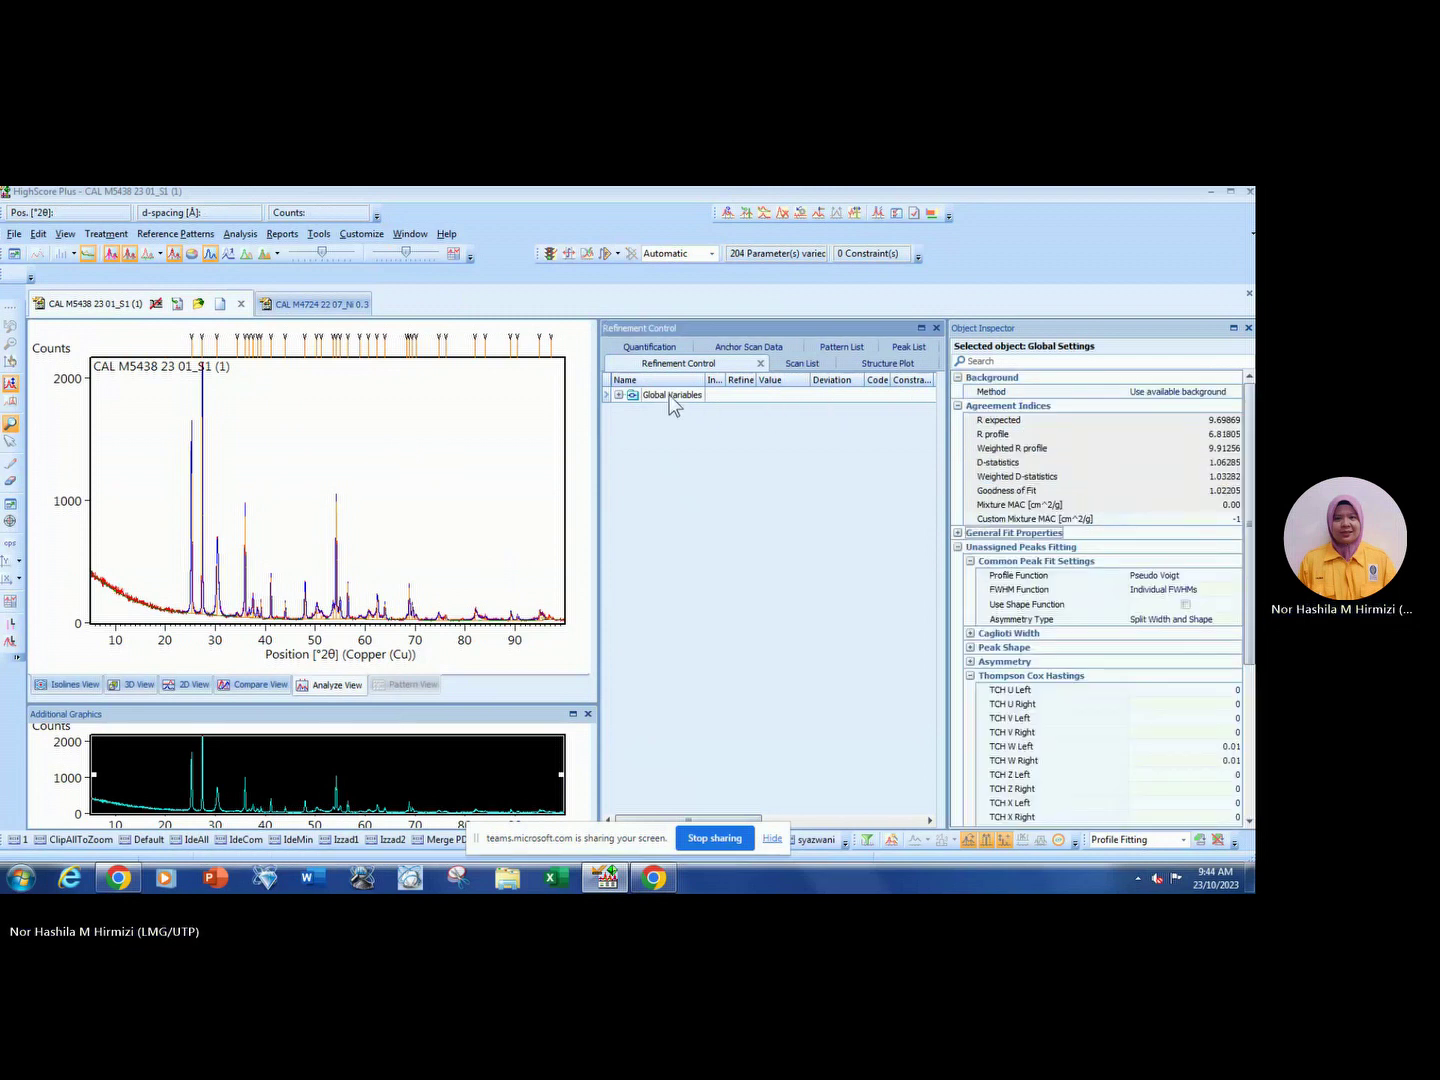
Repeat the Default Profile Fit on the scan to refine the fit further.
right_click(343, 427)
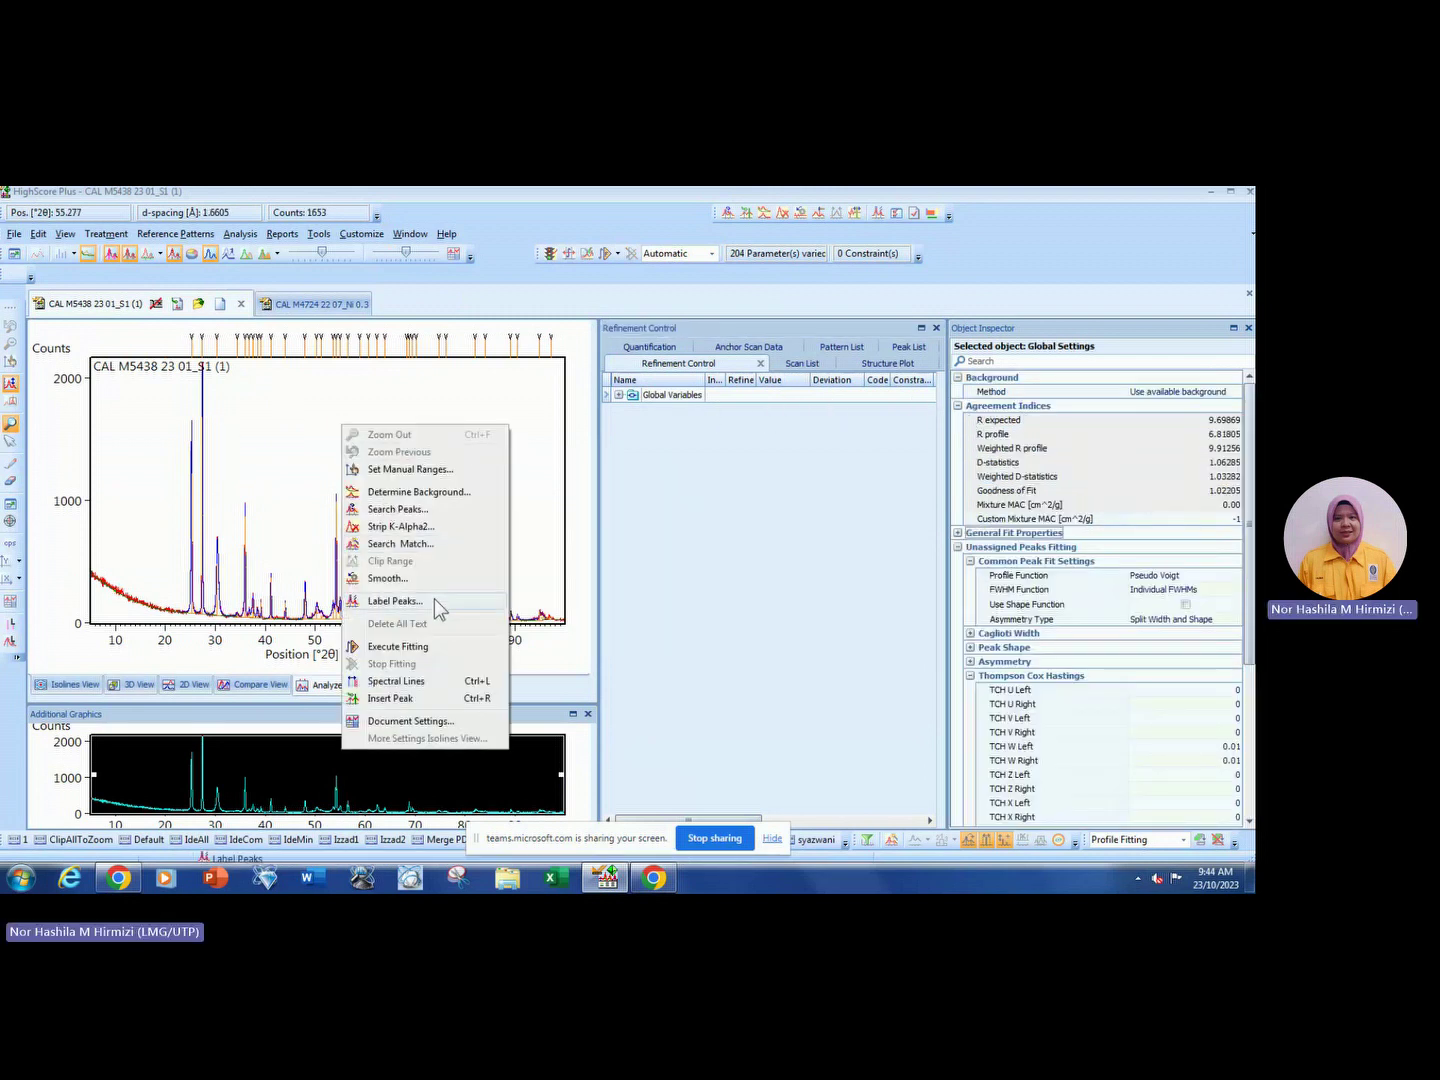
left_click(437, 650)
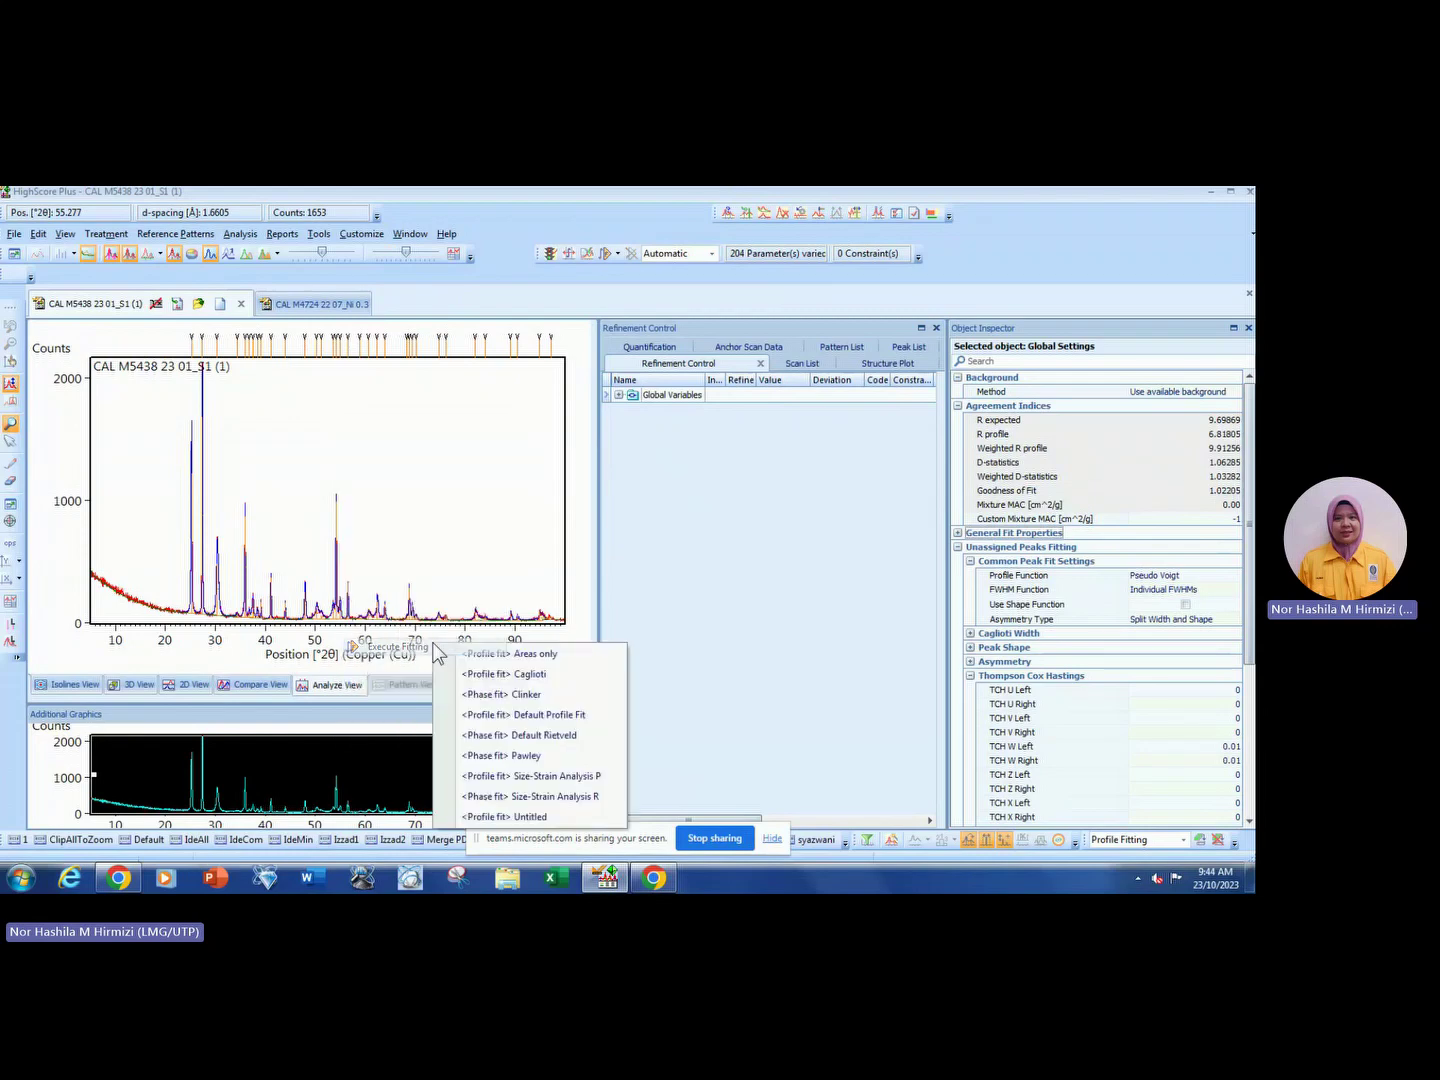
left_click(557, 716)
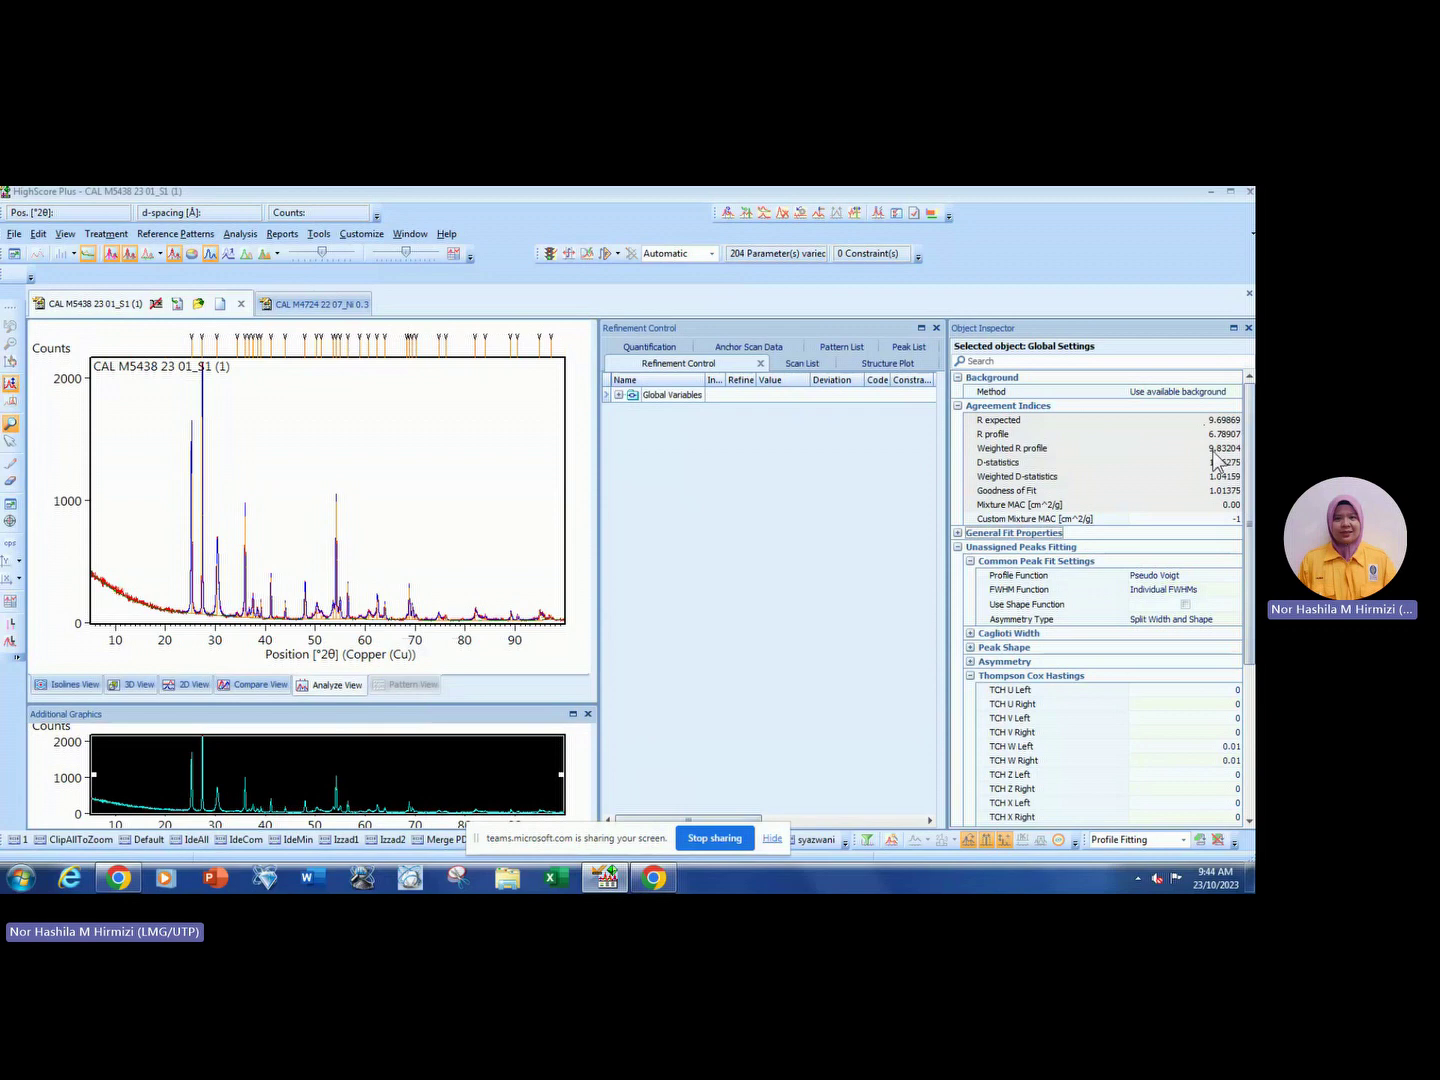
Run the Default Profile Fit a third time and review the agreement indices in the global settings.
right_click(408, 437)
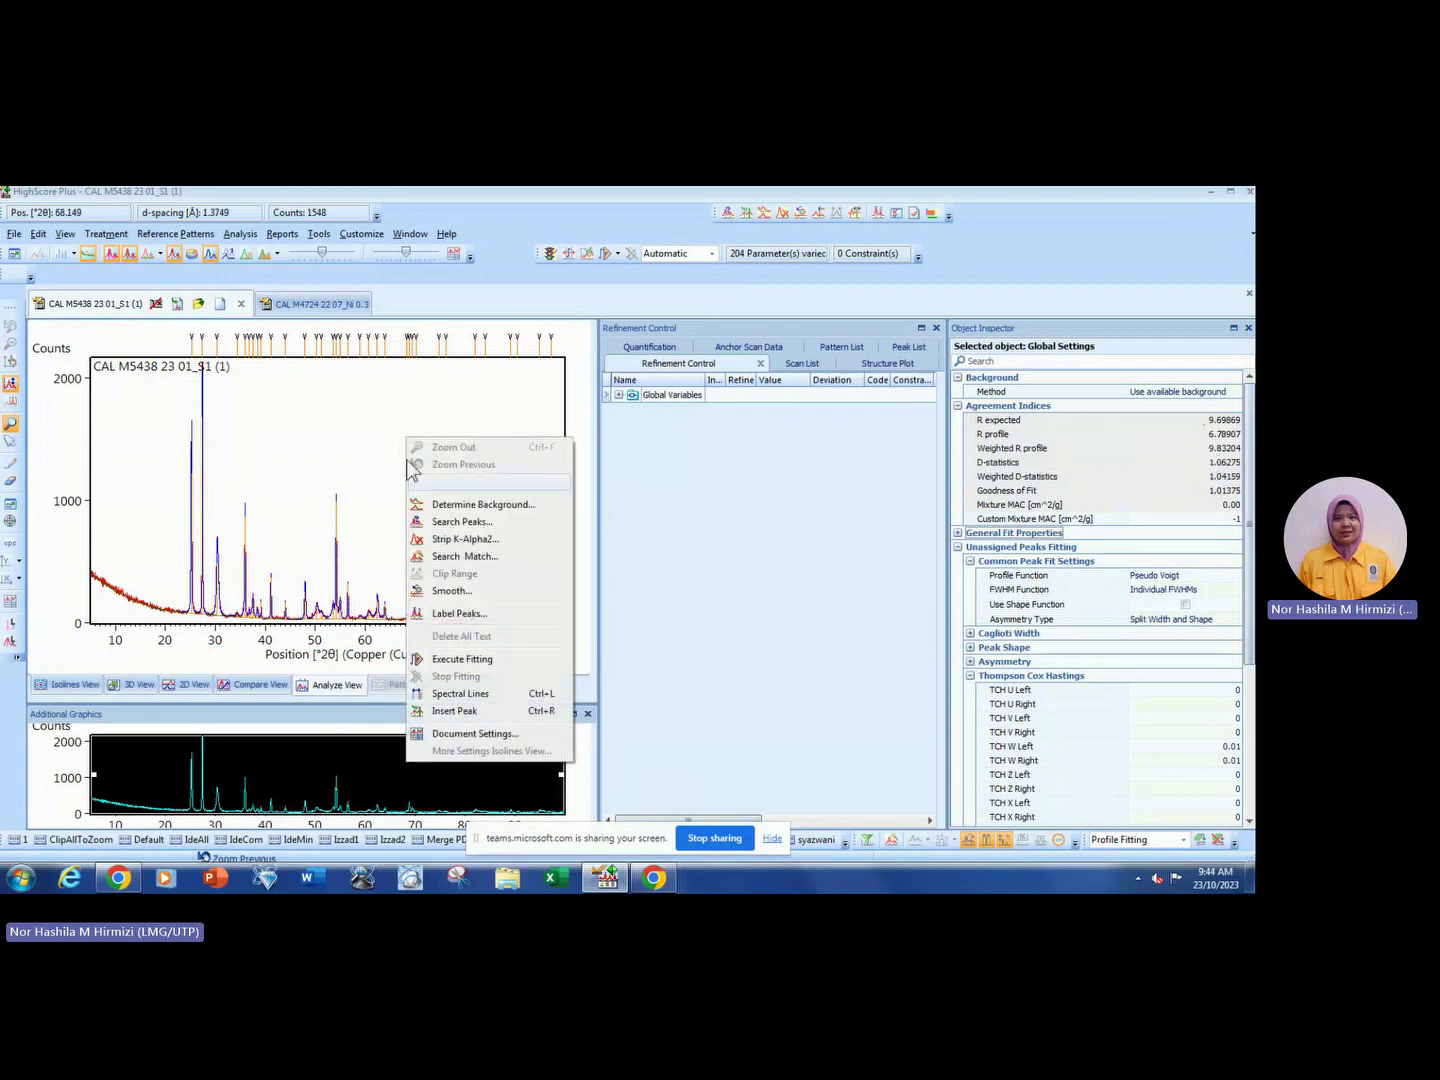
left_click(505, 660)
left_click(627, 731)
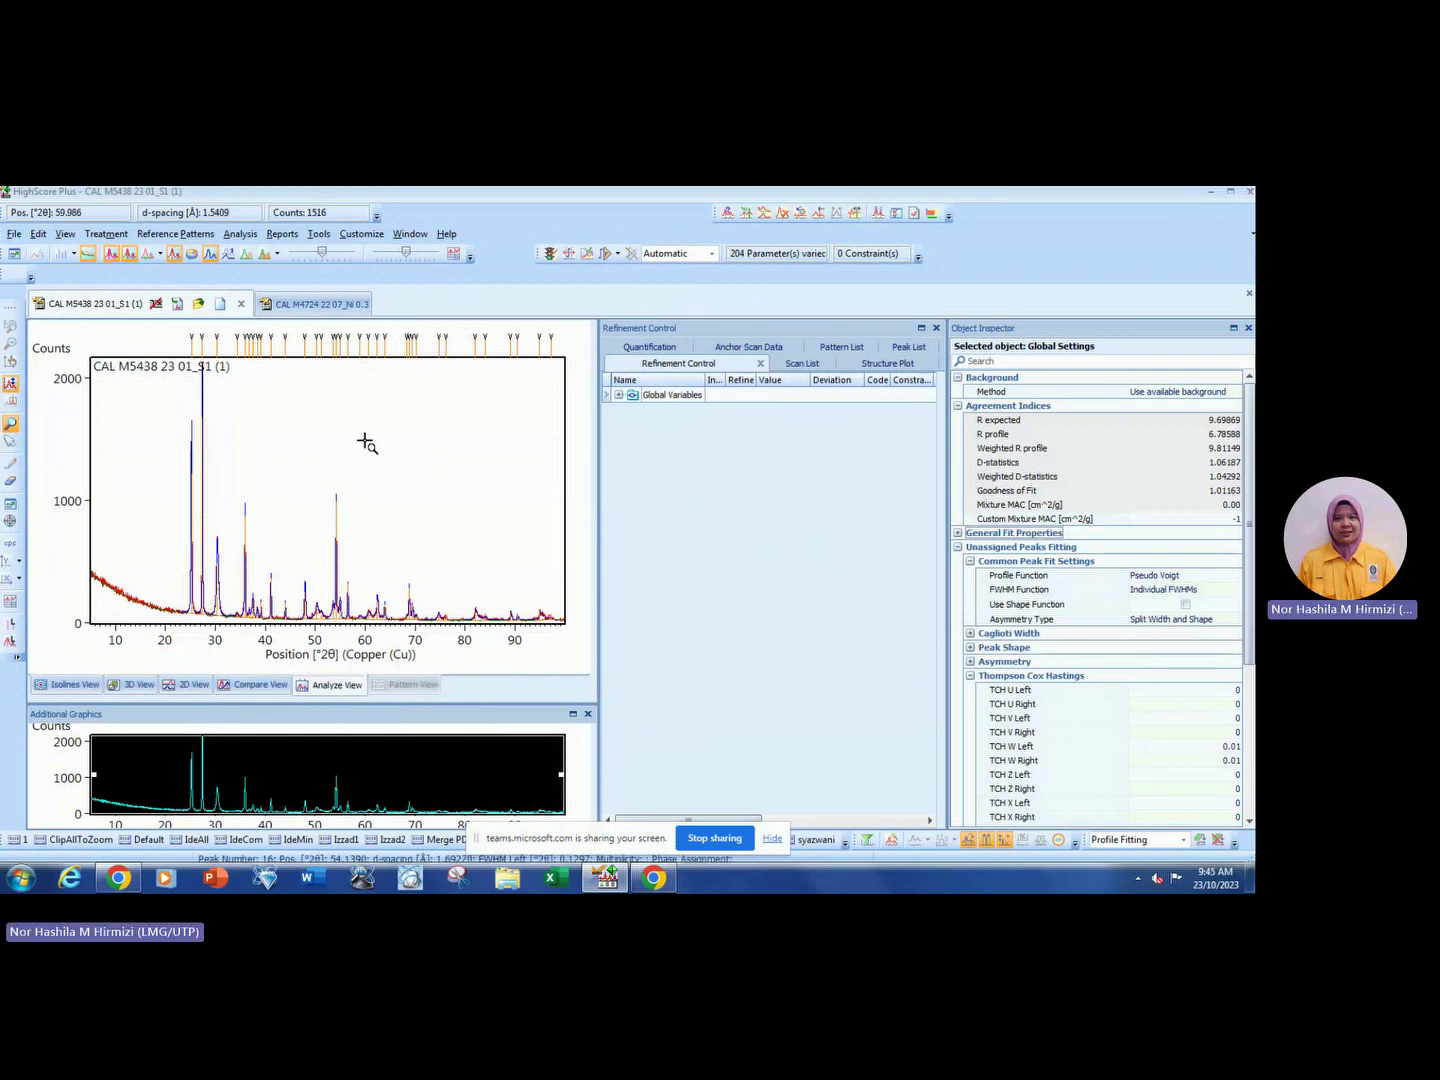
left_click(258, 585)
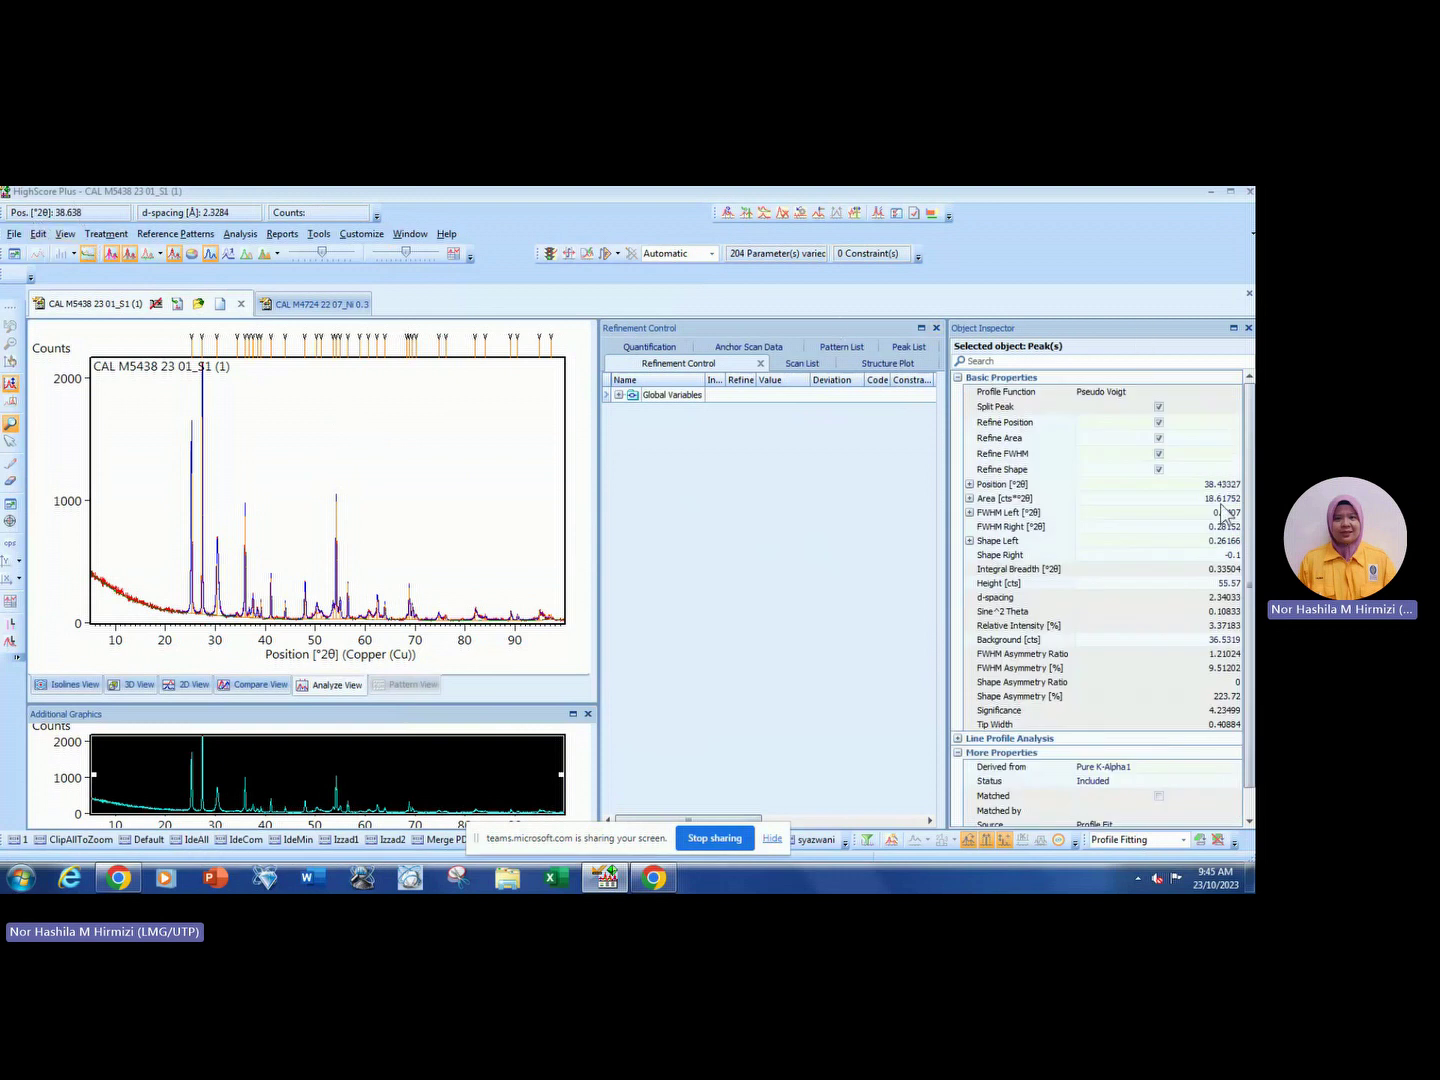
left_click(674, 395)
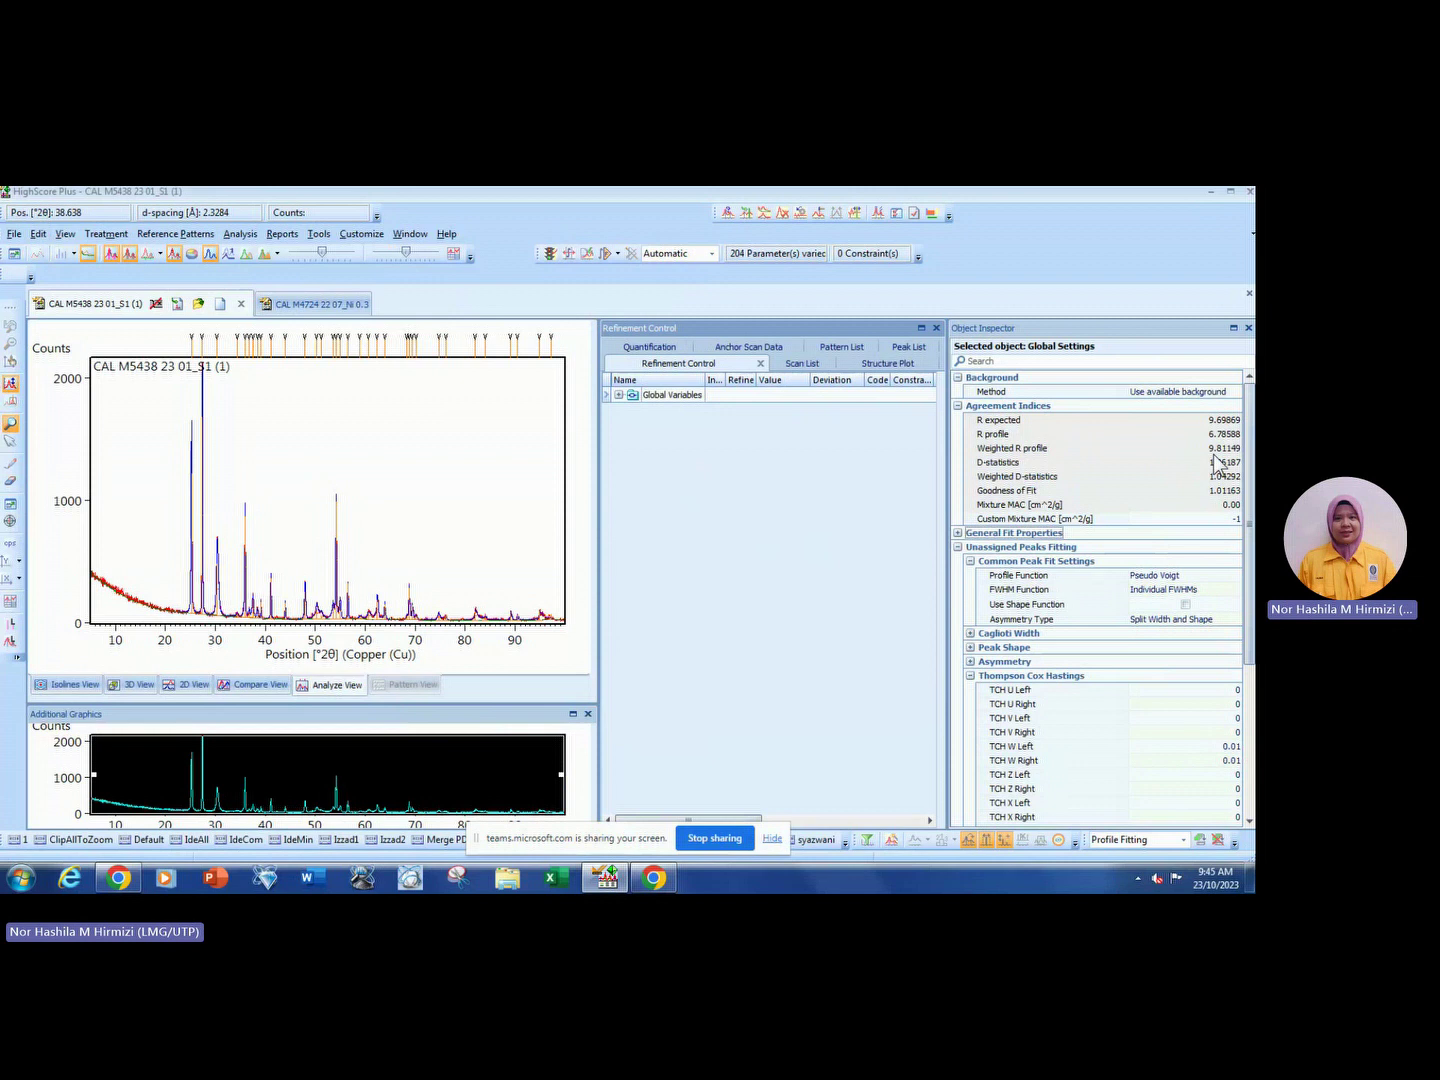
Undo the last profile fit.
left_click(37, 234)
left_click(59, 253)
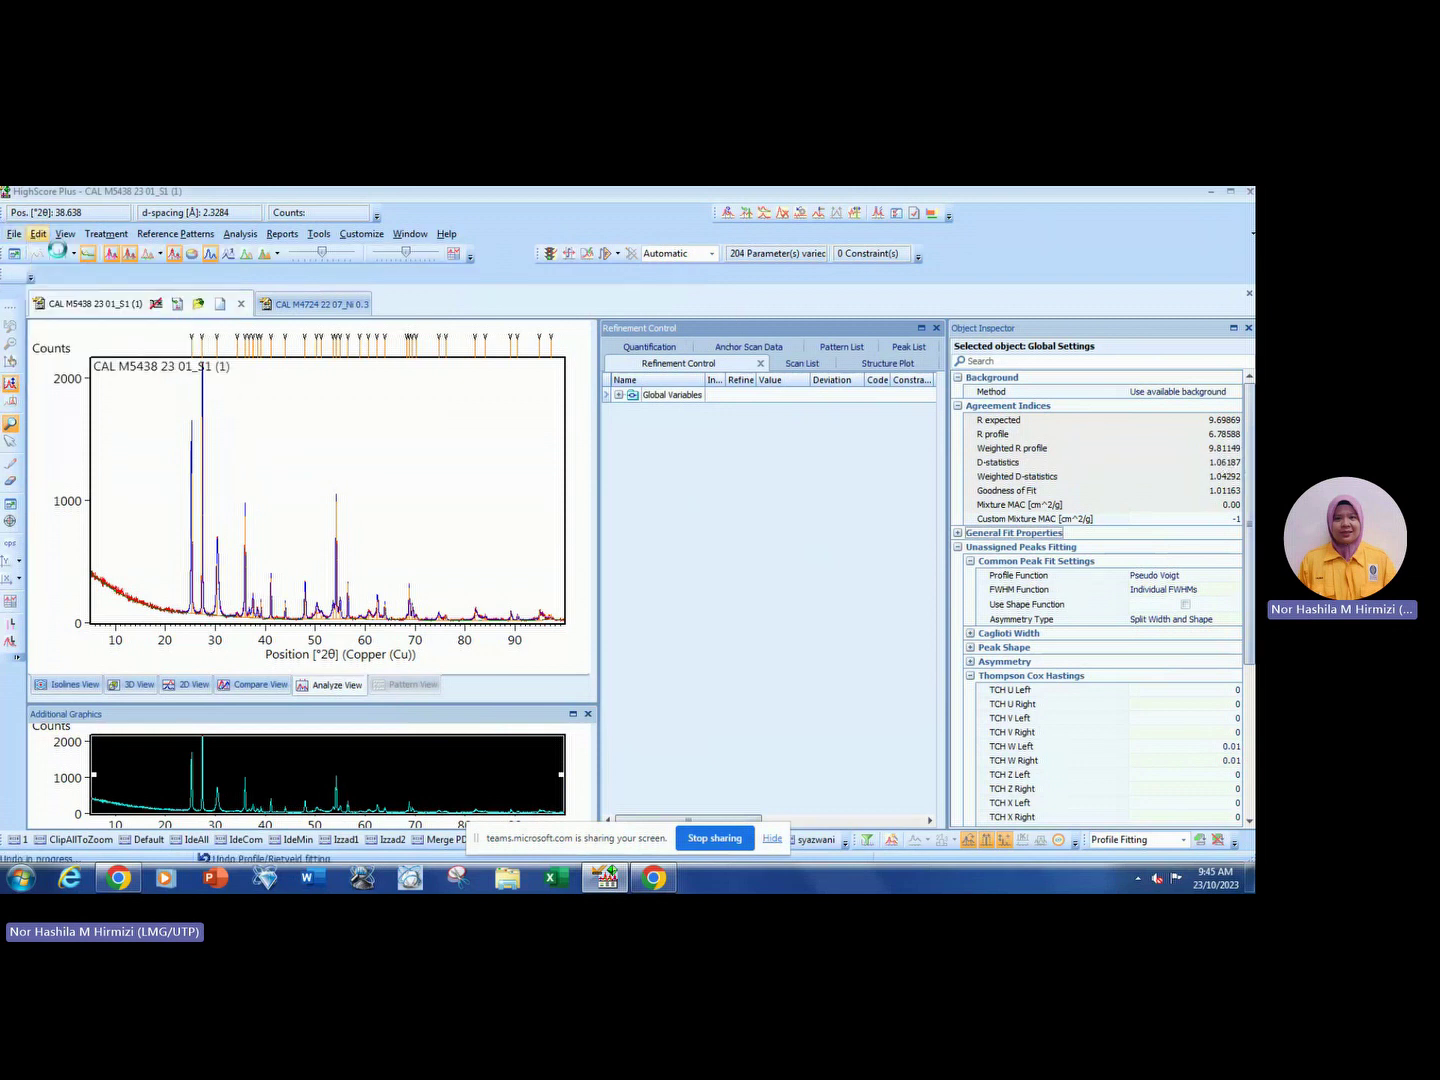
Rerun the Default Profile Fit on the scan and check the agreement indices in the global settings.
left_click(686, 396)
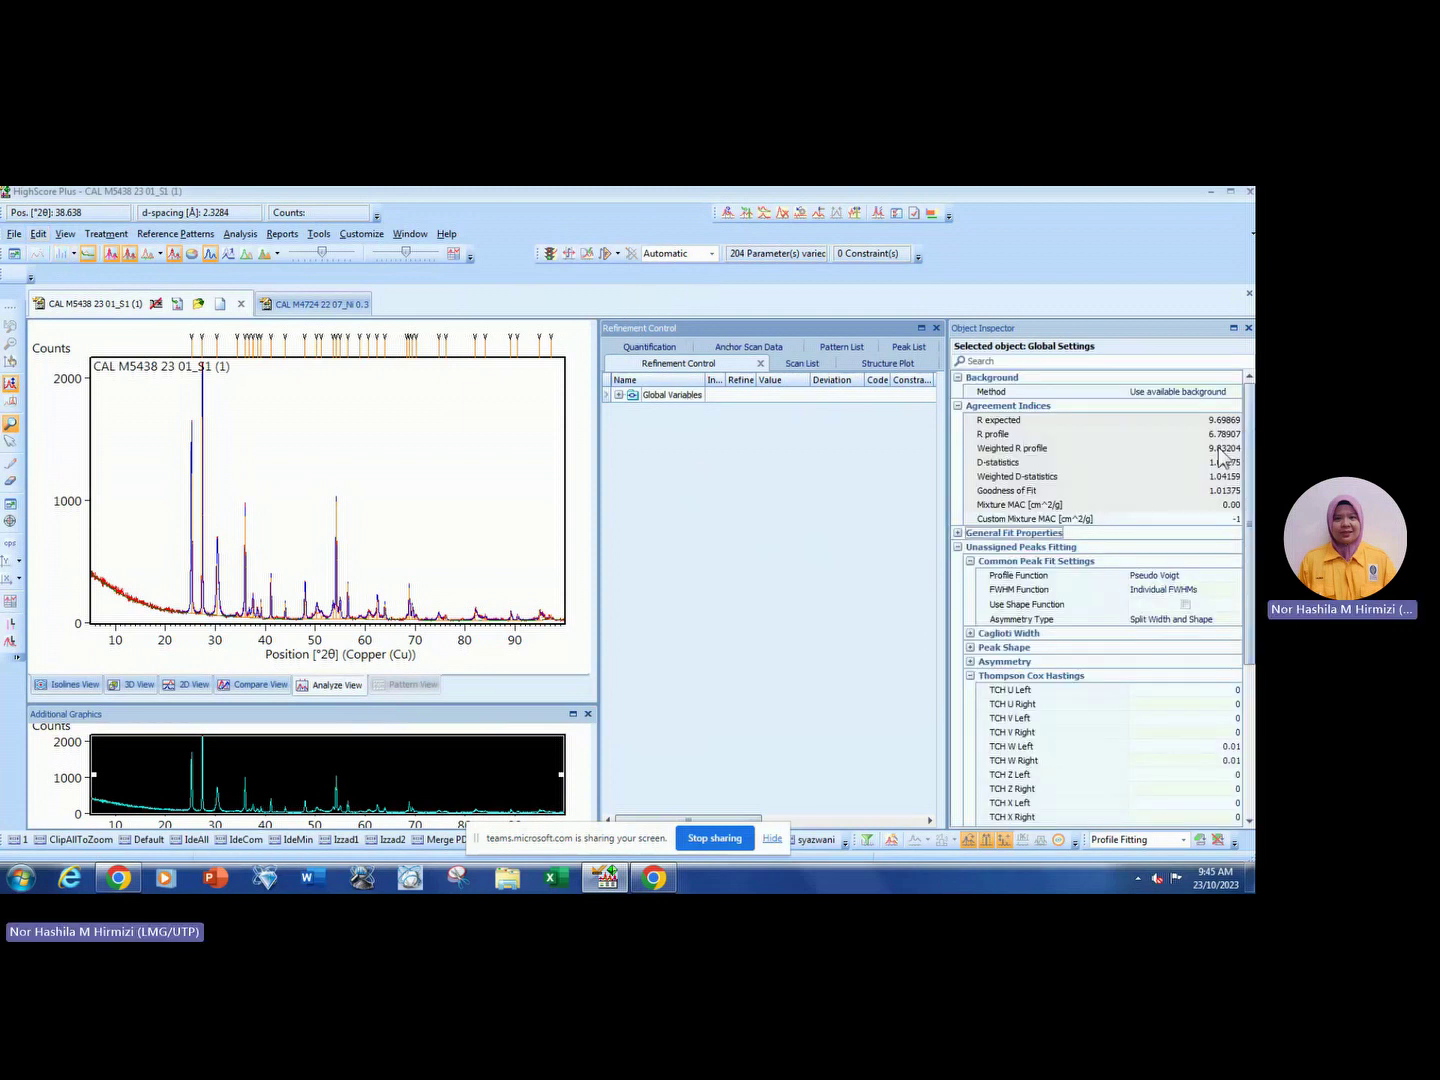
right_click(379, 428)
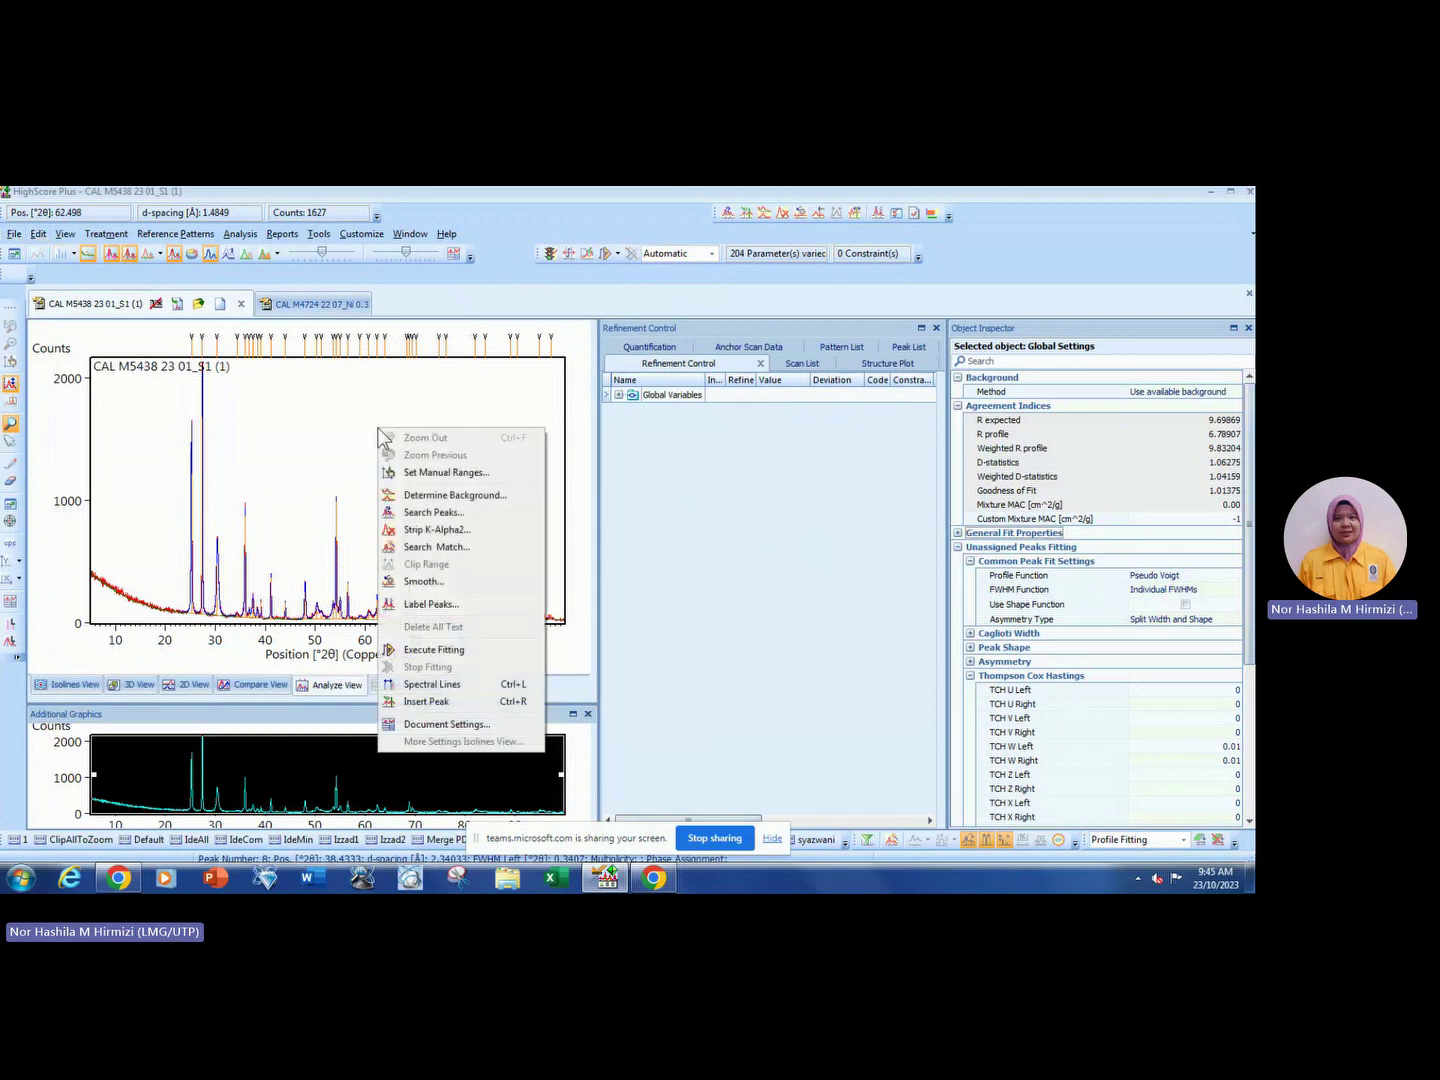
left_click(450, 650)
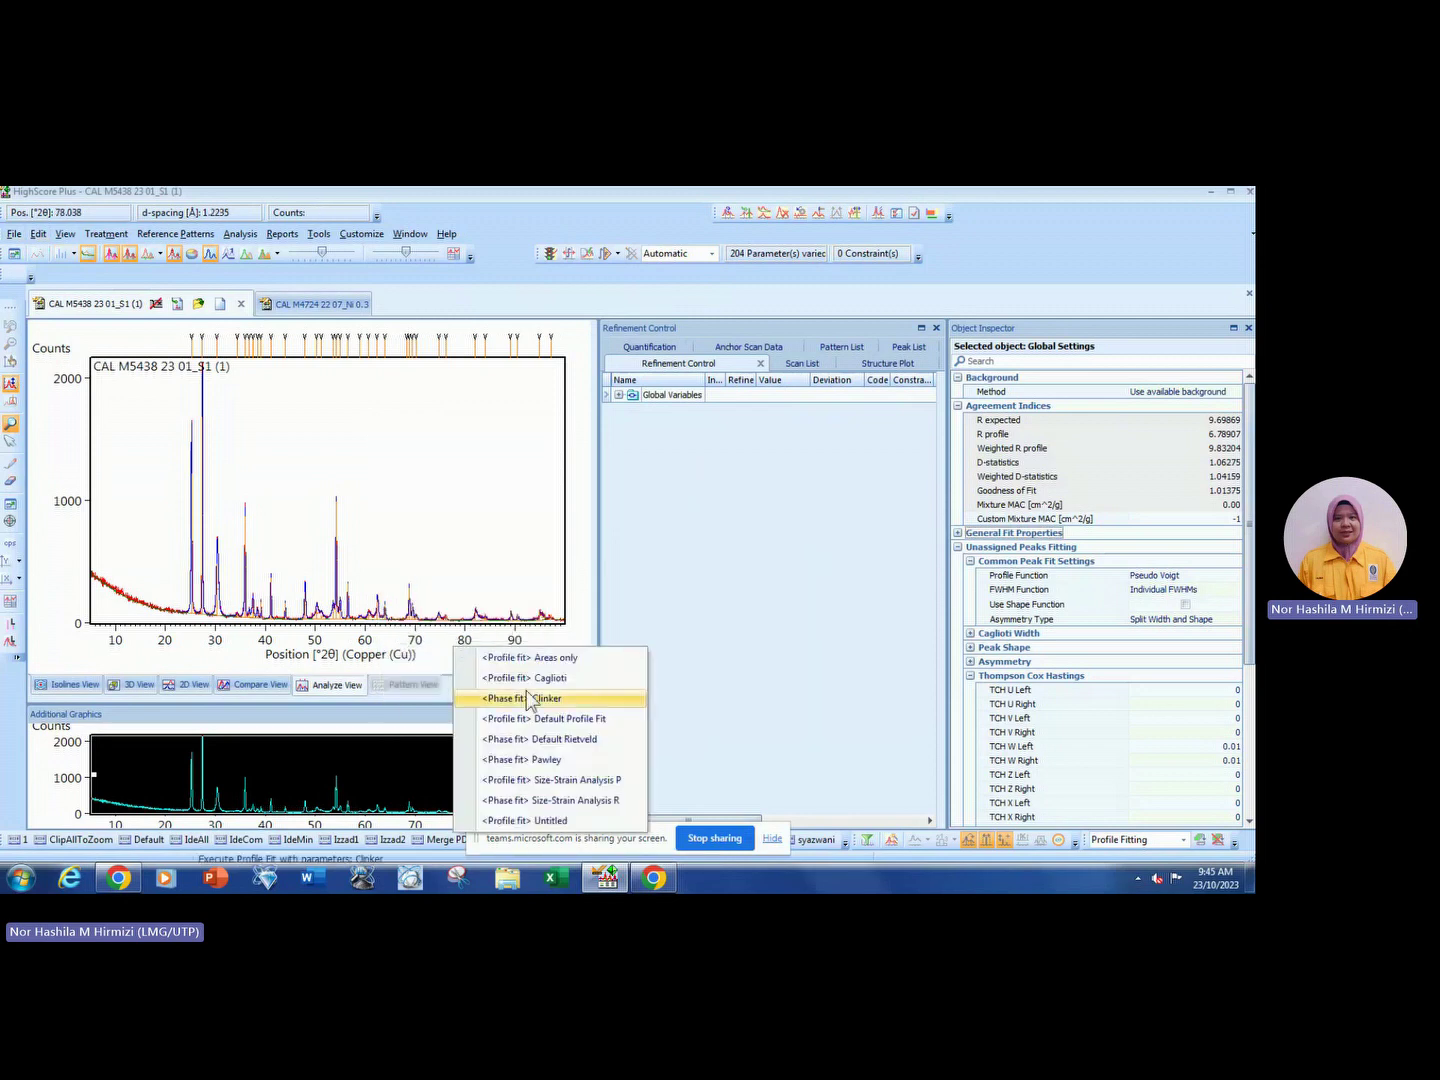
left_click(593, 713)
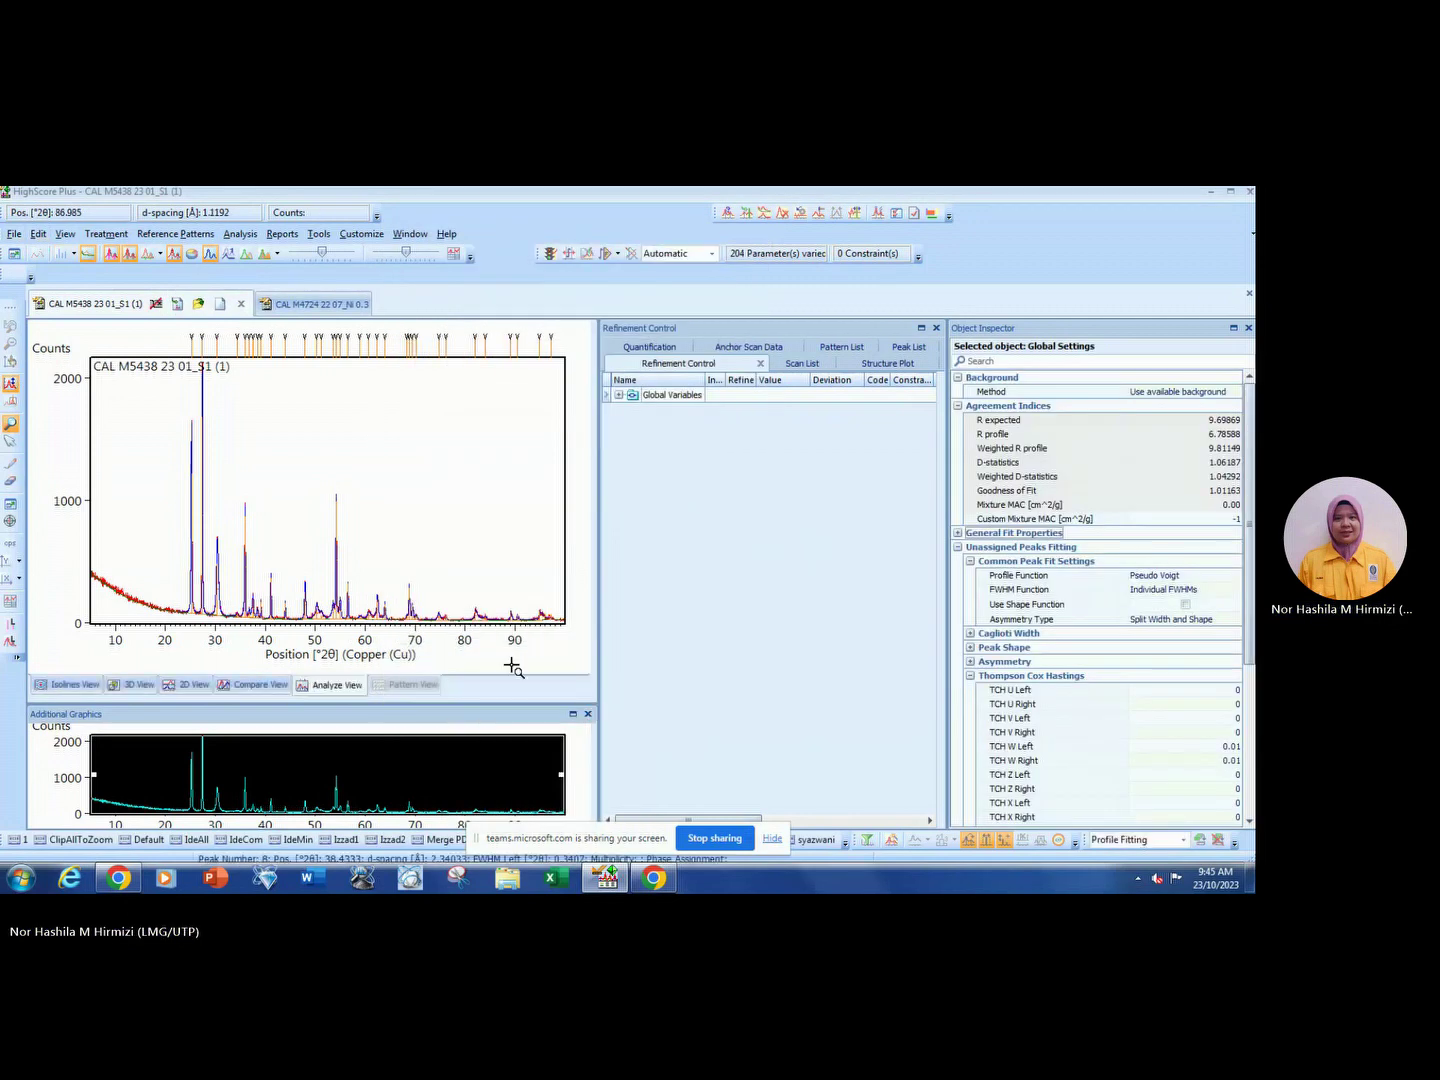
left_click(474, 607)
left_click(676, 398)
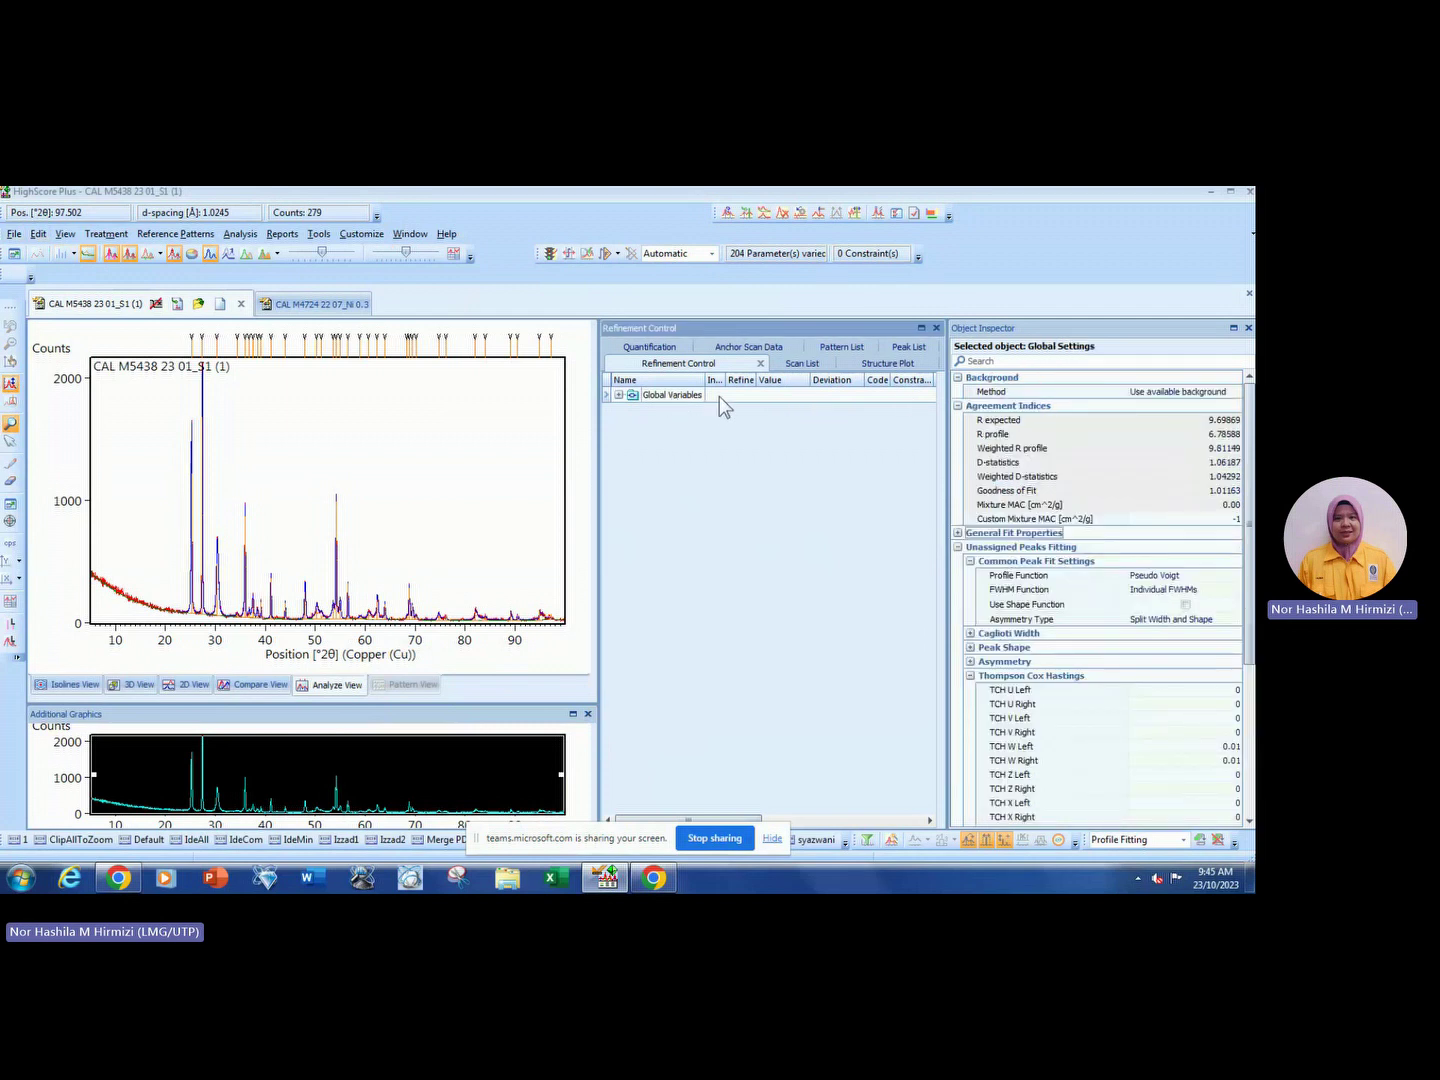
Refine the scan further by running the Default Profile Fit two more times.
right_click(403, 446)
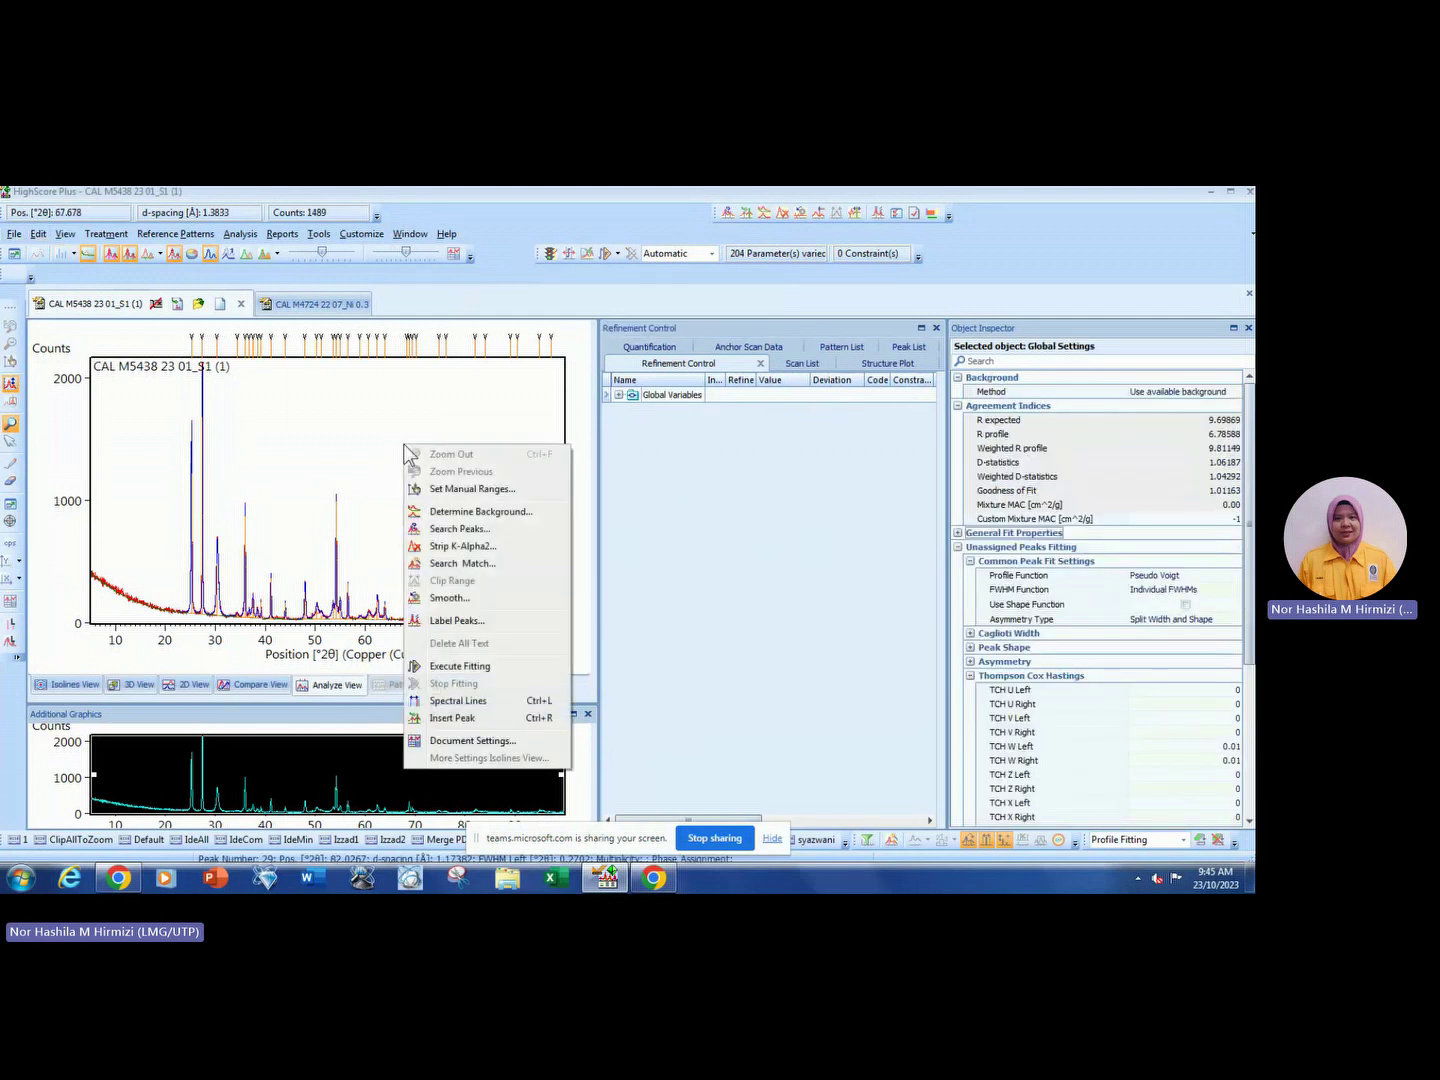
mouse_move(471, 666)
left_click(560, 737)
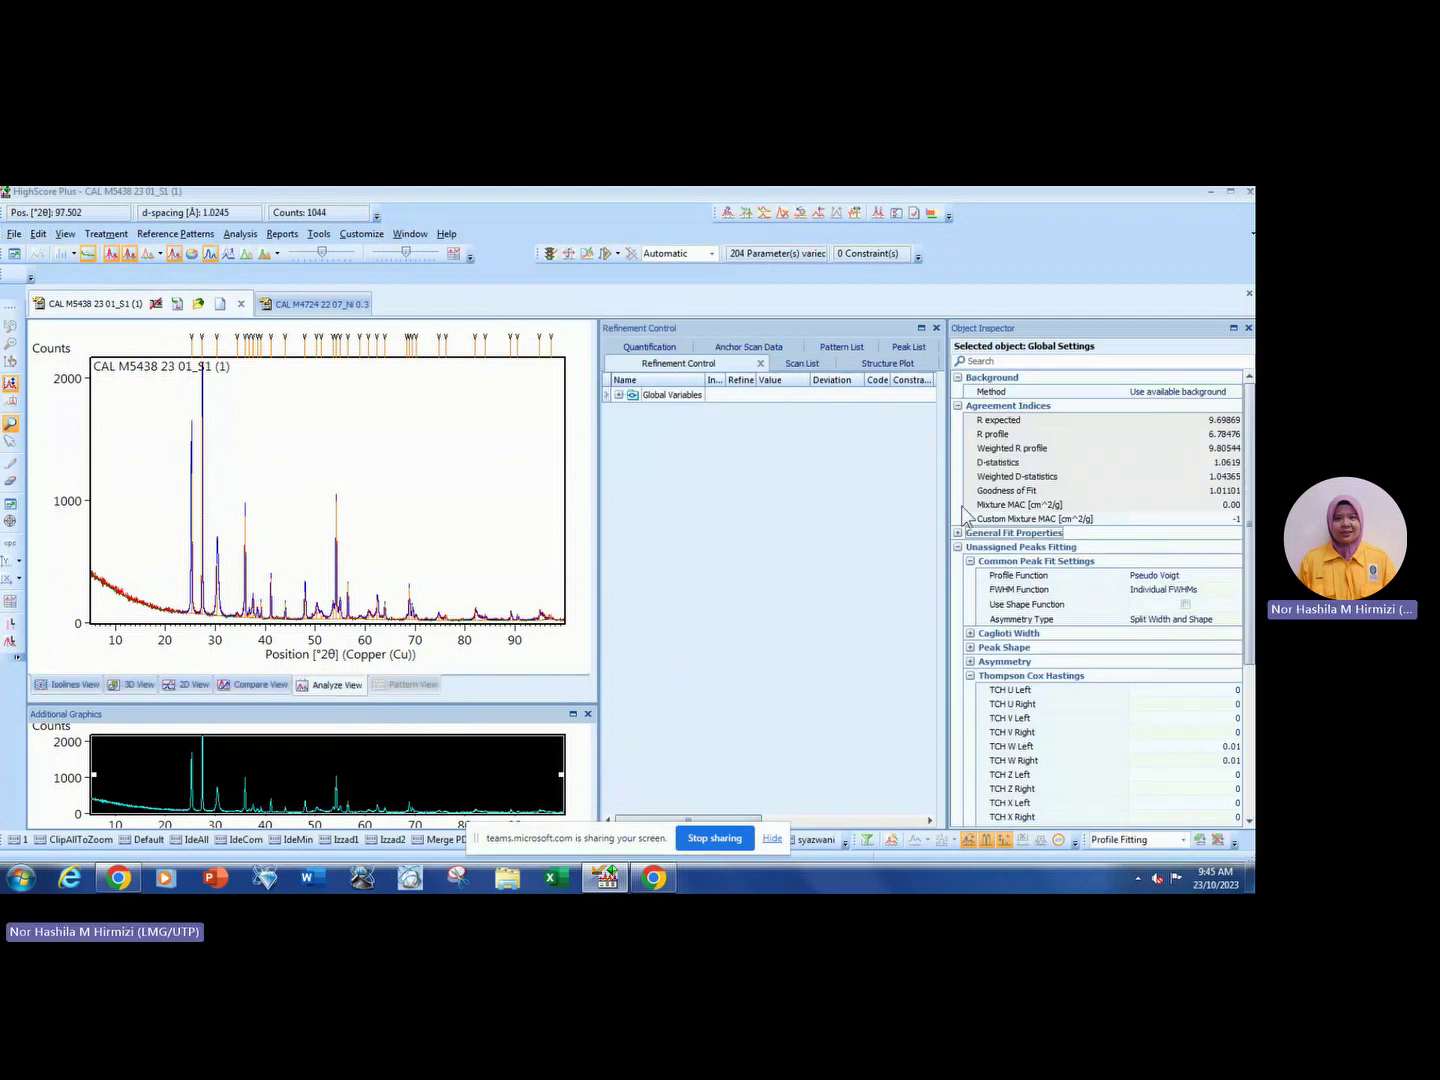
right_click(408, 452)
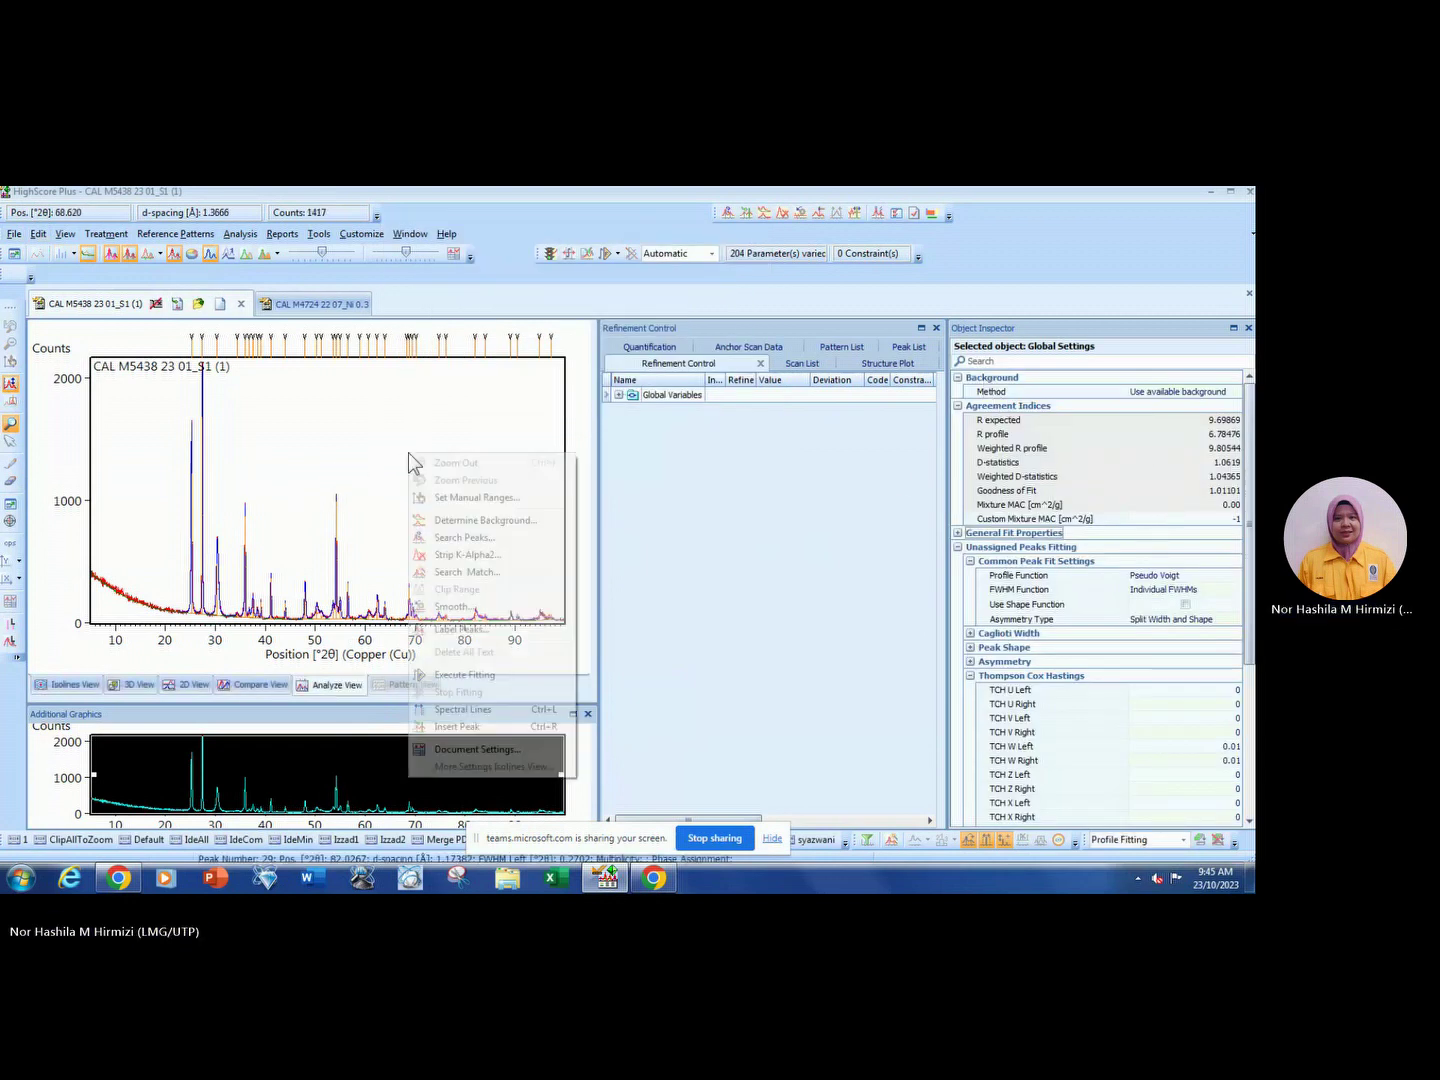
left_click(484, 675)
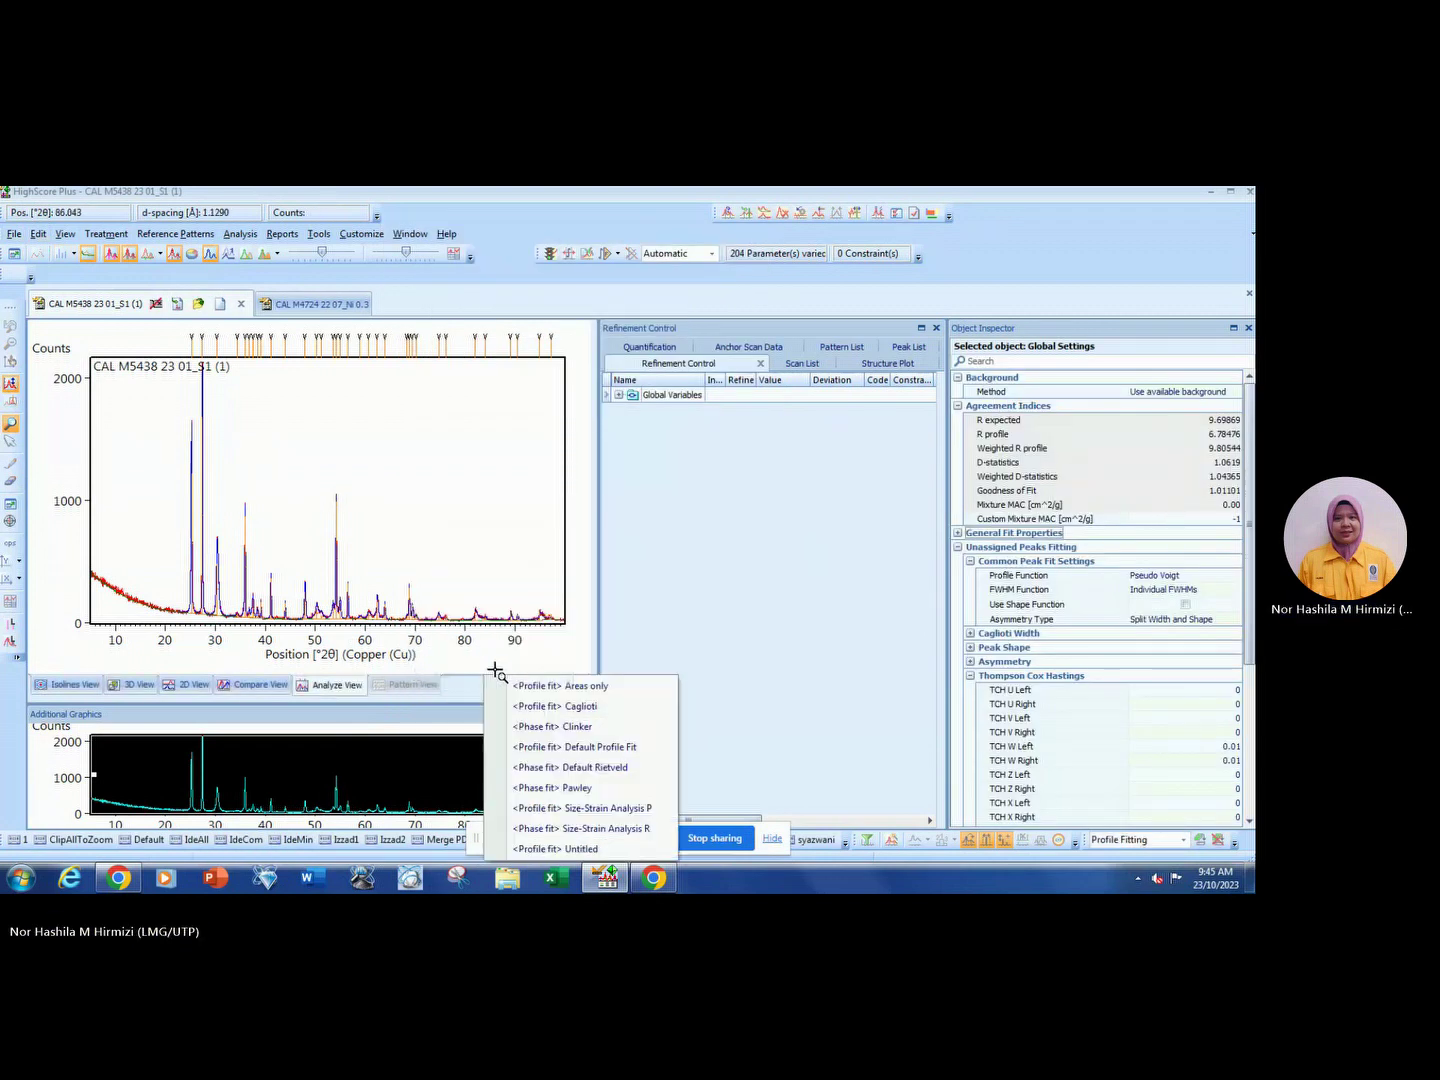
left_click(600, 748)
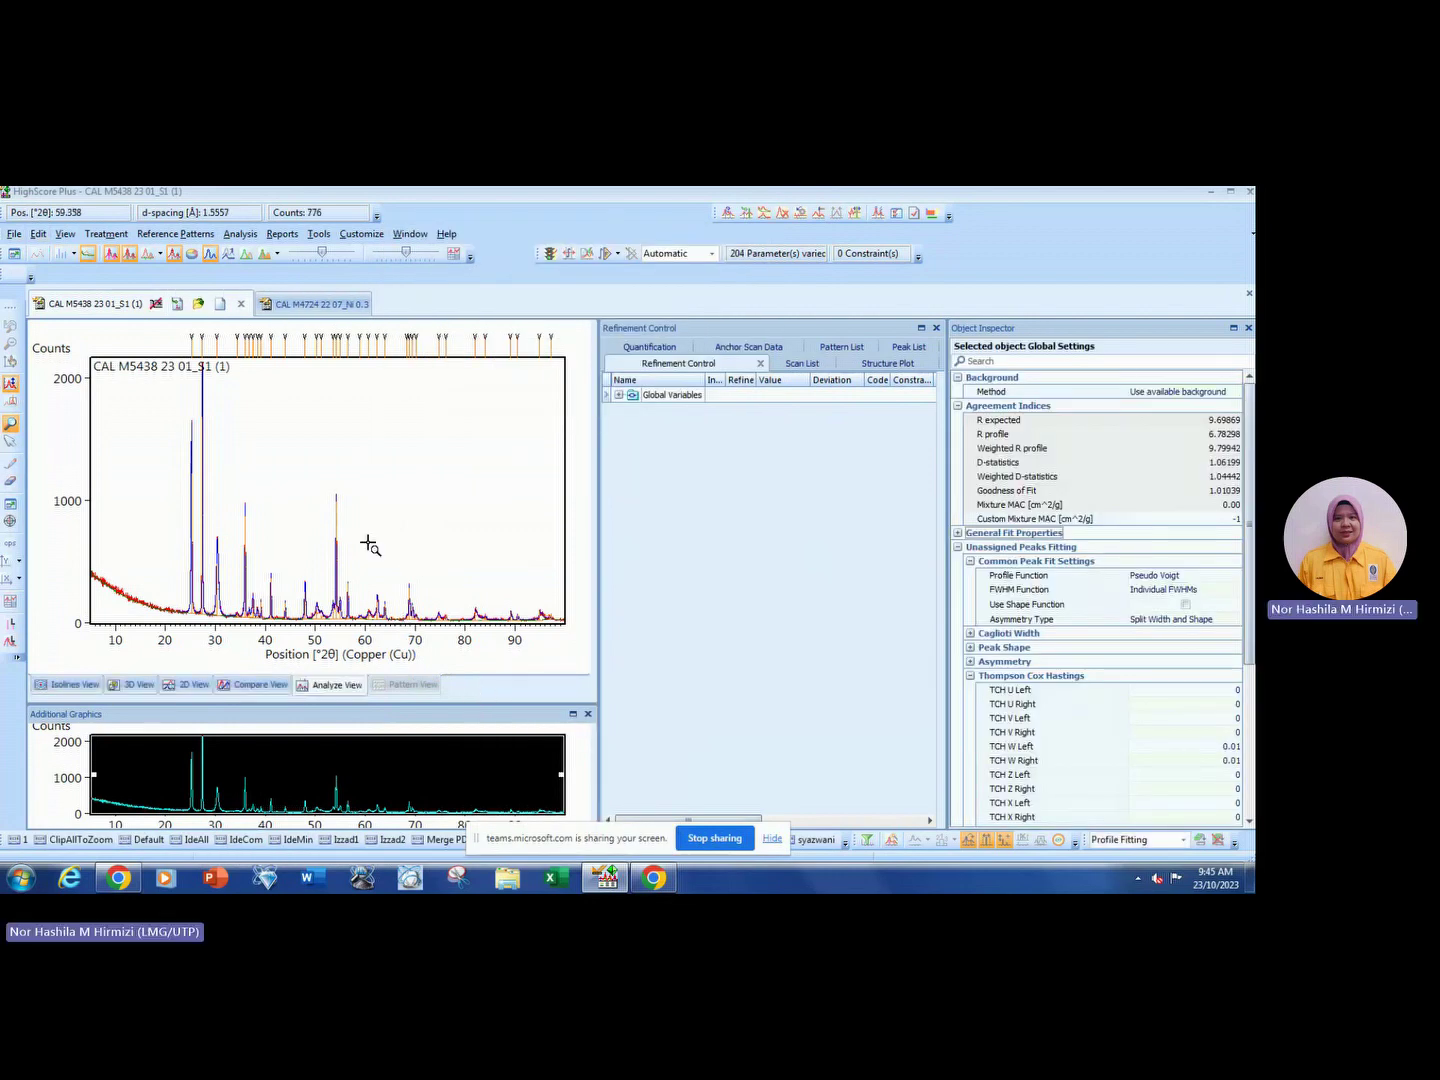
Inspect how the fitted profile follows the peaks between about 47 and 80 °2θ, then return to the full scan and the global settings.
left_click(150, 425)
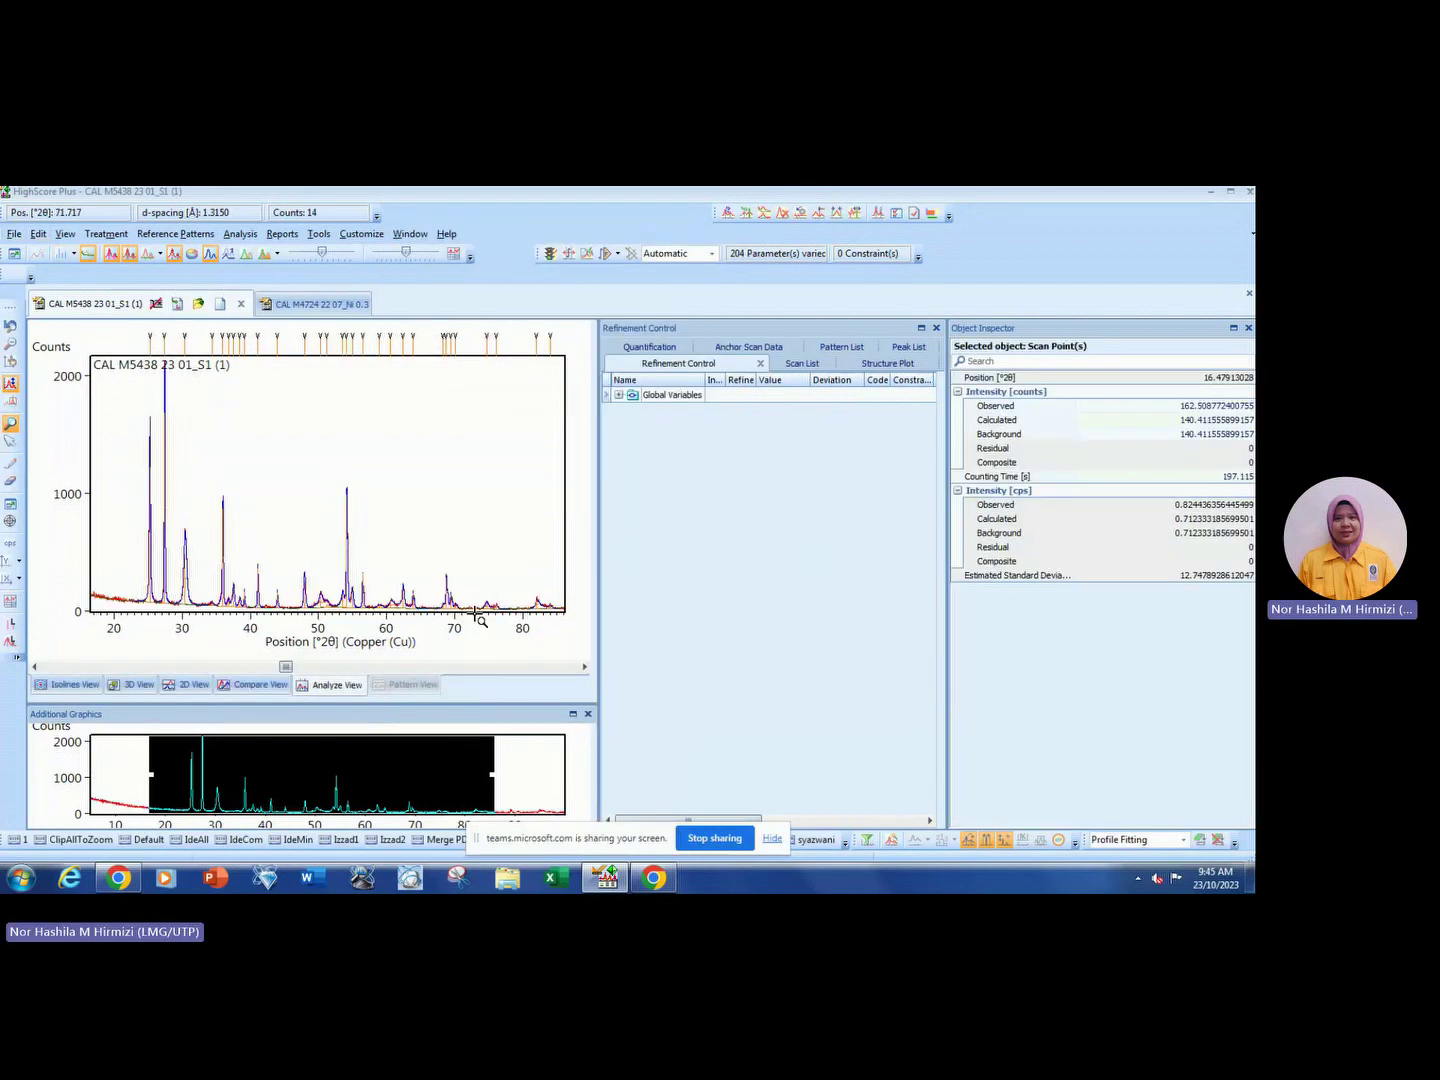
left_click_drag(238, 473, 559, 653)
left_click_drag(181, 455, 499, 610)
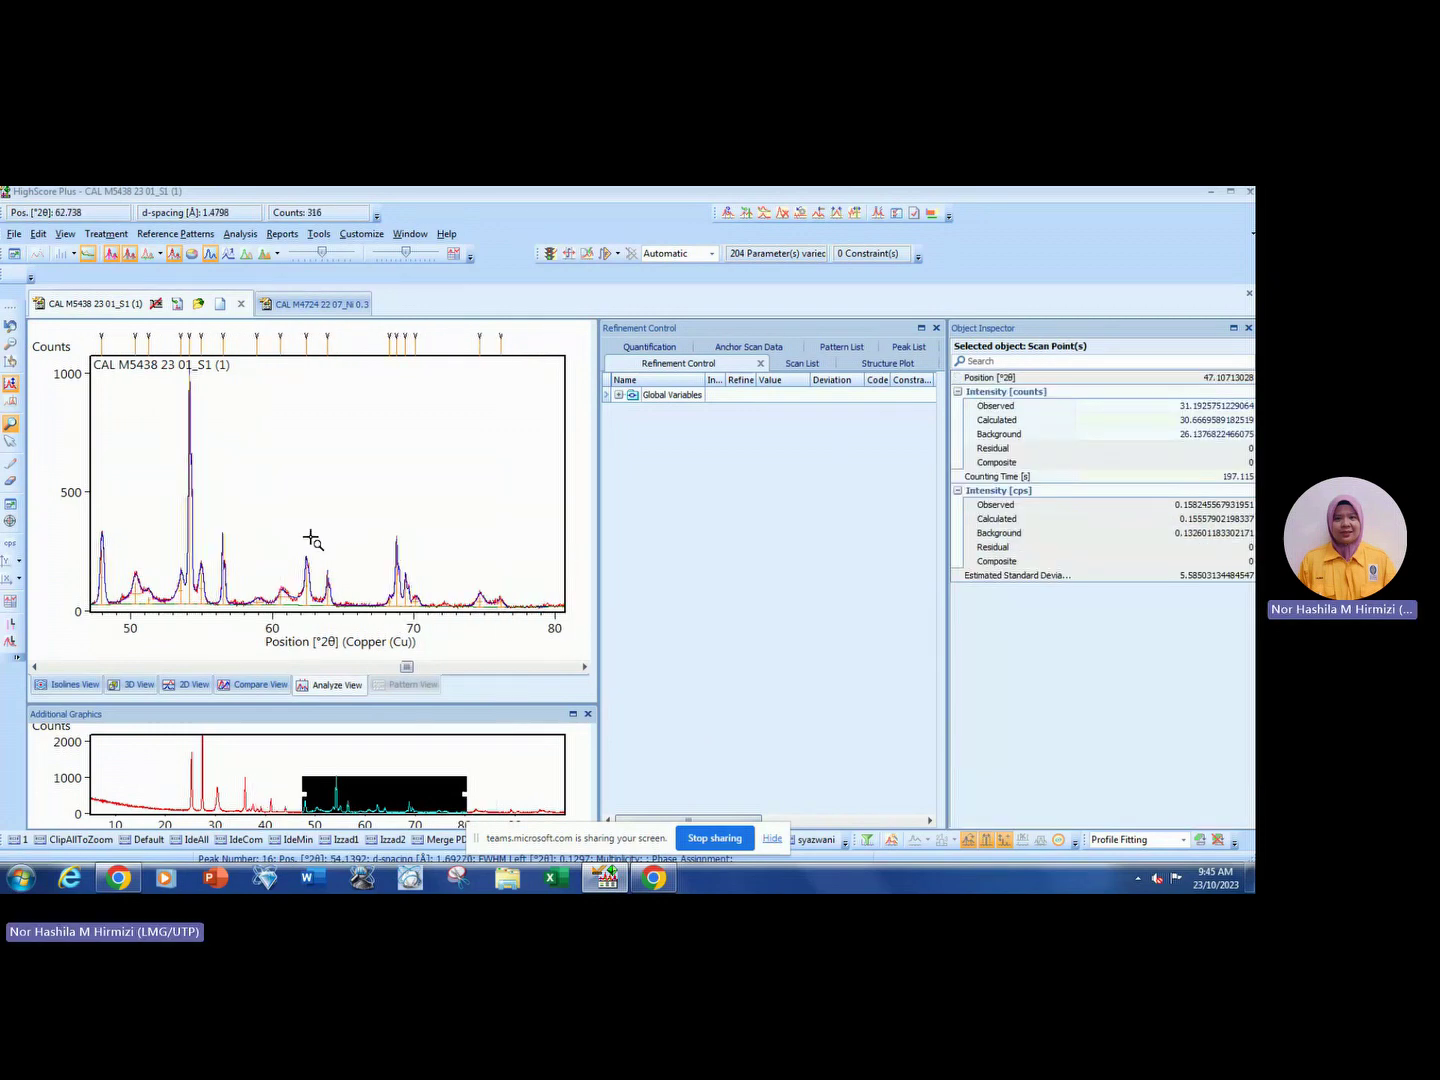
right_click(381, 439)
left_click(385, 428)
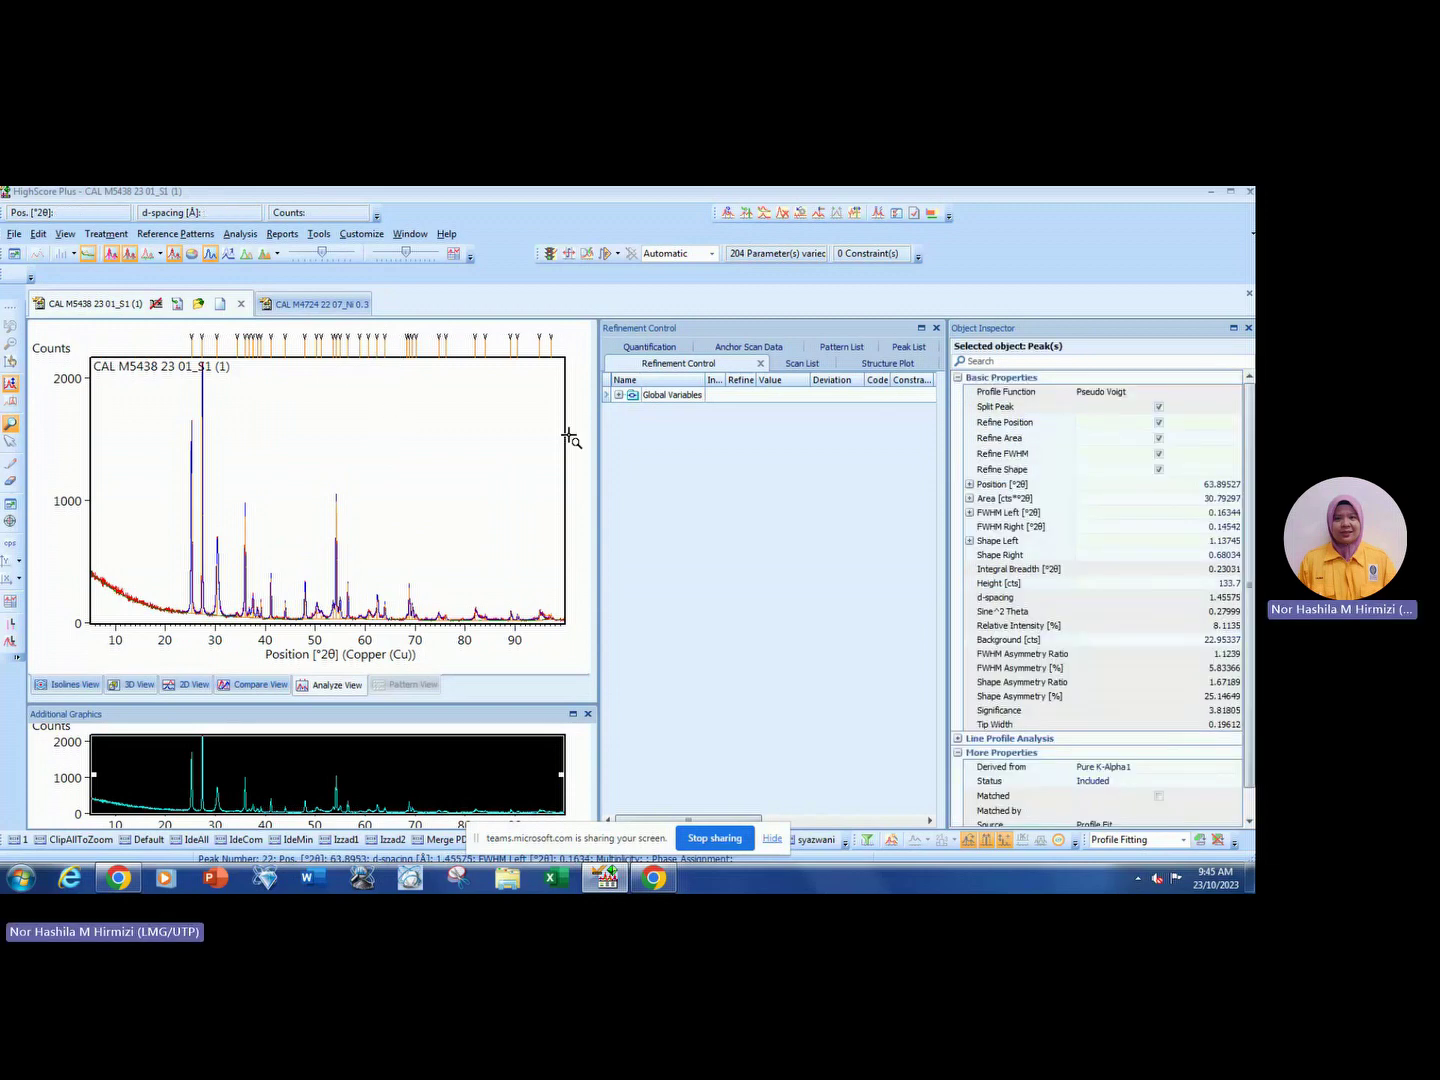
left_click(657, 395)
Review the basic properties of the scan's strongest peak, recheck the agreement indices, and inspect the fit between about 40 and 91 °2θ.
left_click(203, 464)
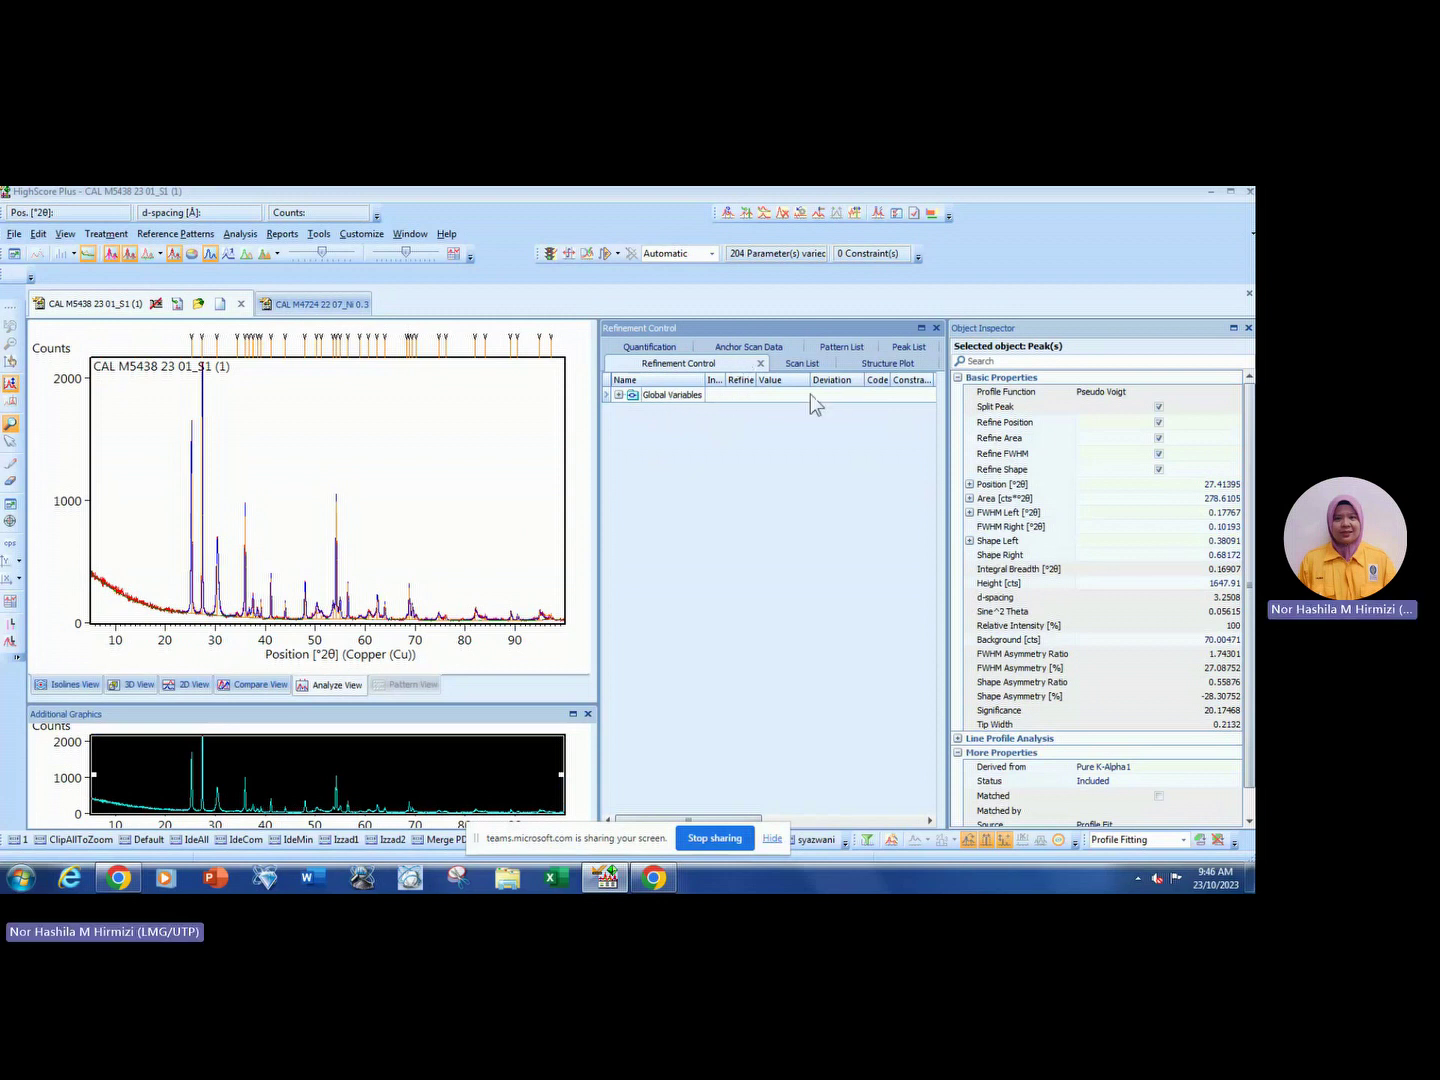
left_click(958, 378)
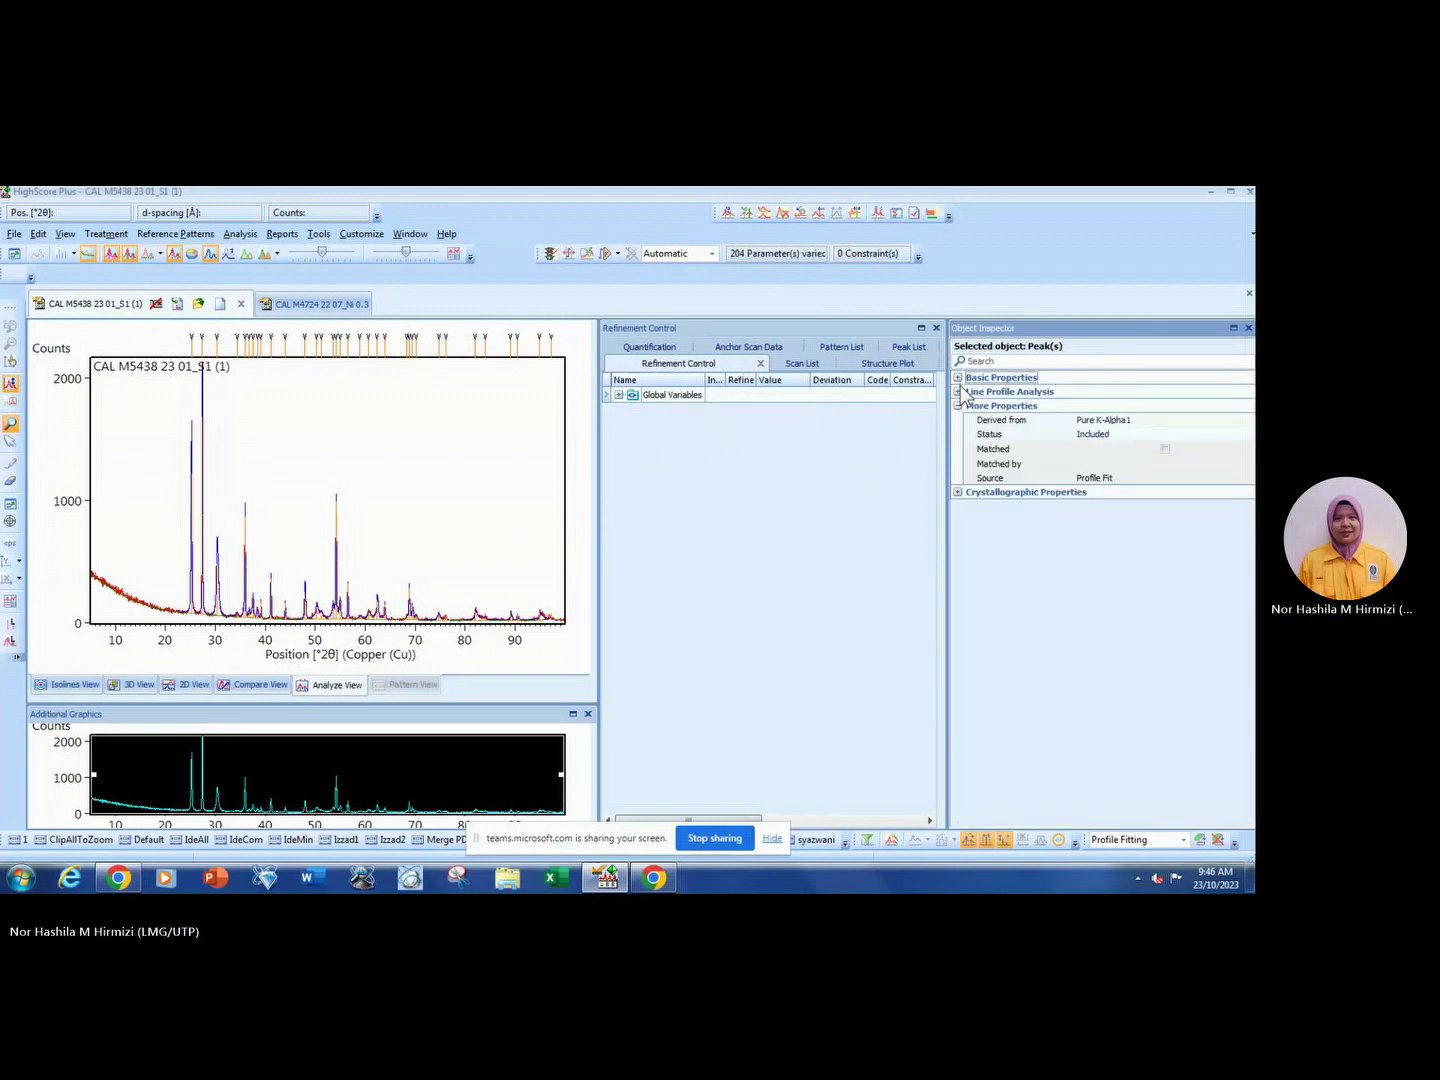
left_click(958, 378)
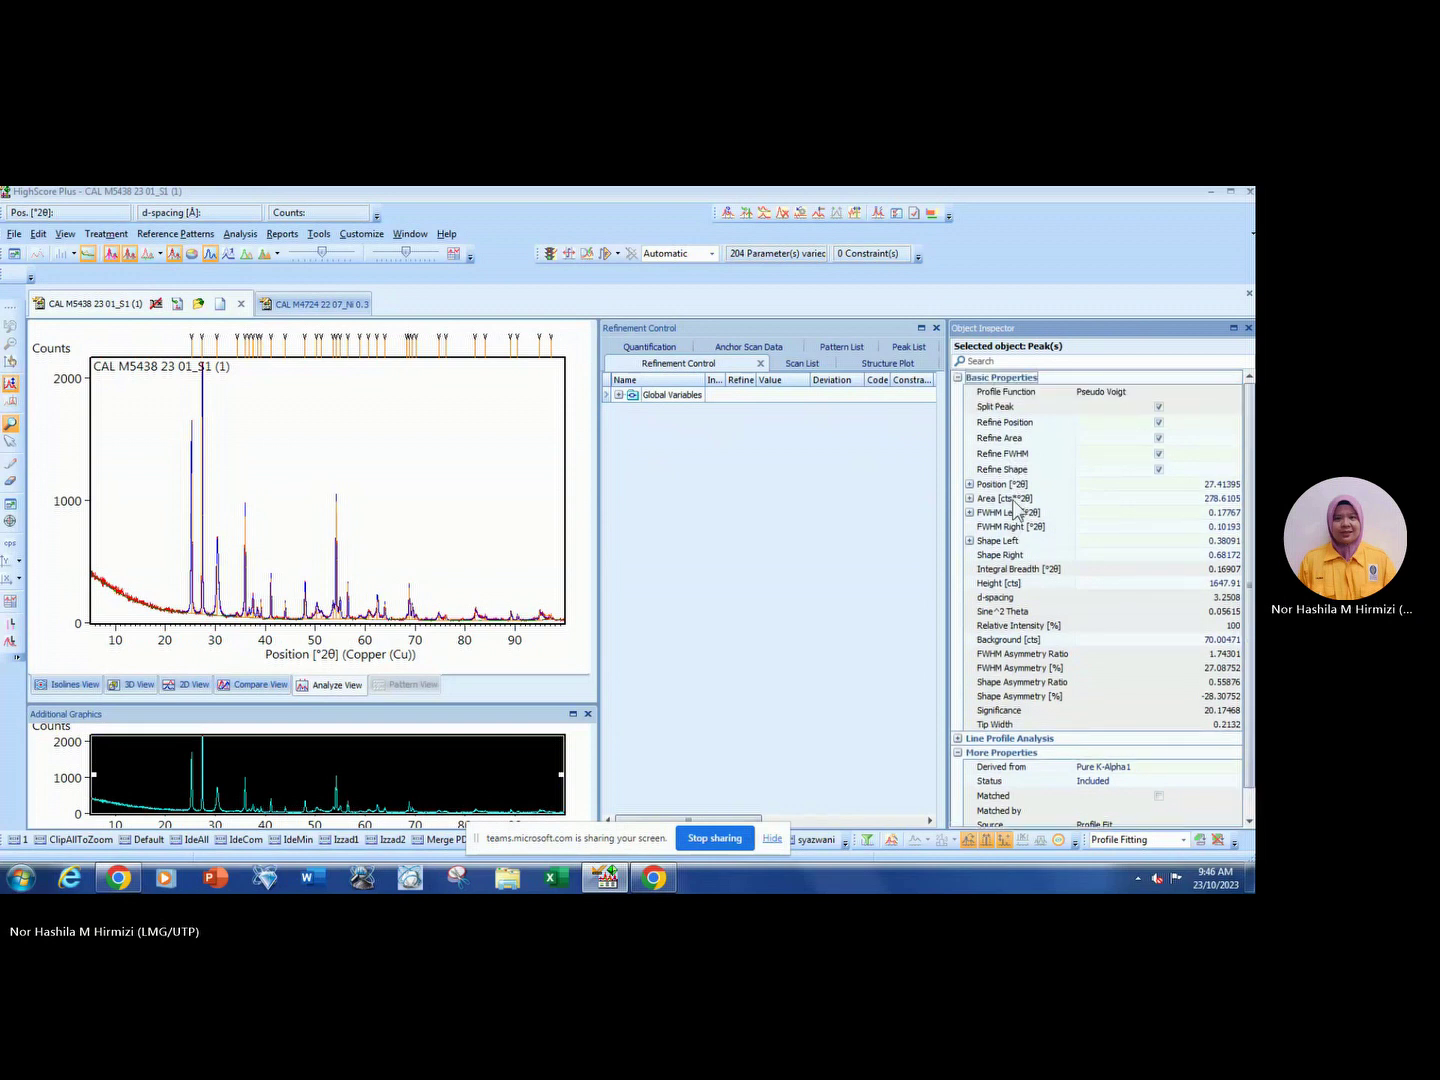
scroll(1019, 584, "down", 1)
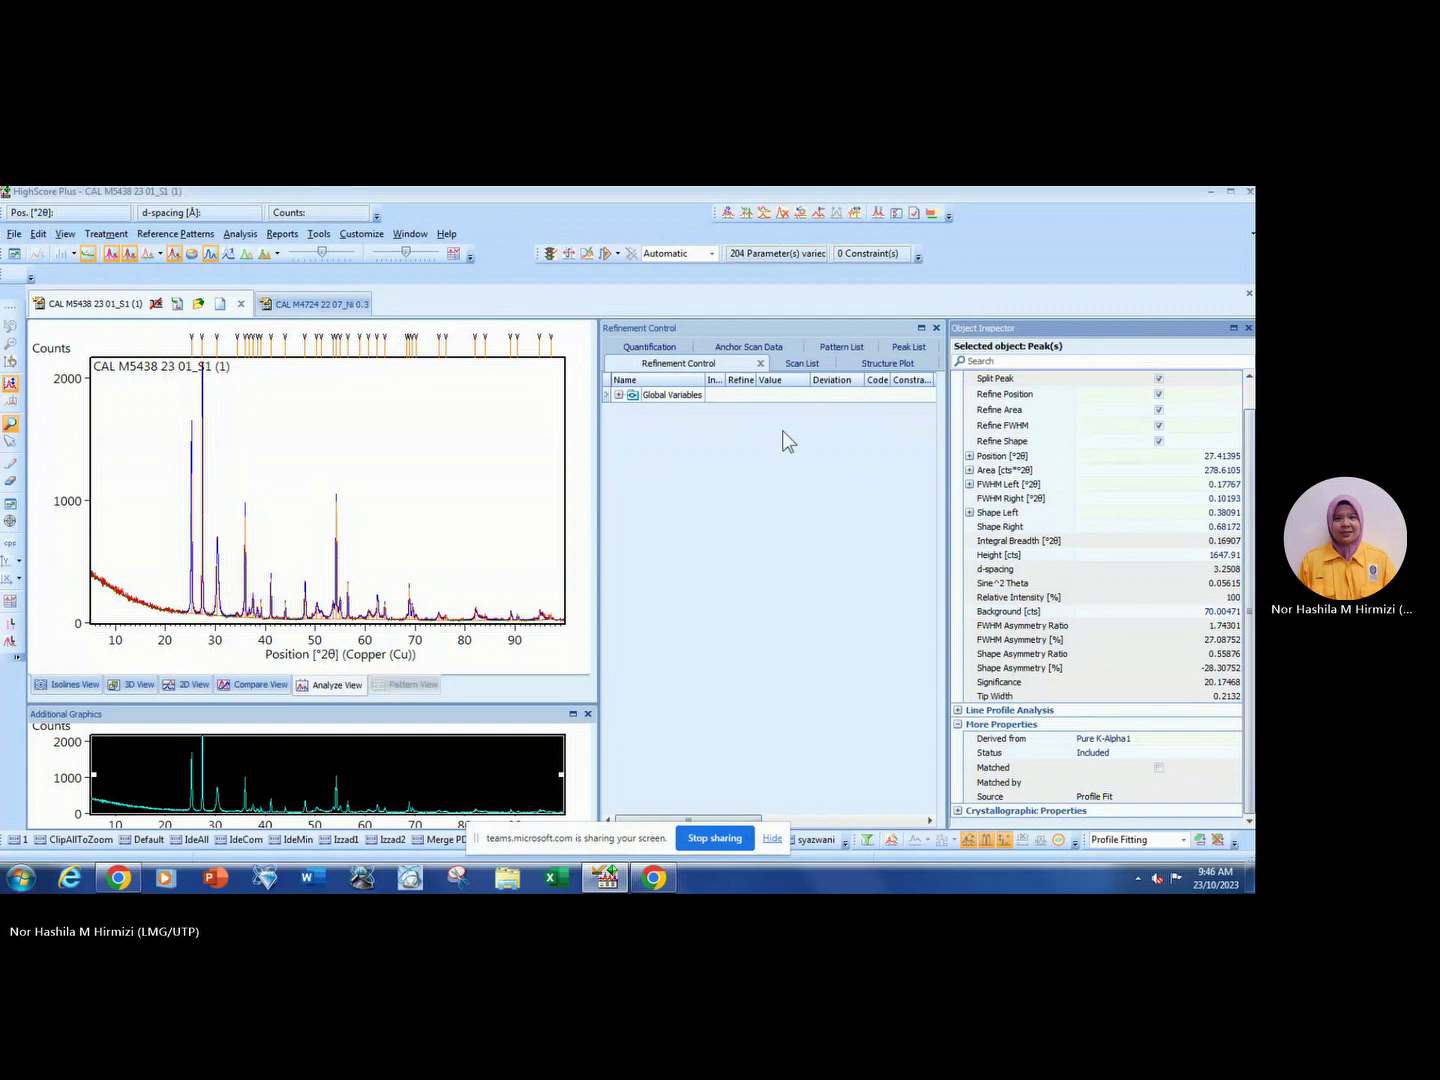
left_click(661, 395)
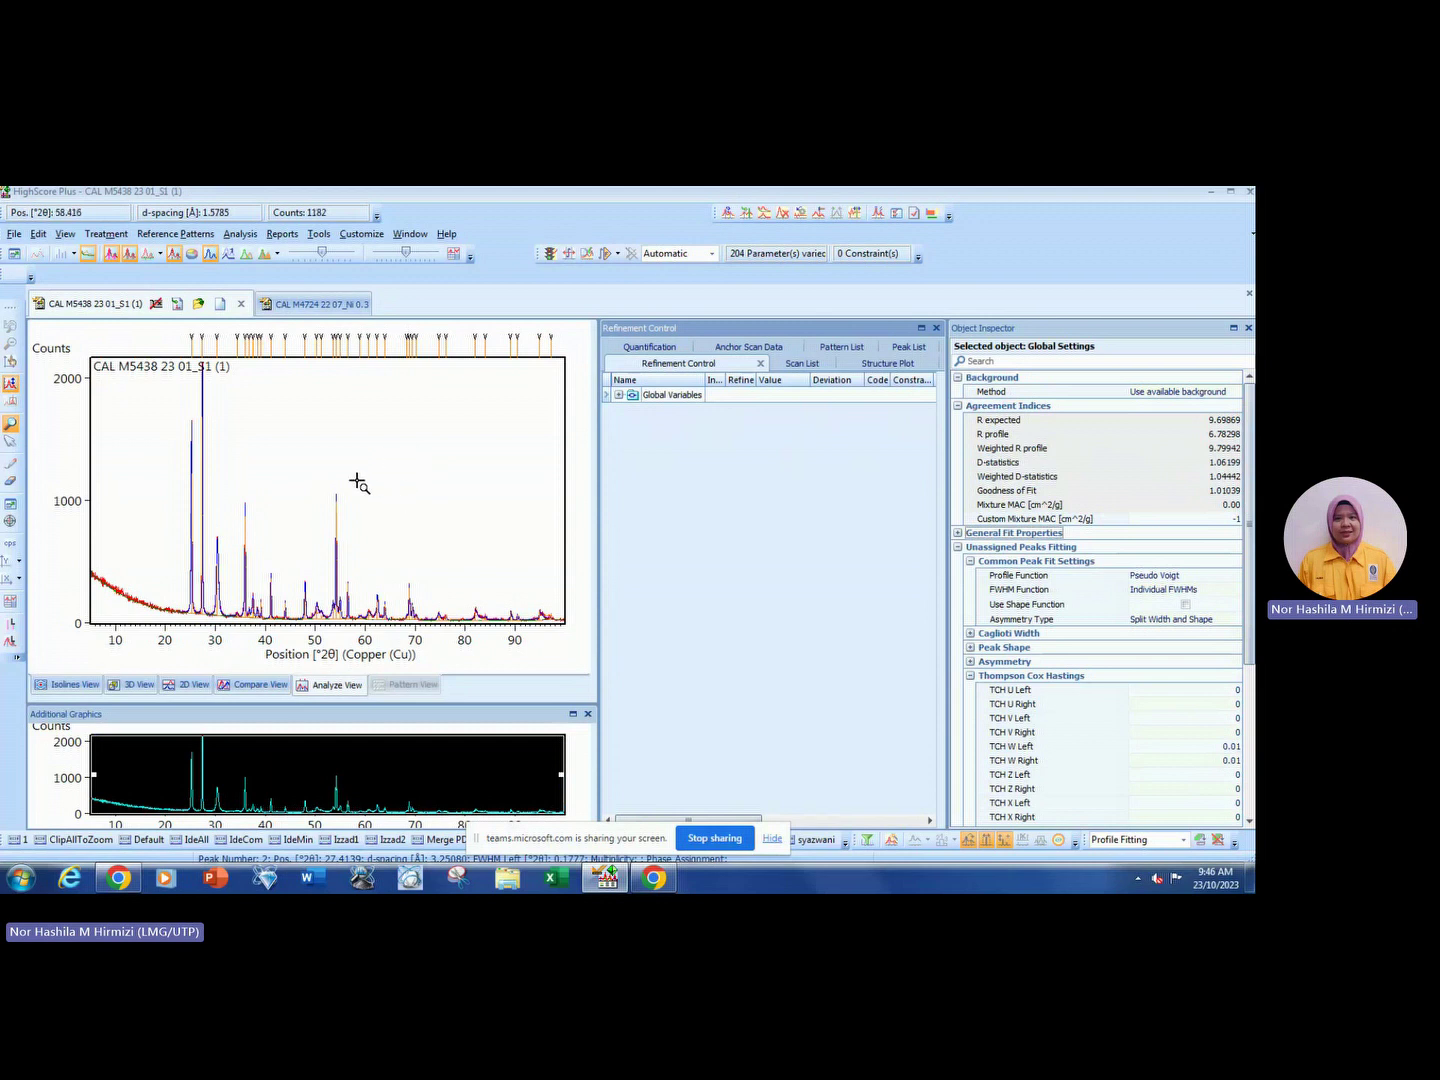
left_click_drag(265, 440, 519, 630)
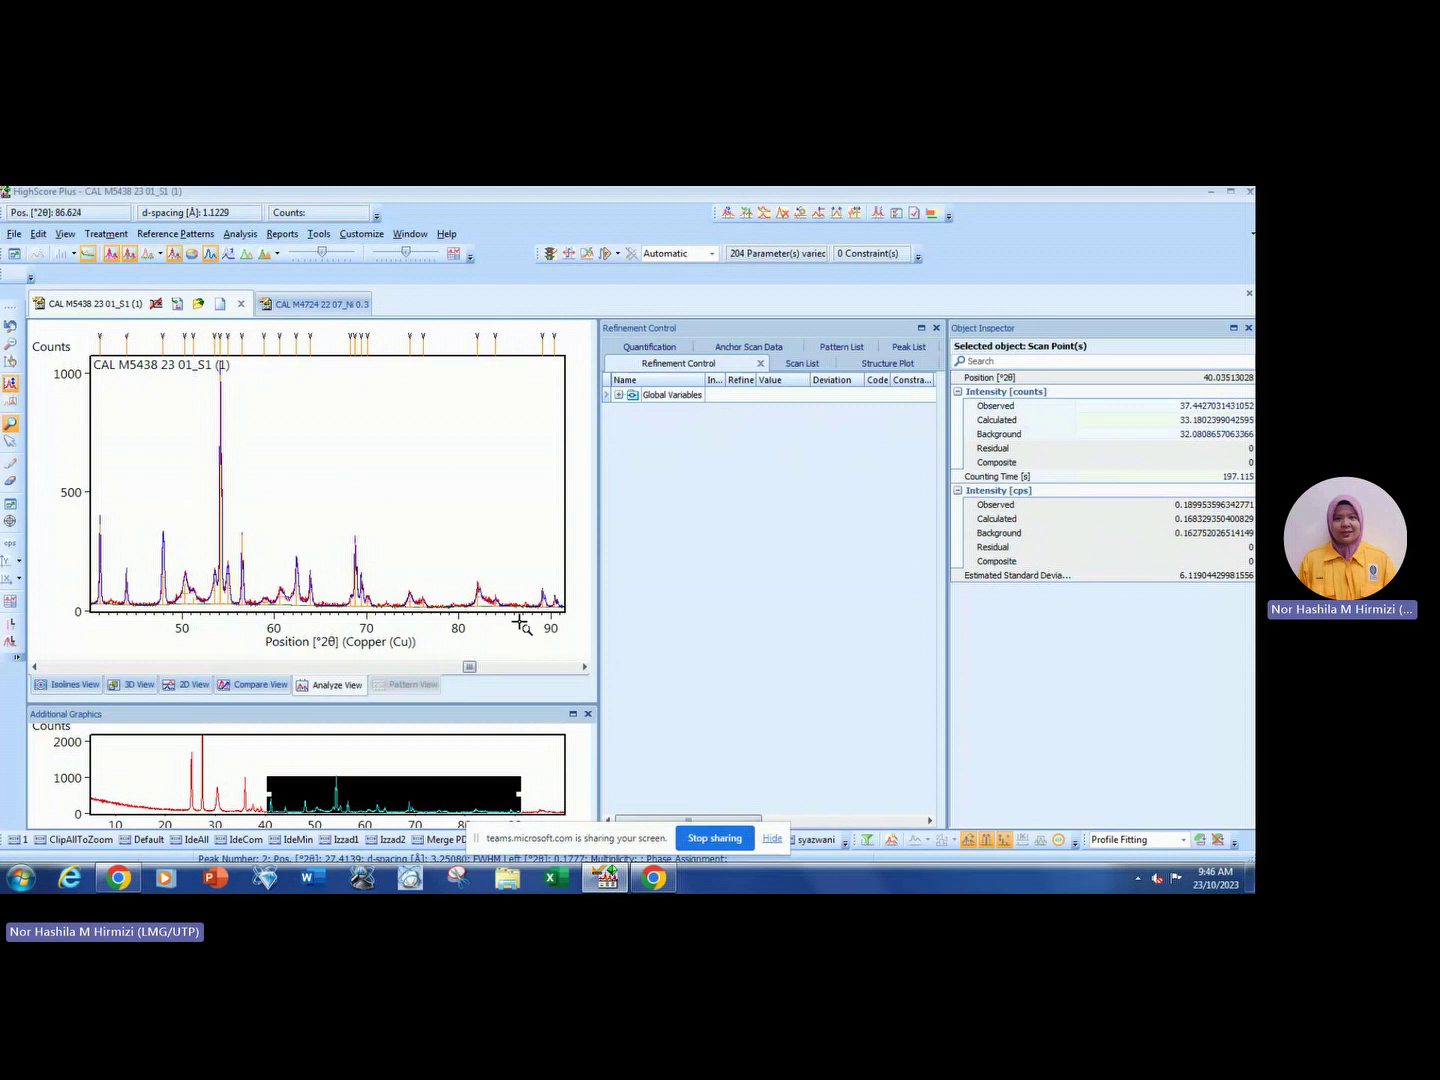
left_click(403, 424)
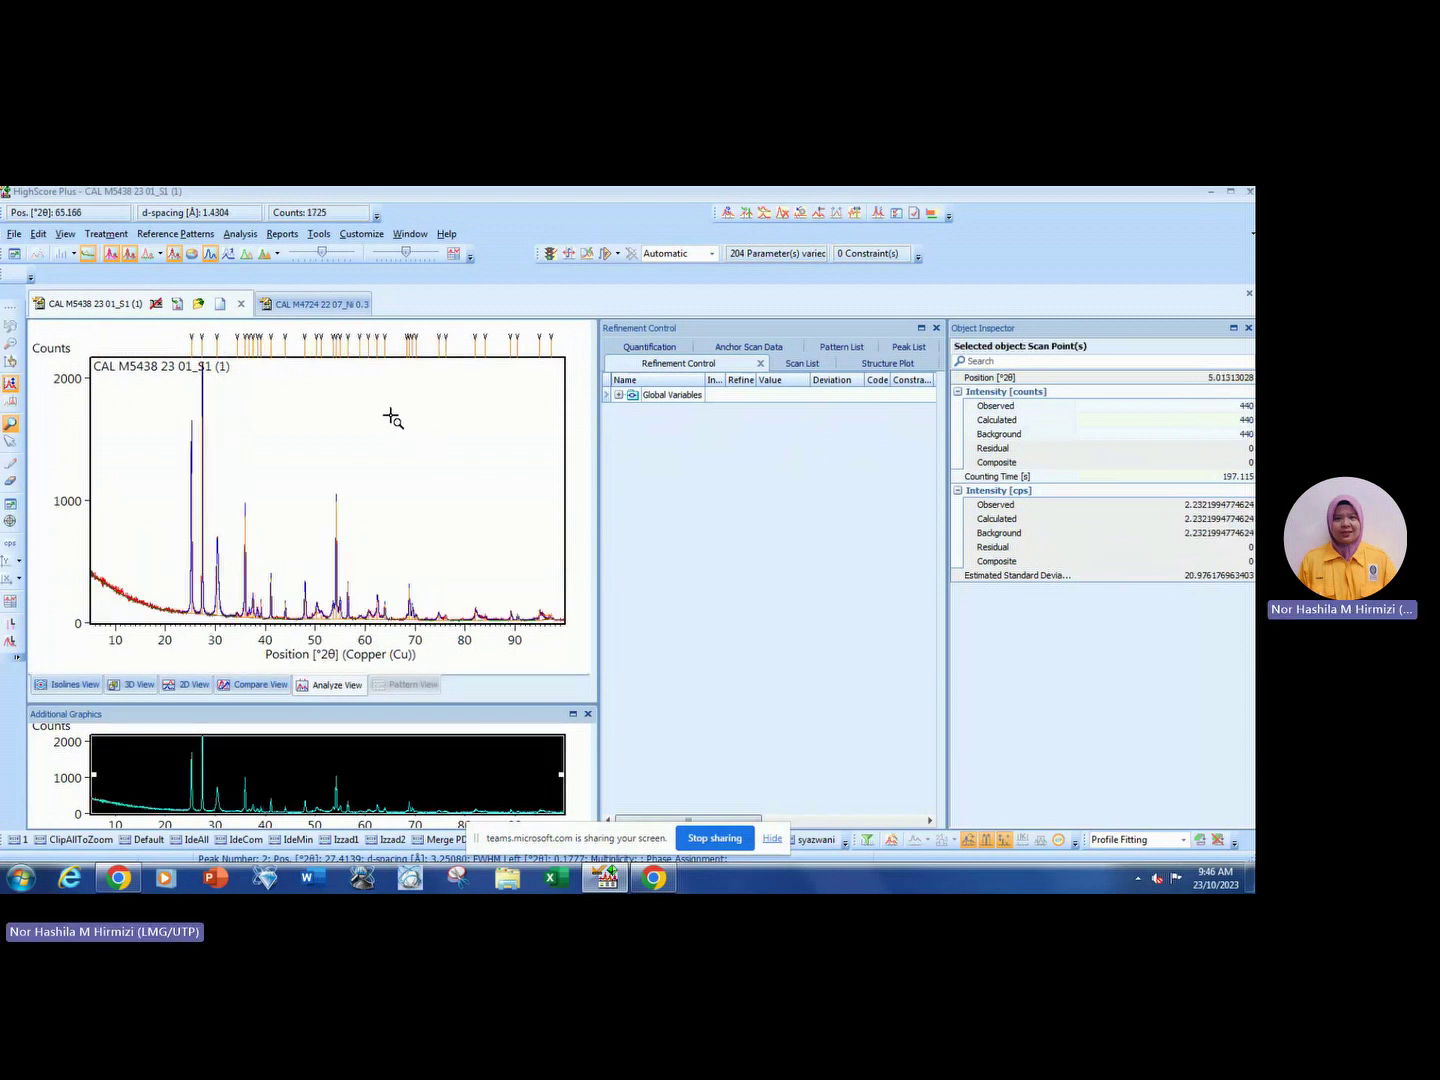
Start Search & Match on the scan and clear all element restrictions from the Untitled restriction set's chemistry settings.
right_click(393, 415)
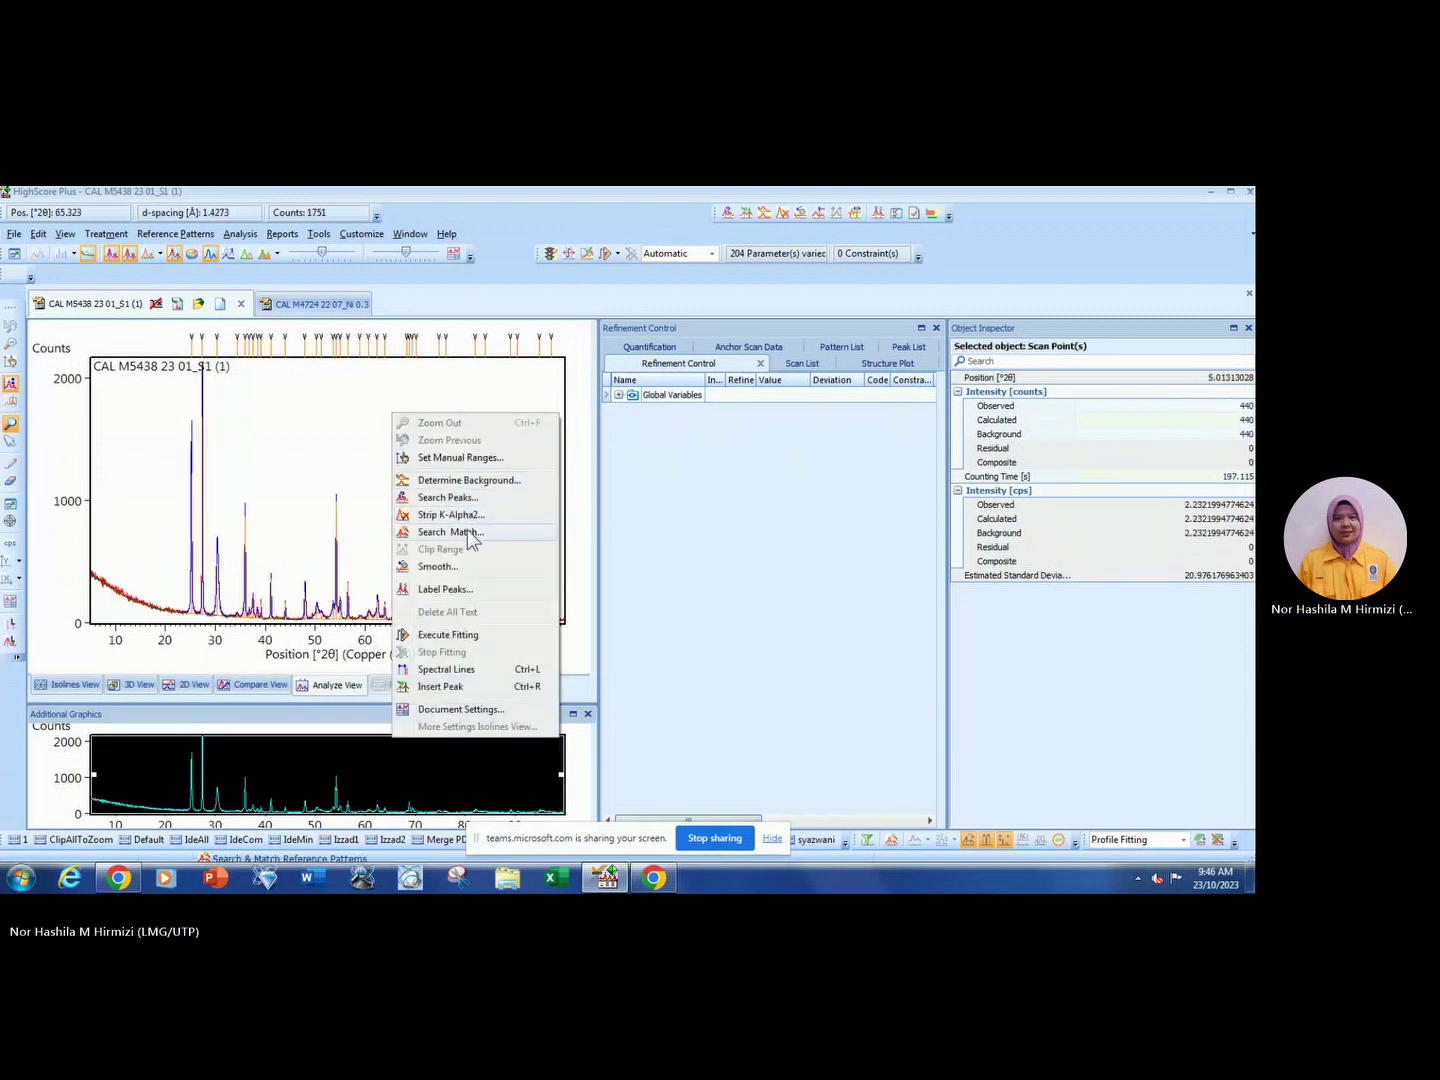
left_click(450, 532)
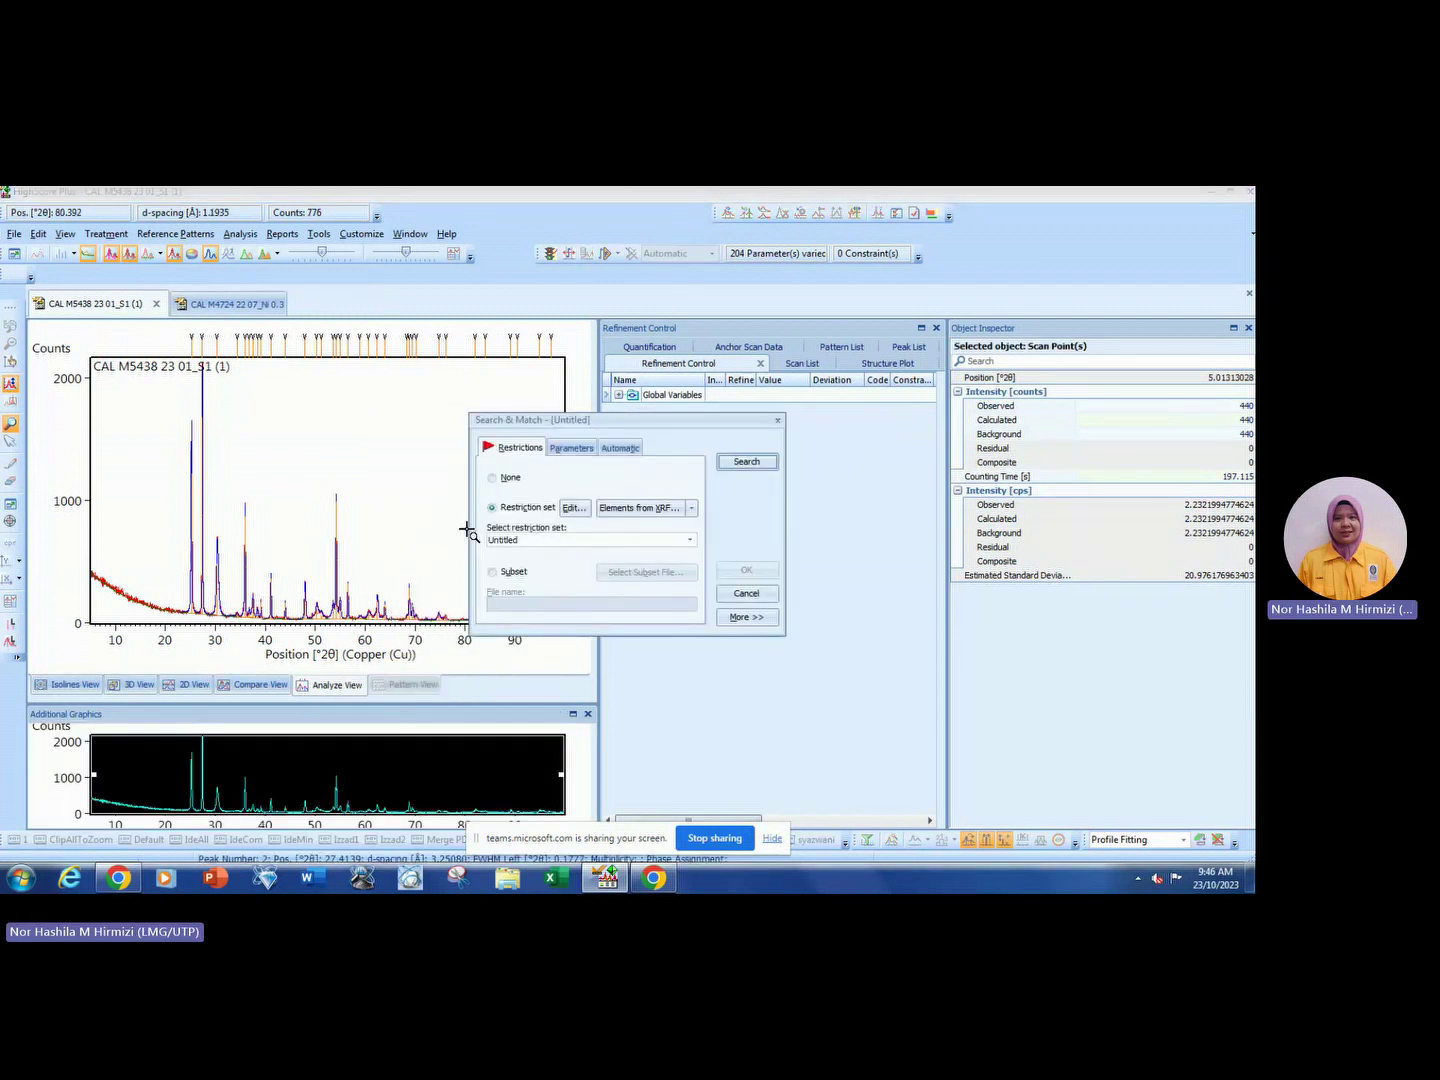
left_click(574, 507)
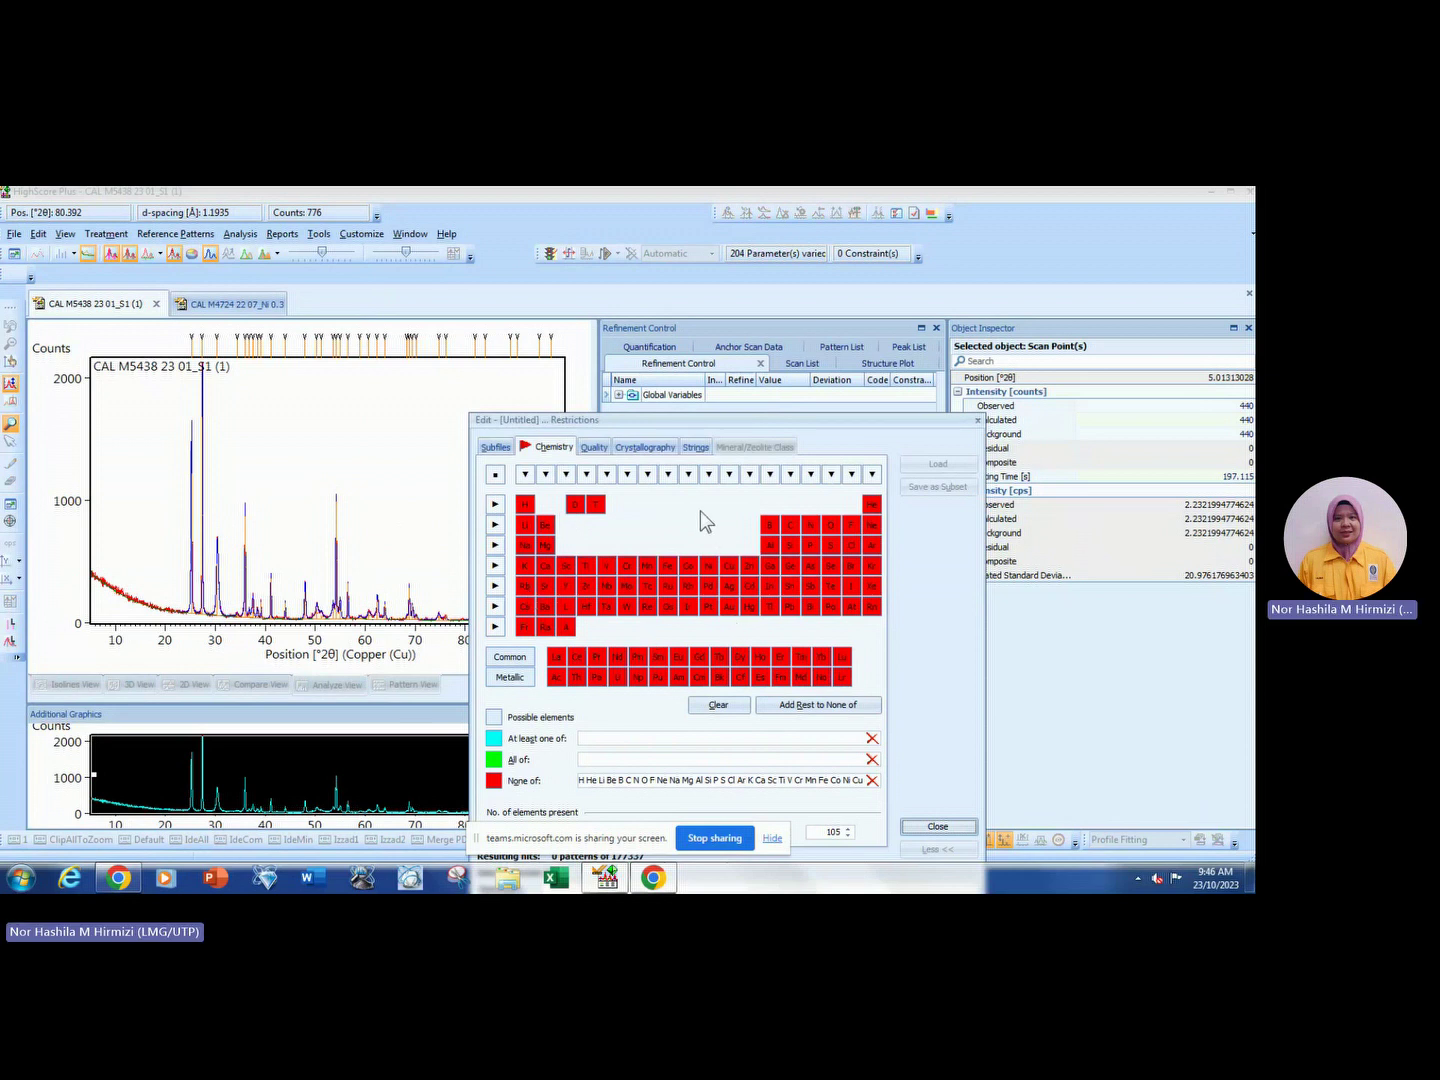
left_click(720, 707)
left_click(806, 707)
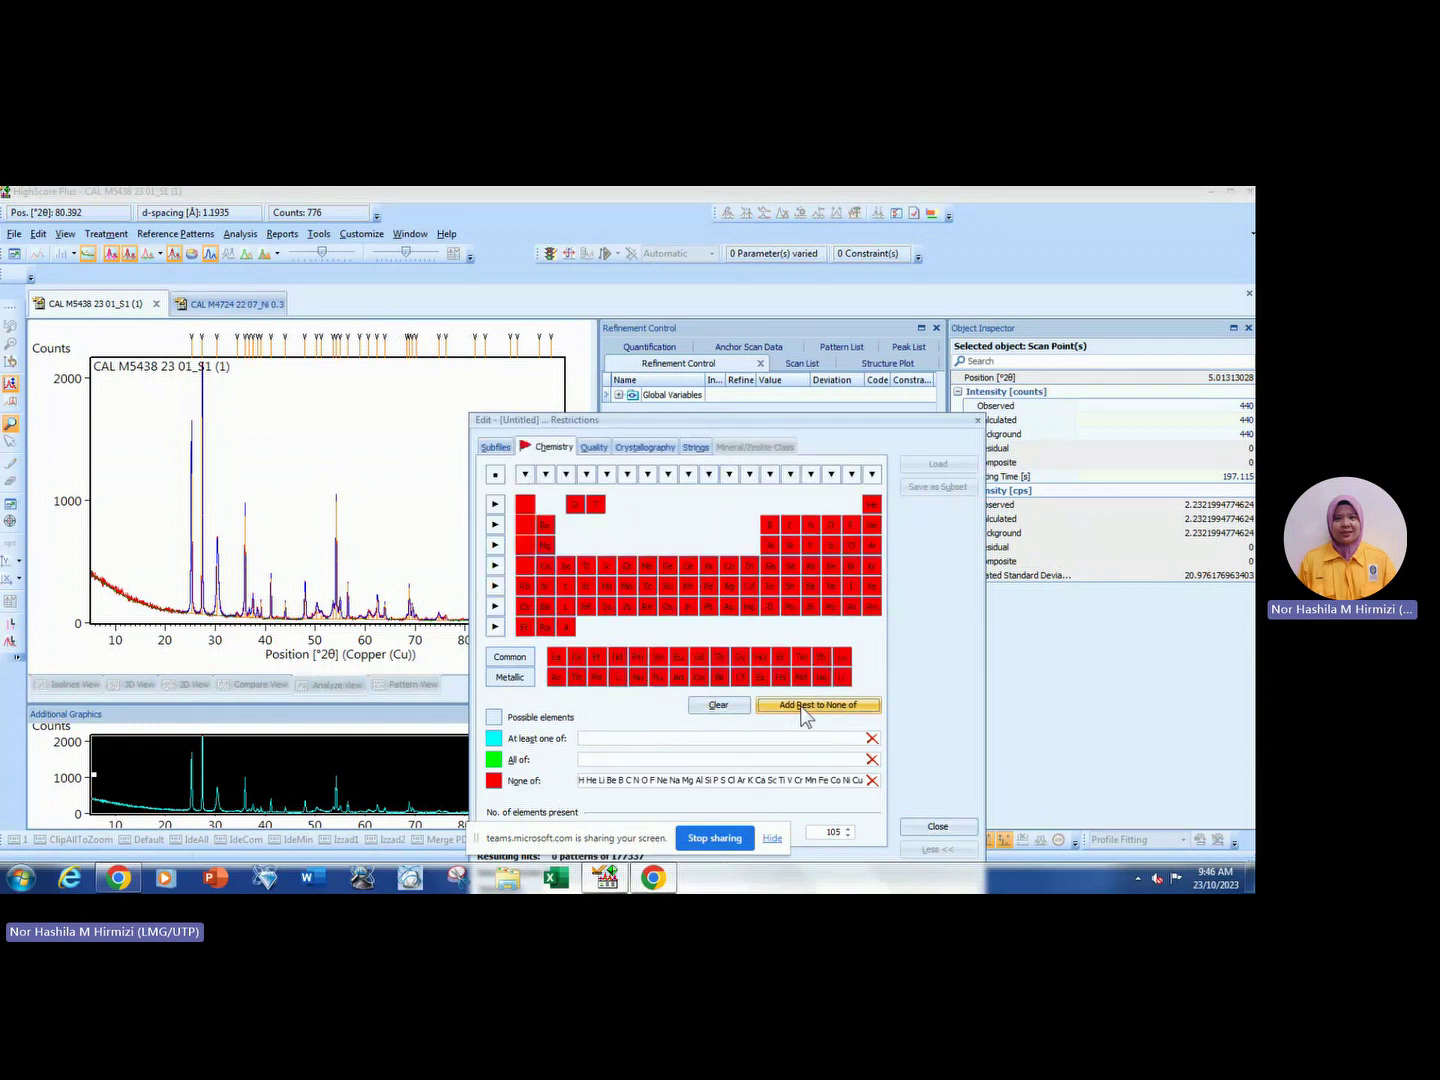
left_click(731, 708)
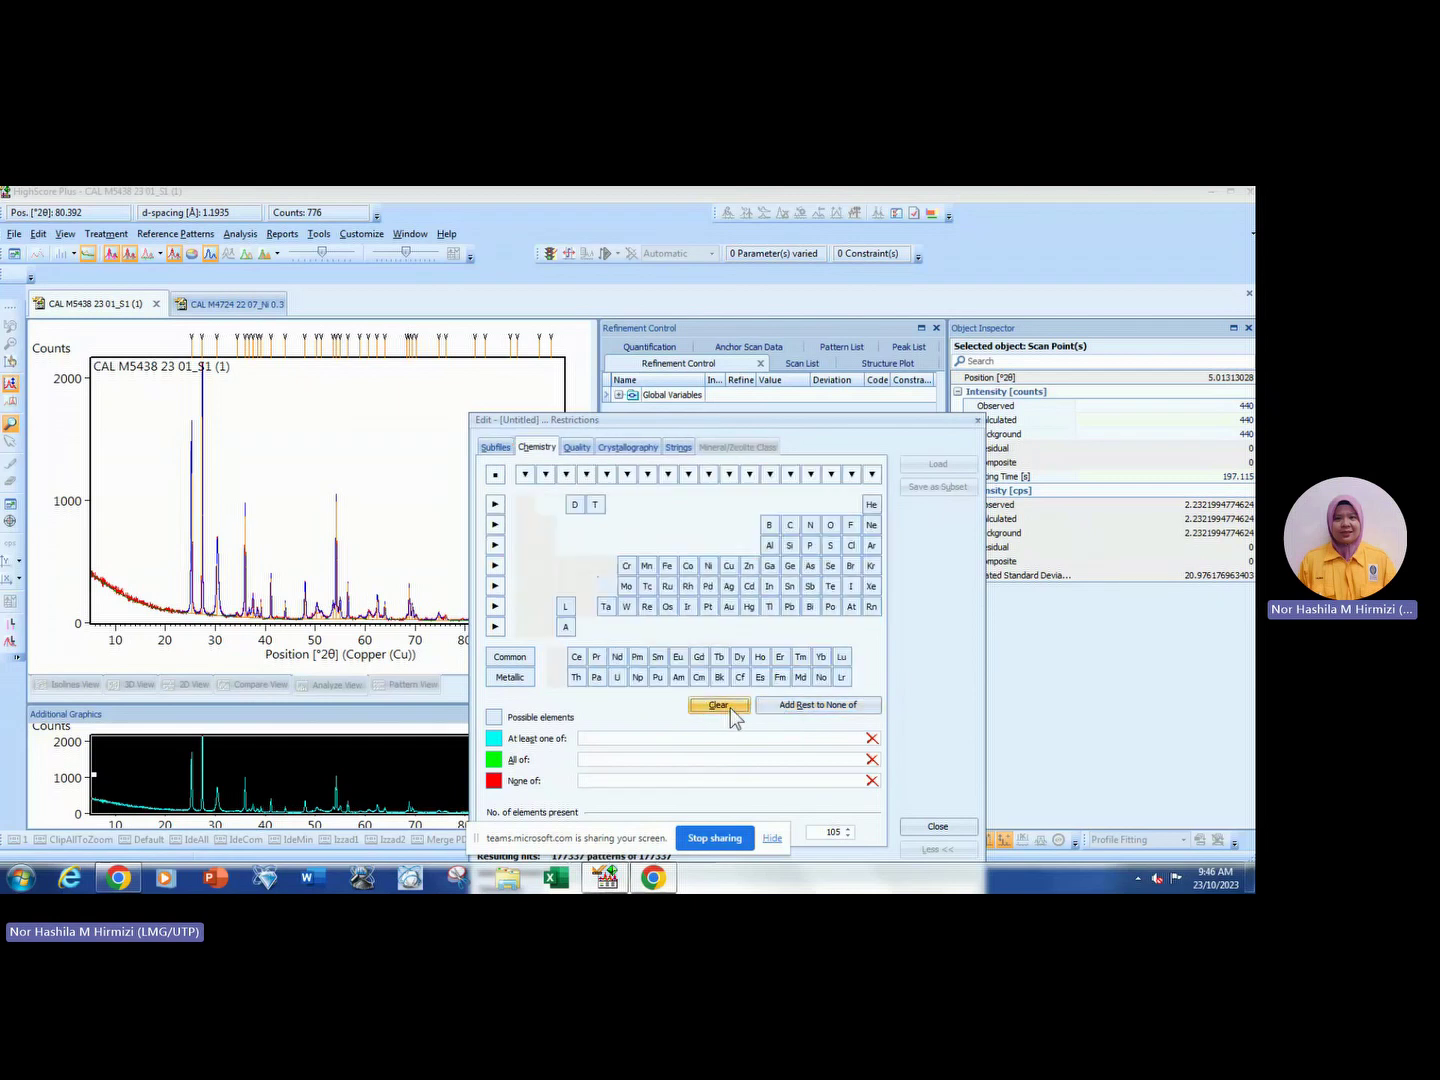
left_click(938, 828)
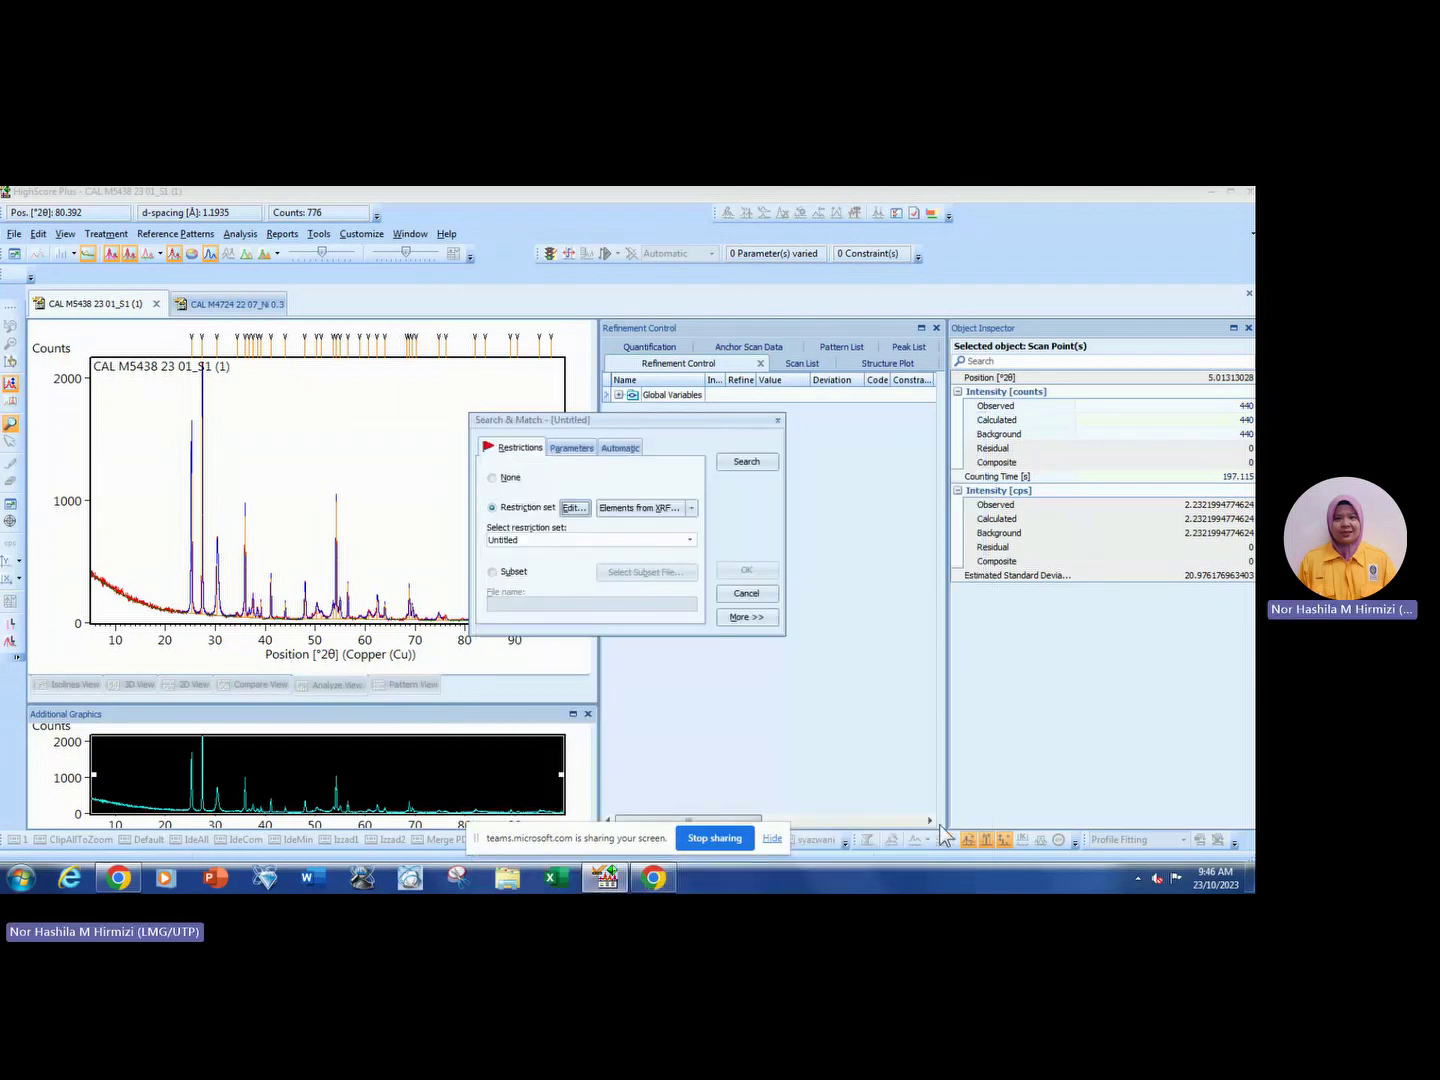
Search for matching reference patterns and accept the candidates, and close the Object Inspector to give the Pattern List more width.
left_click(758, 464)
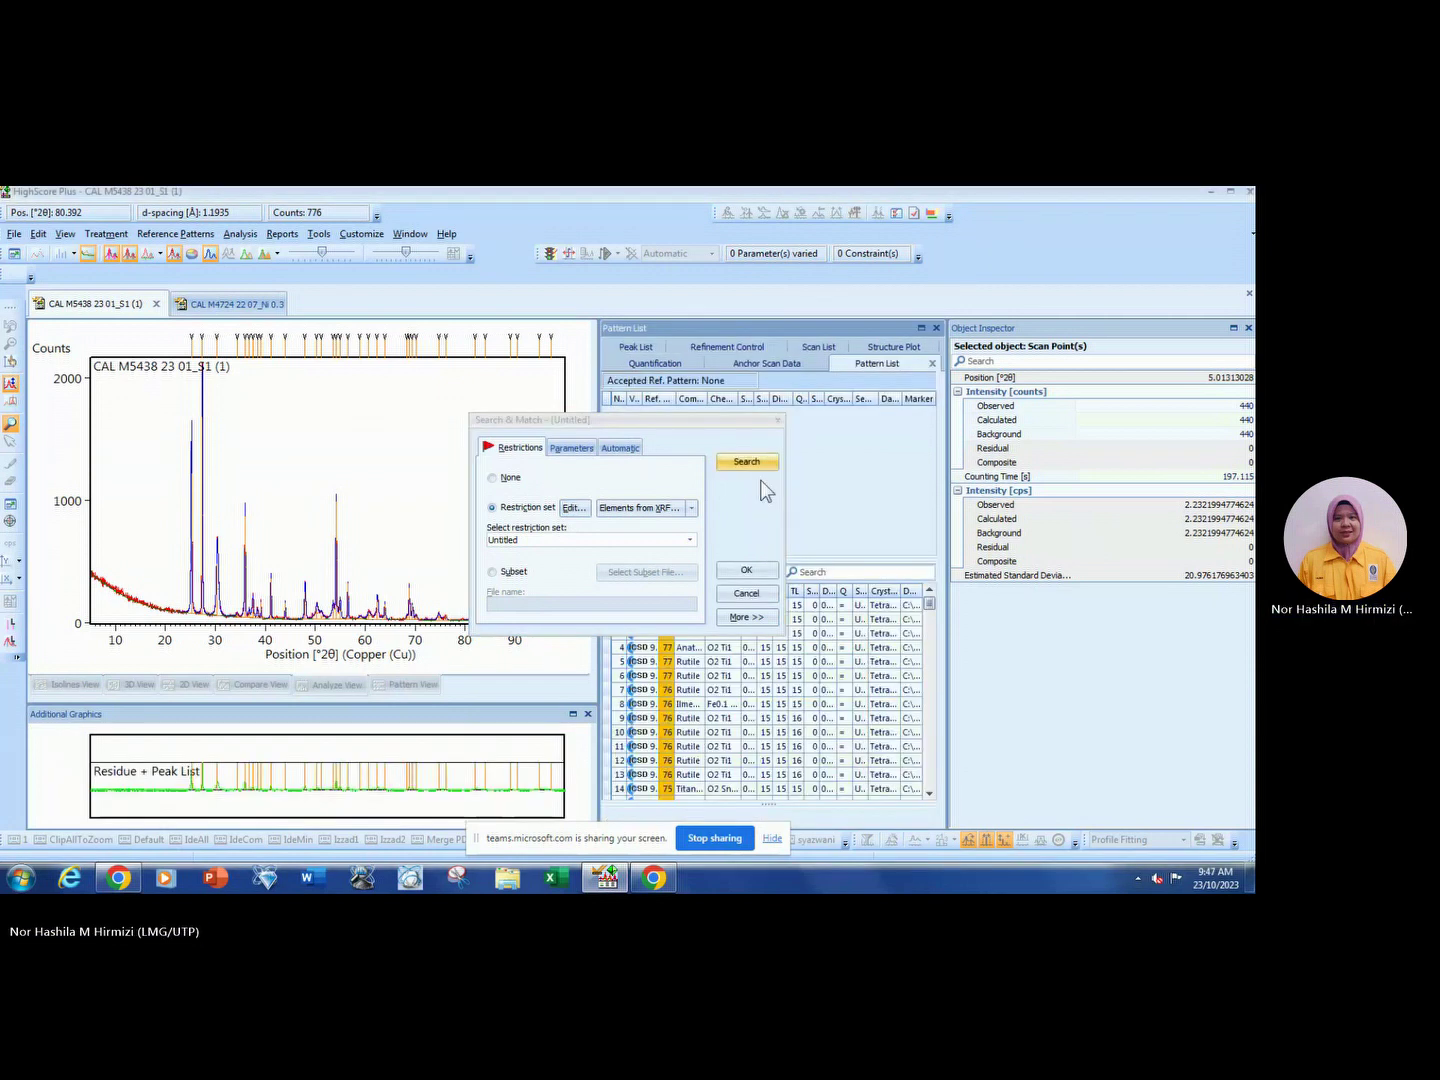
left_click(746, 571)
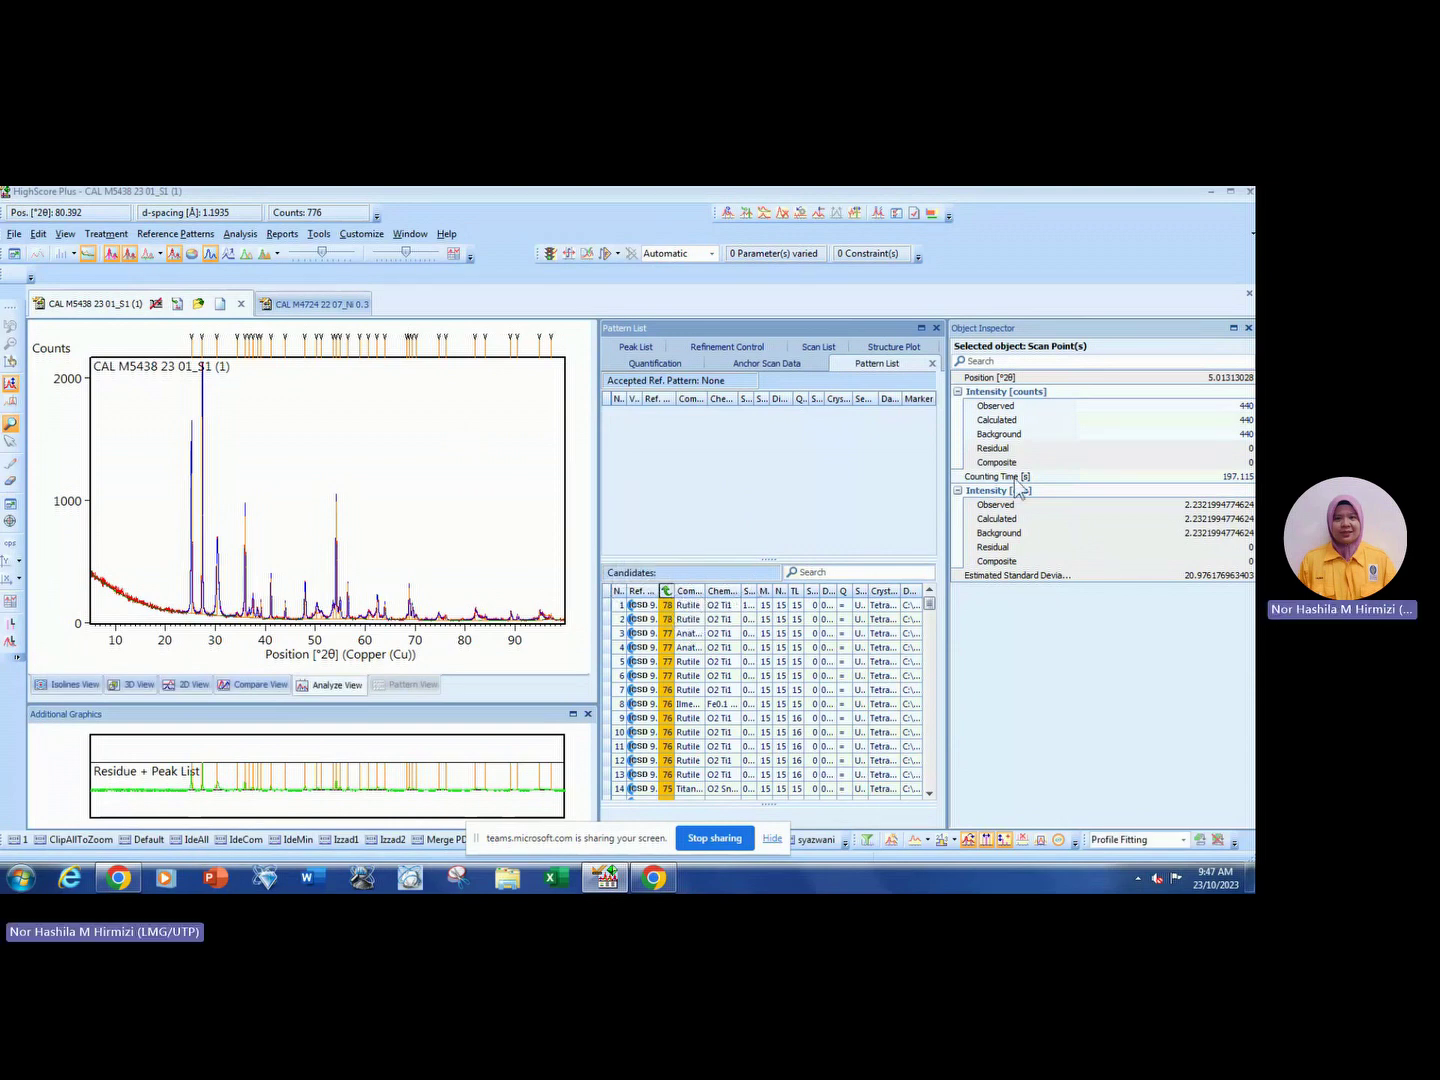
left_click(1247, 328)
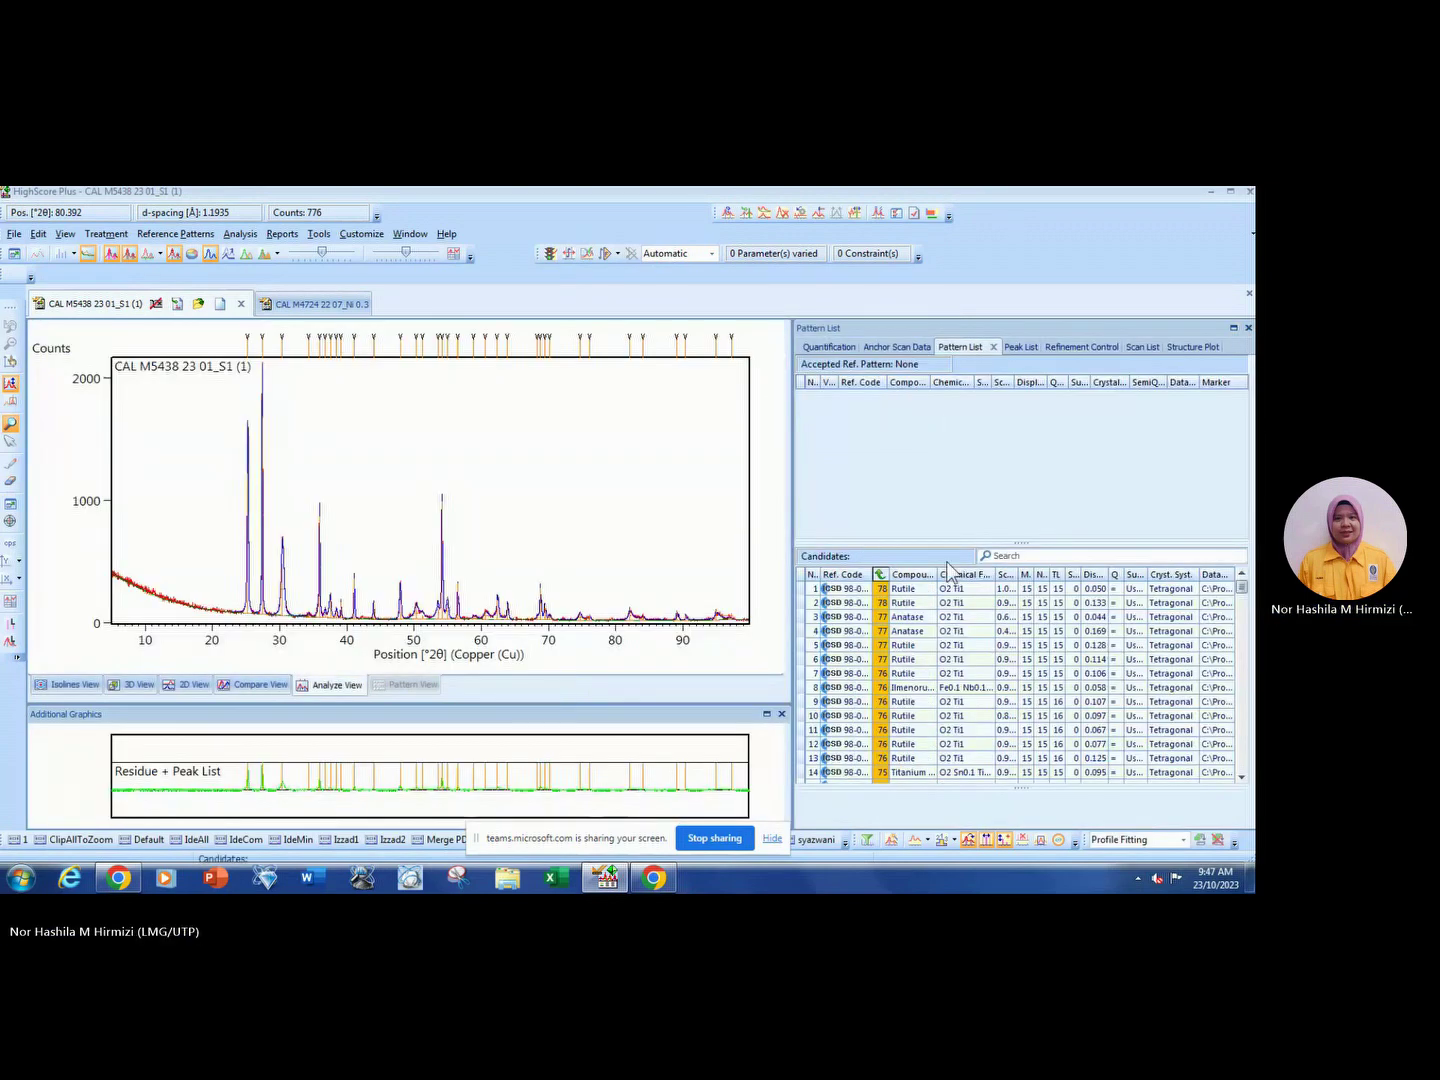
left_click_drag(792, 568, 700, 565)
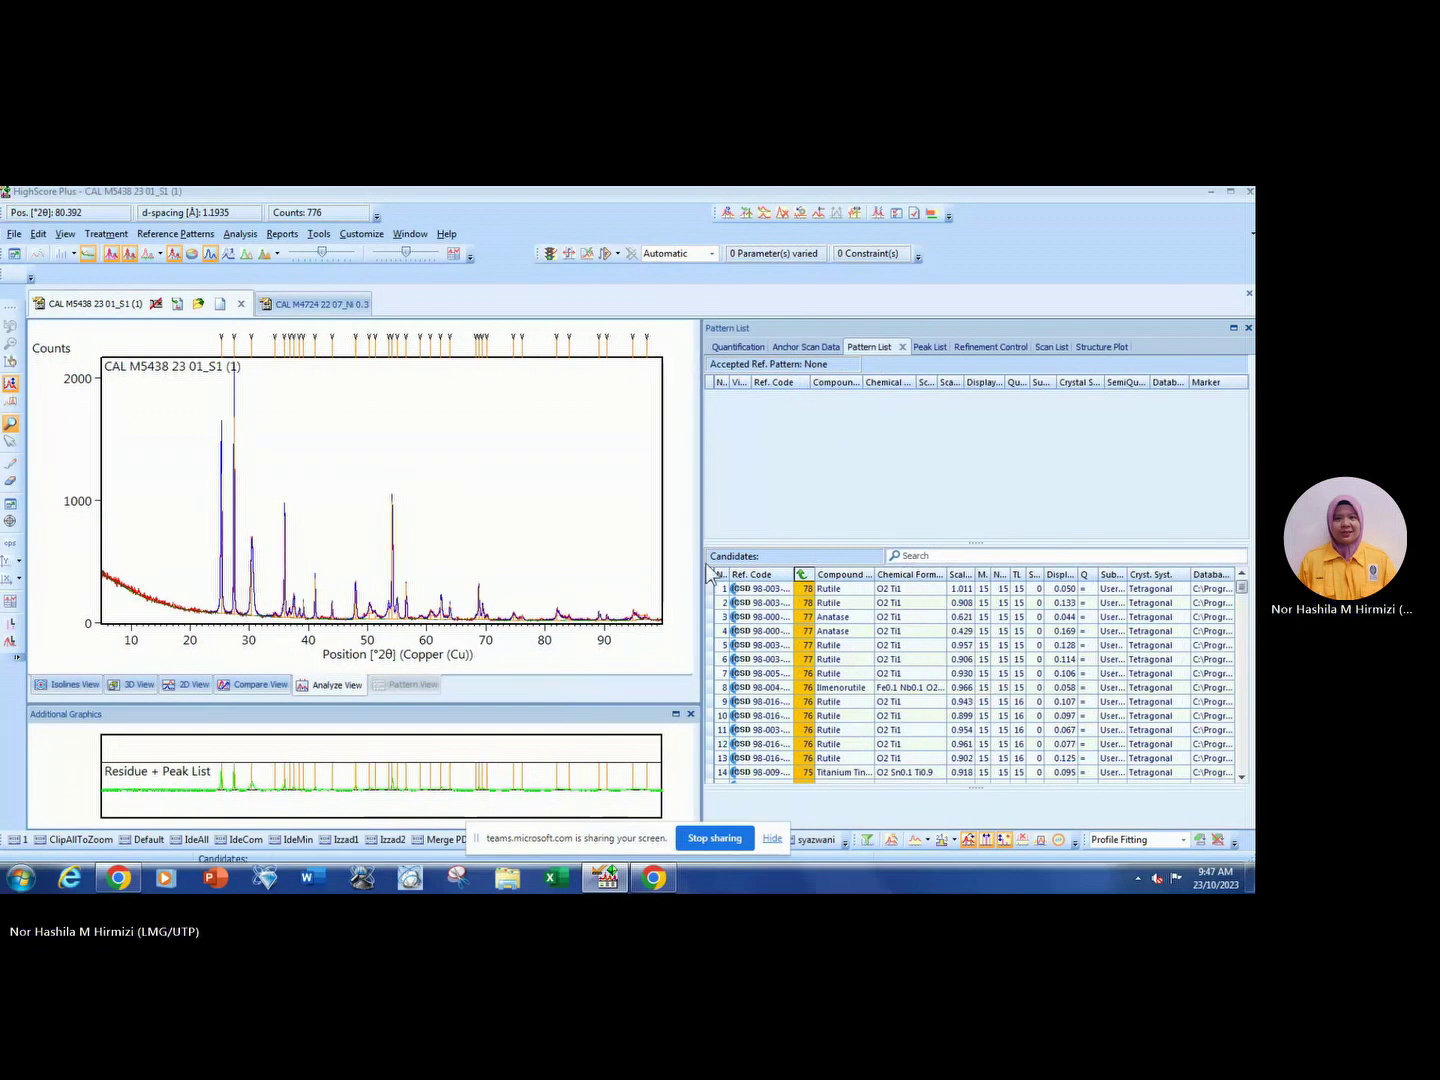
Enlarge the Additional Graphics area and compare the Rutile candidates 98-003-3839 and 98-003-9170 with the scan's peaks.
left_click(853, 589)
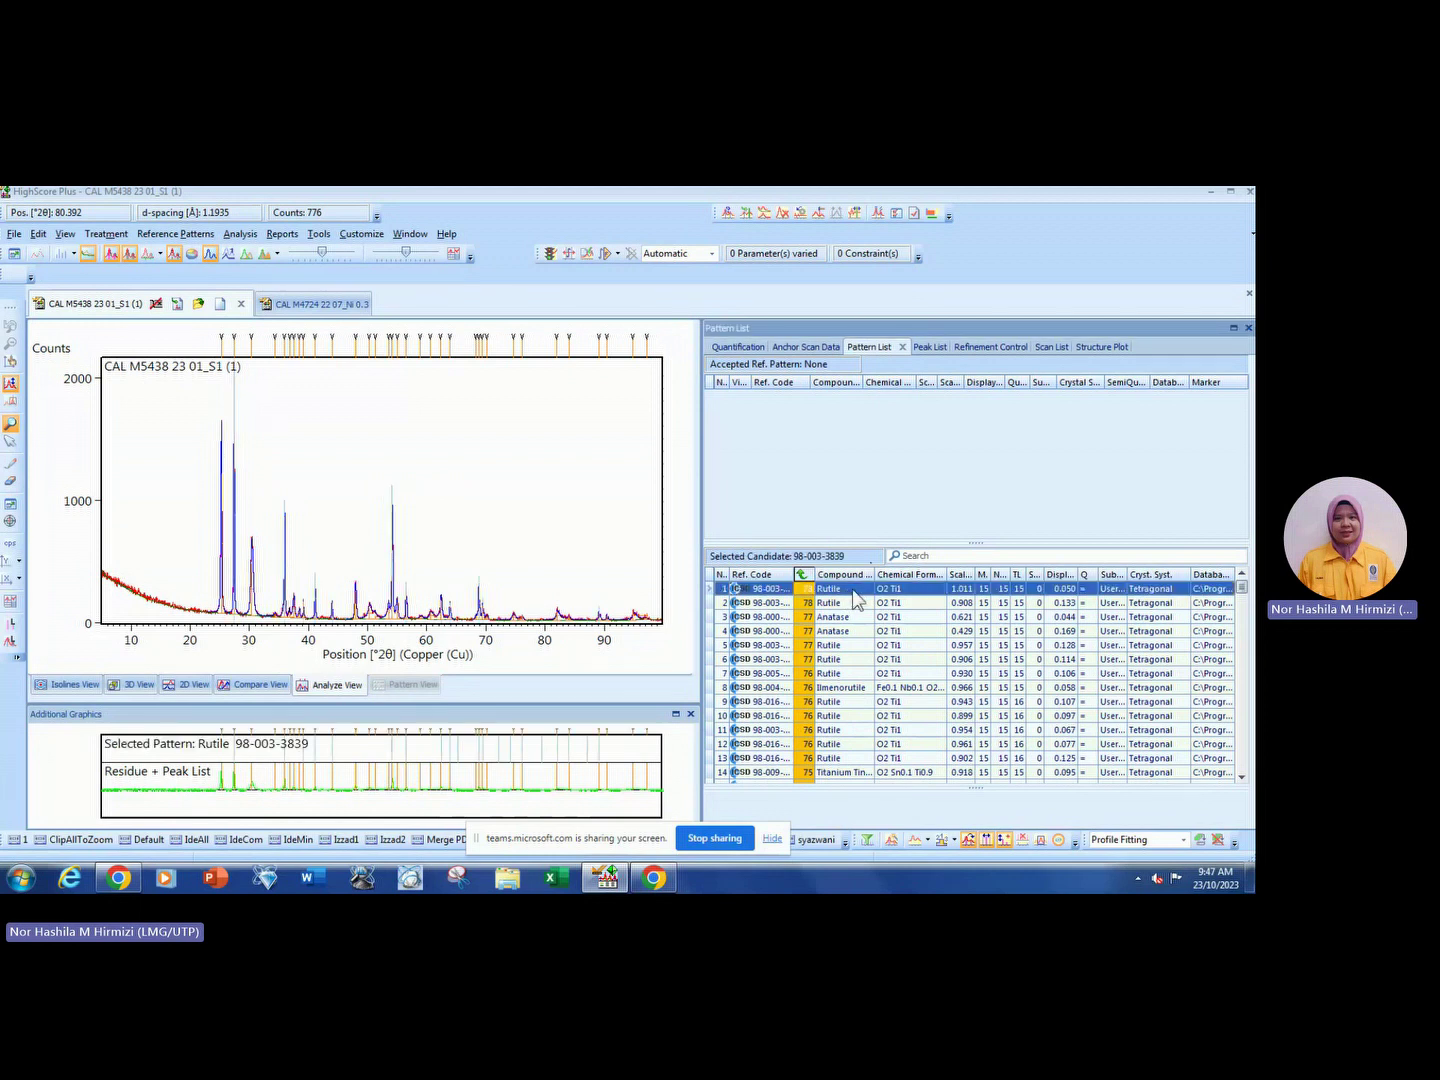
left_click_drag(451, 702, 451, 578)
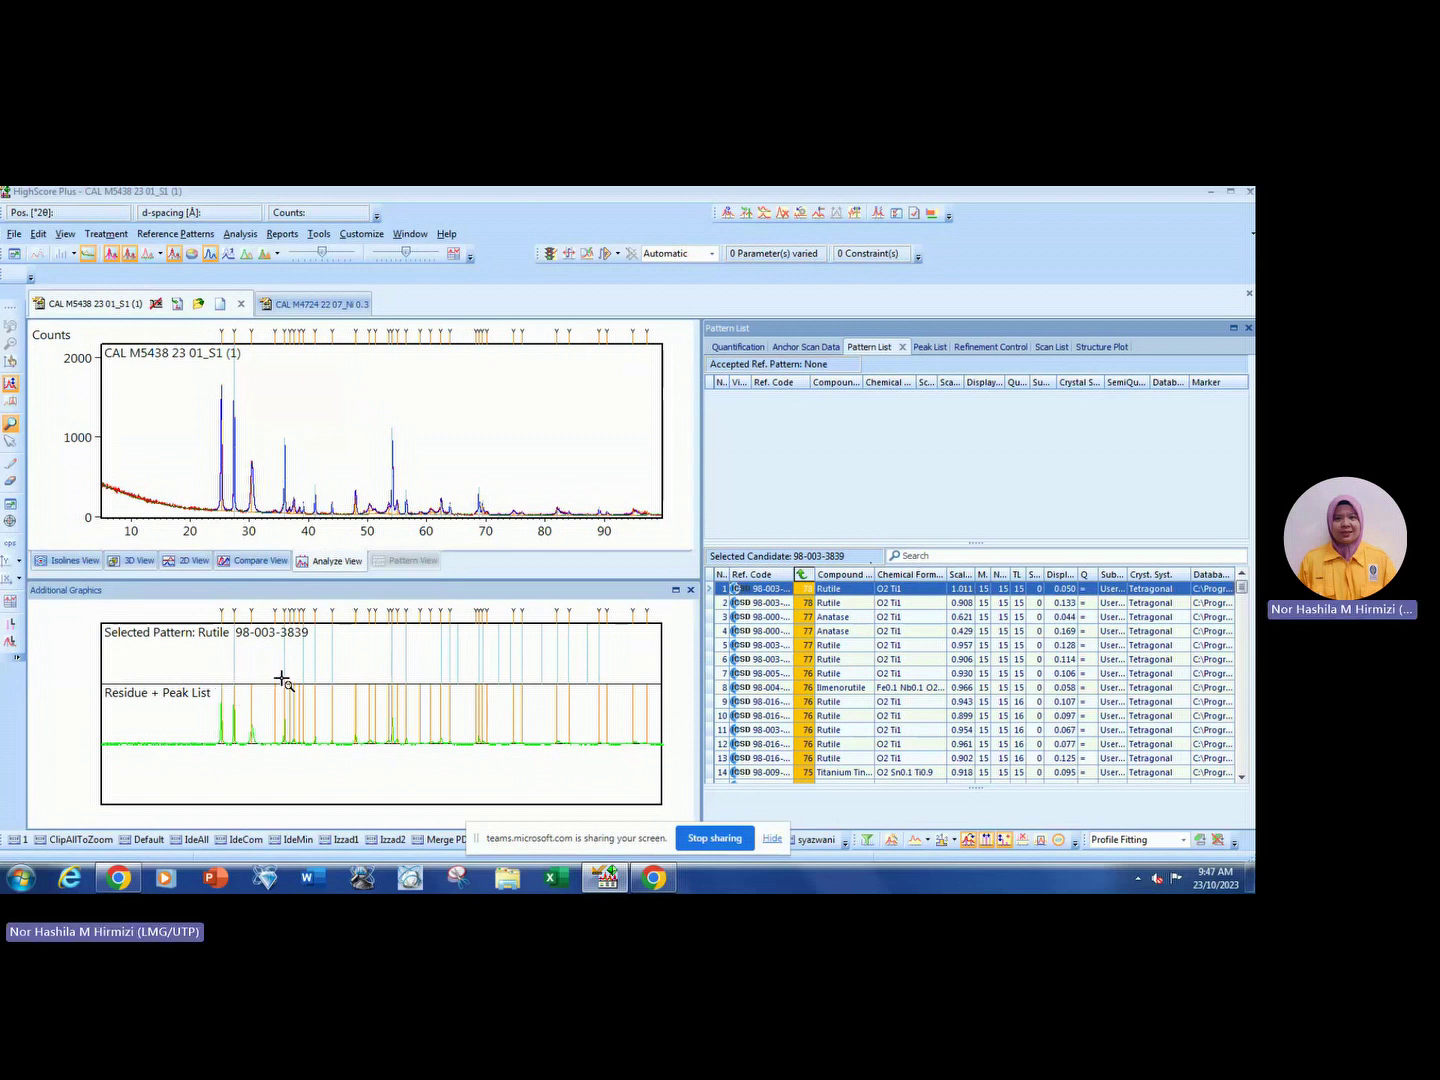
left_click(312, 679)
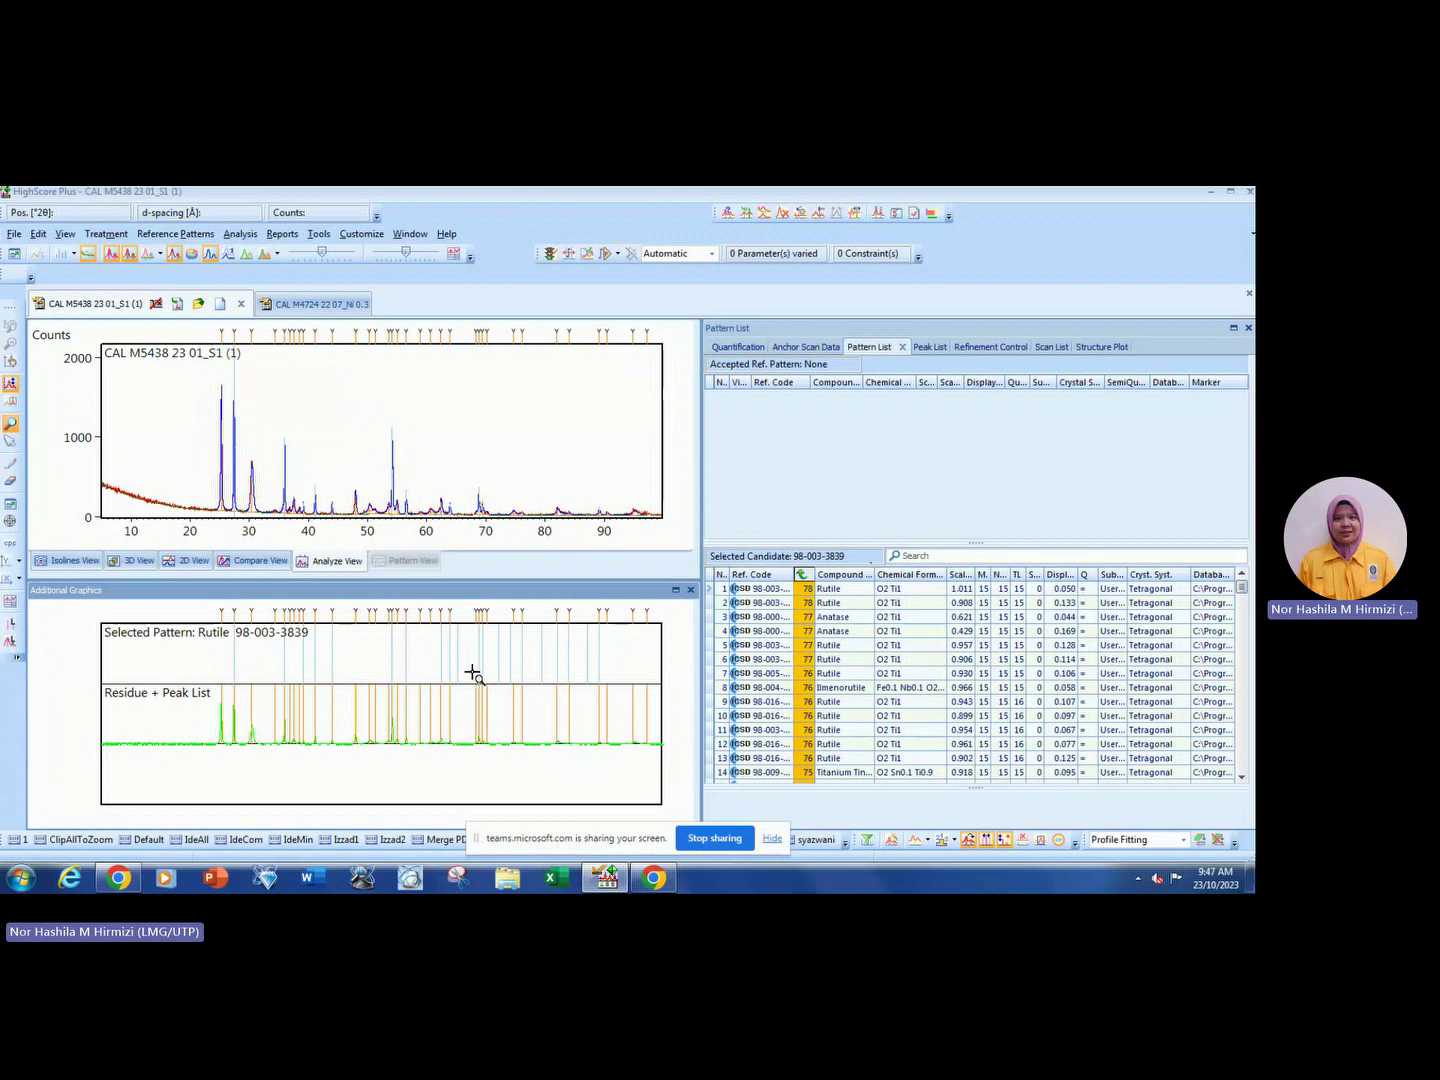
left_click(831, 591)
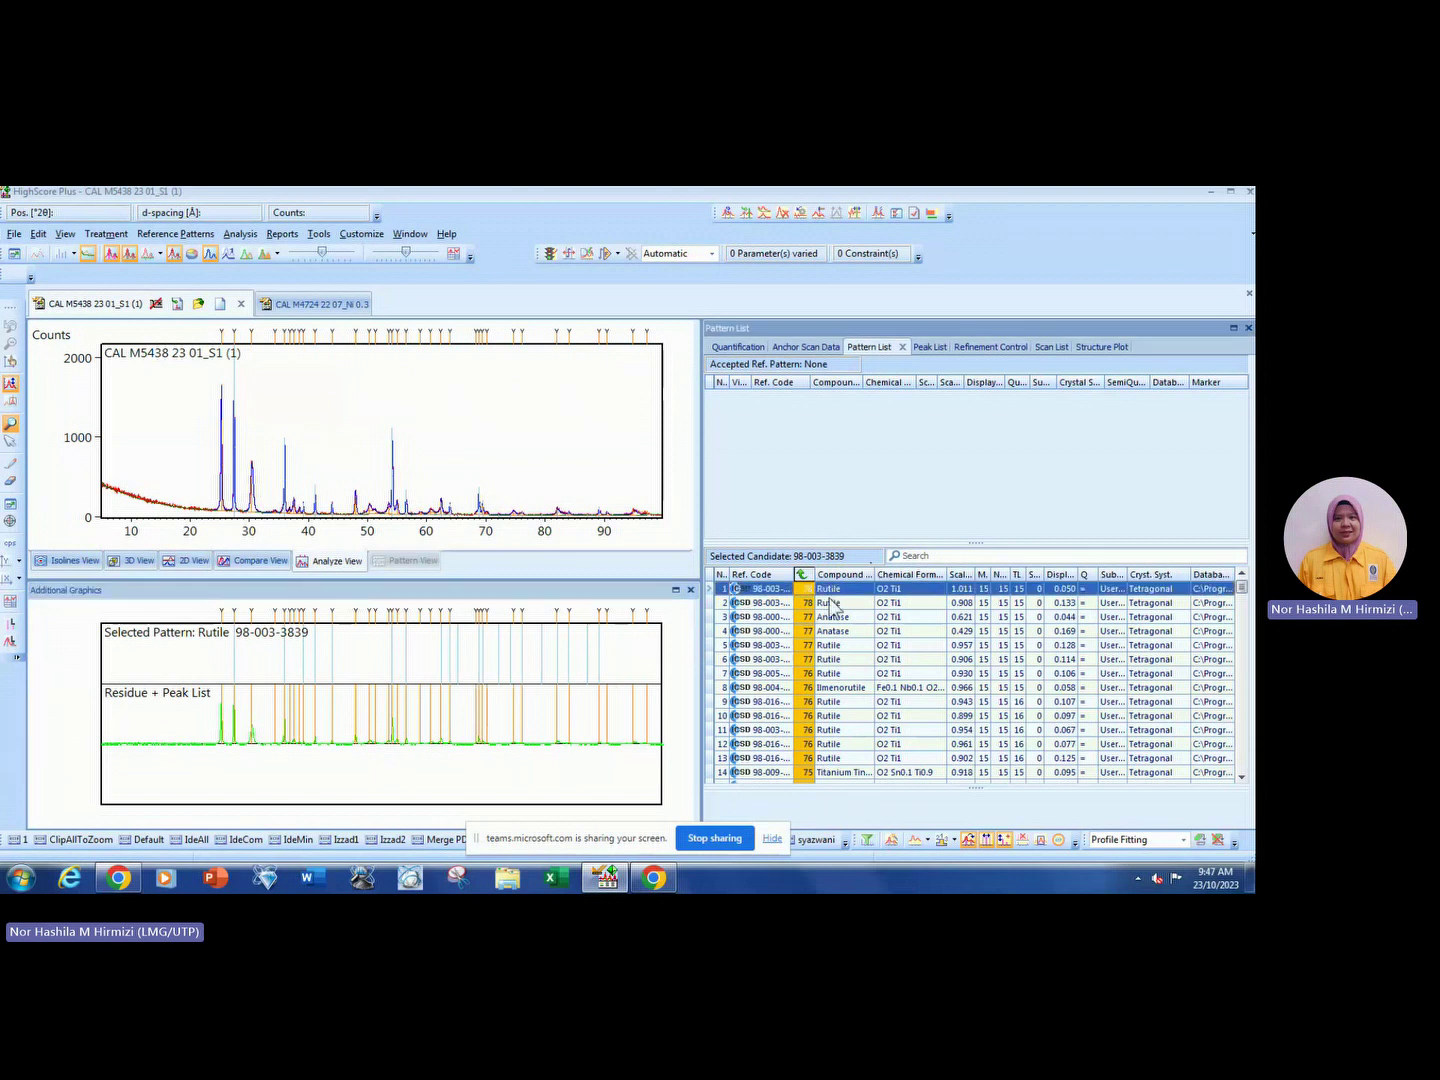
left_click(830, 604)
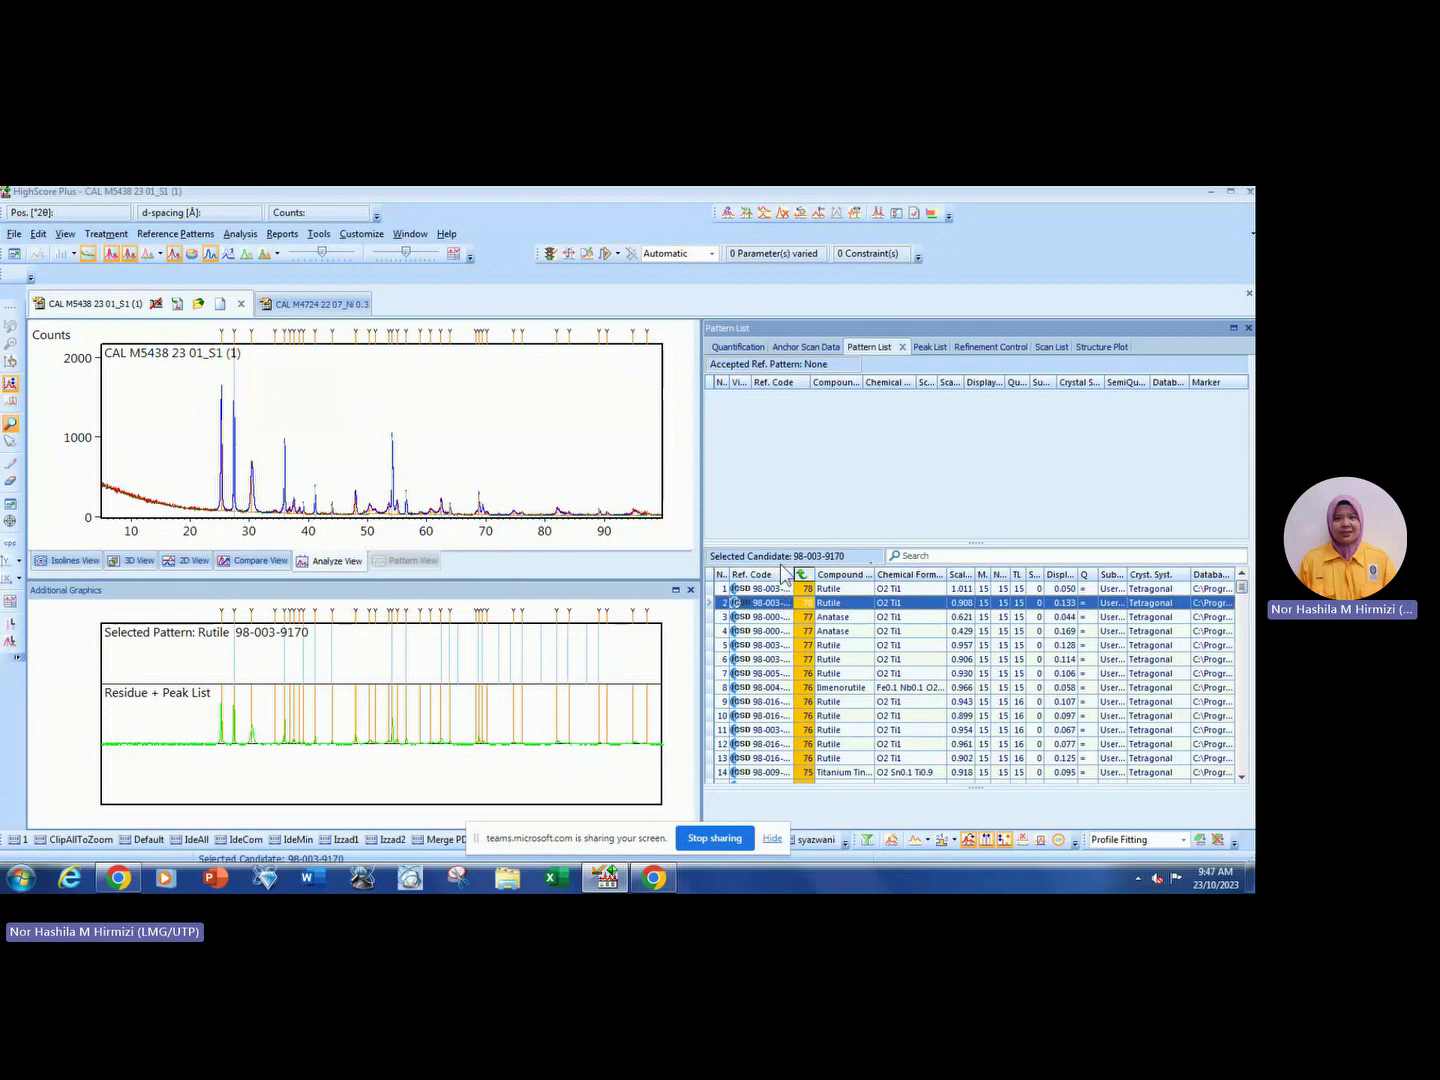
Compare the Anatase candidates, including 98-000-9854, and the Rutile candidate 98-003-3840 with the scan's peaks.
left_click(829, 618)
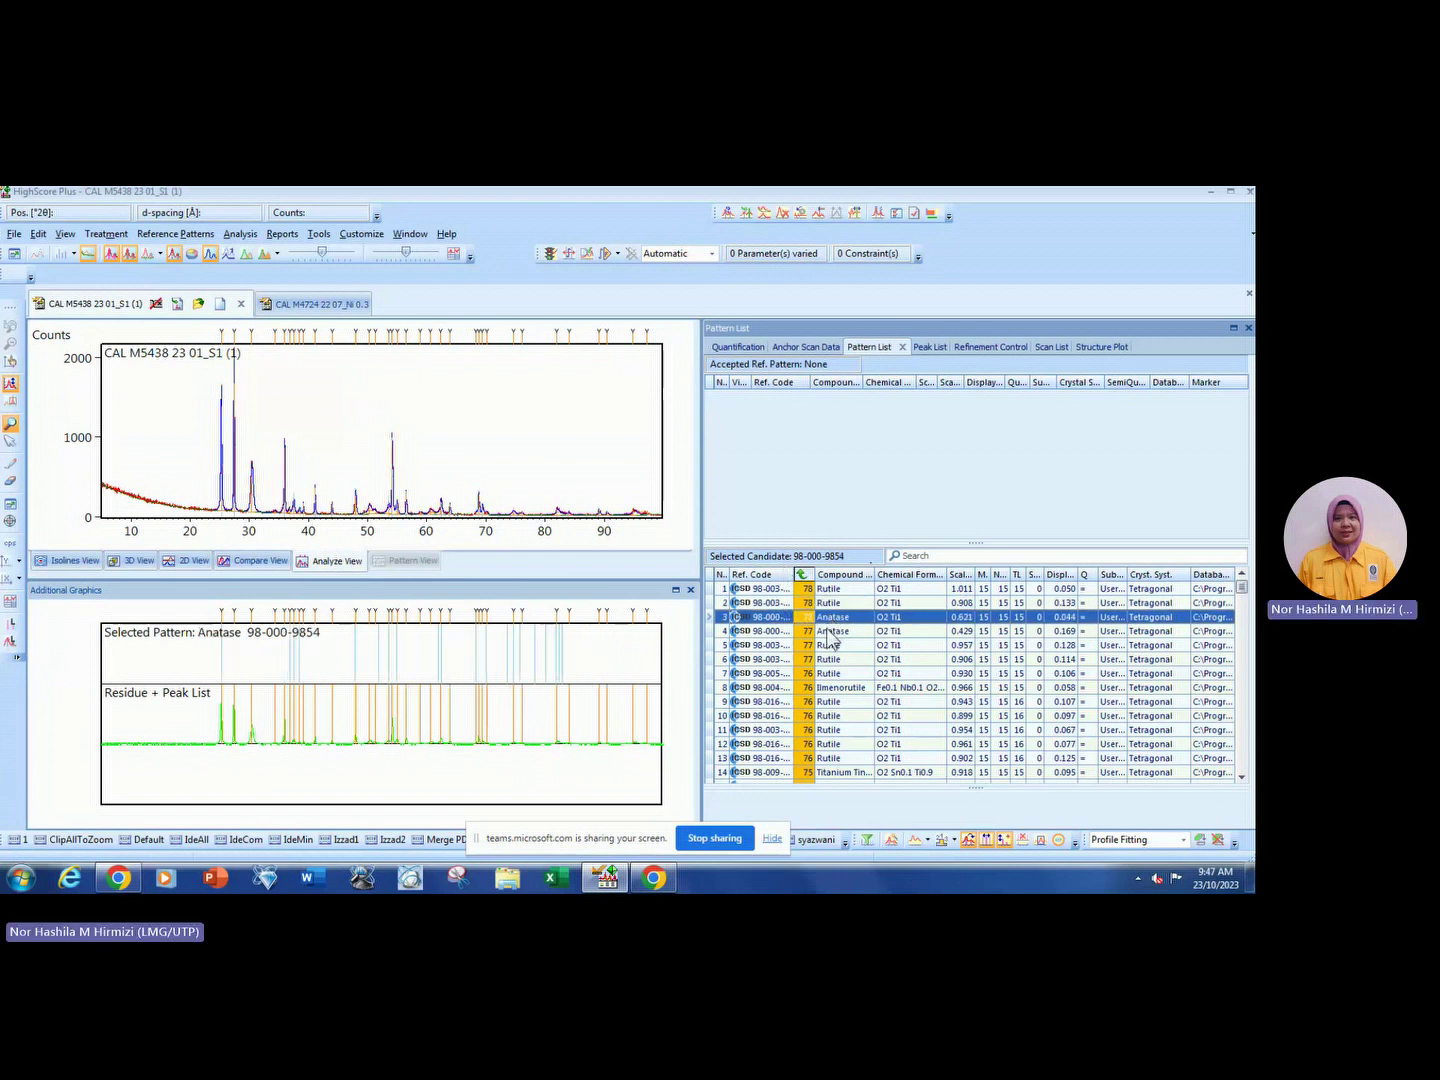
left_click(830, 632)
left_click(830, 646)
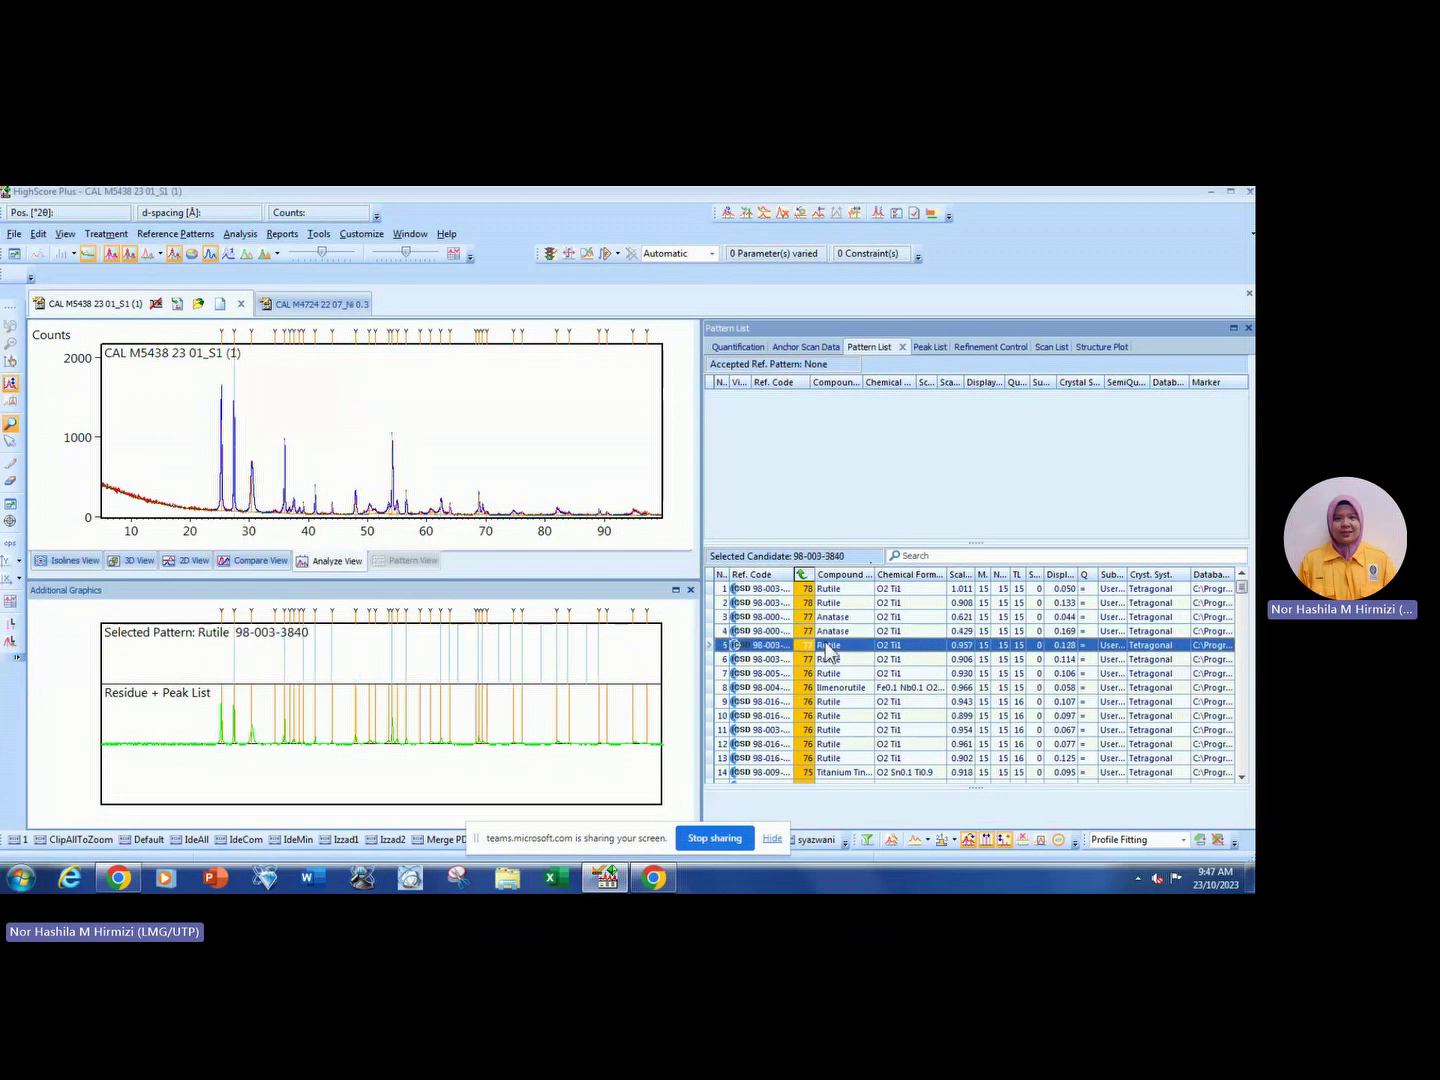
Accept Rutile 98-003-3839, Anatase 98-000-9855 and Zirconia 98-009-2091 from the candidates as reference patterns for the scan.
left_click(831, 589)
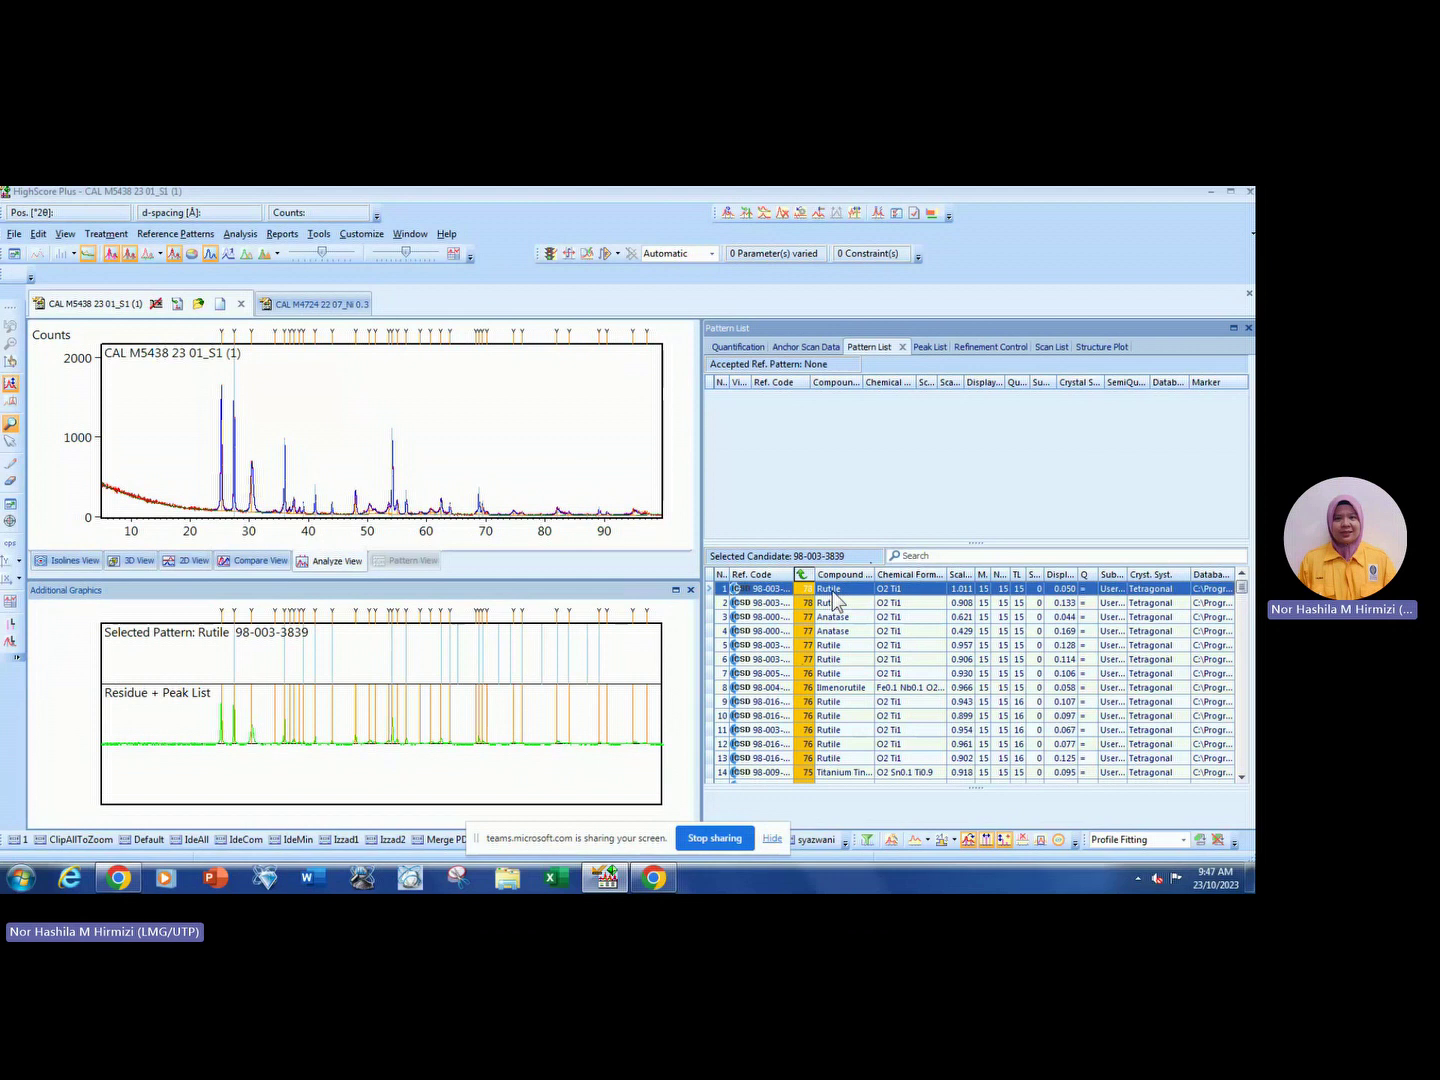
left_click_drag(833, 592, 833, 409)
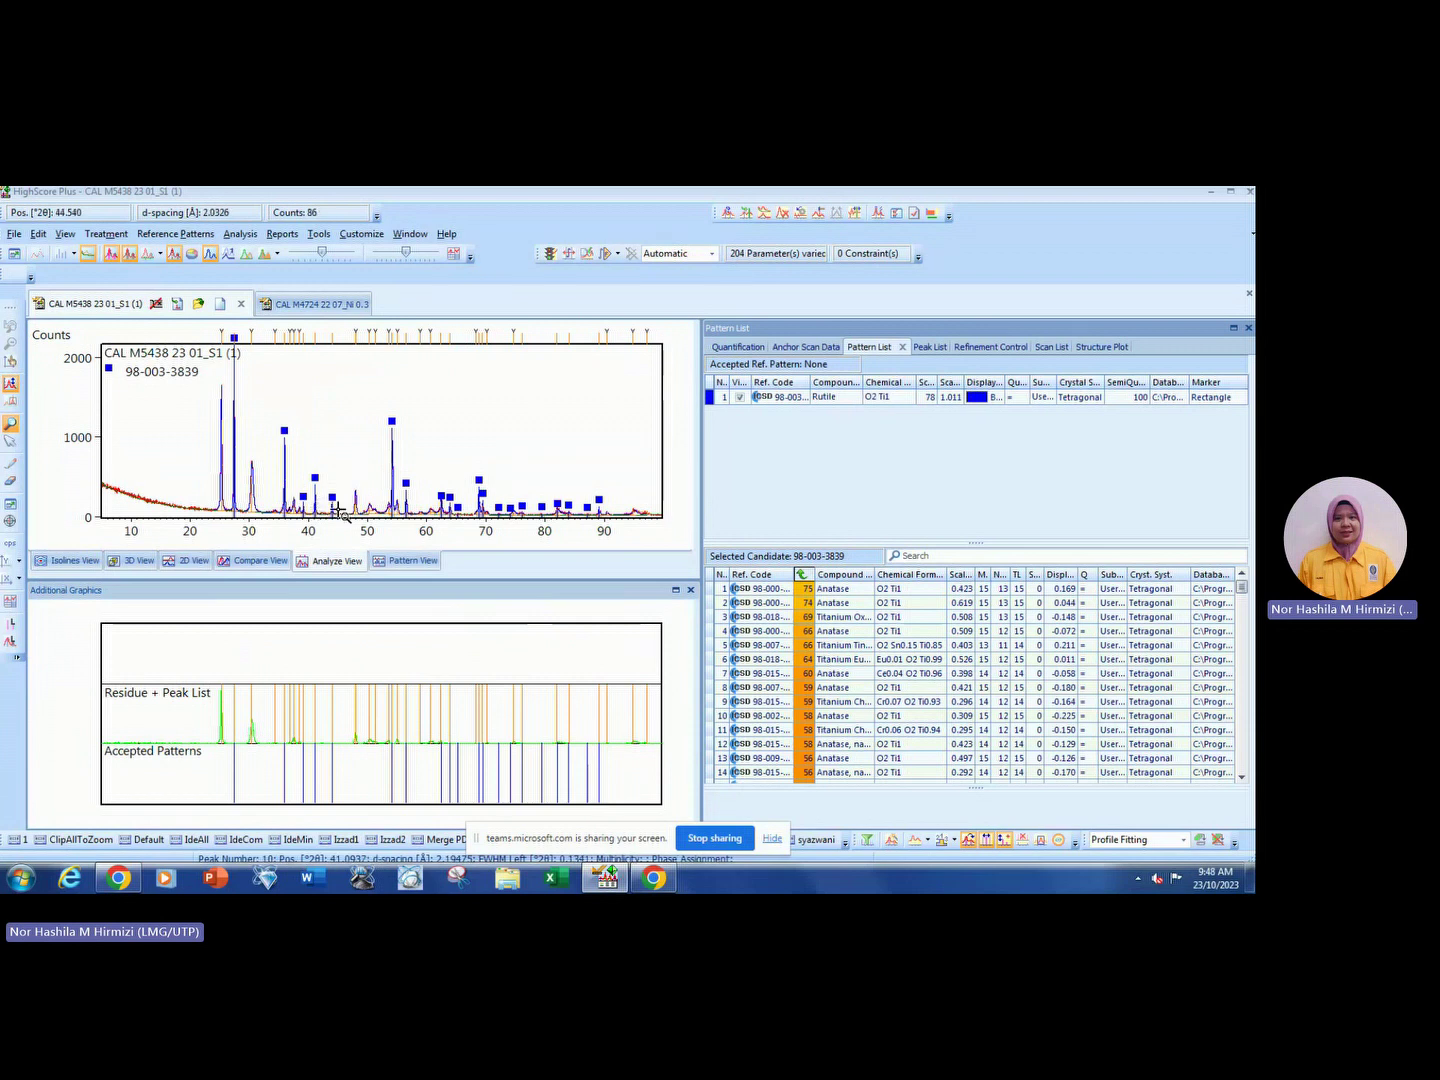
mouse_move(283, 460)
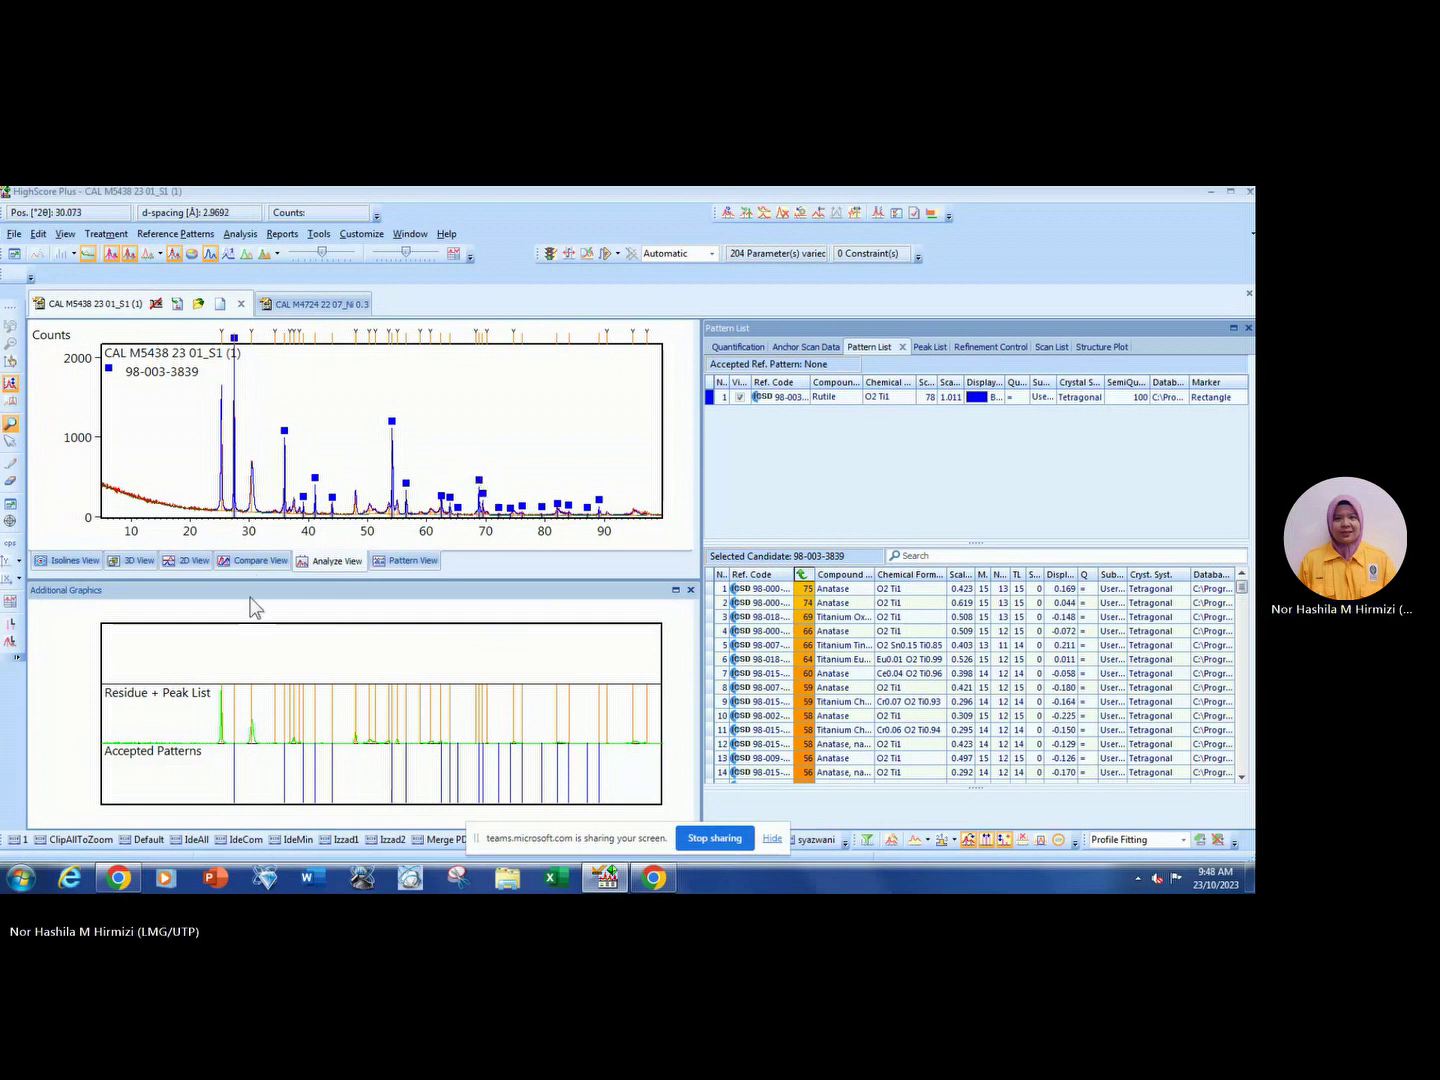
left_click(836, 590)
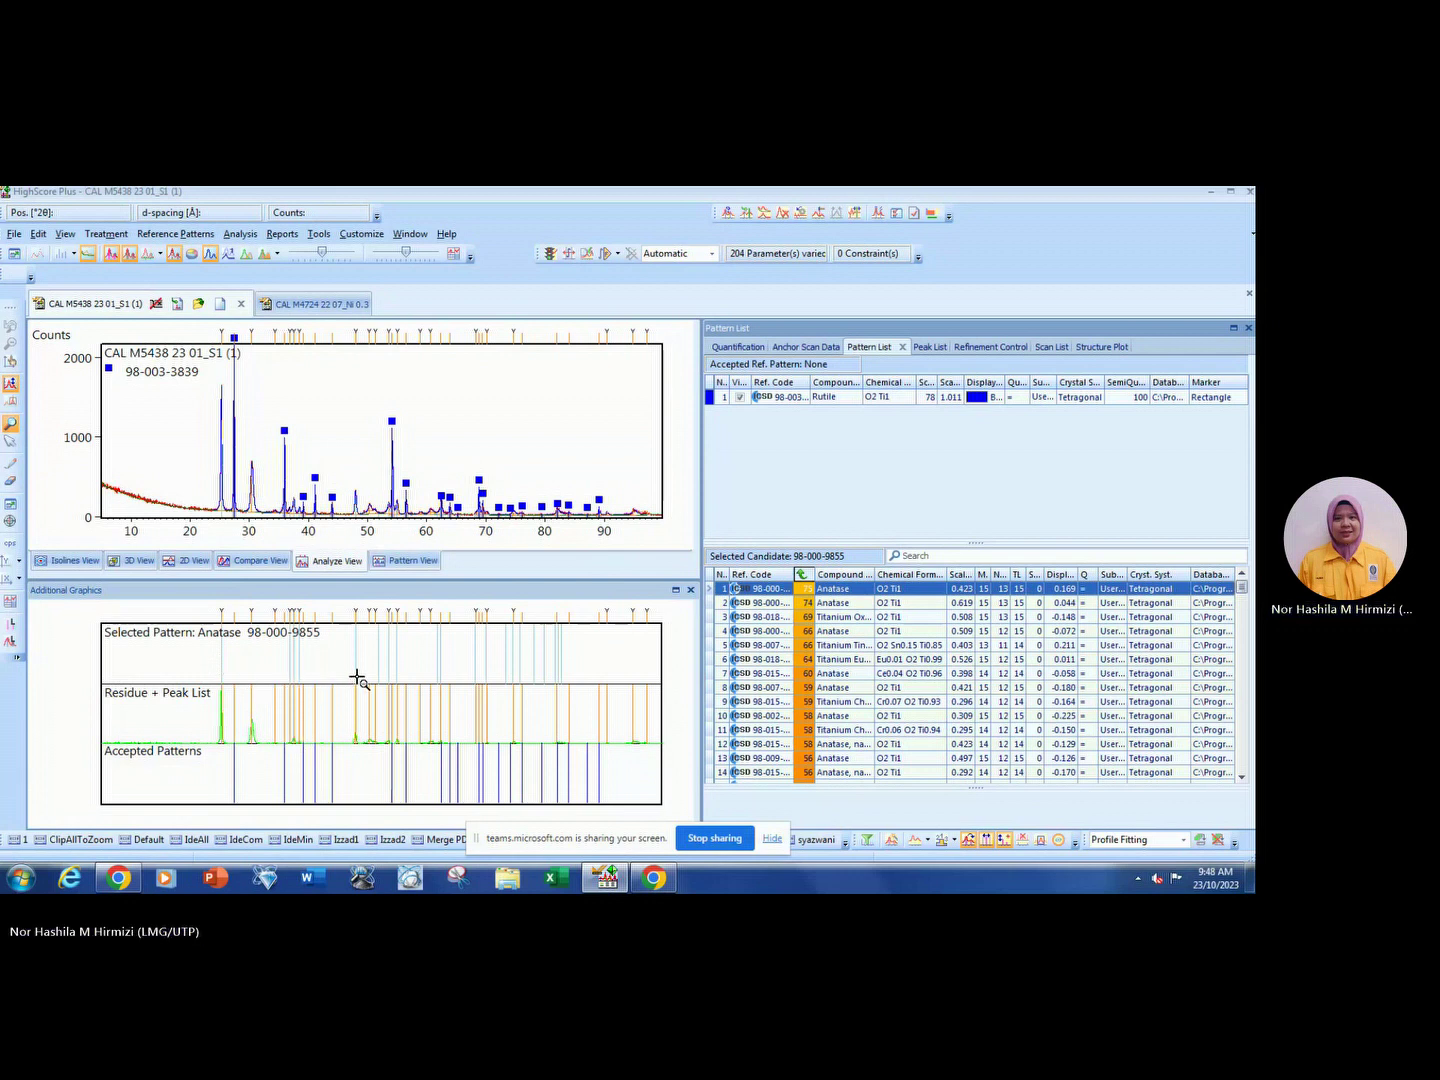
left_click_drag(828, 598, 758, 492)
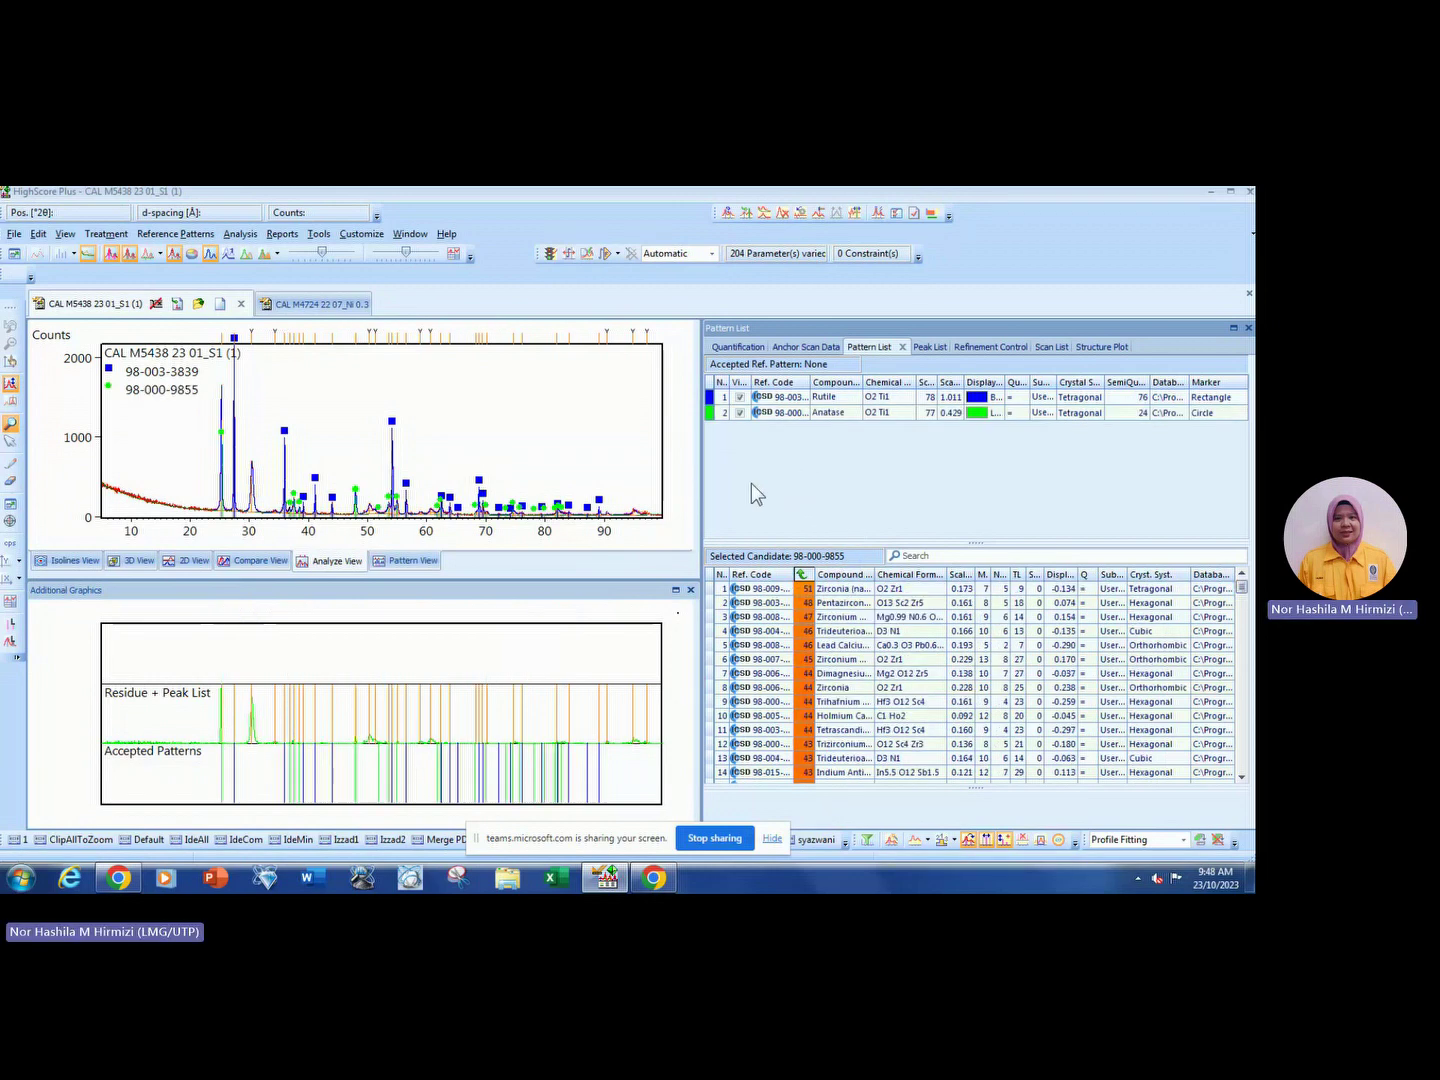
mouse_move(297, 331)
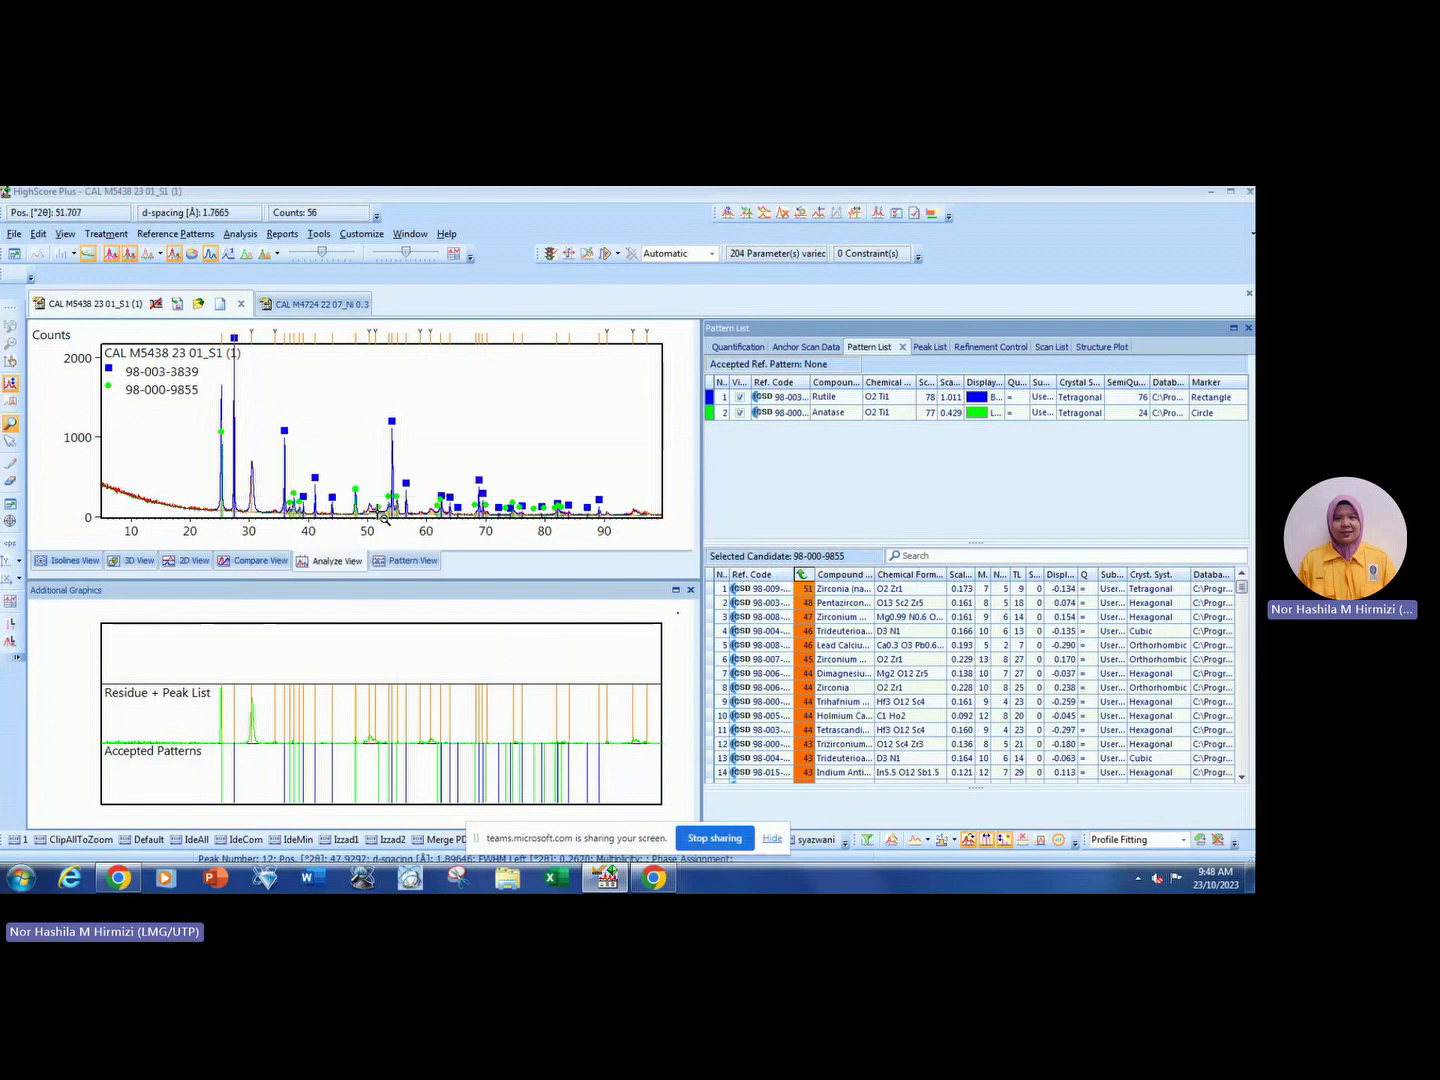
mouse_move(437, 521)
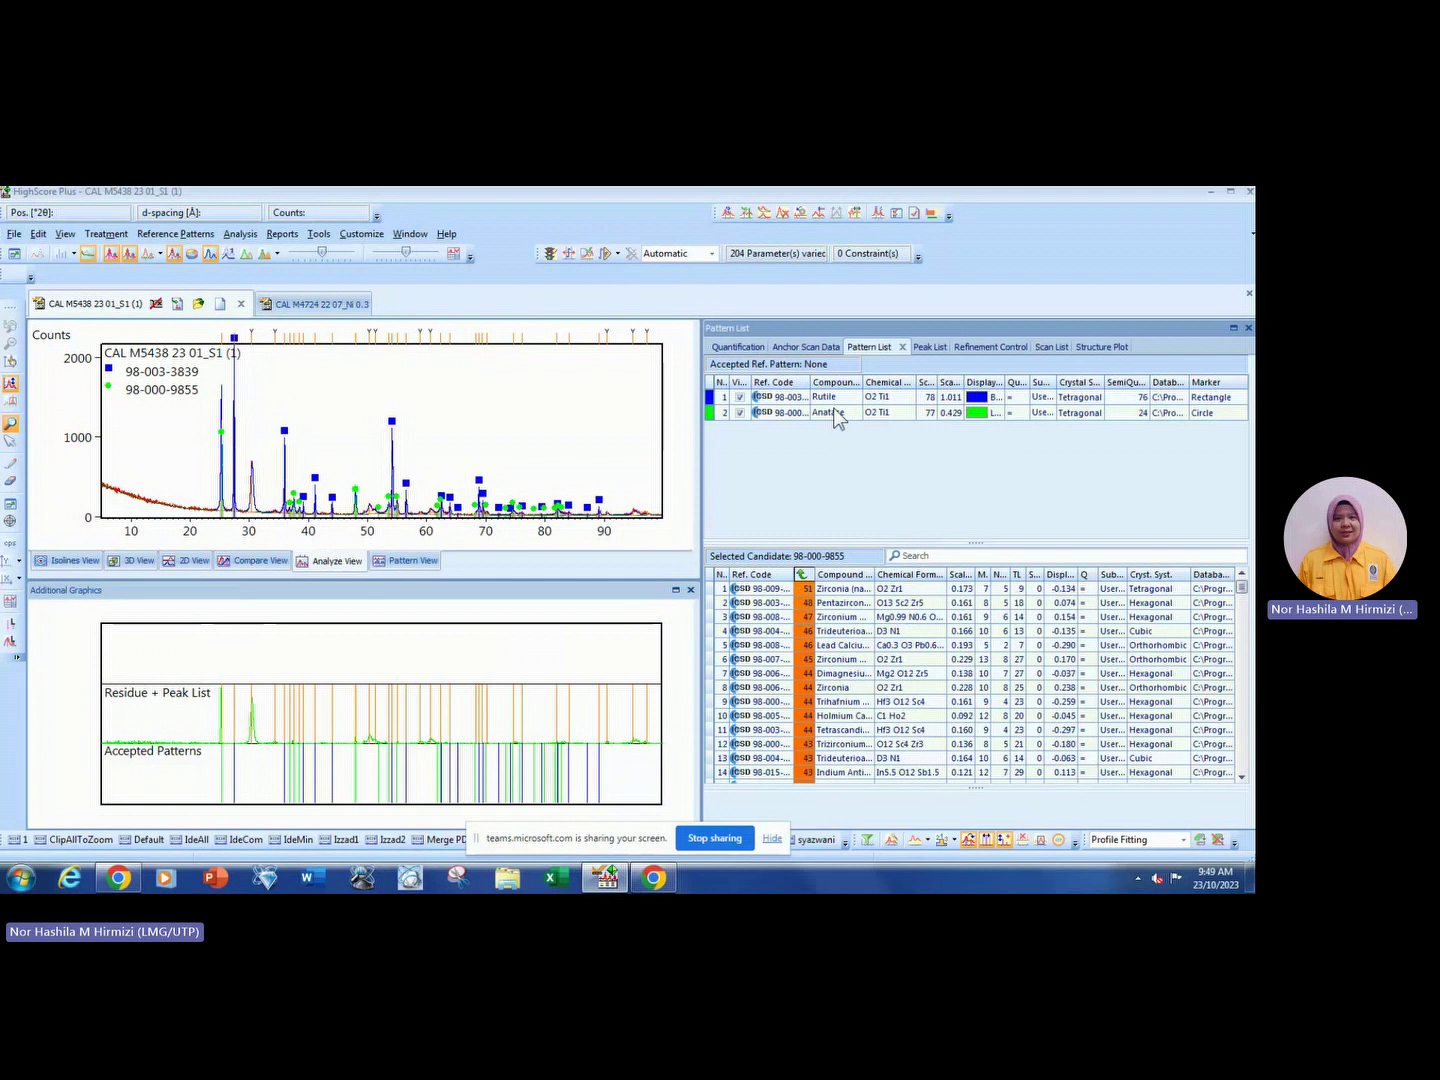
left_click(852, 593)
left_click_drag(852, 592, 860, 477)
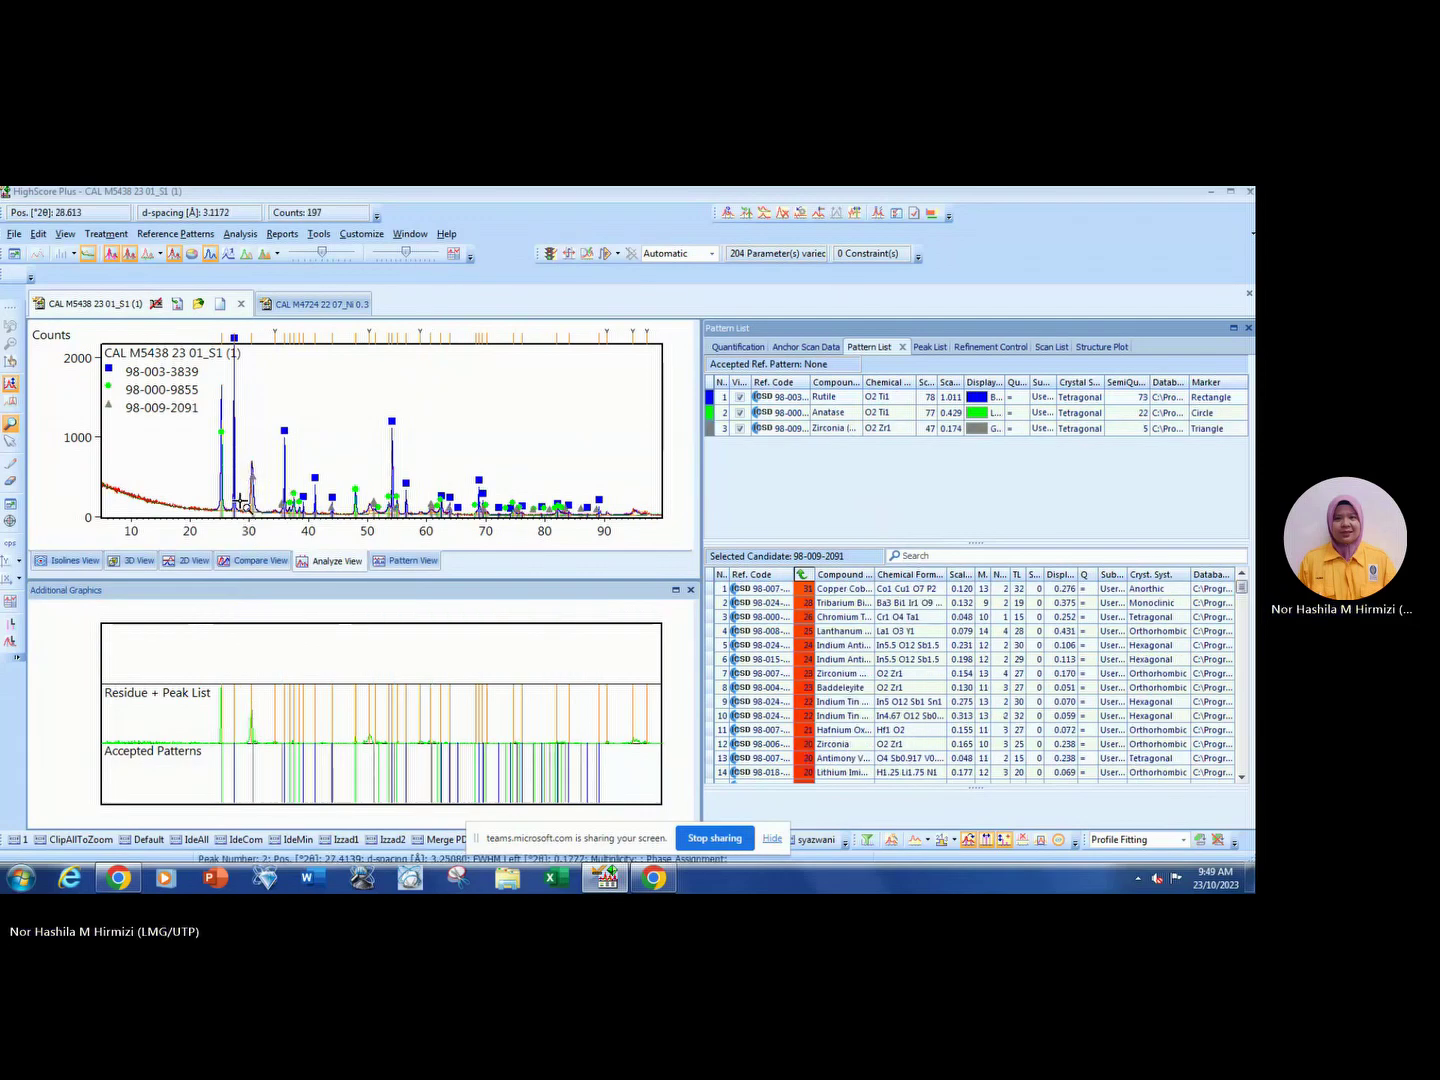
mouse_move(252, 487)
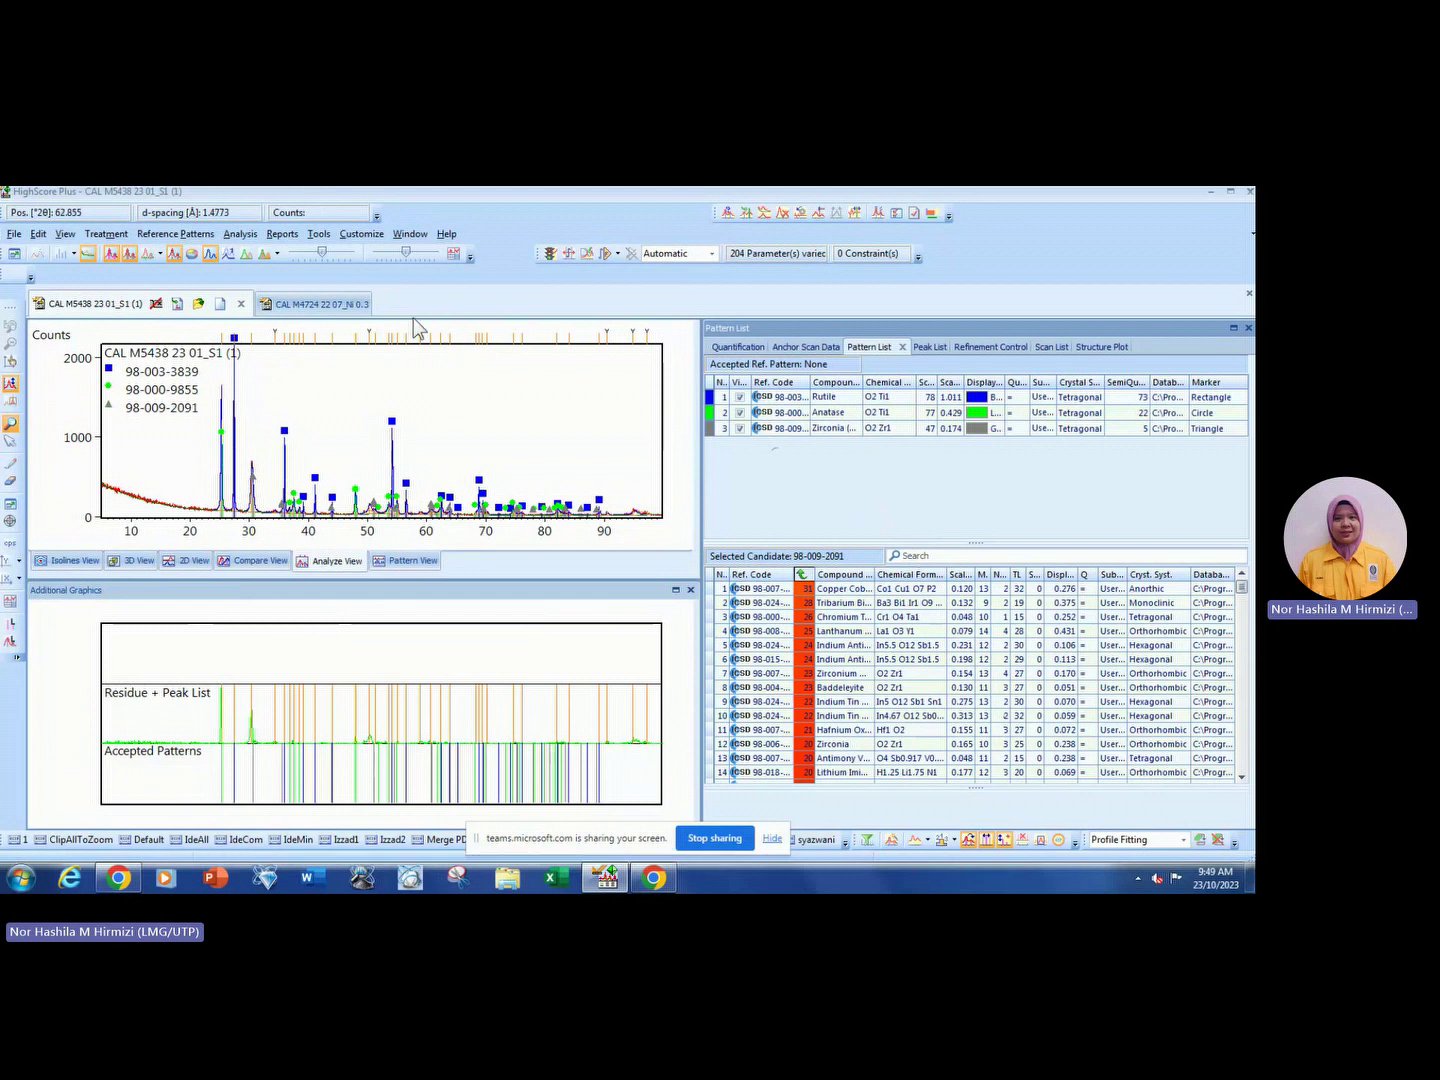
Undo the acceptance of the Zirconia, Anatase and Rutile candidates.
left_click(39, 235)
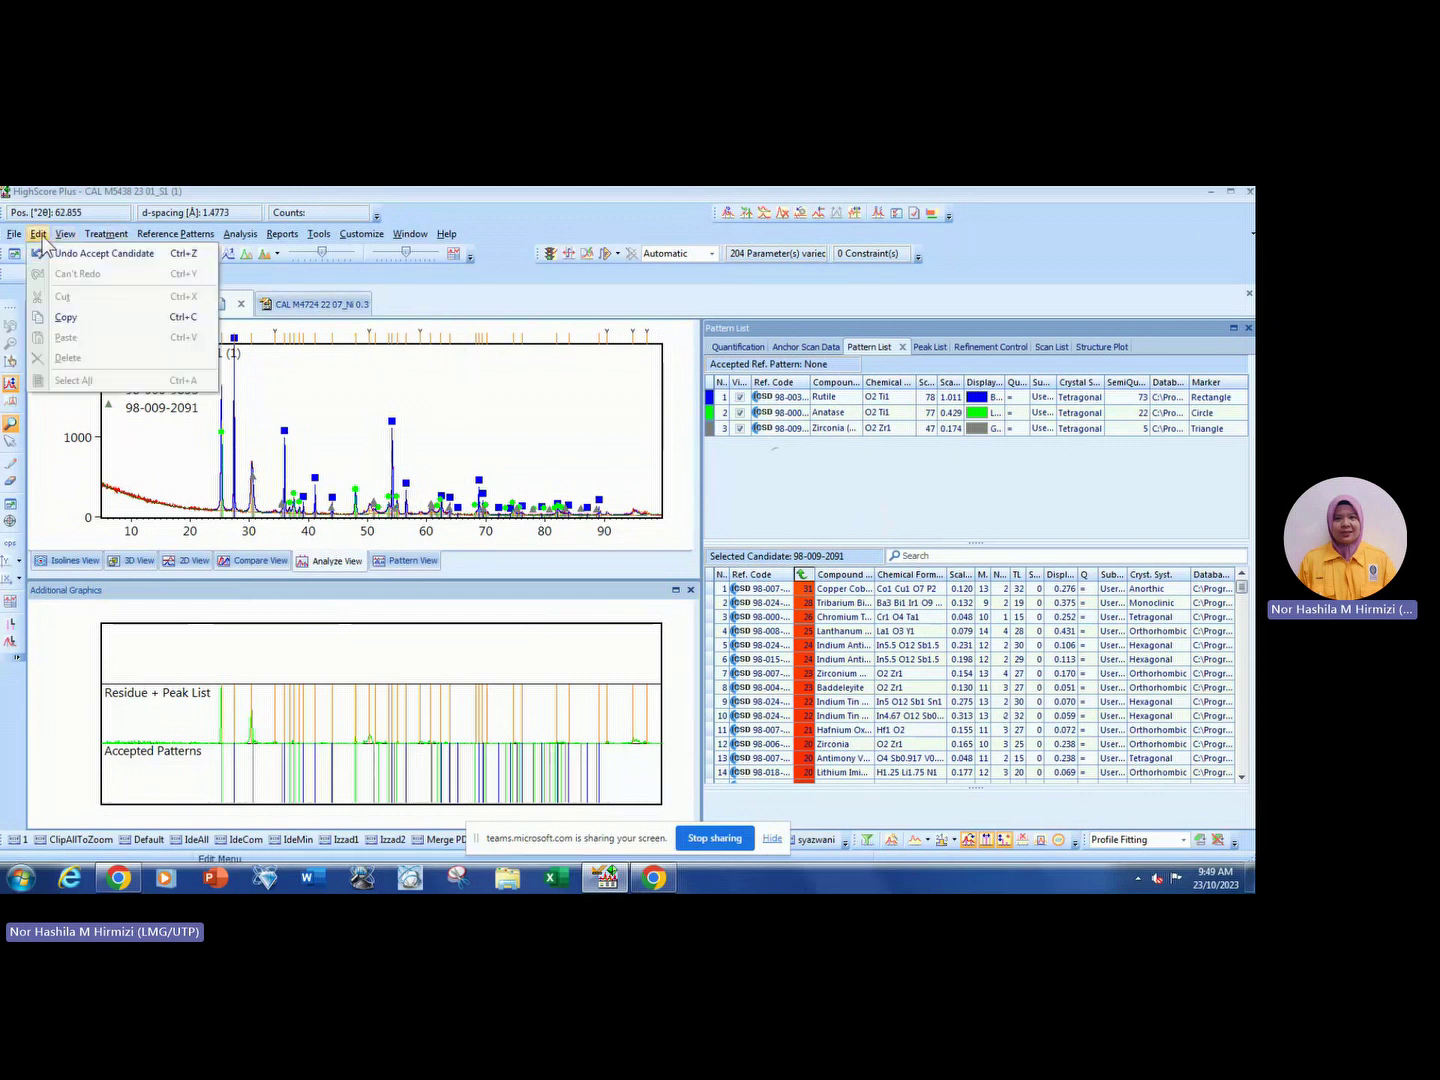
left_click(100, 253)
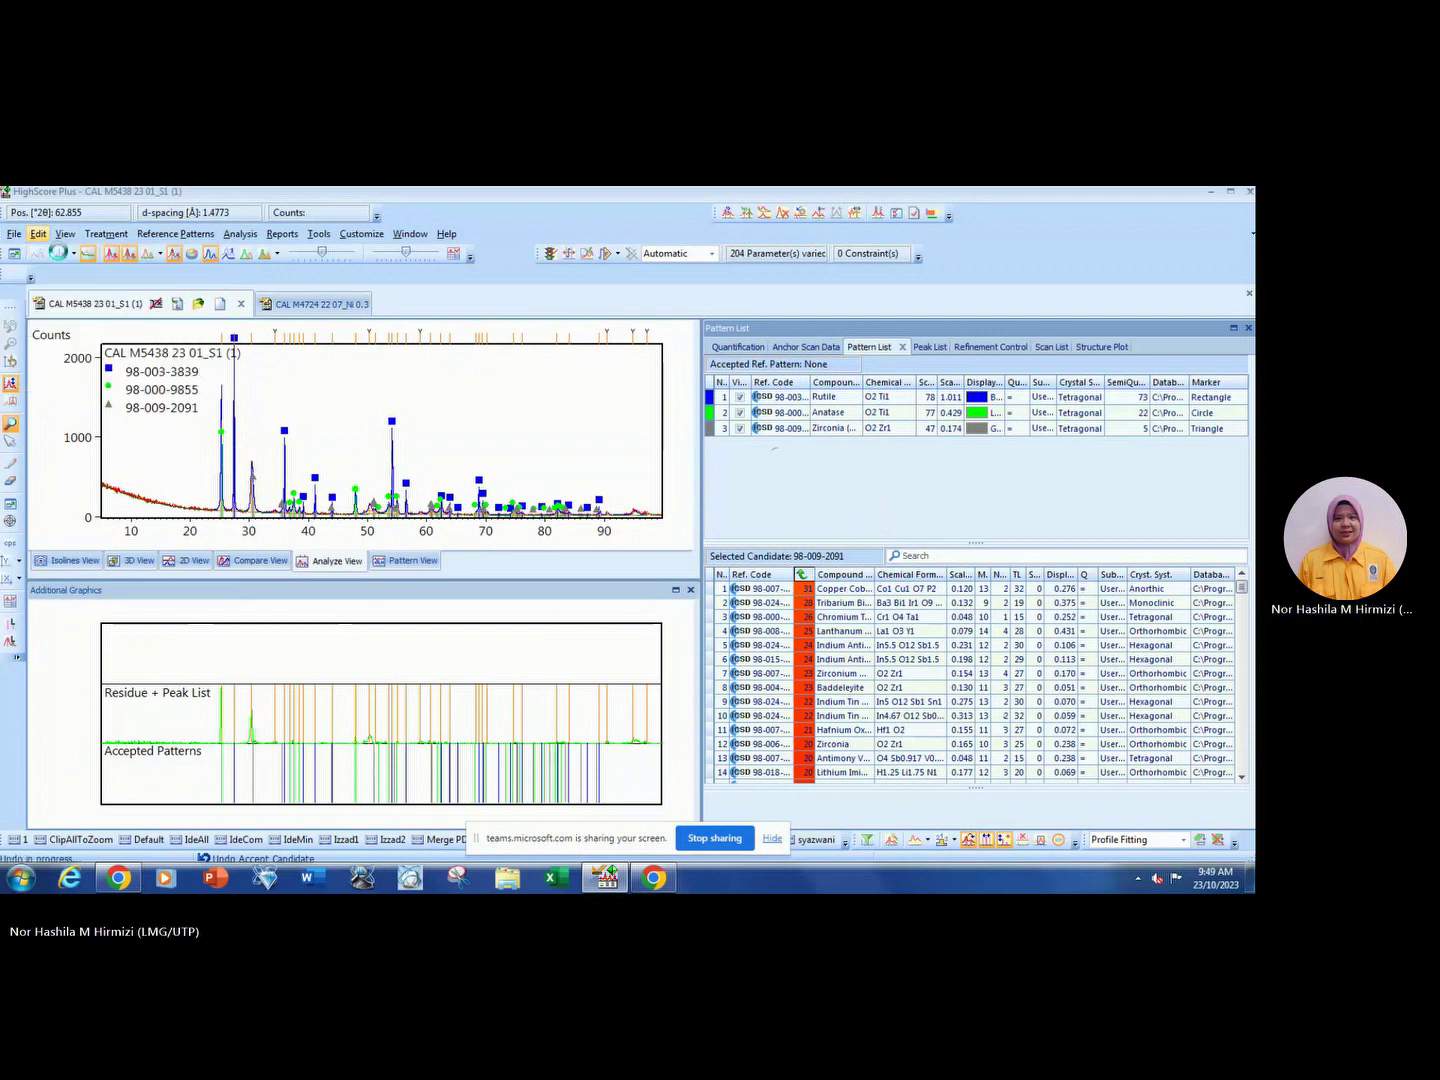
left_click(39, 237)
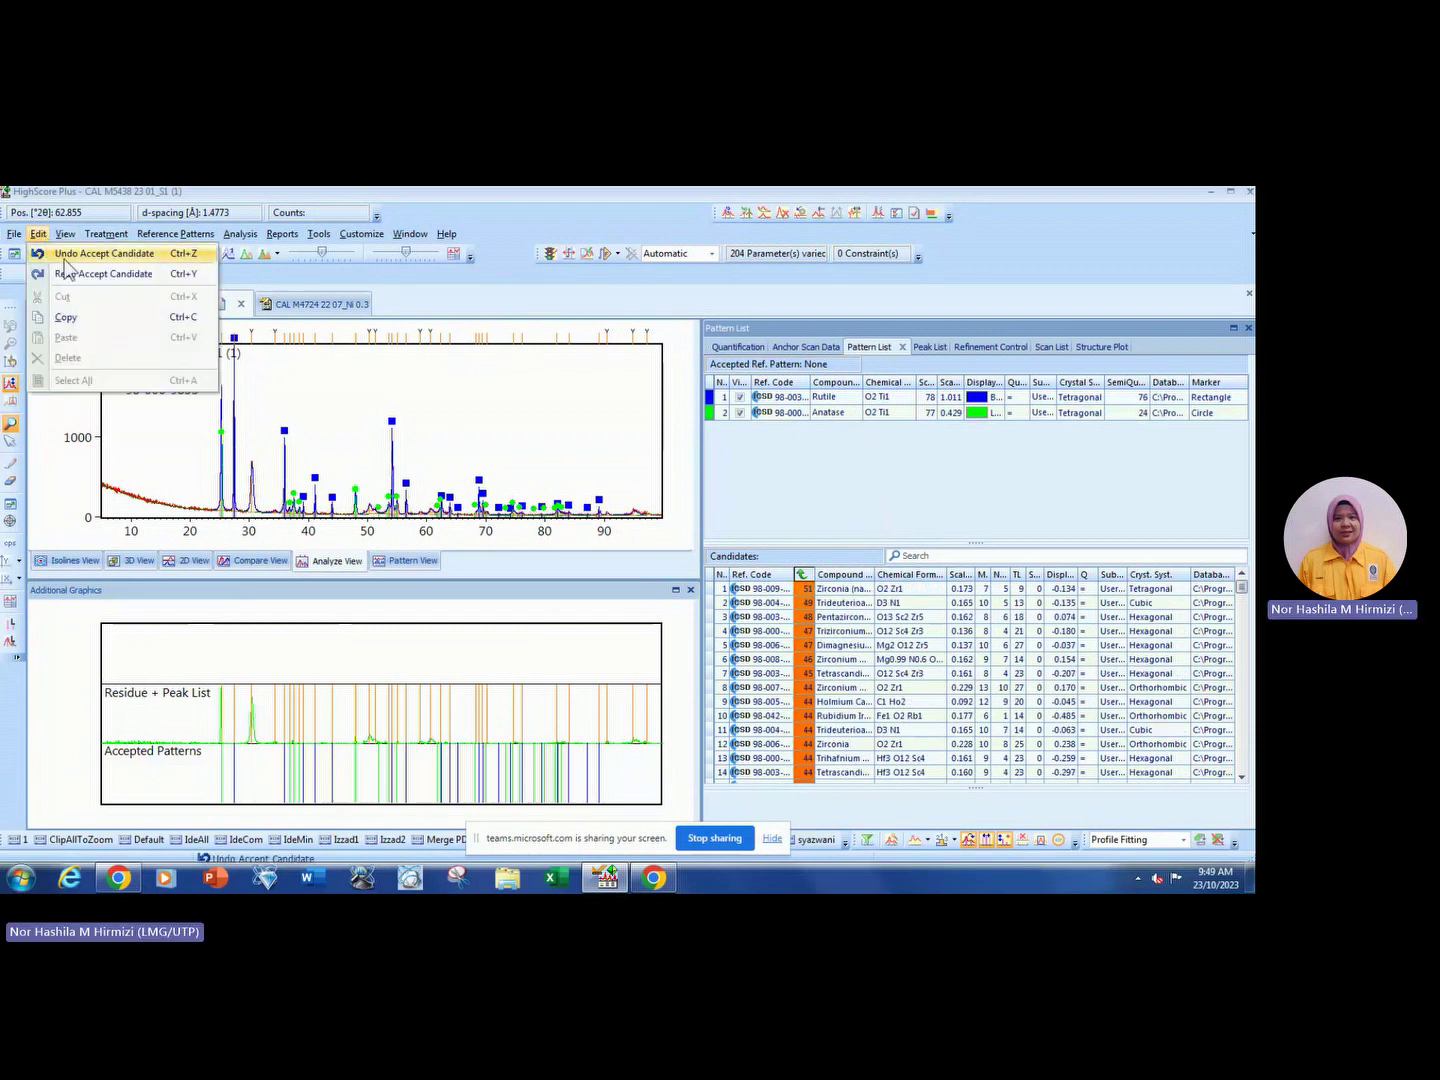
left_click(45, 252)
left_click(40, 236)
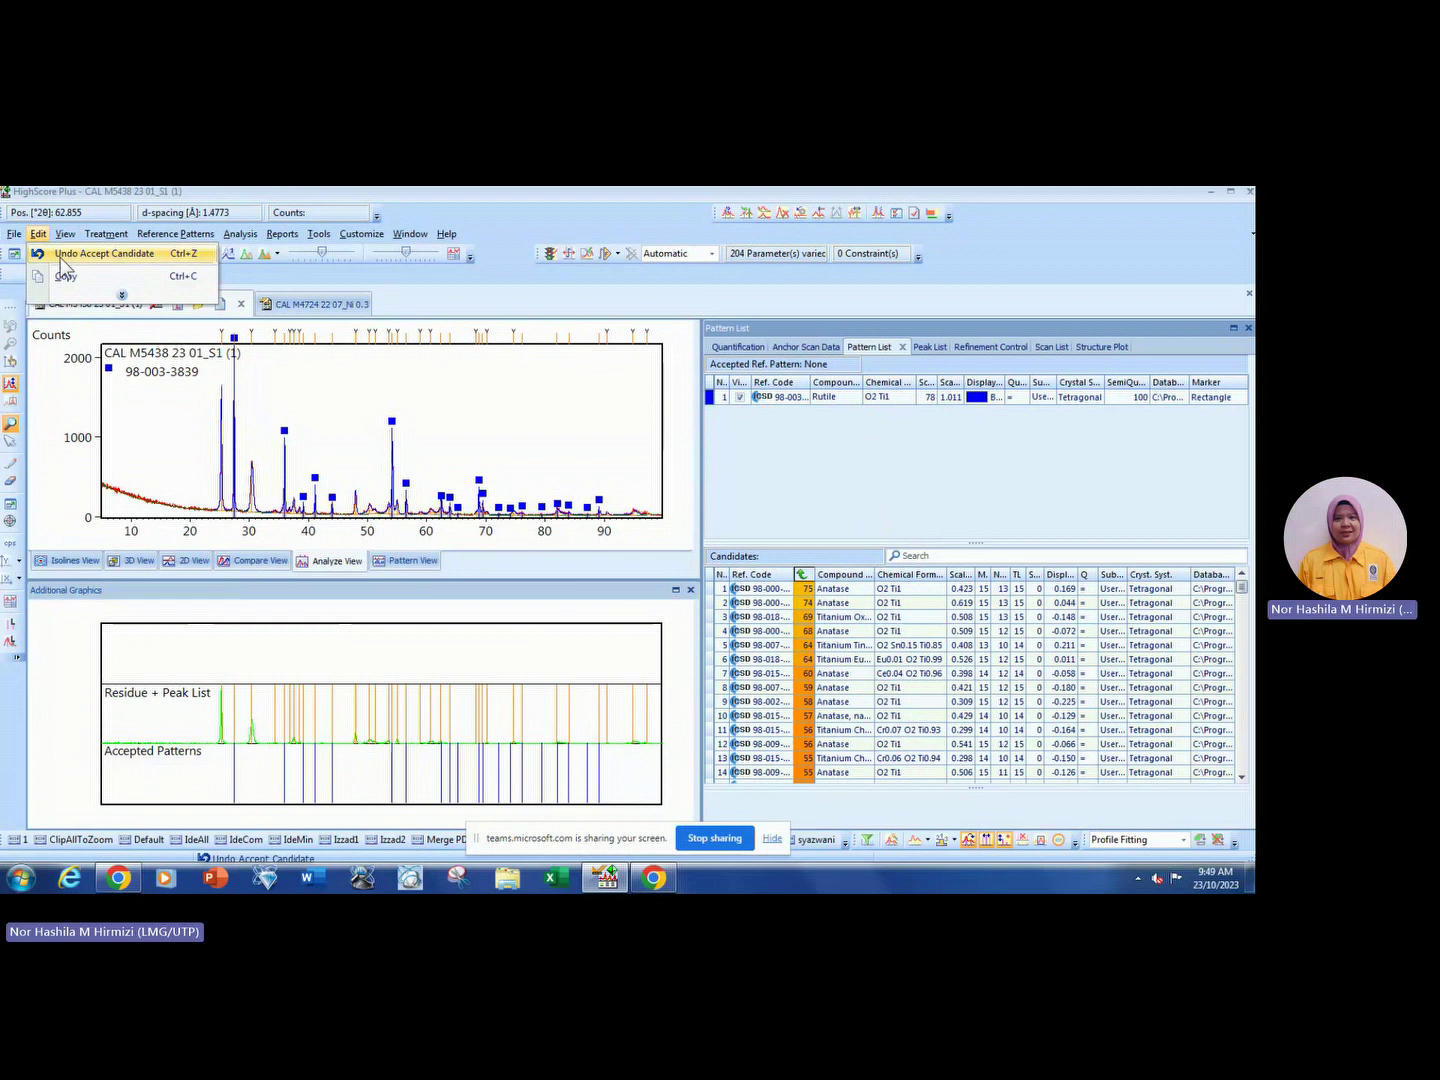
left_click(62, 252)
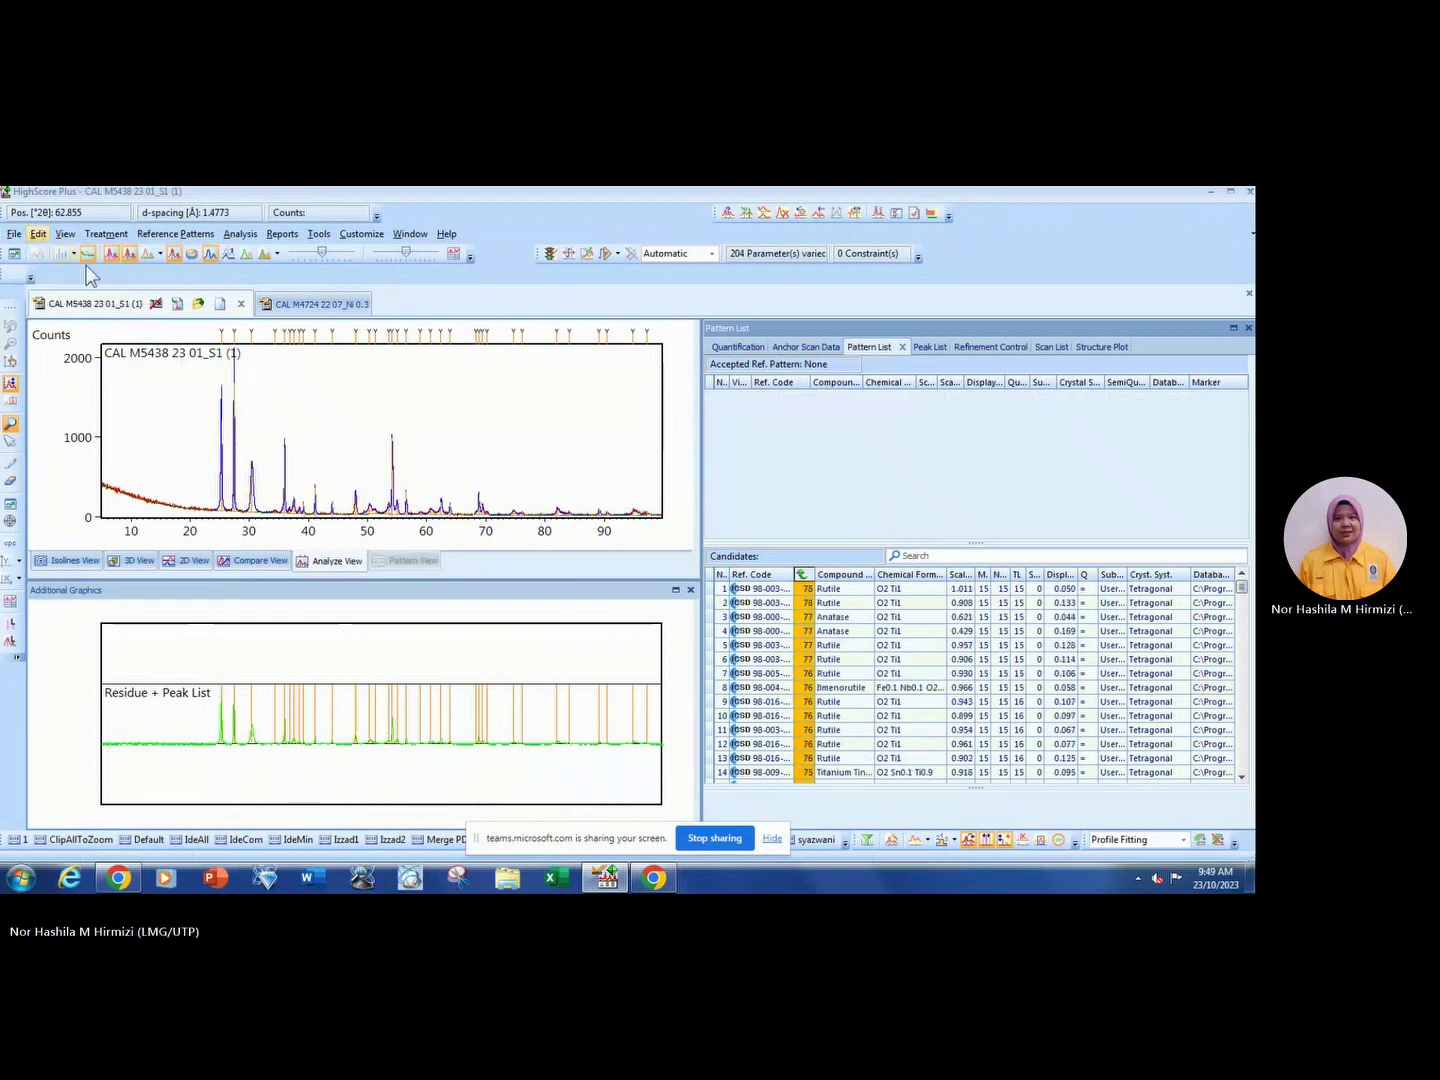
Restrict the Search & Match chemistry to all of Ti and O with every other element excluded, run the search and accept its candidates.
right_click(450, 406)
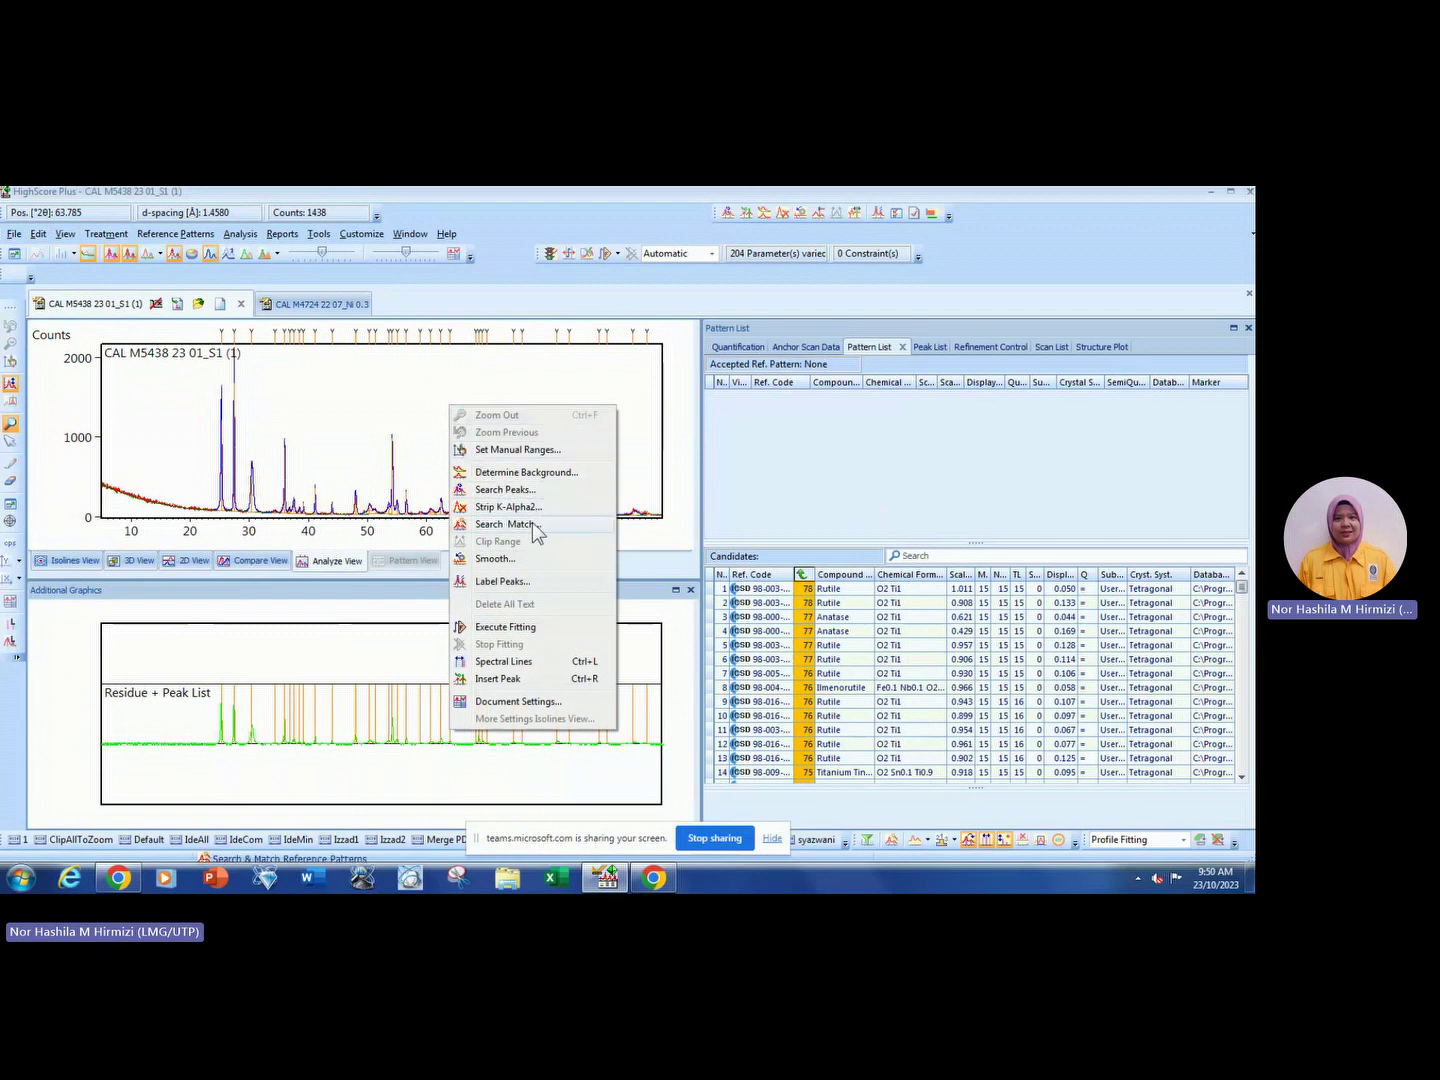
left_click(540, 524)
left_click(575, 509)
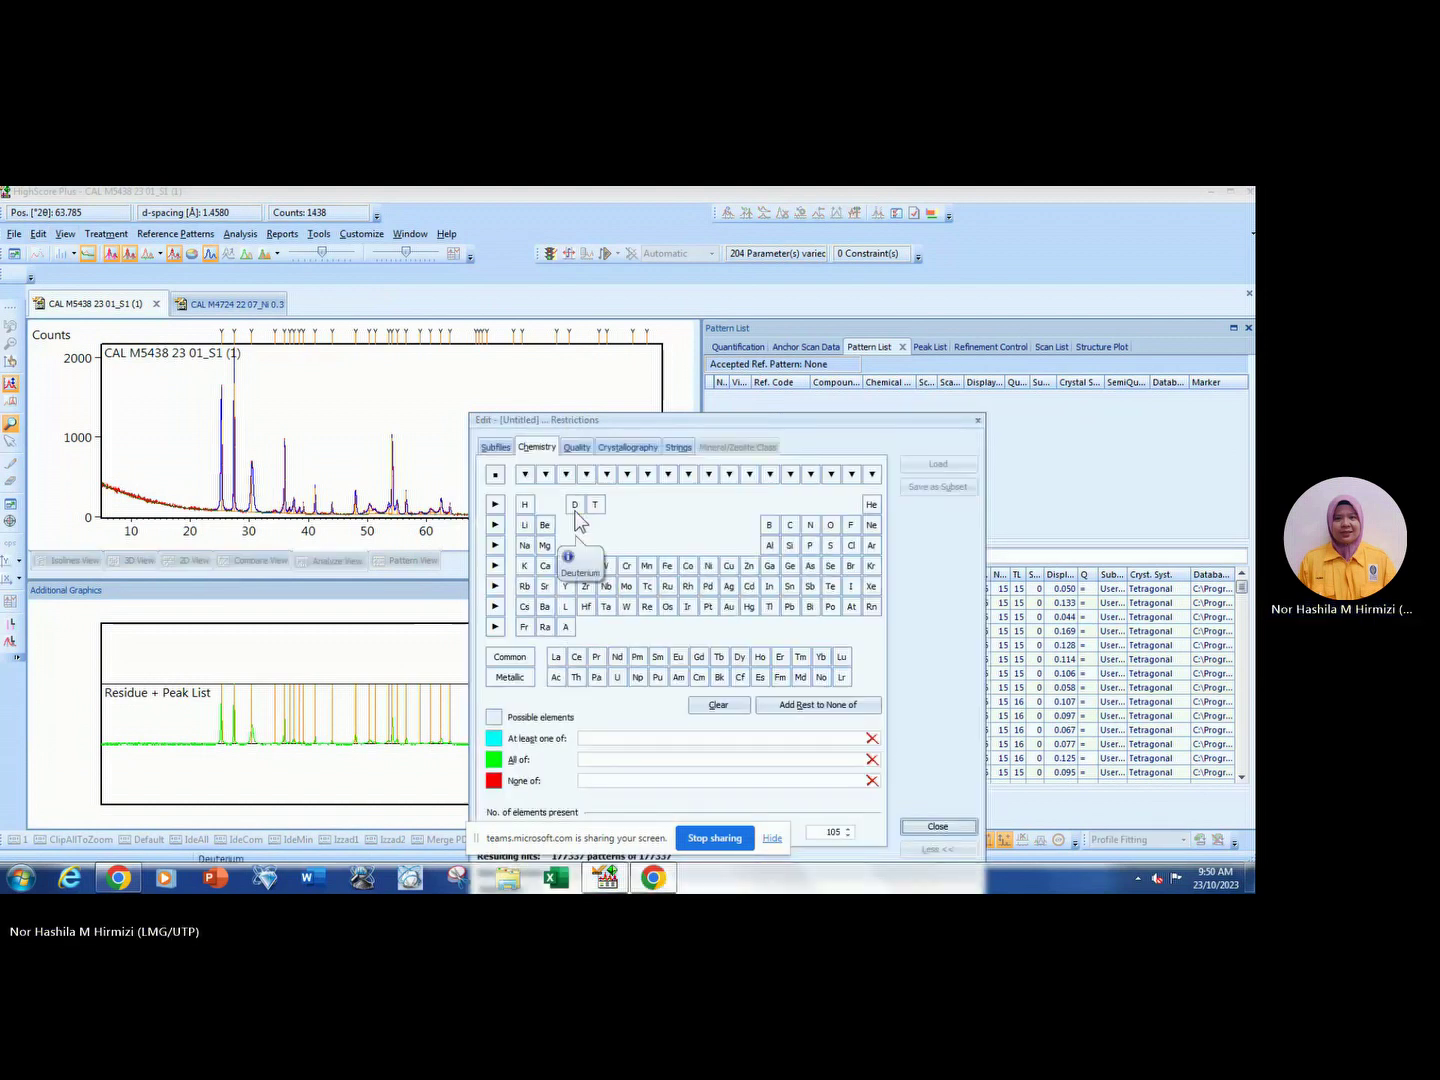
left_click(811, 707)
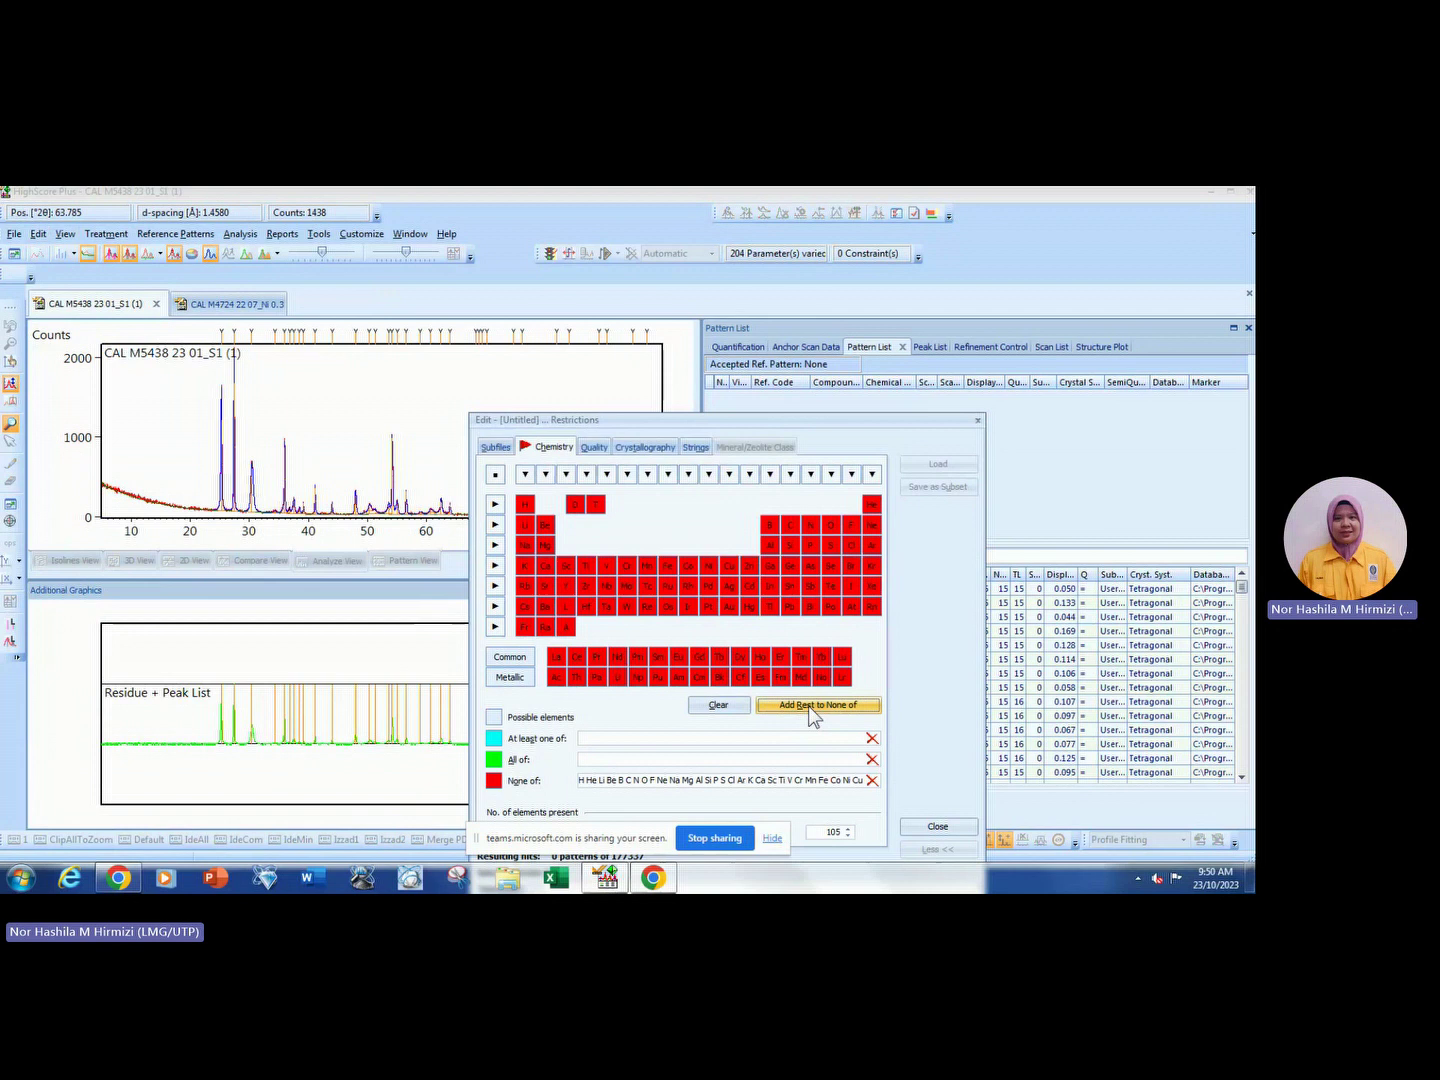
left_click(587, 567)
left_click(587, 567)
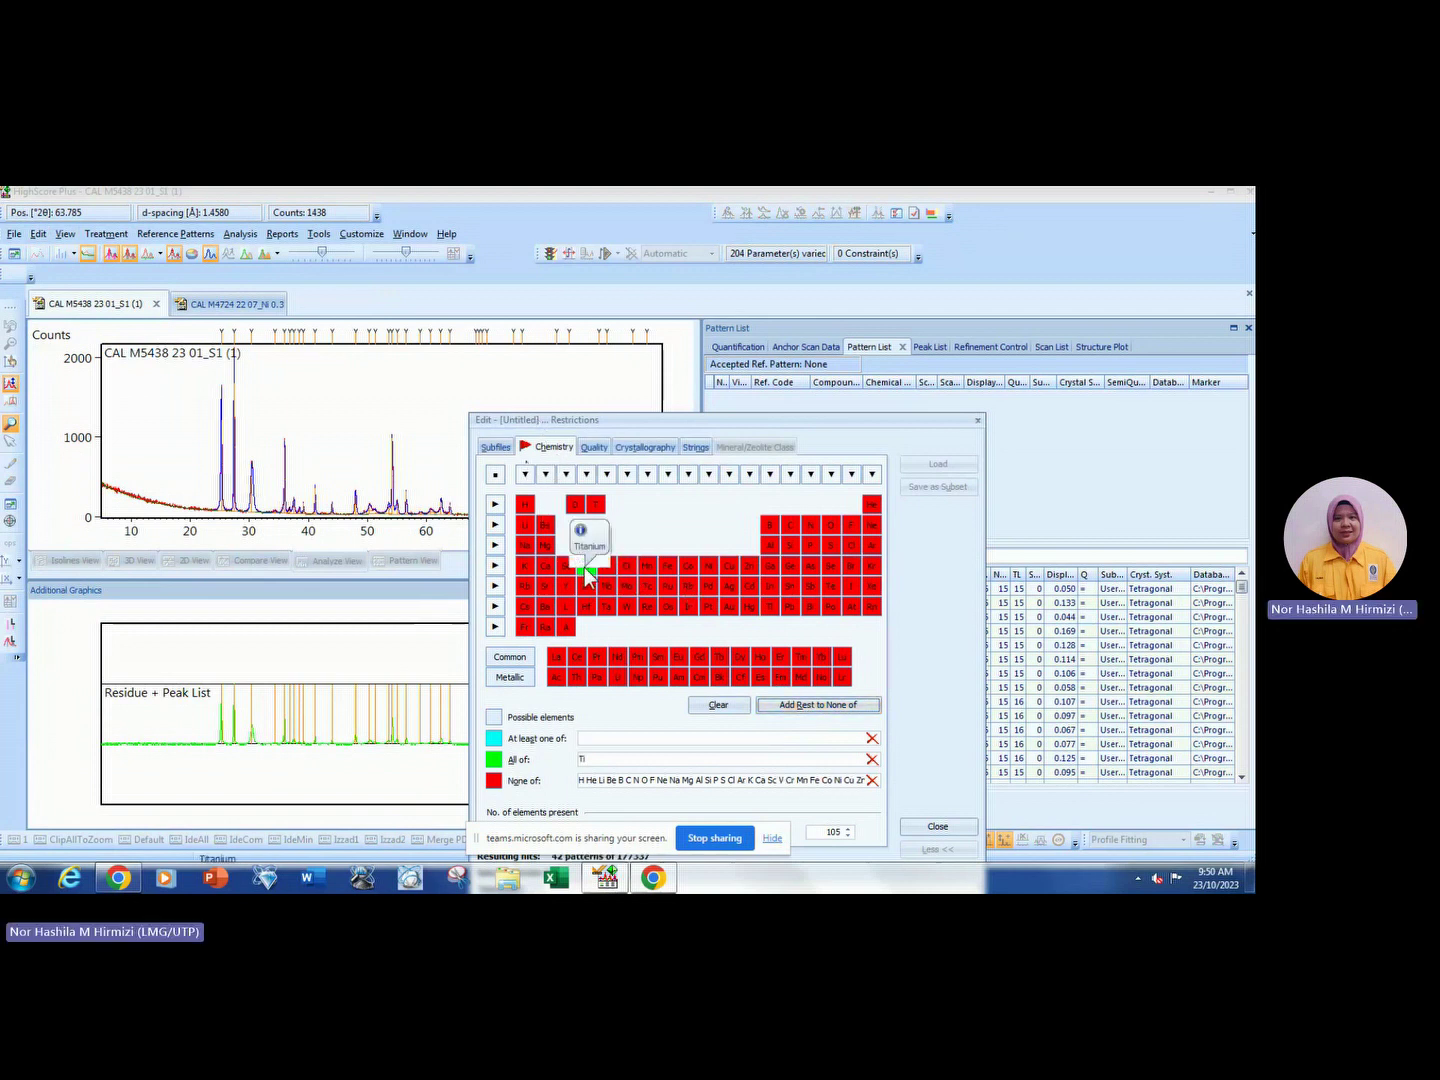
left_click(831, 526)
left_click(832, 527)
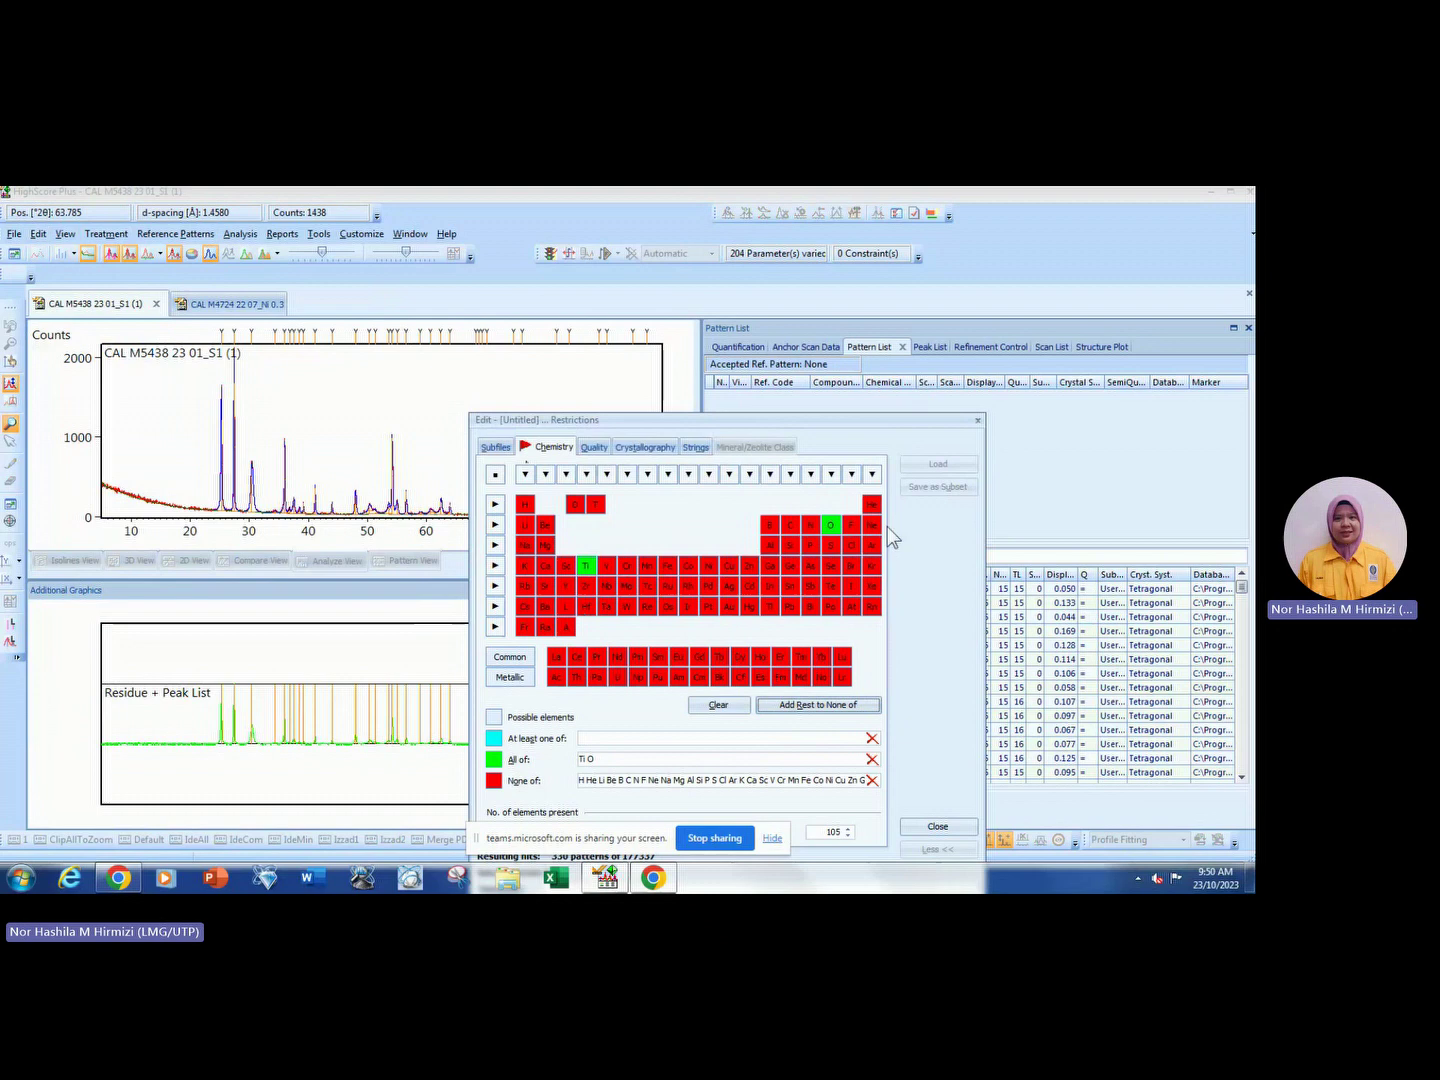
left_click(941, 825)
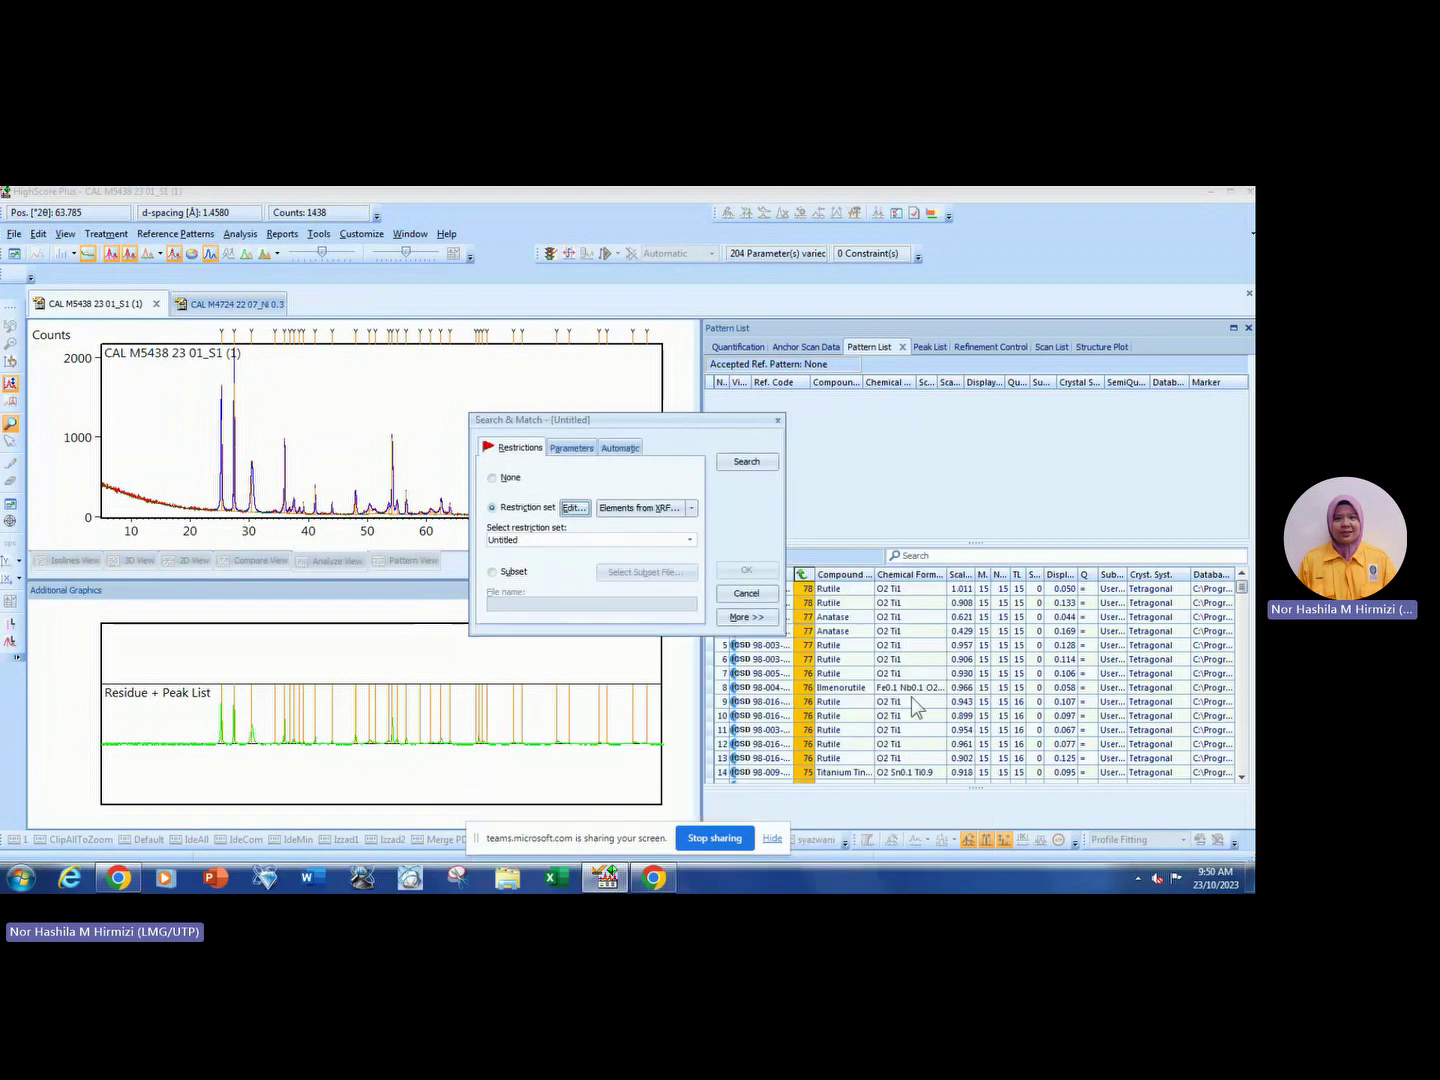
left_click(746, 463)
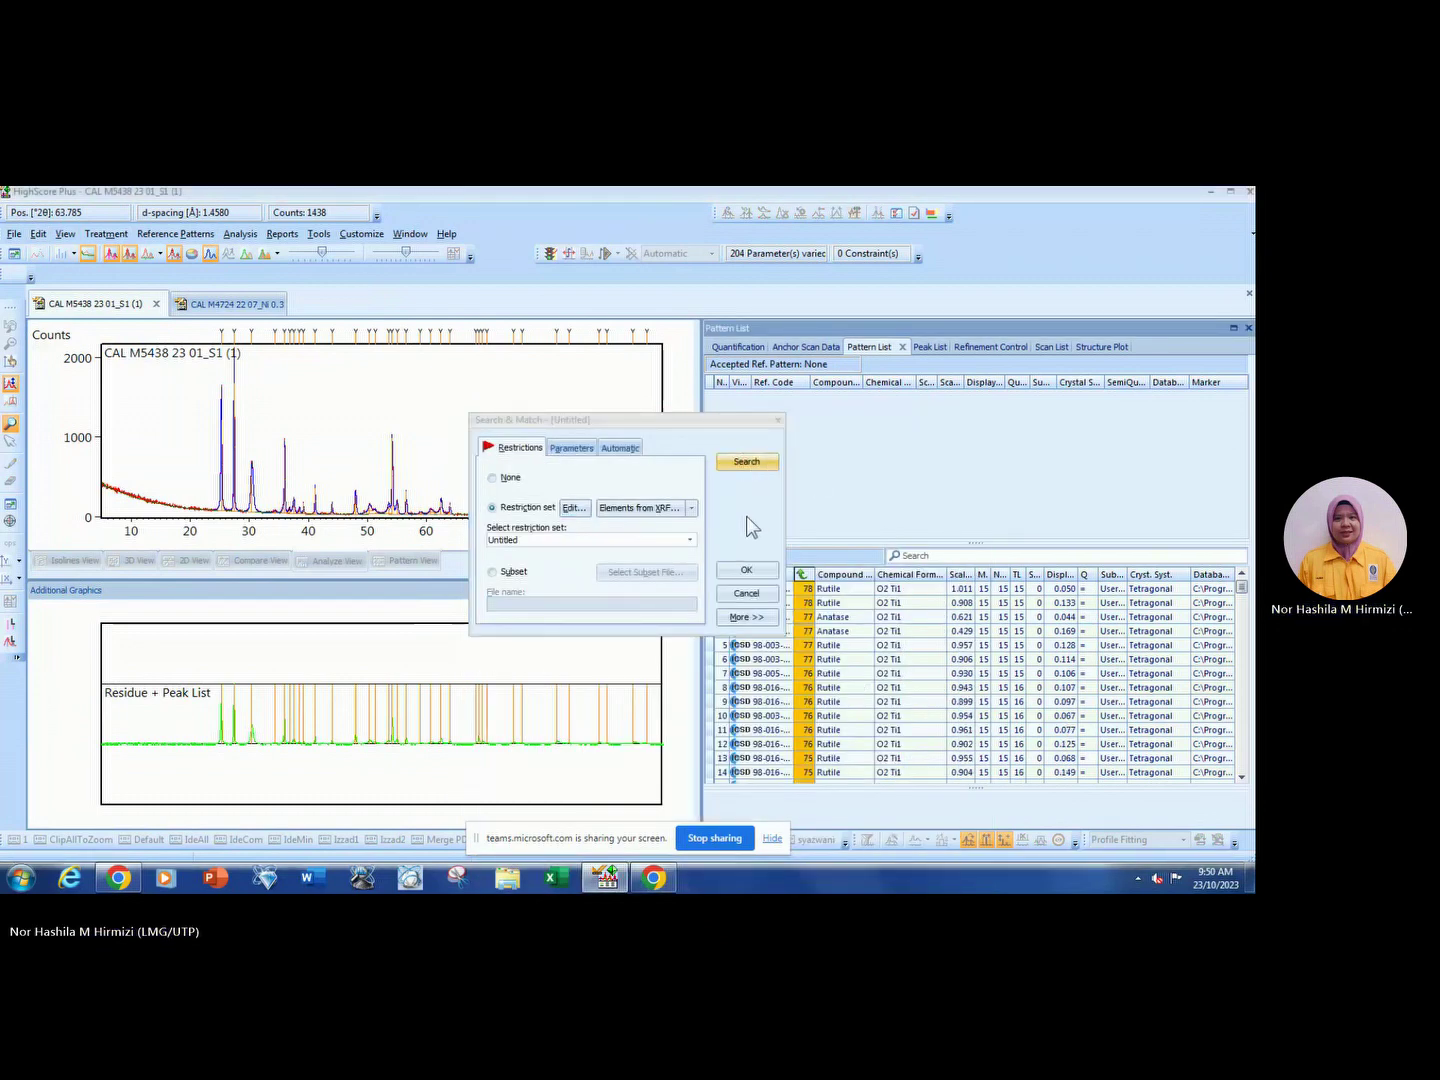
left_click(748, 570)
Compare the Ti–O candidates with the scan's peaks, including Rutile 98-003-3839, Anatase 98-000-9855 and Rutile 98-003-6414.
left_click(860, 589)
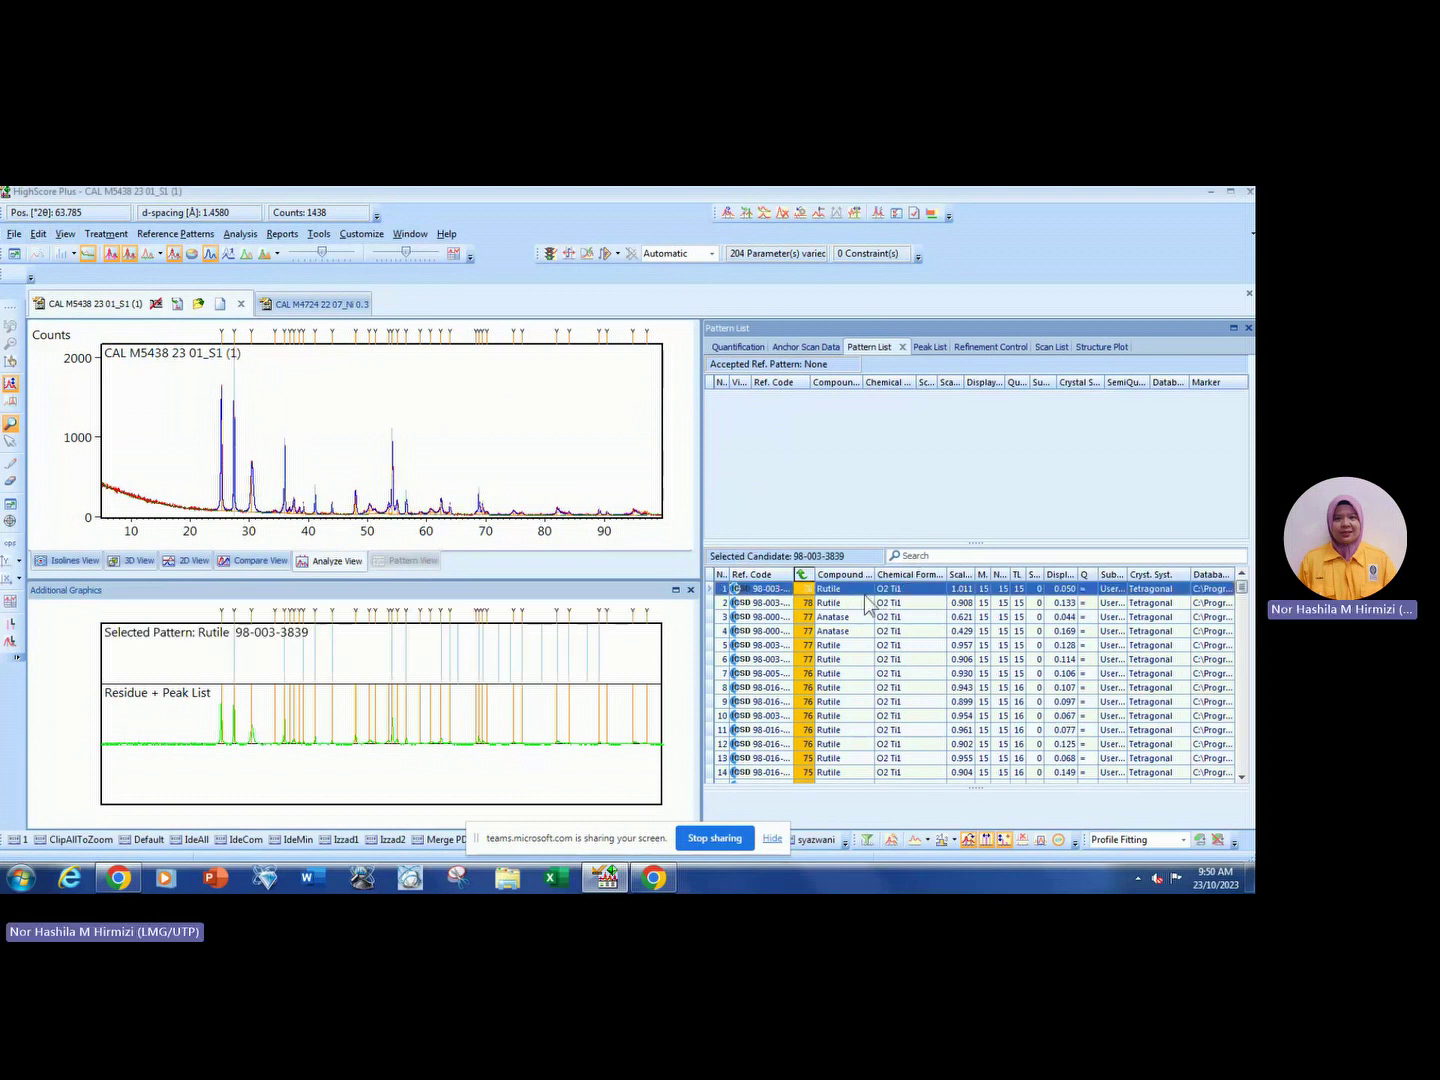
scroll(905, 630, "down", 1)
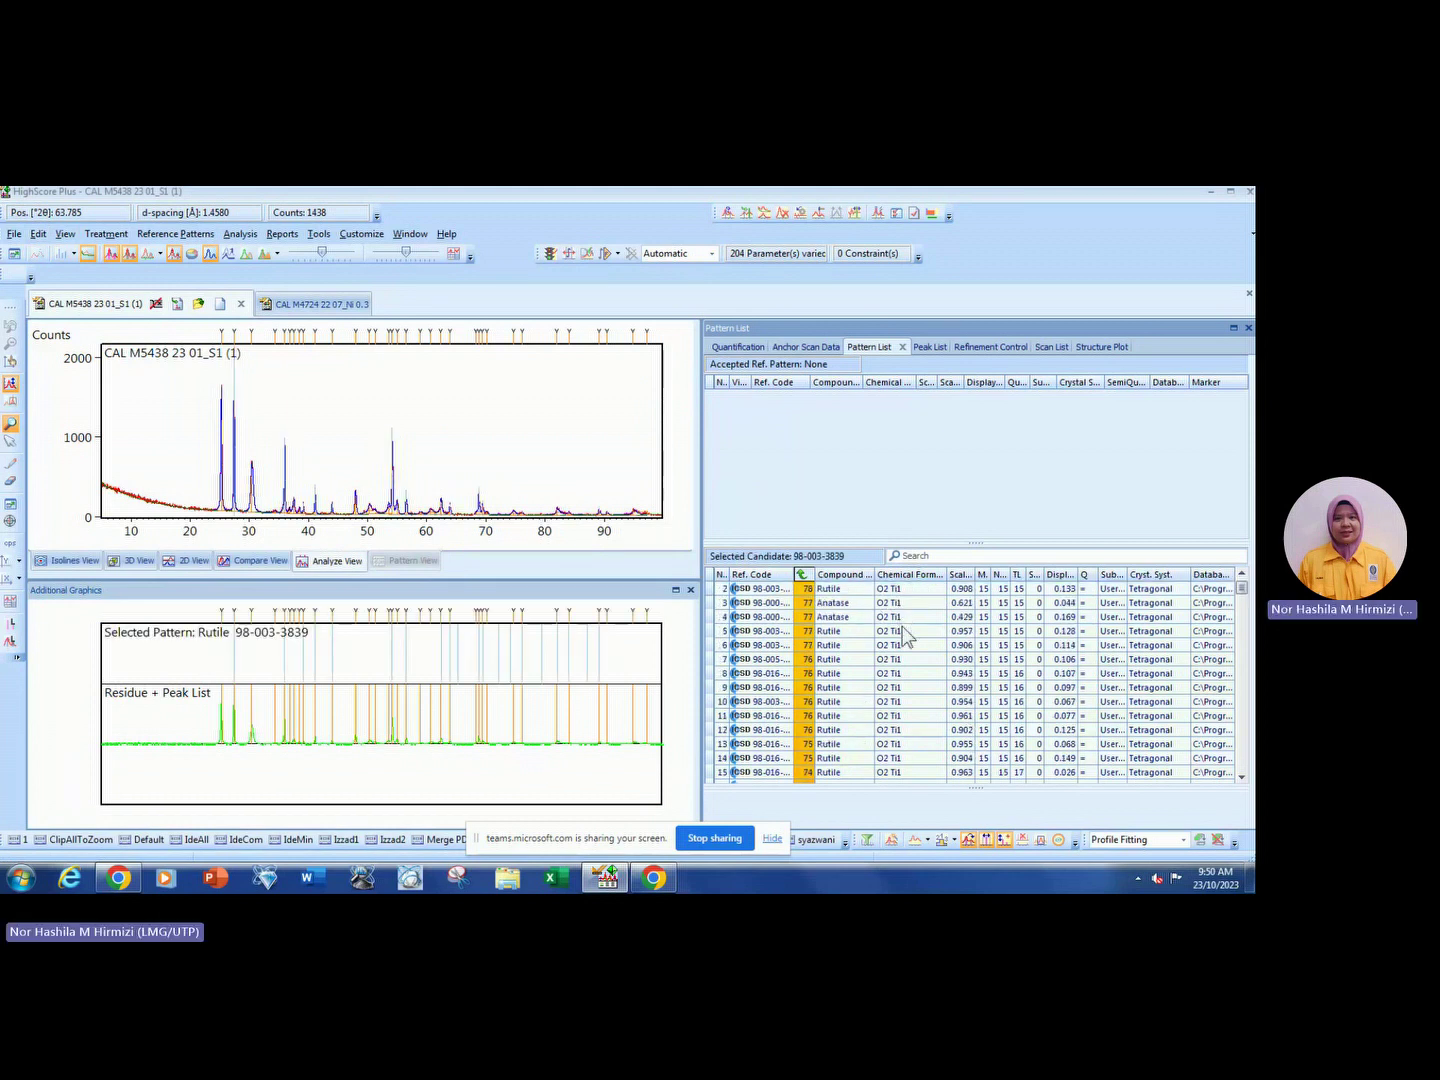
scroll(904, 635, "up", 1)
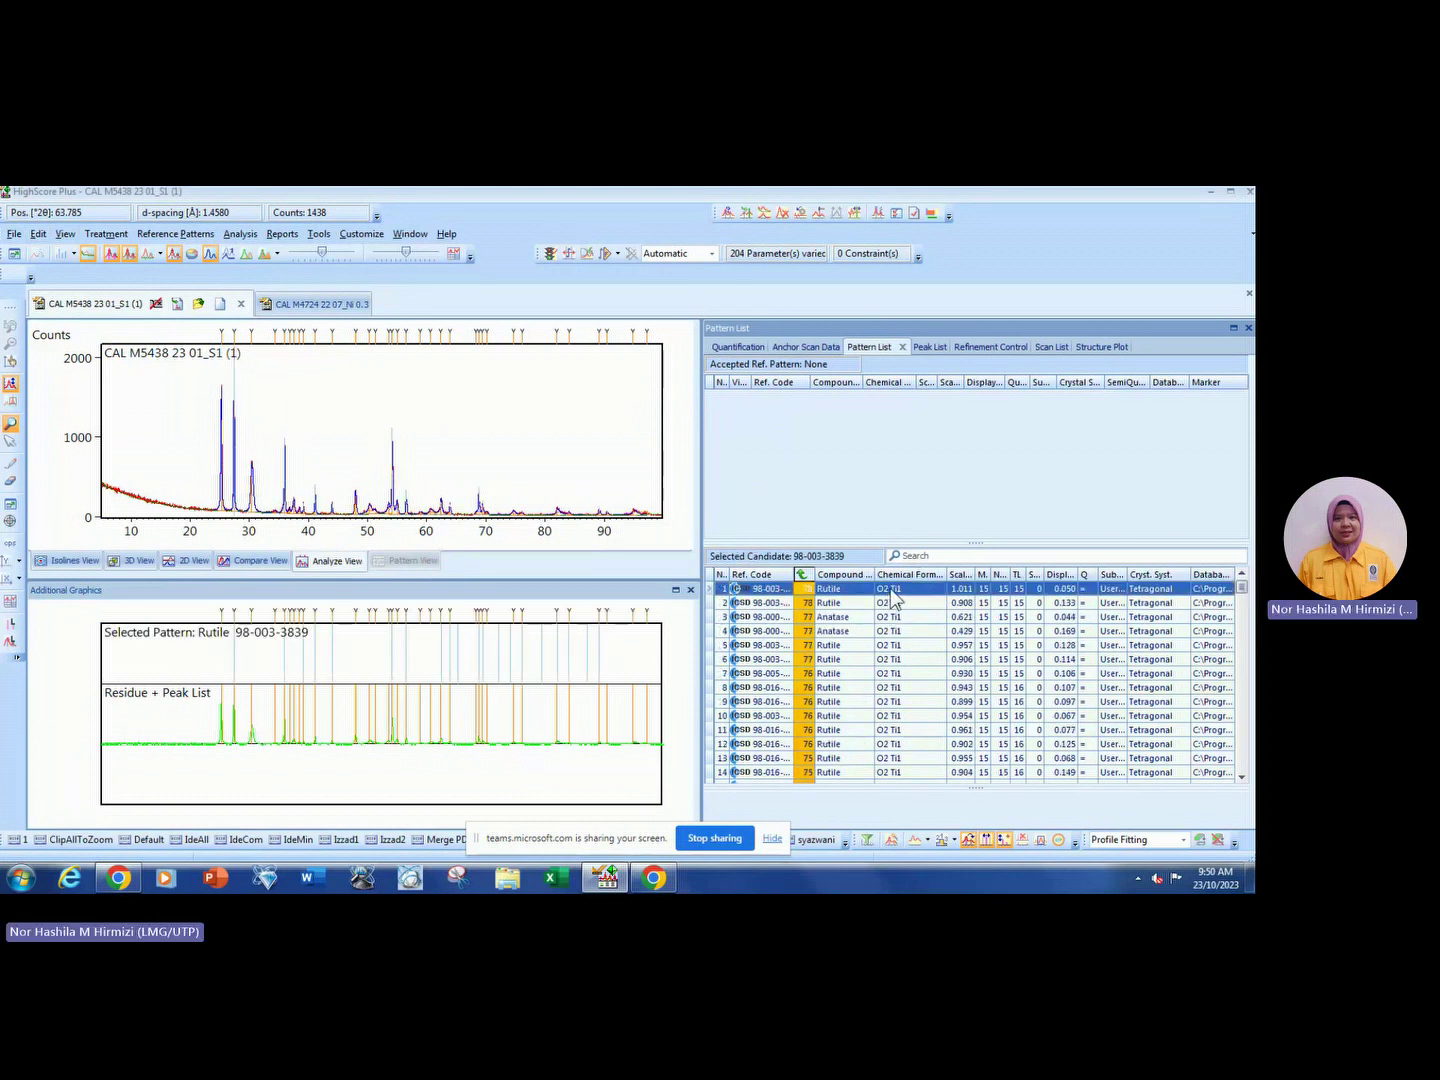
left_click(893, 603)
left_click(887, 631)
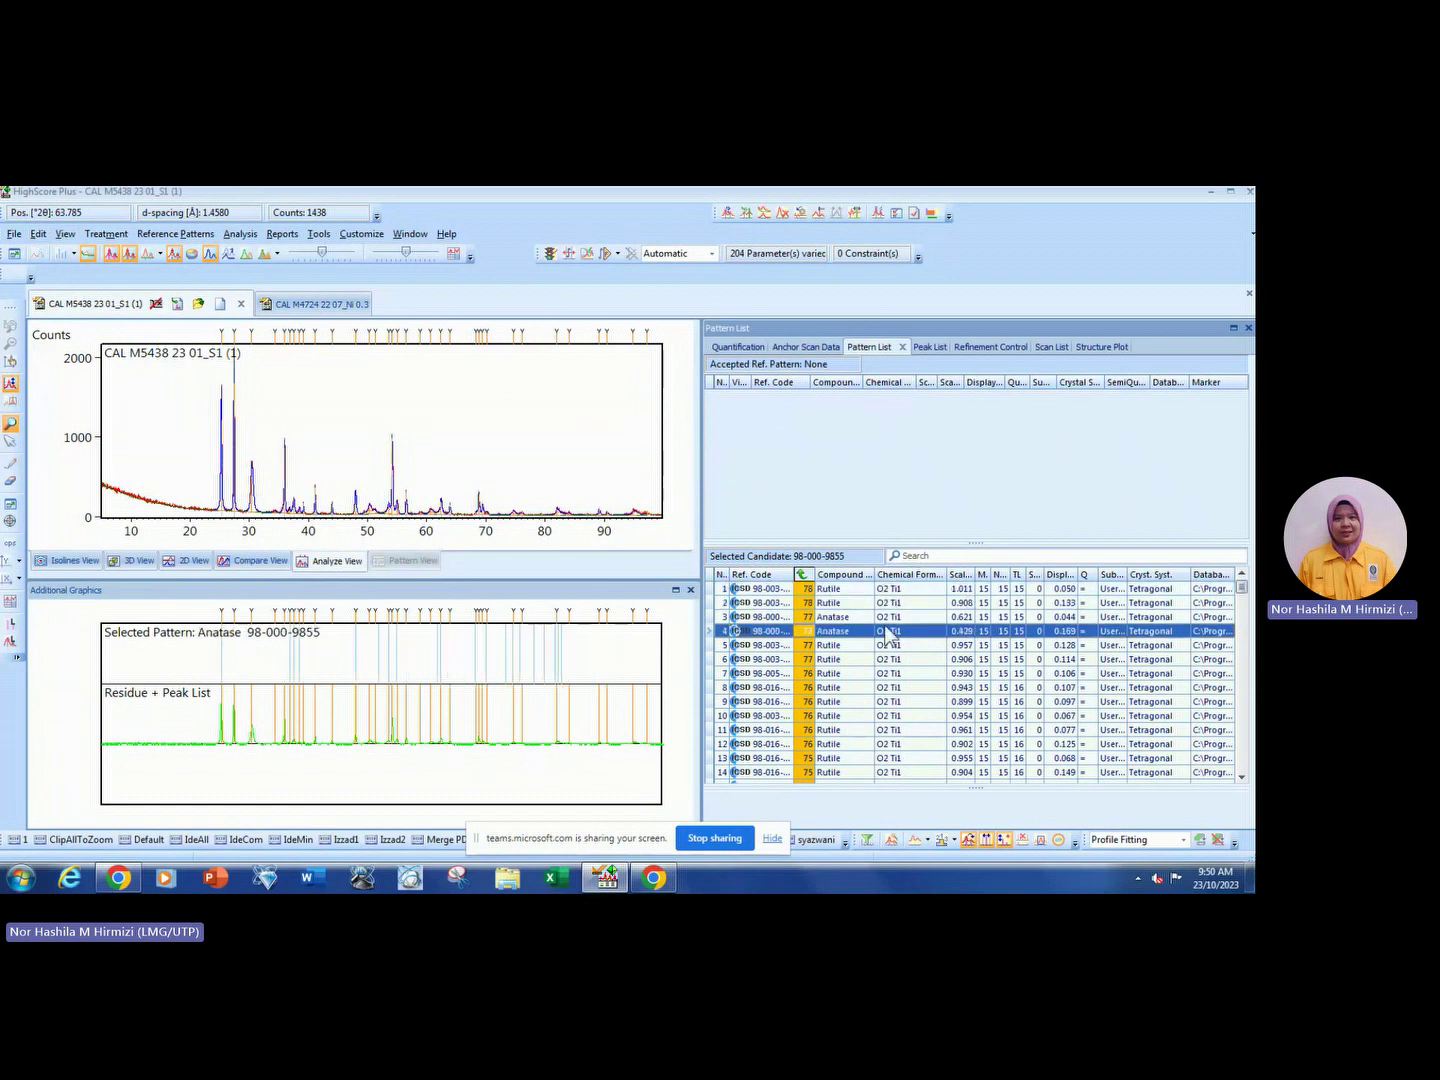
left_click(889, 645)
left_click(892, 659)
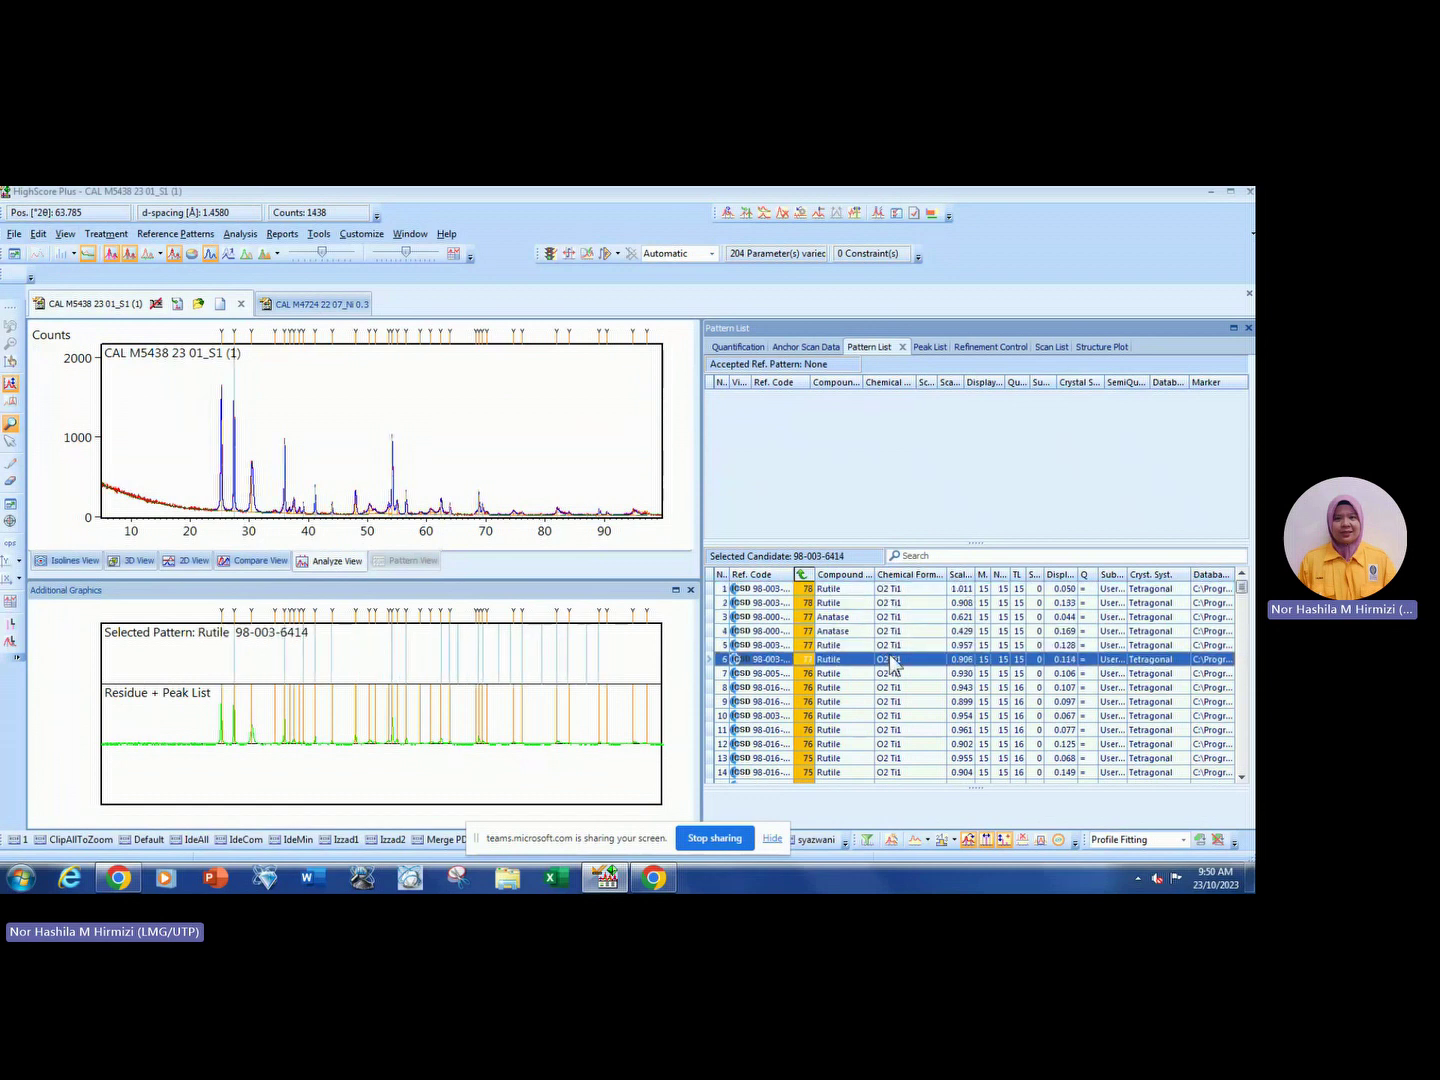
Accept the candidates Rutile 98-003-3839 and Anatase 98-000-9855 as reference patterns for the scan.
left_click(885, 590)
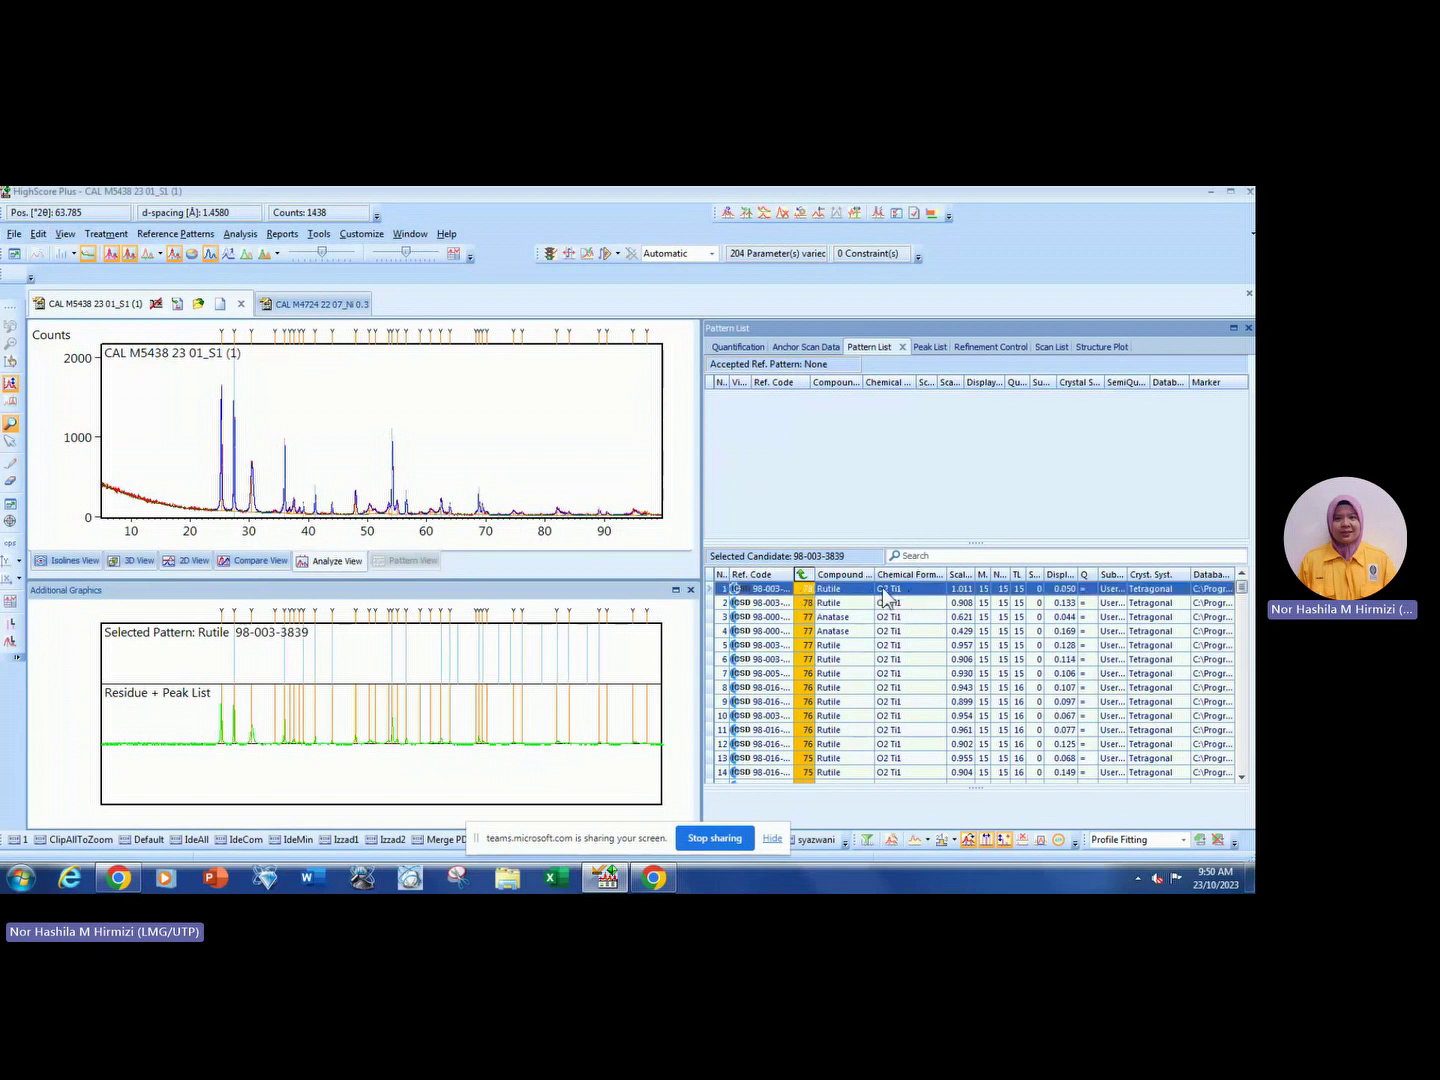
left_click_drag(886, 596, 882, 410)
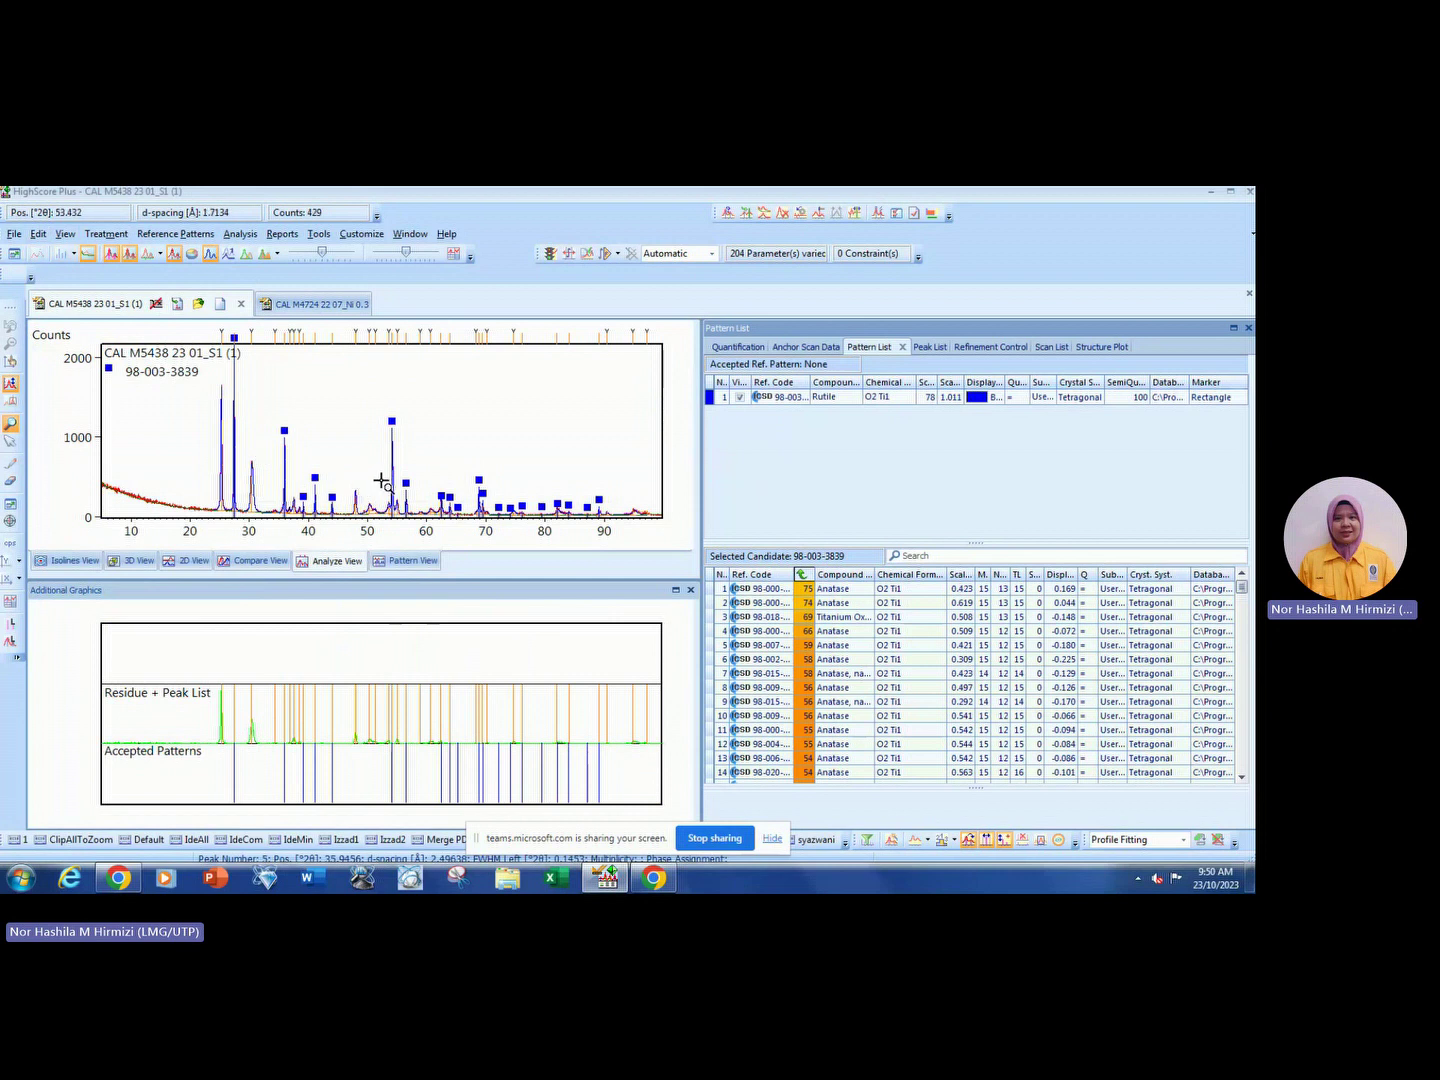
left_click_drag(843, 590, 855, 433)
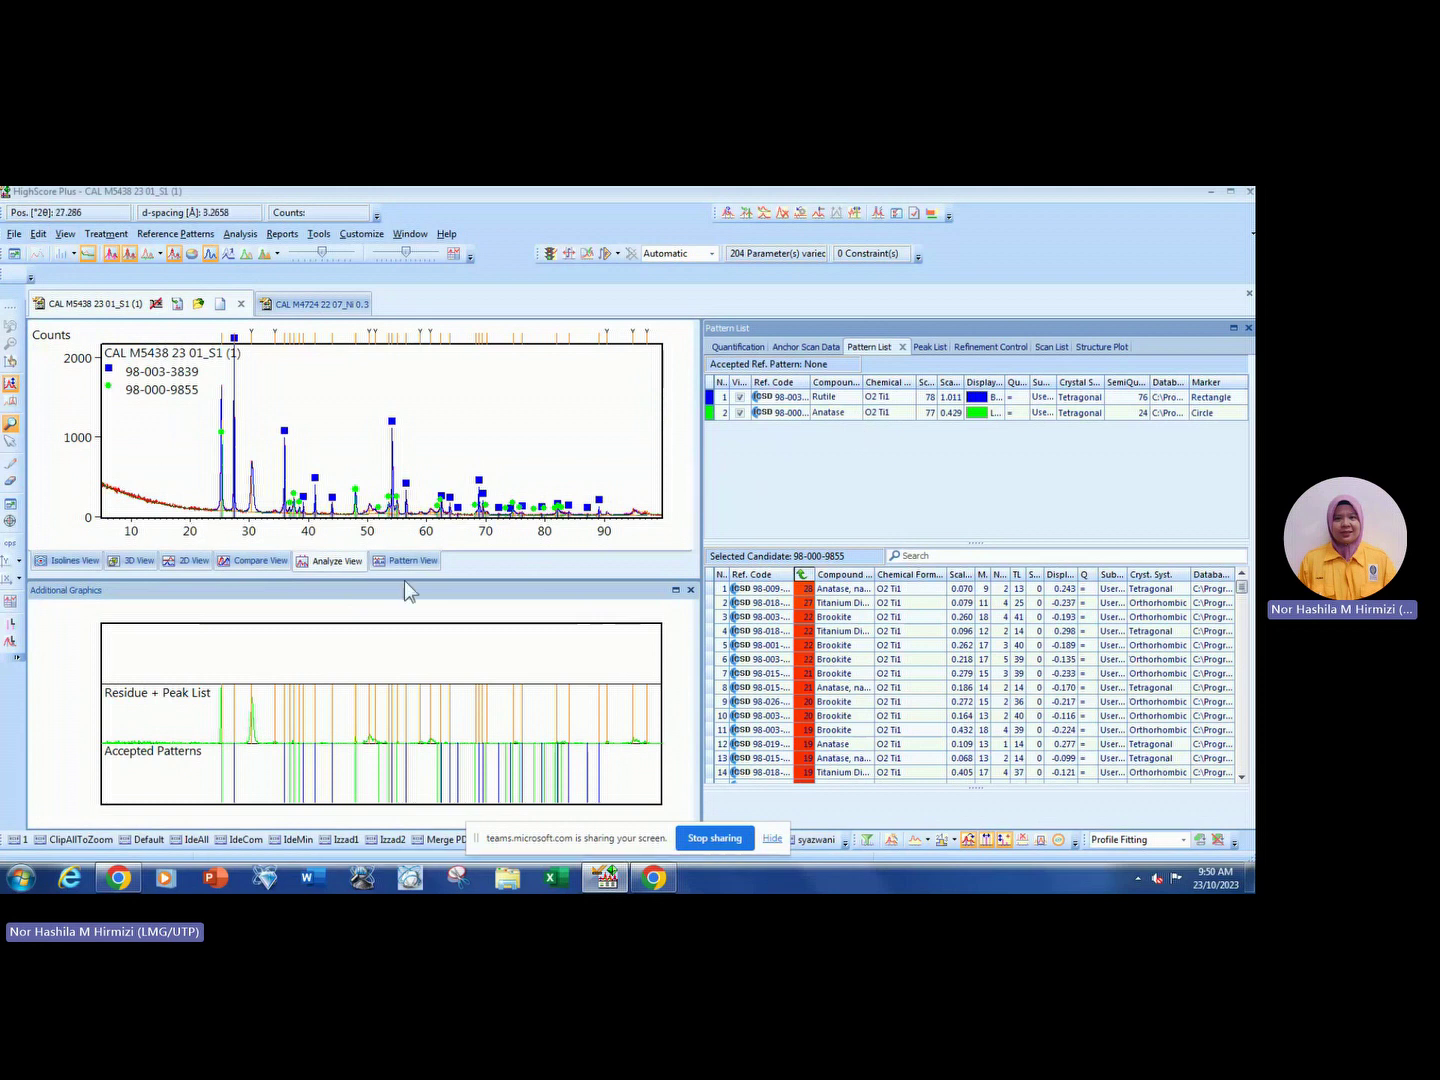
Replace Ti with Zr among the required elements of the Search & Match restriction set, keeping O required and Ti excluded.
right_click(528, 413)
left_click(583, 528)
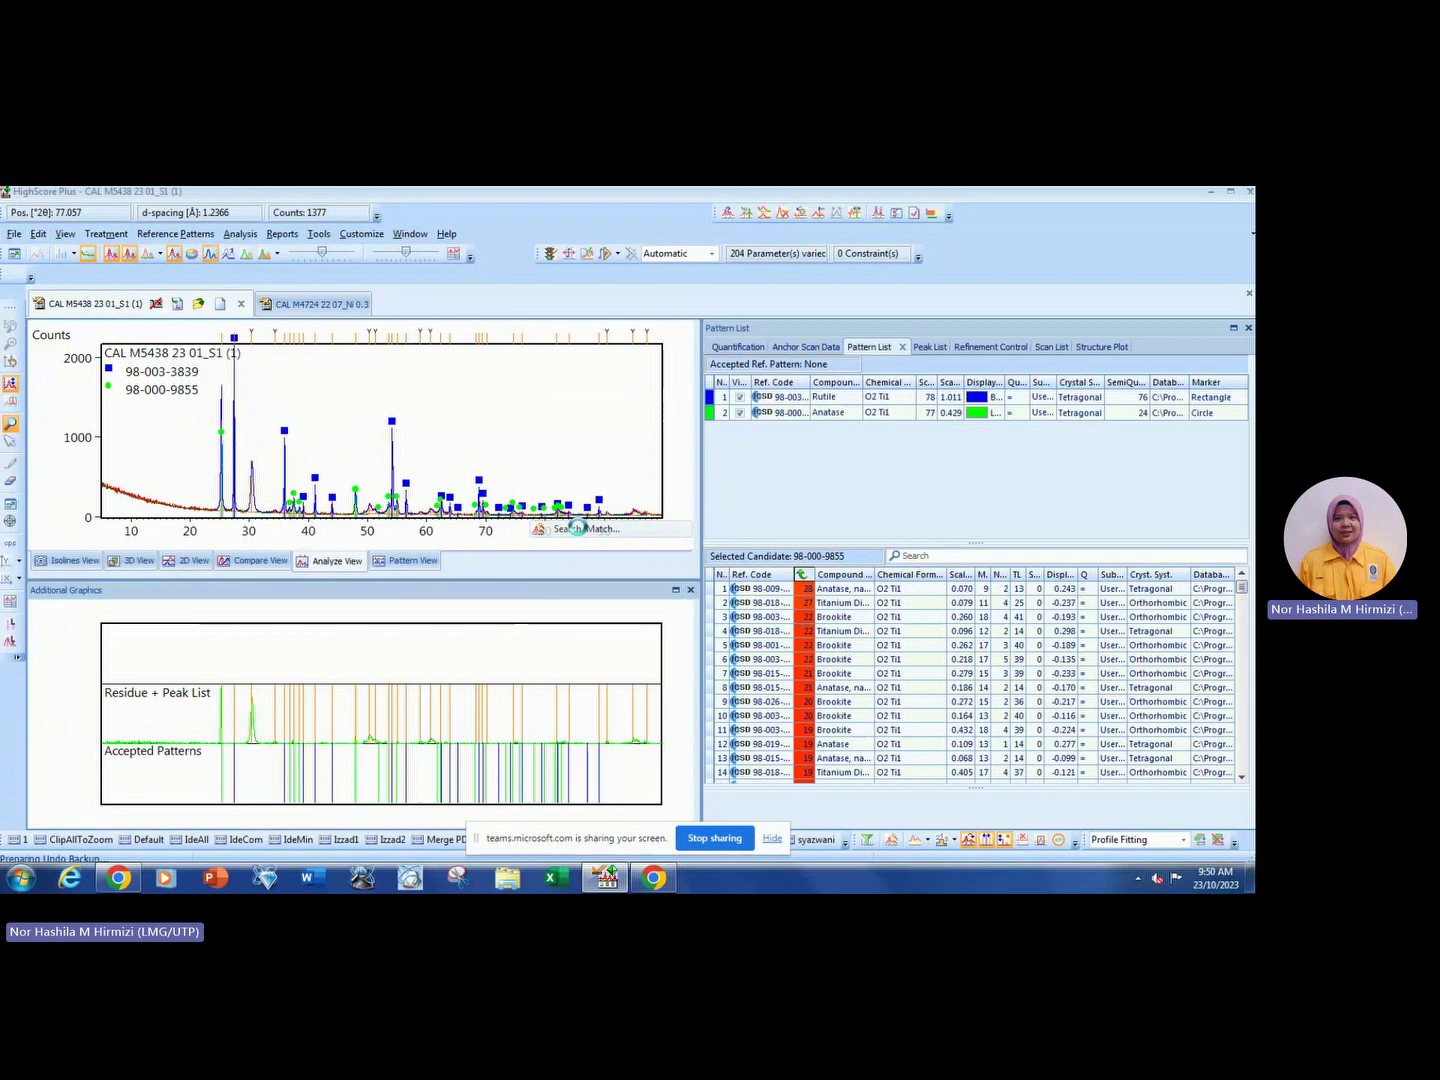
left_click(572, 518)
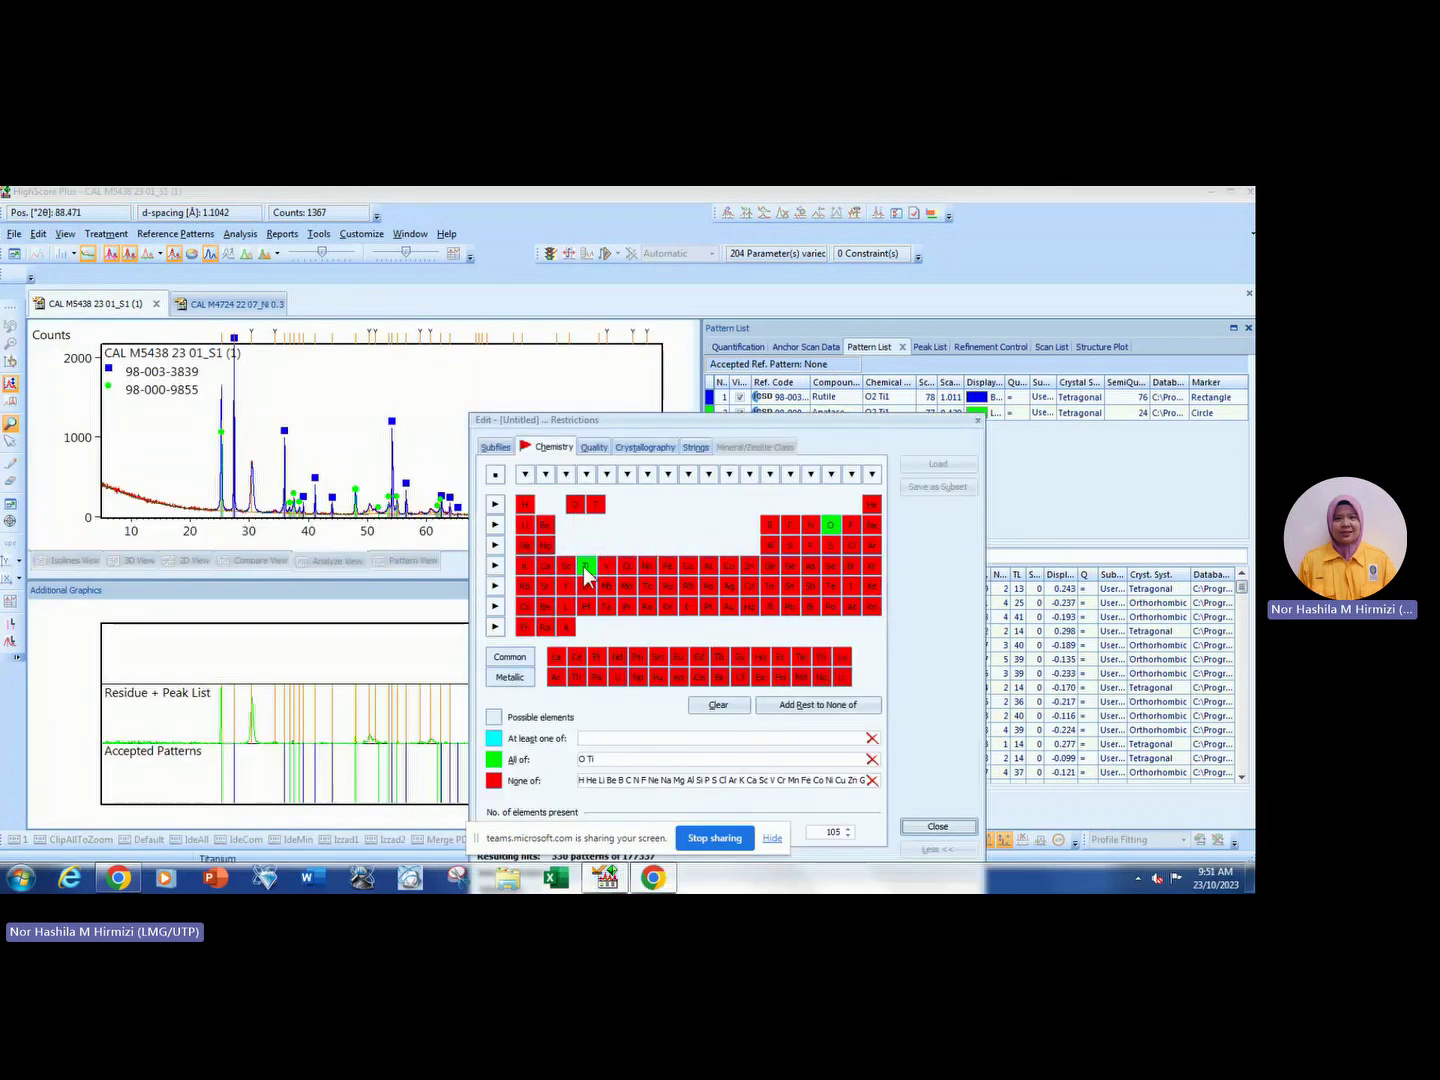
left_click(585, 566)
left_click(588, 588)
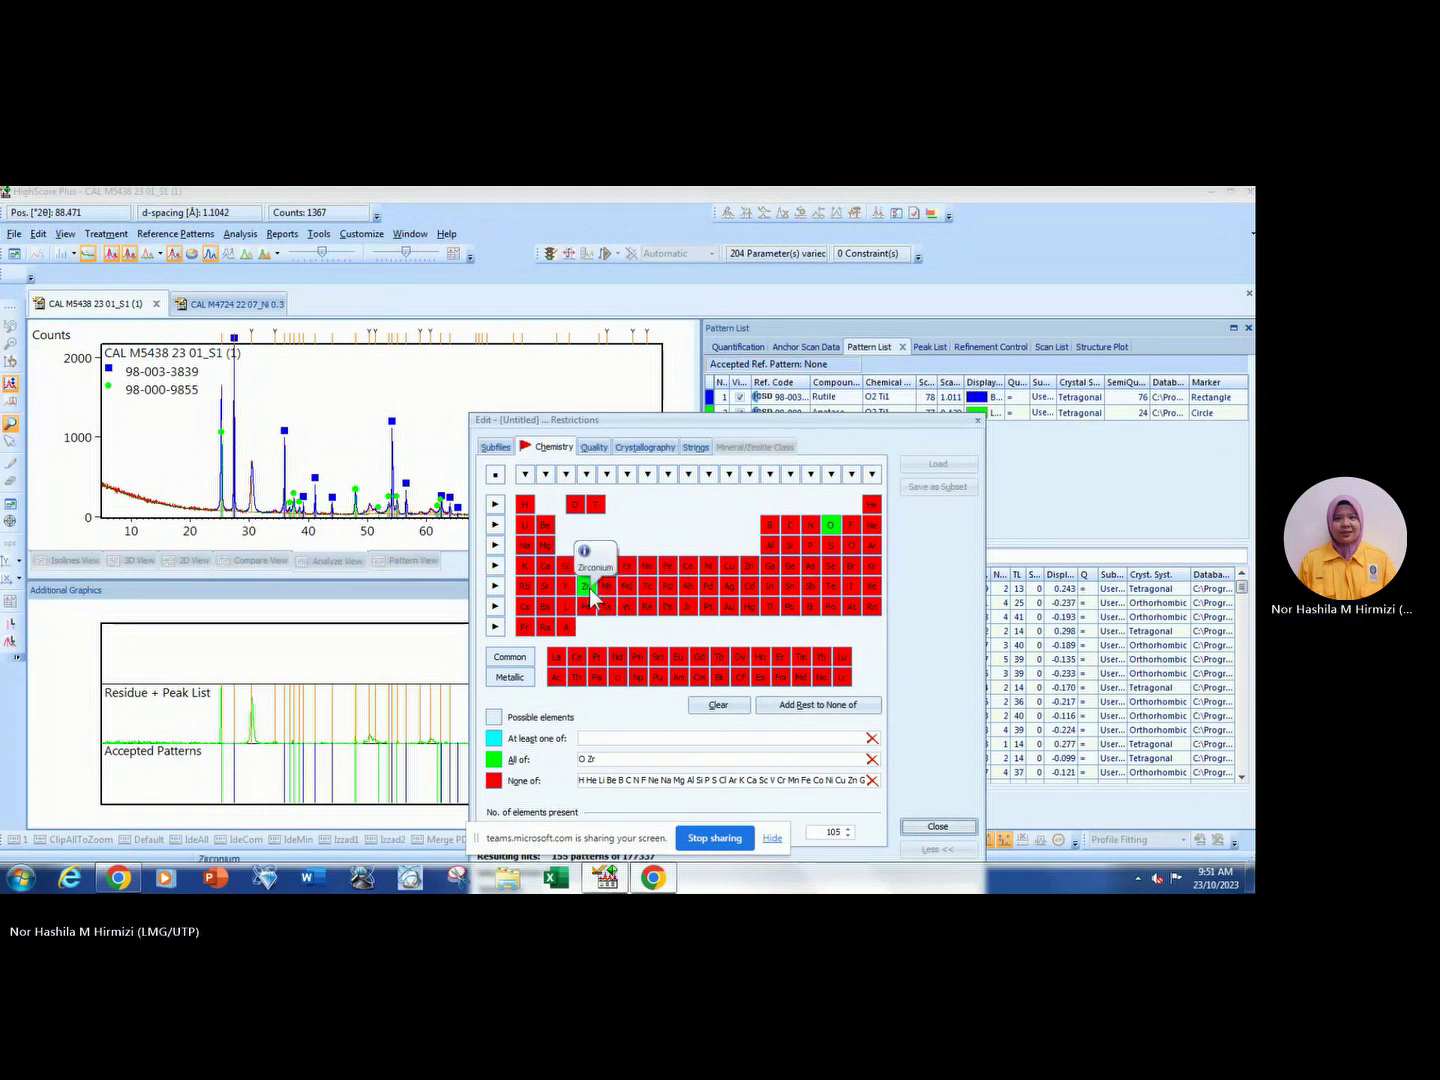
left_click(930, 827)
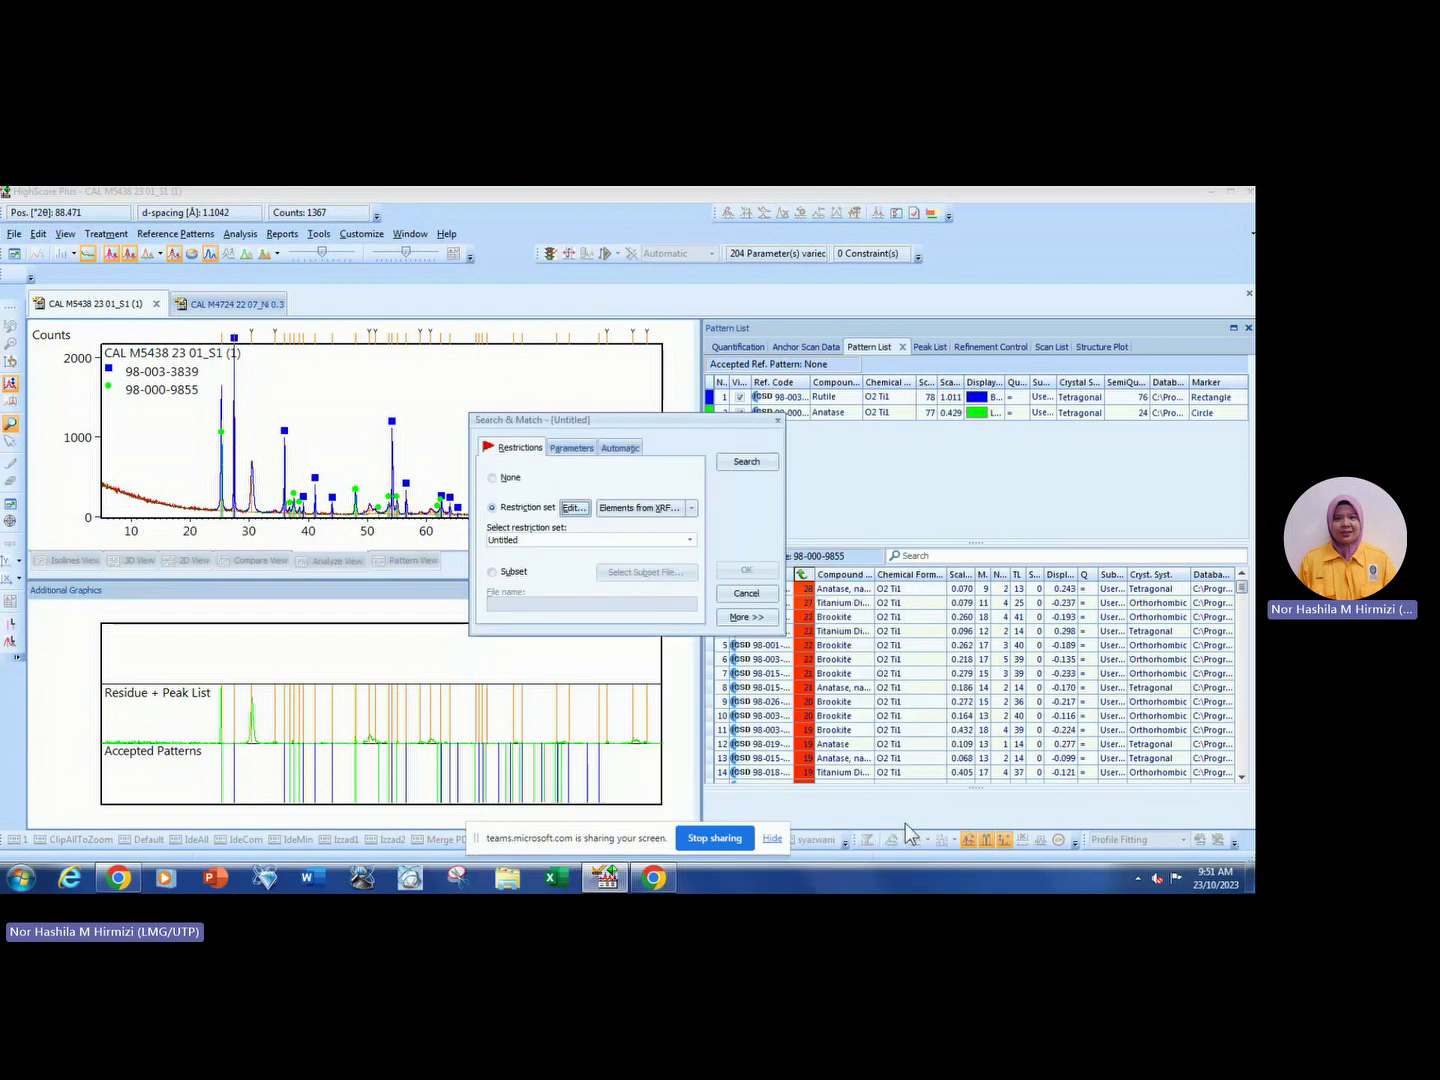
Run the Zr–O search, keep its candidates and accept Zirconia 98-009-2091 as a reference pattern for the scan.
left_click(749, 463)
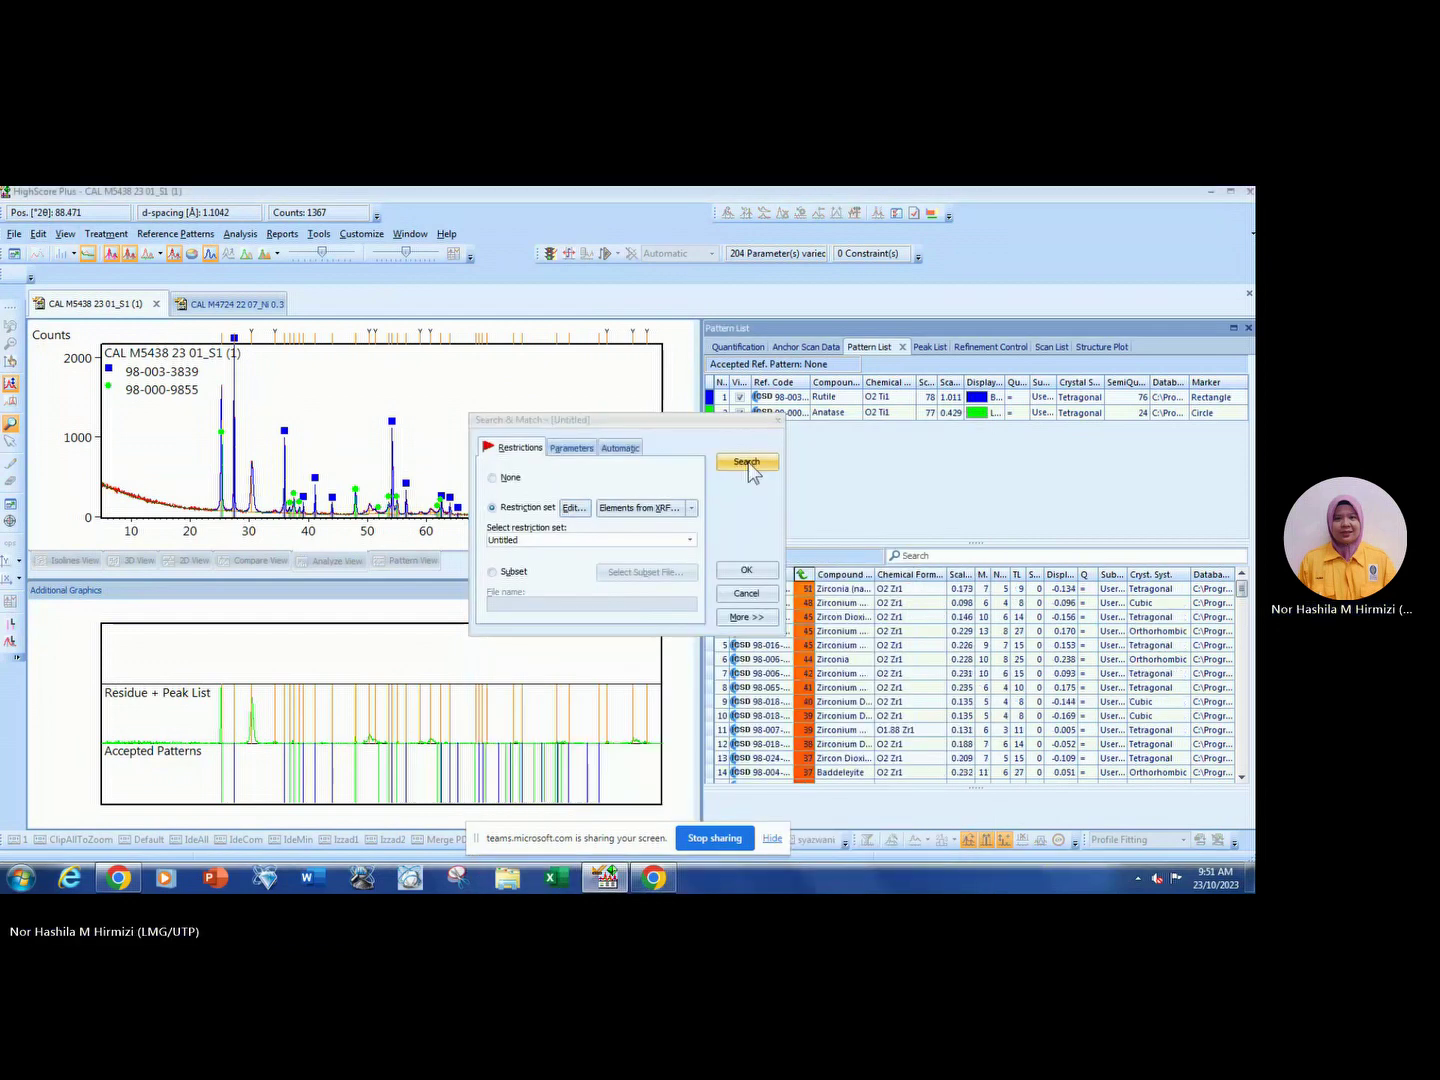
left_click(746, 569)
left_click(900, 589)
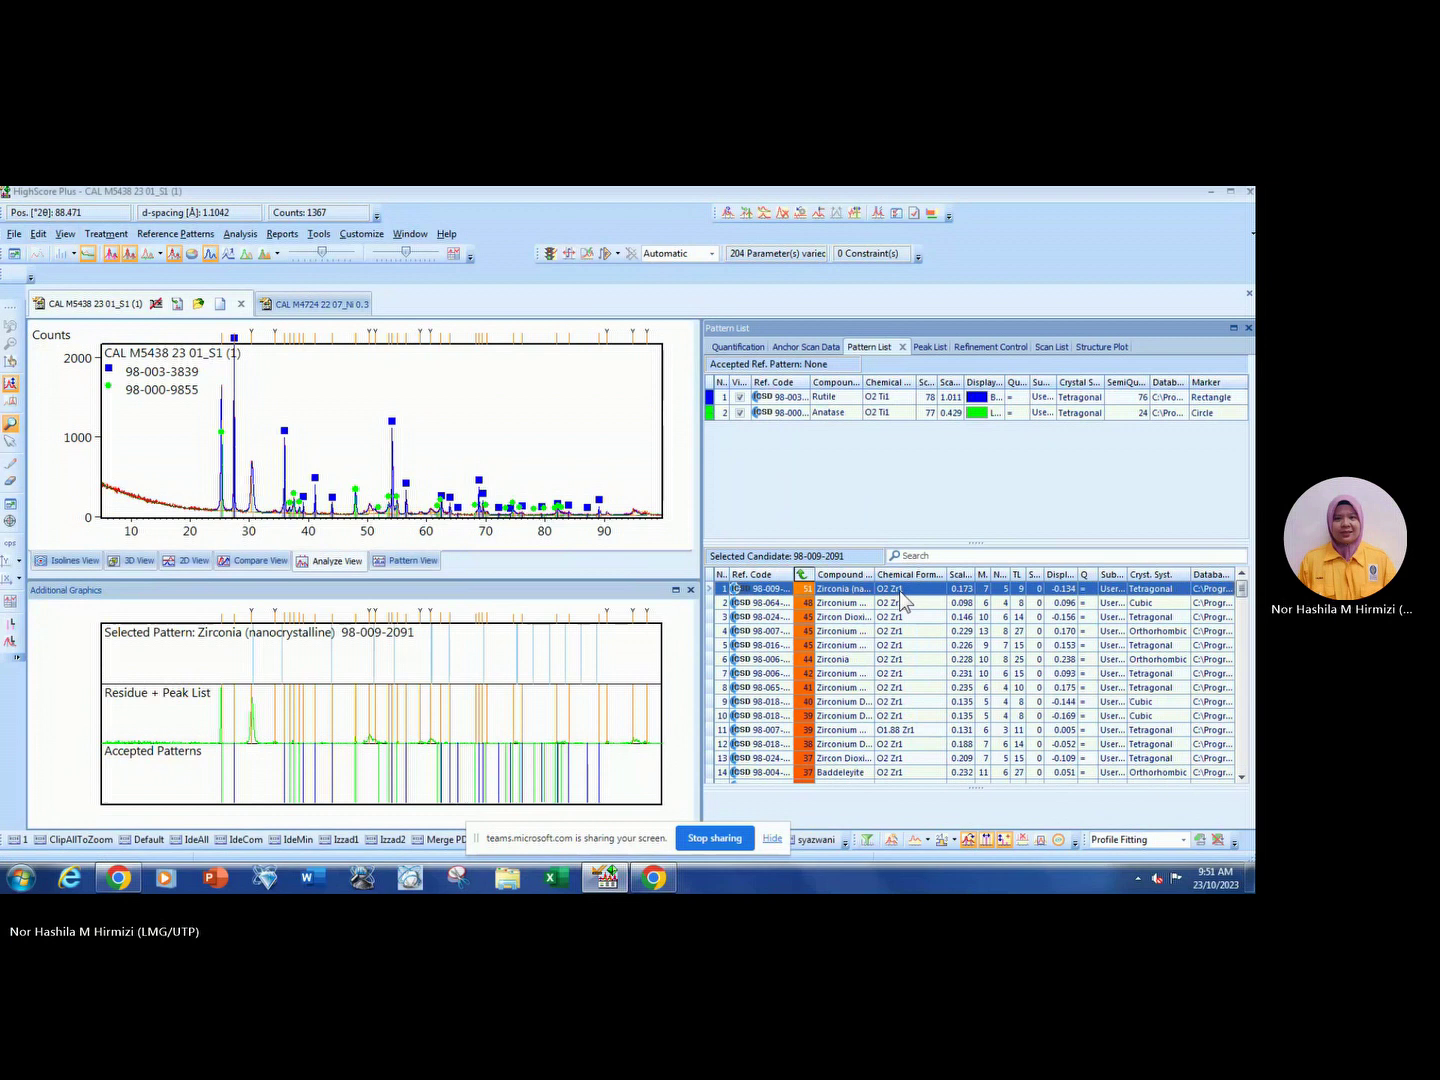
left_click_drag(900, 589, 881, 437)
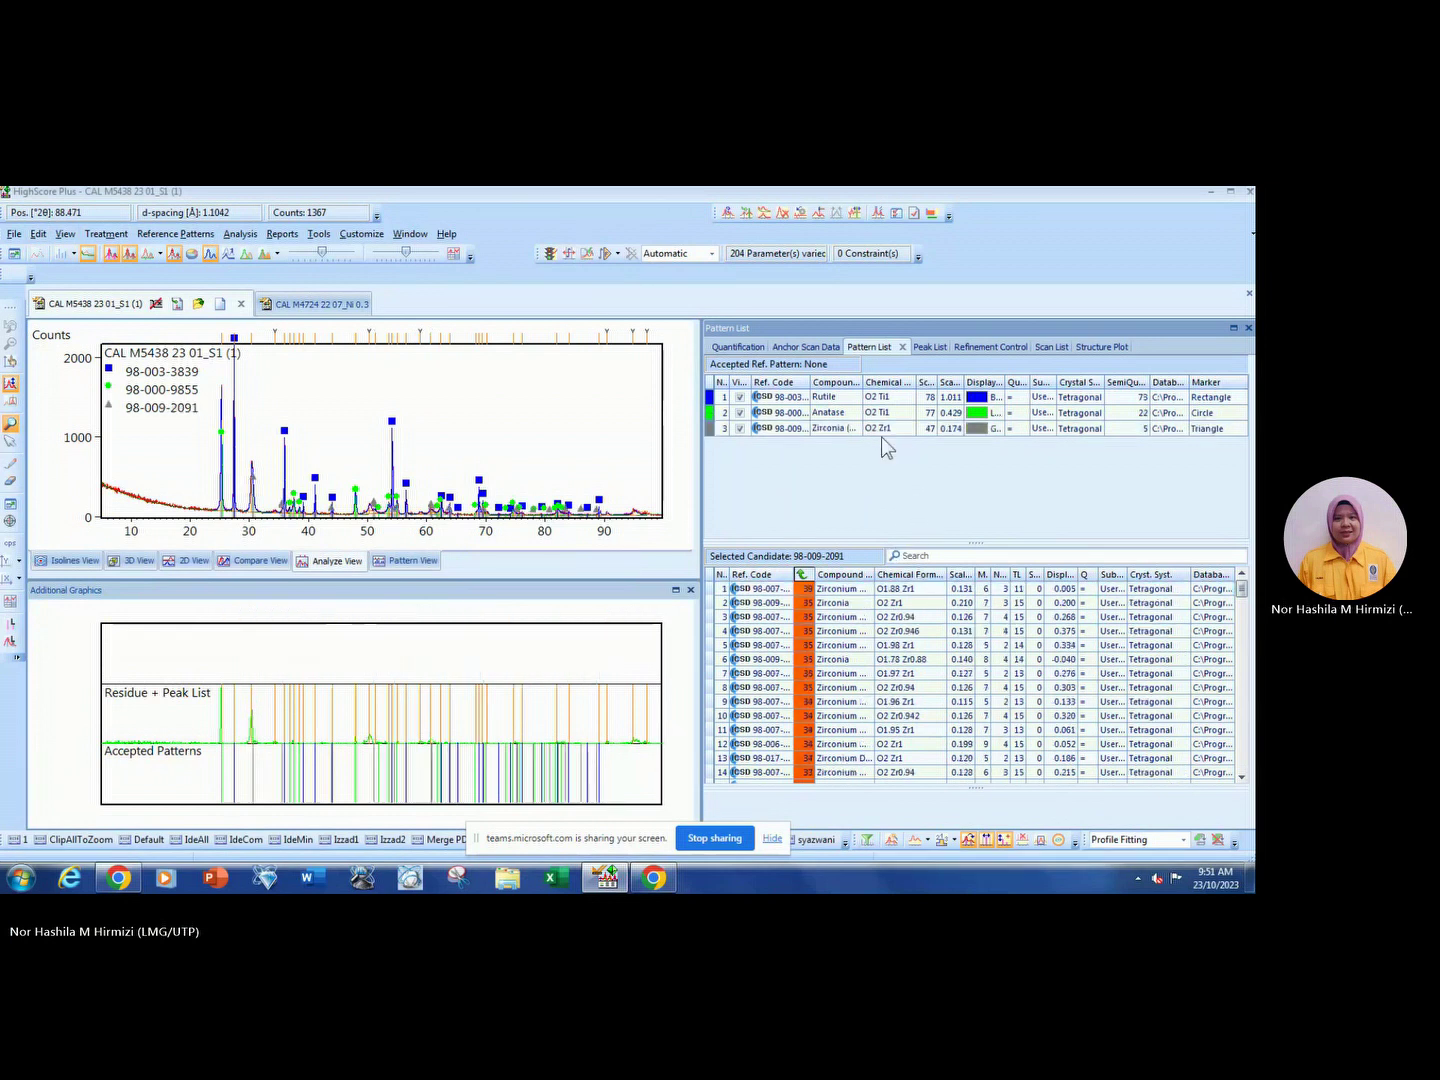
mouse_move(287, 490)
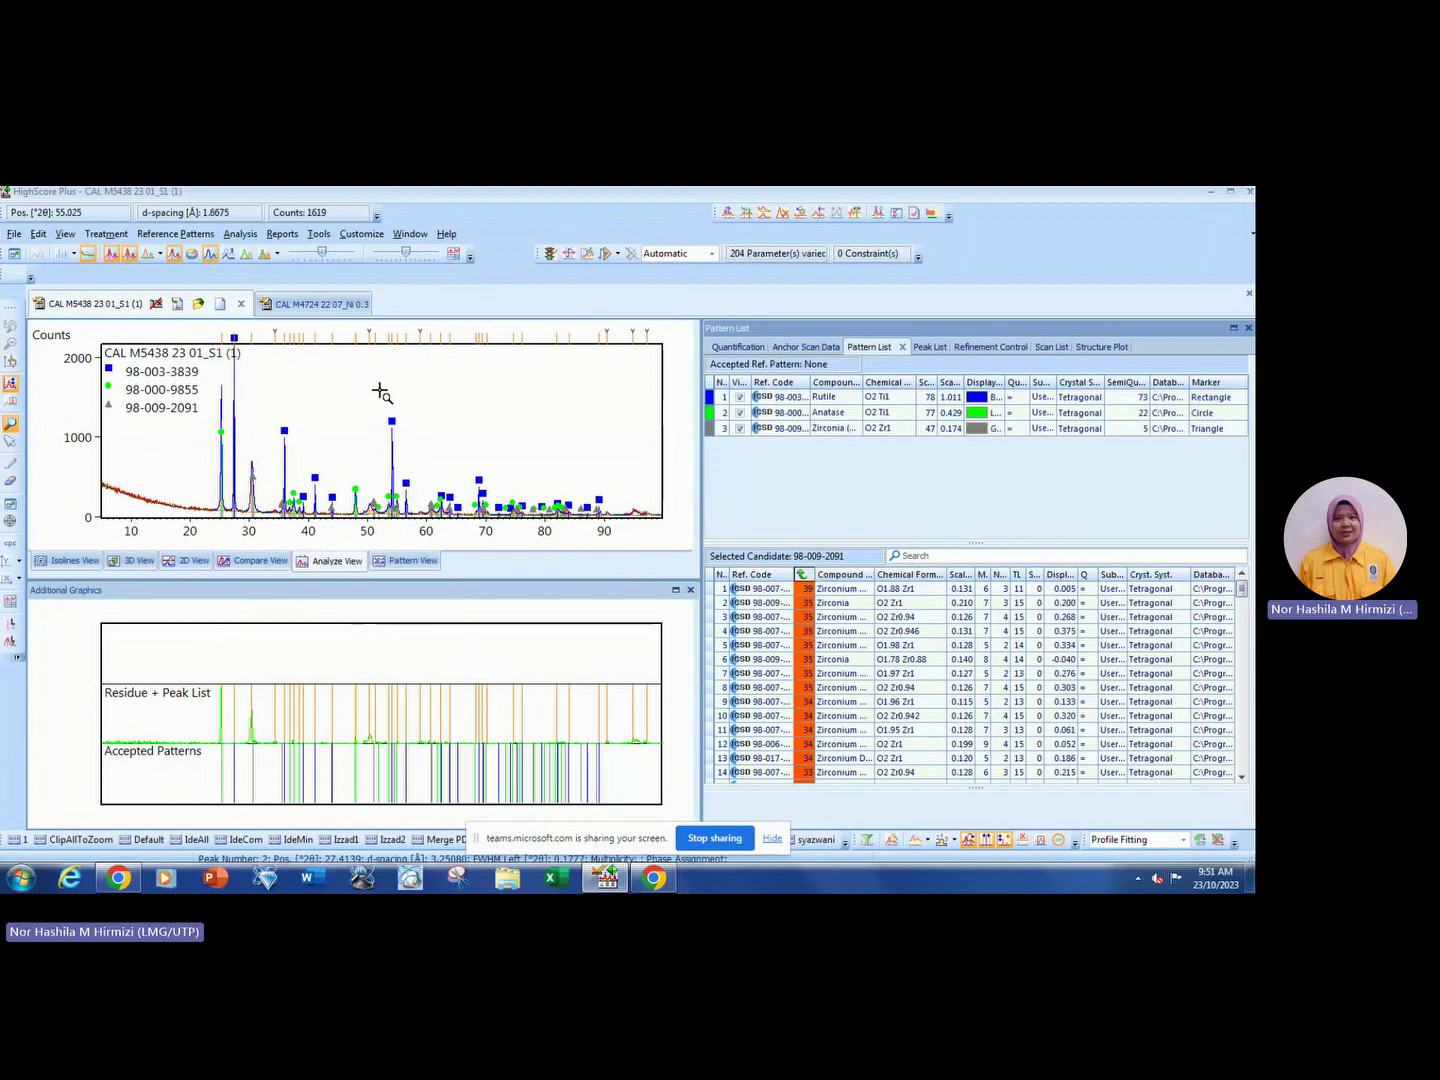
Examine the reference card of the accepted Rutile pattern 98-003-3839 down to its peak list, keeping the scan graph uncovered.
left_click(829, 400)
double_click(832, 403)
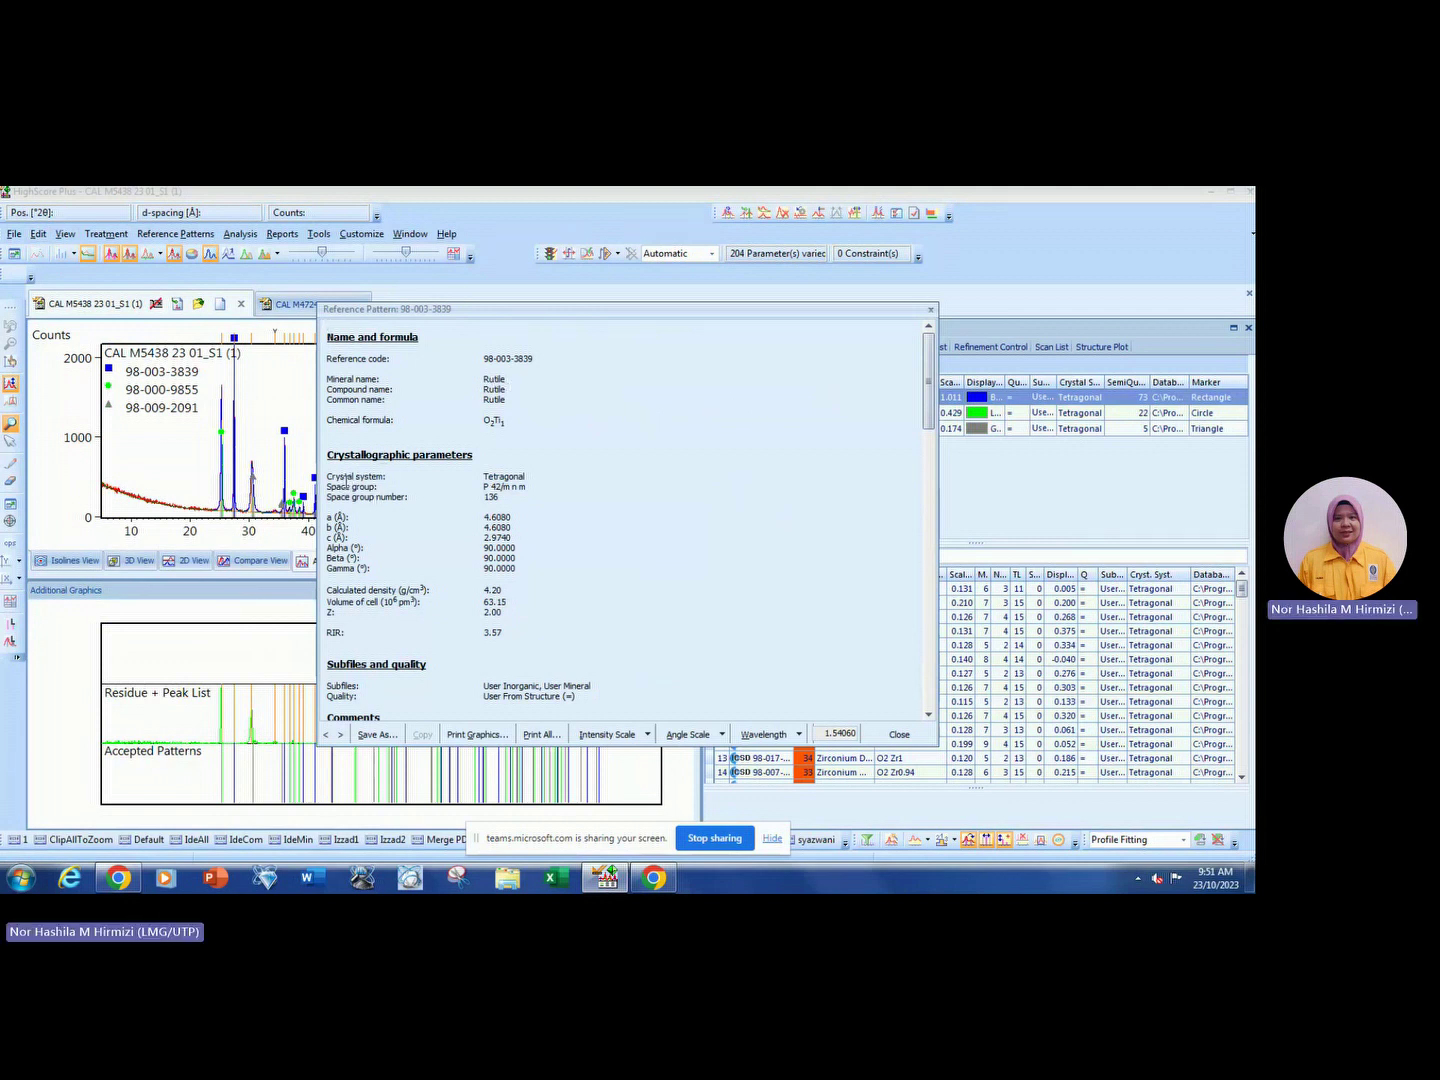
scroll(605, 480, "down", 2)
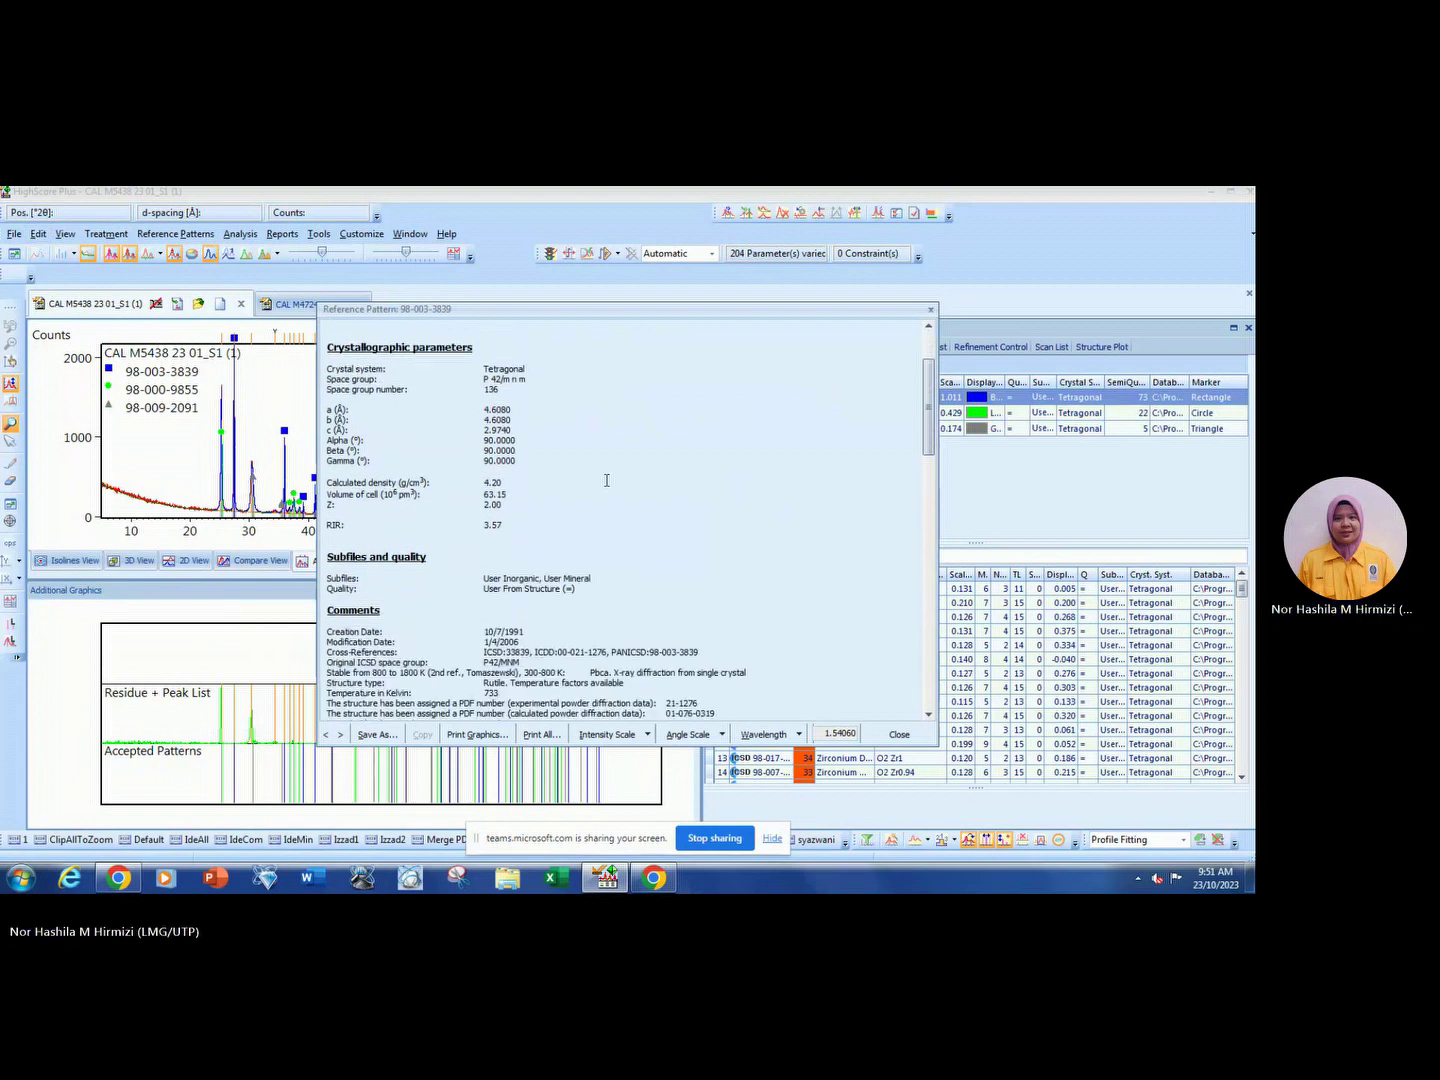
scroll(606, 481, "down", 9)
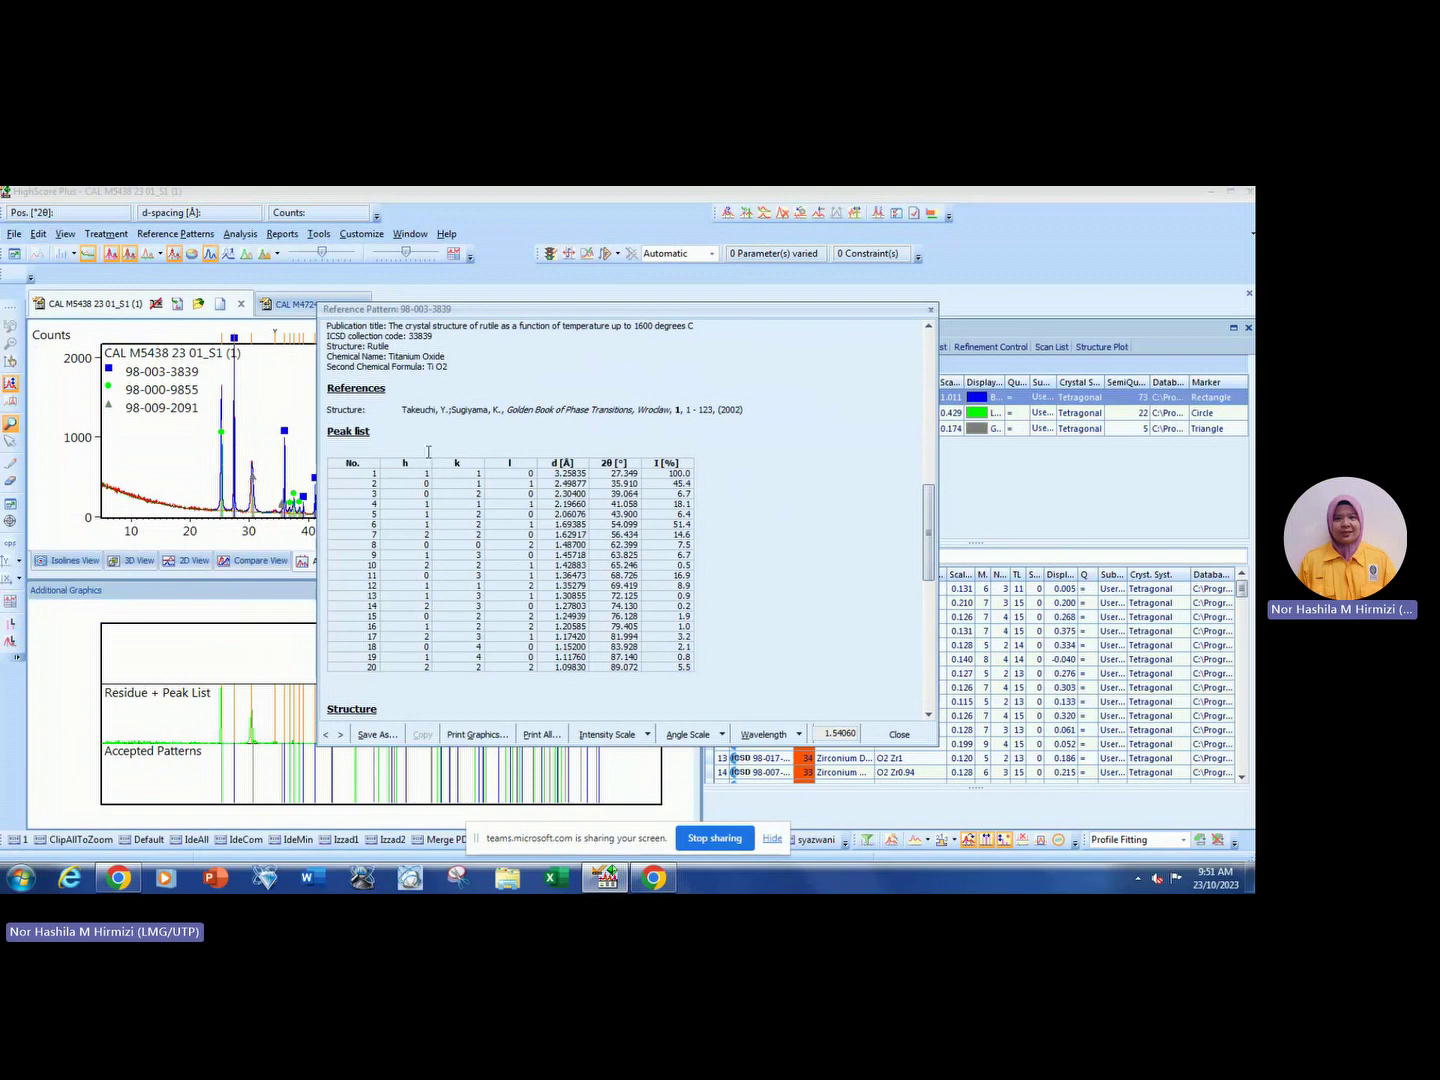
left_click_drag(473, 311, 796, 310)
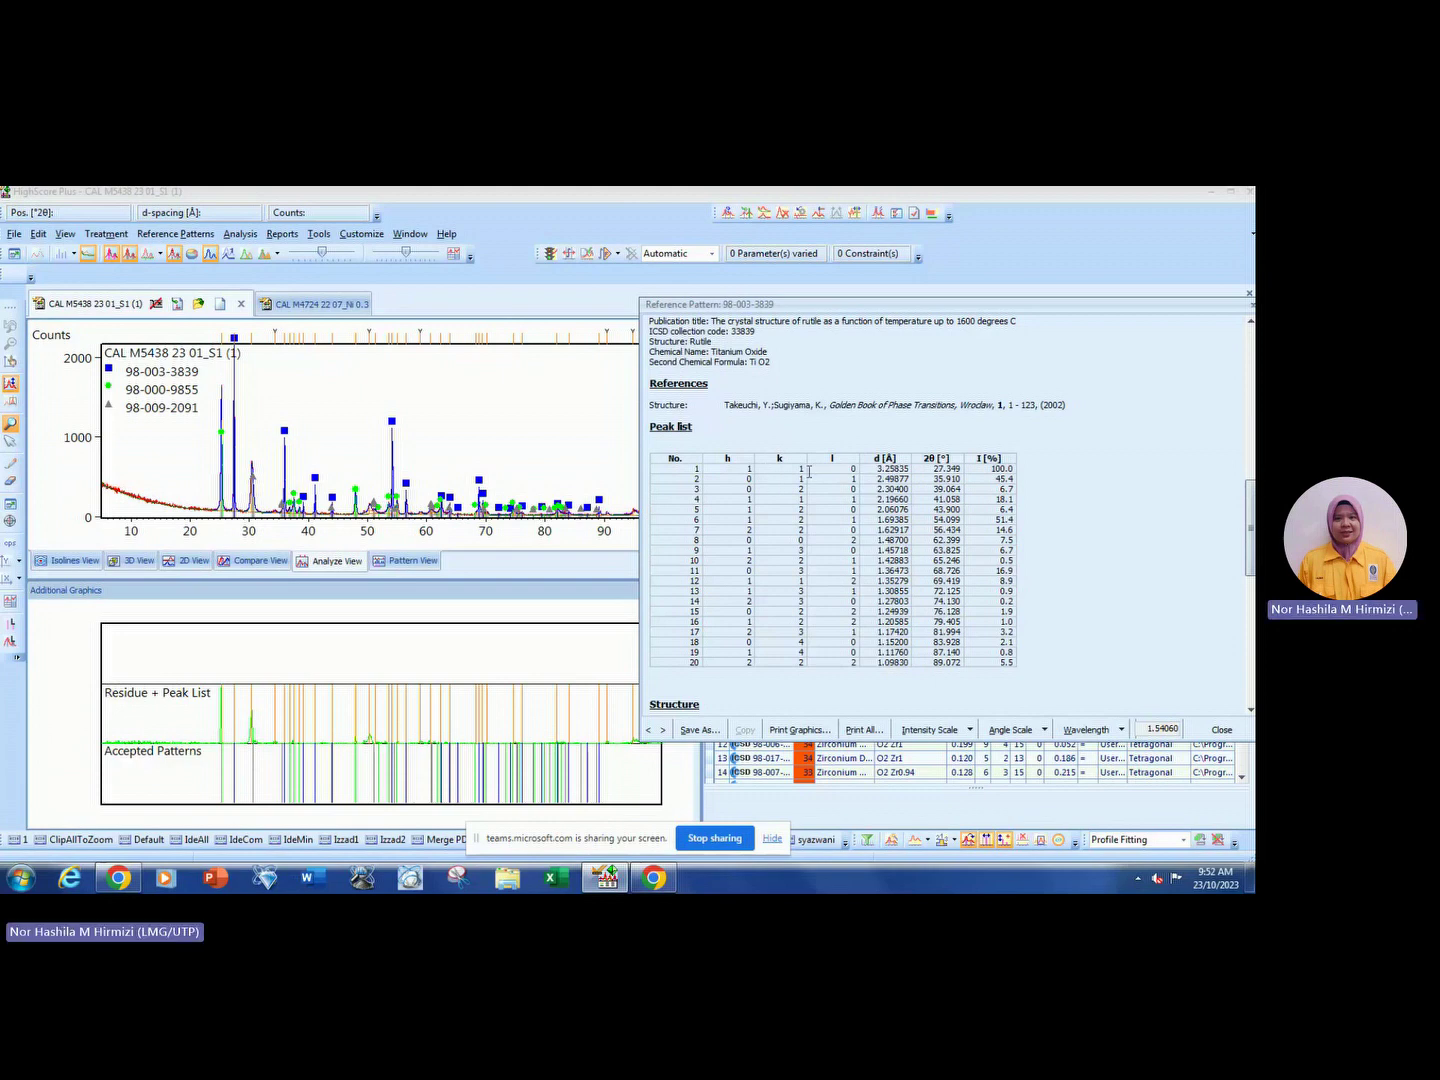
Check the file formats offered for saving the Rutile reference card and close the card without saving.
left_click(699, 730)
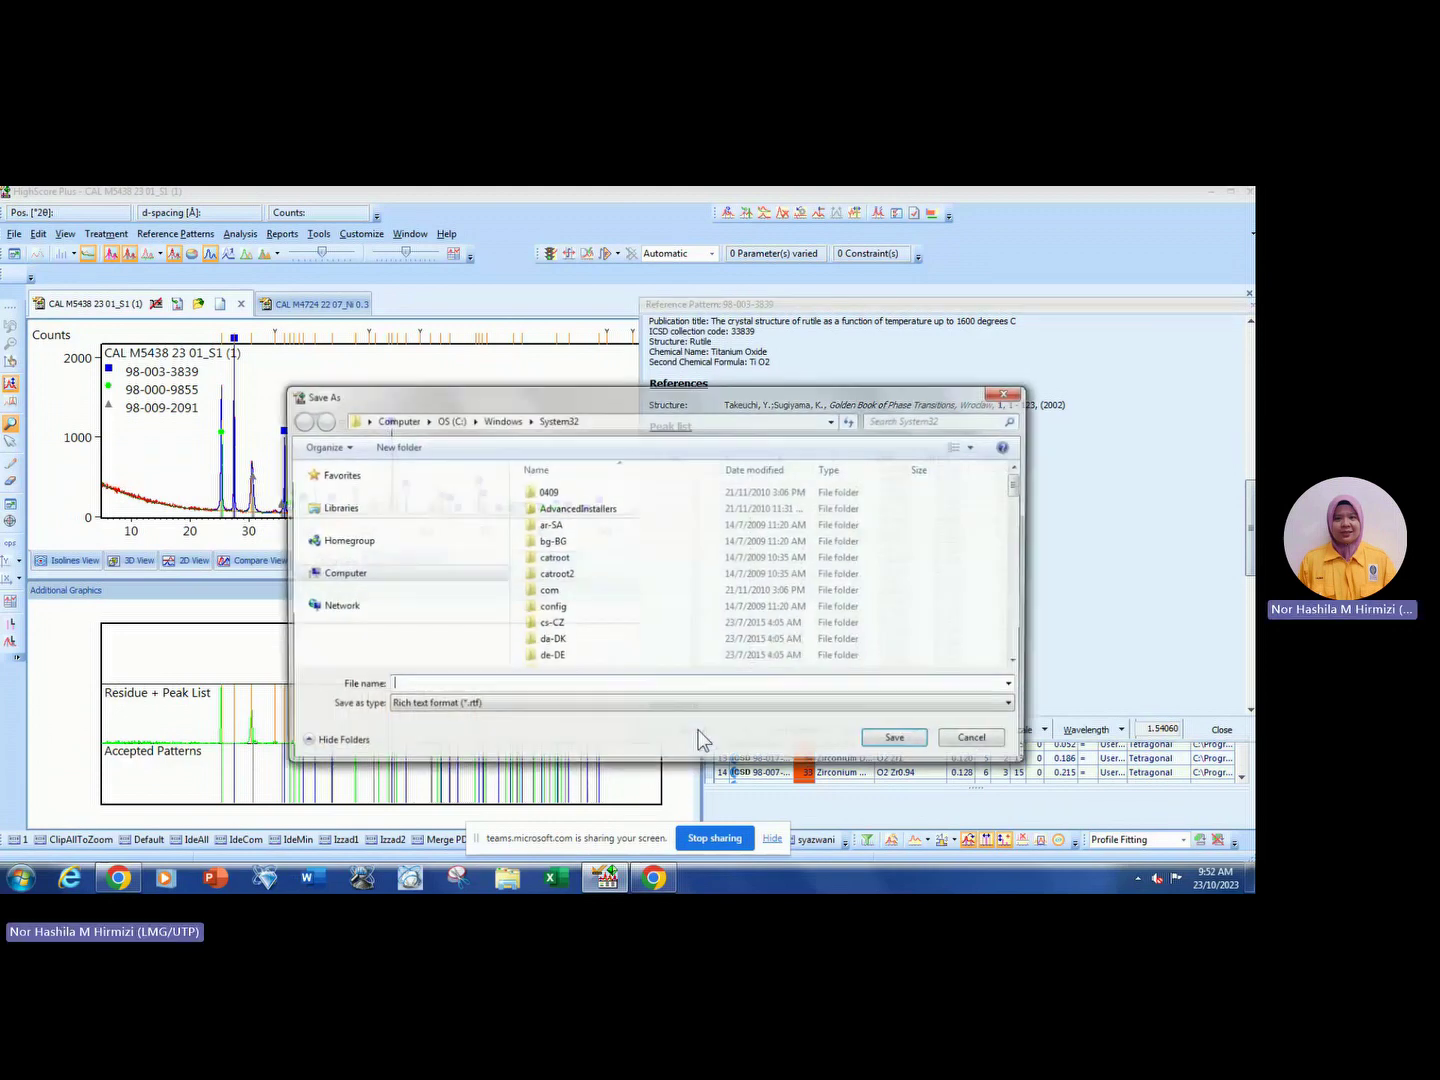
left_click(594, 706)
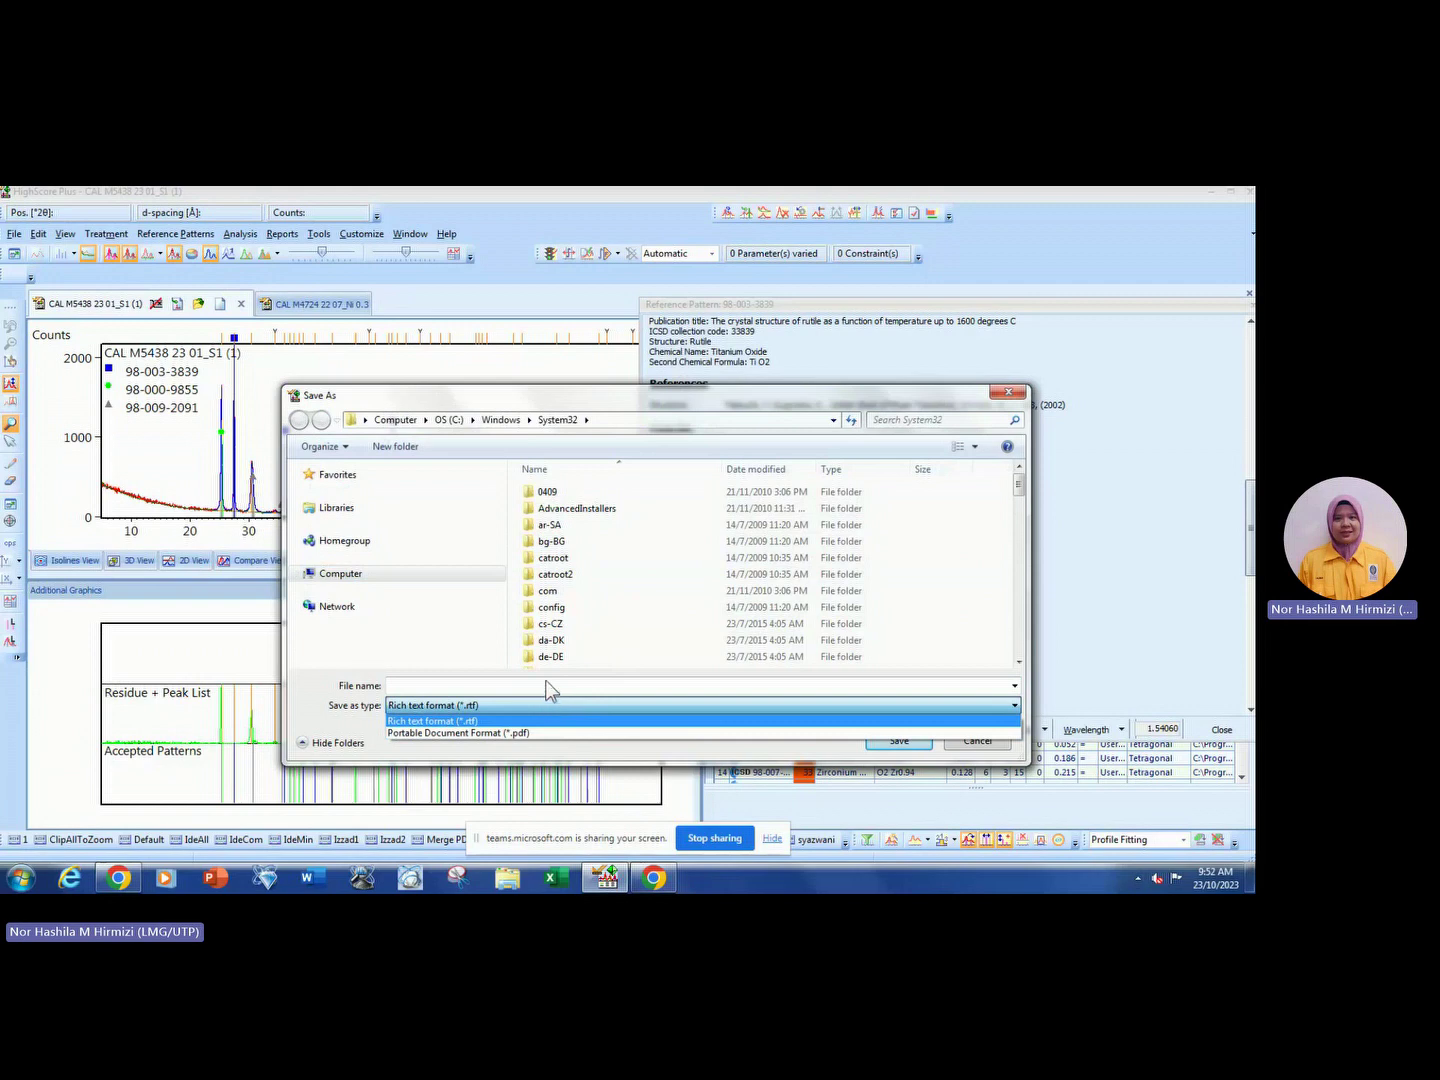
left_click(975, 747)
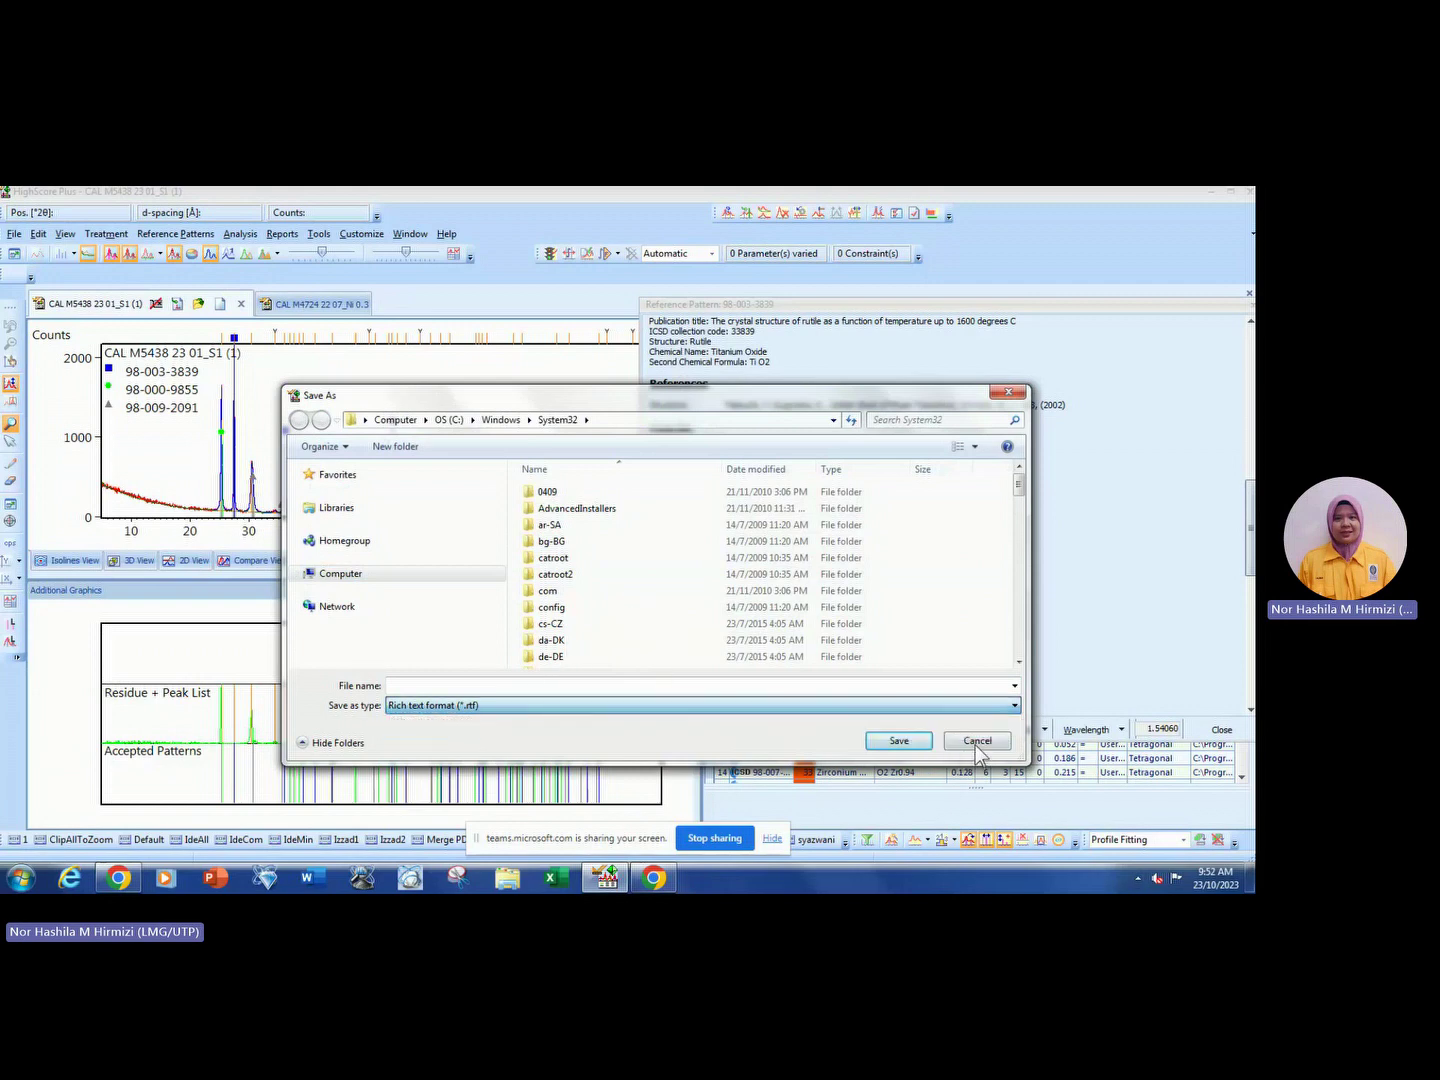
left_click(1011, 393)
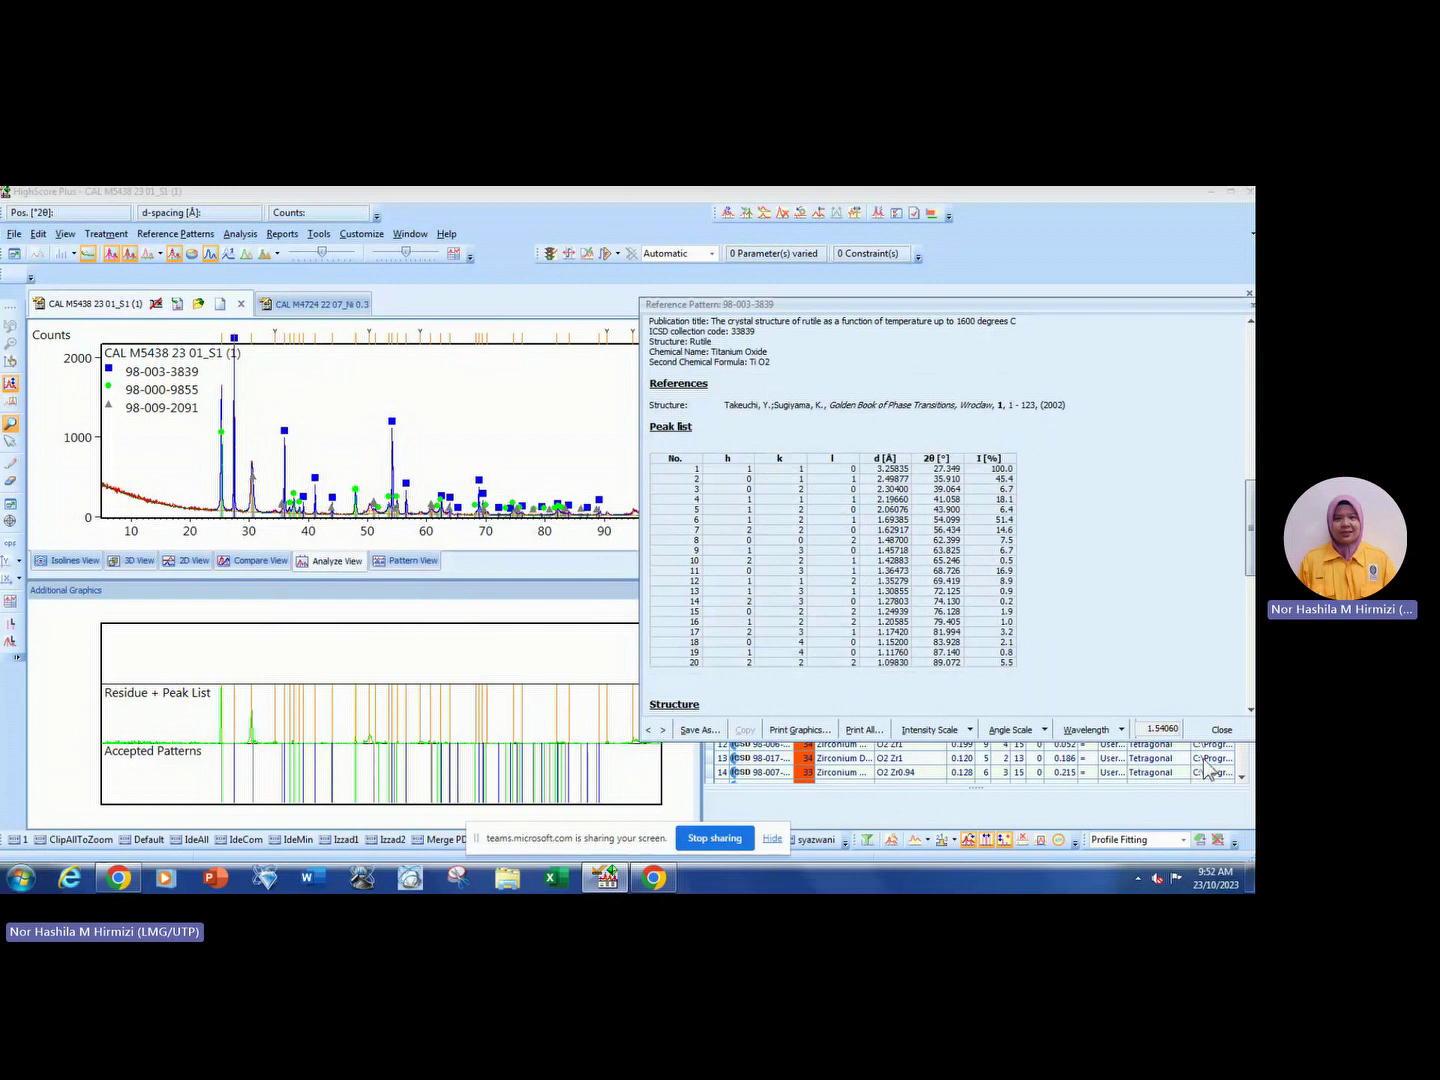
left_click(1220, 729)
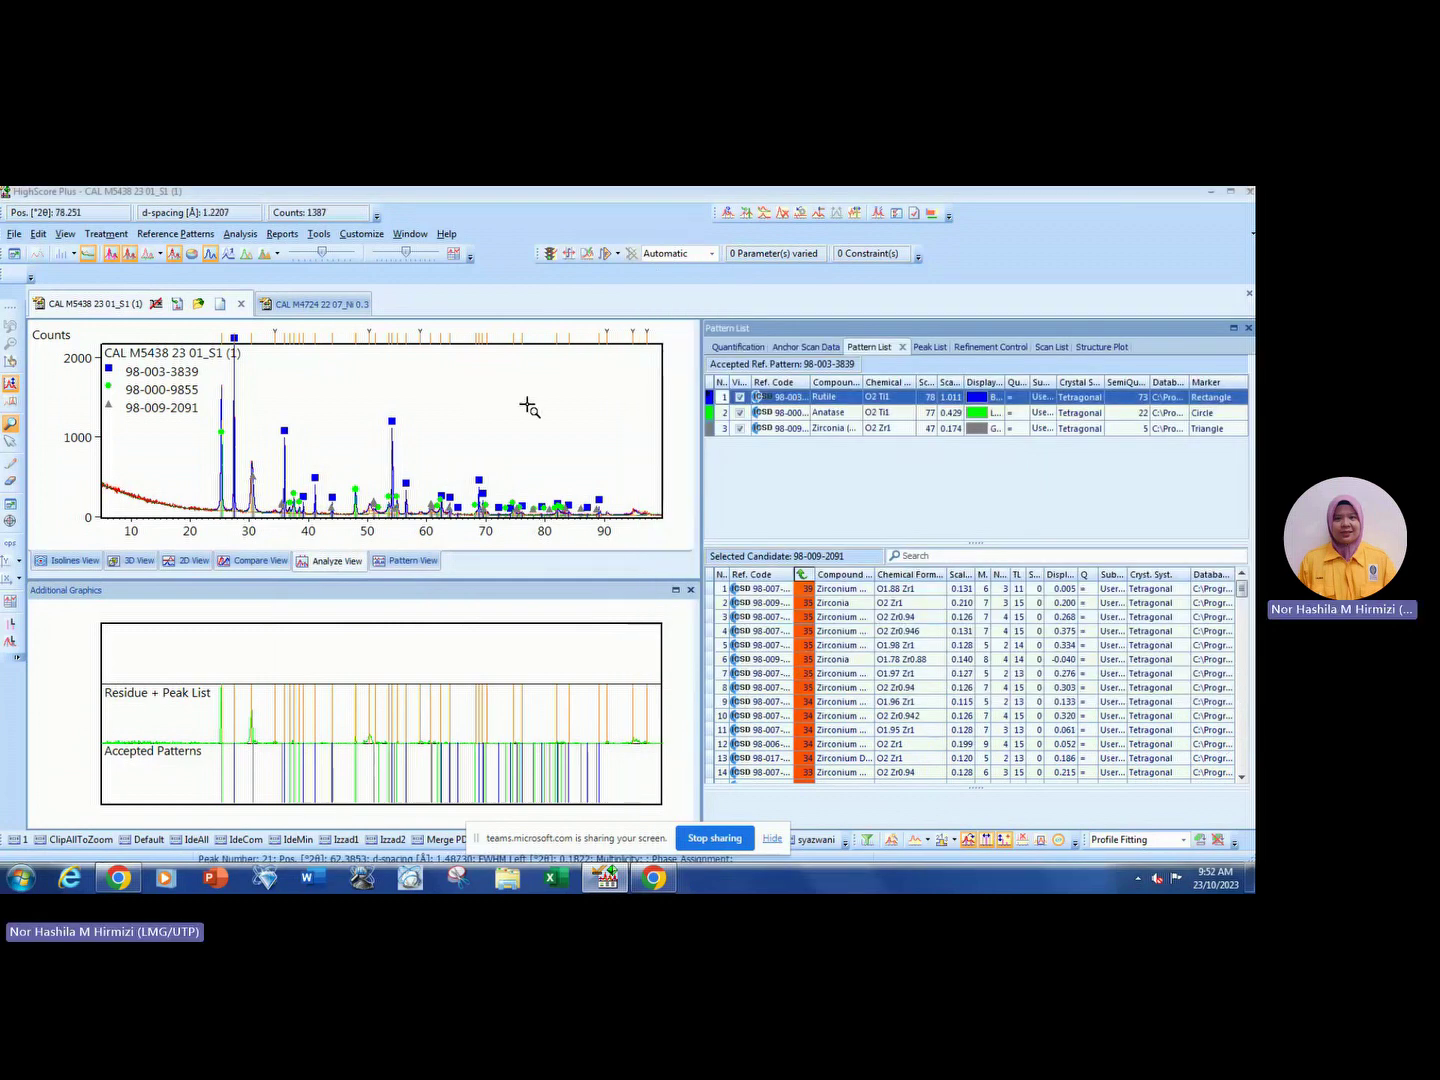
Create a Word report of the scan analysis with the Default report definition.
left_click(277, 231)
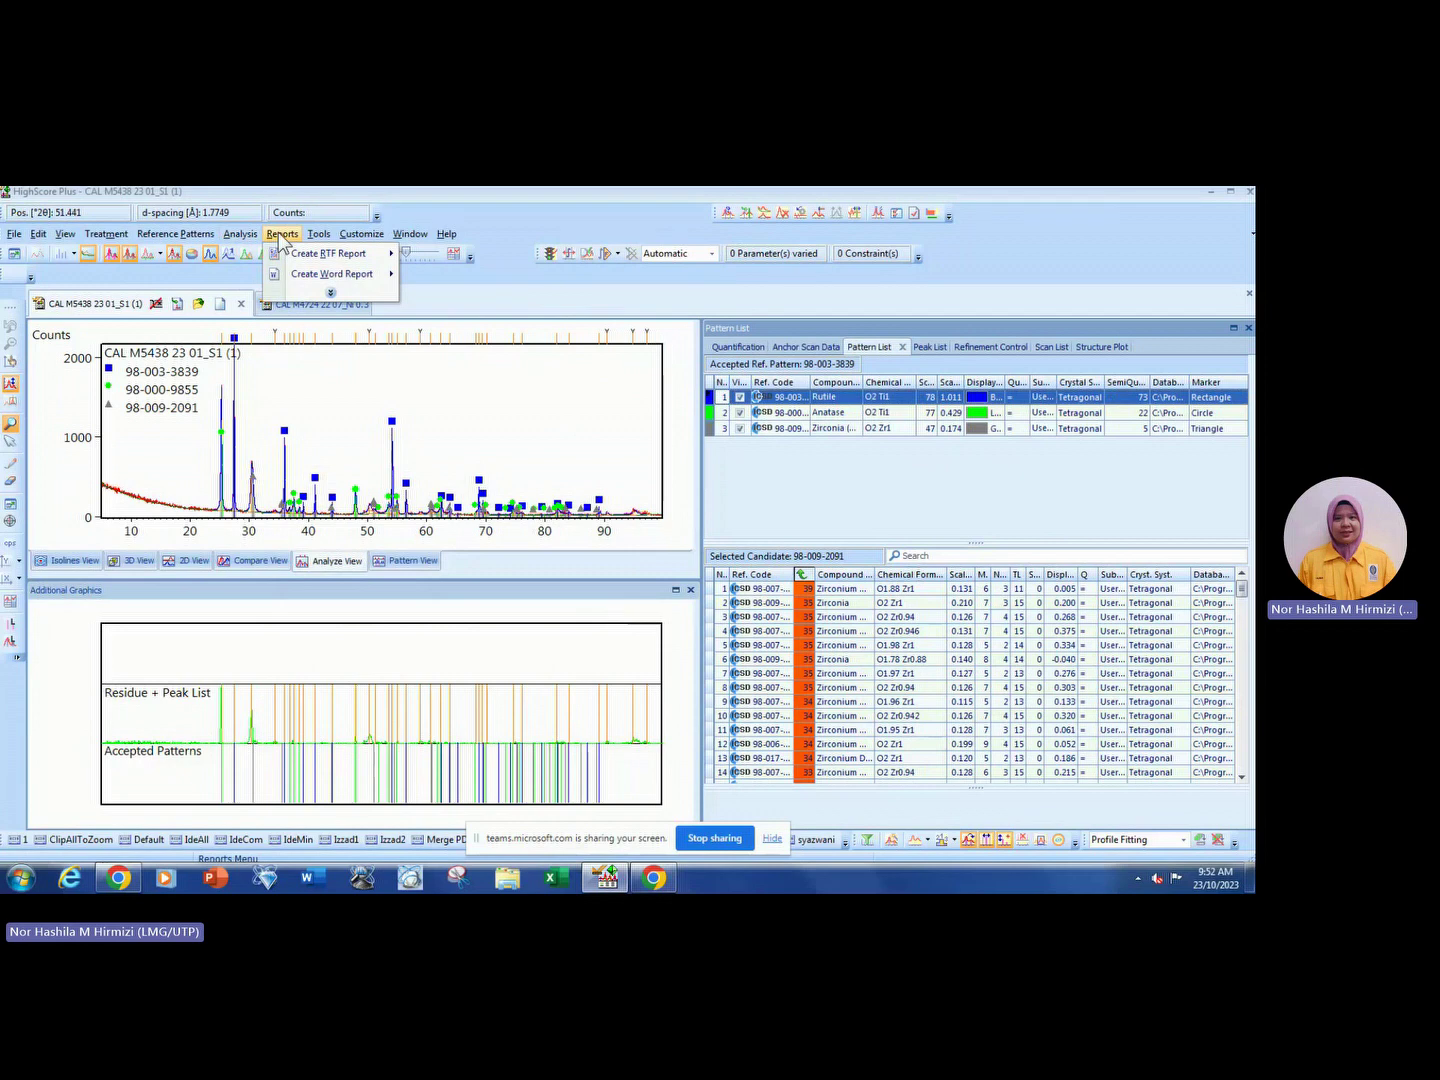
mouse_move(314, 281)
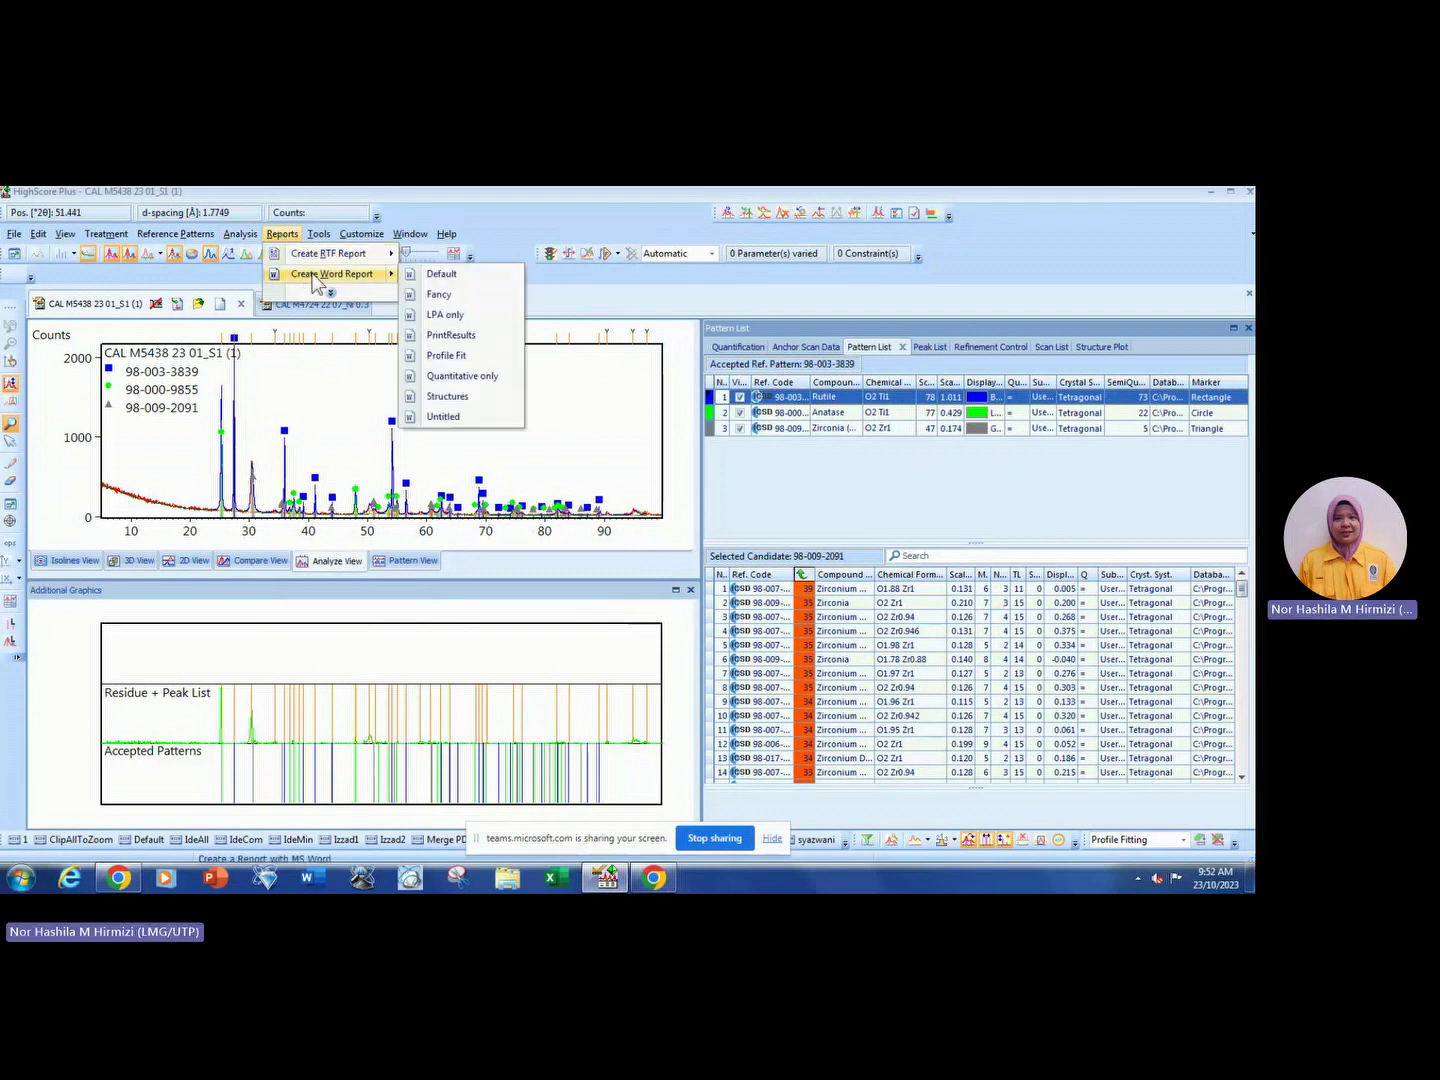
left_click(460, 275)
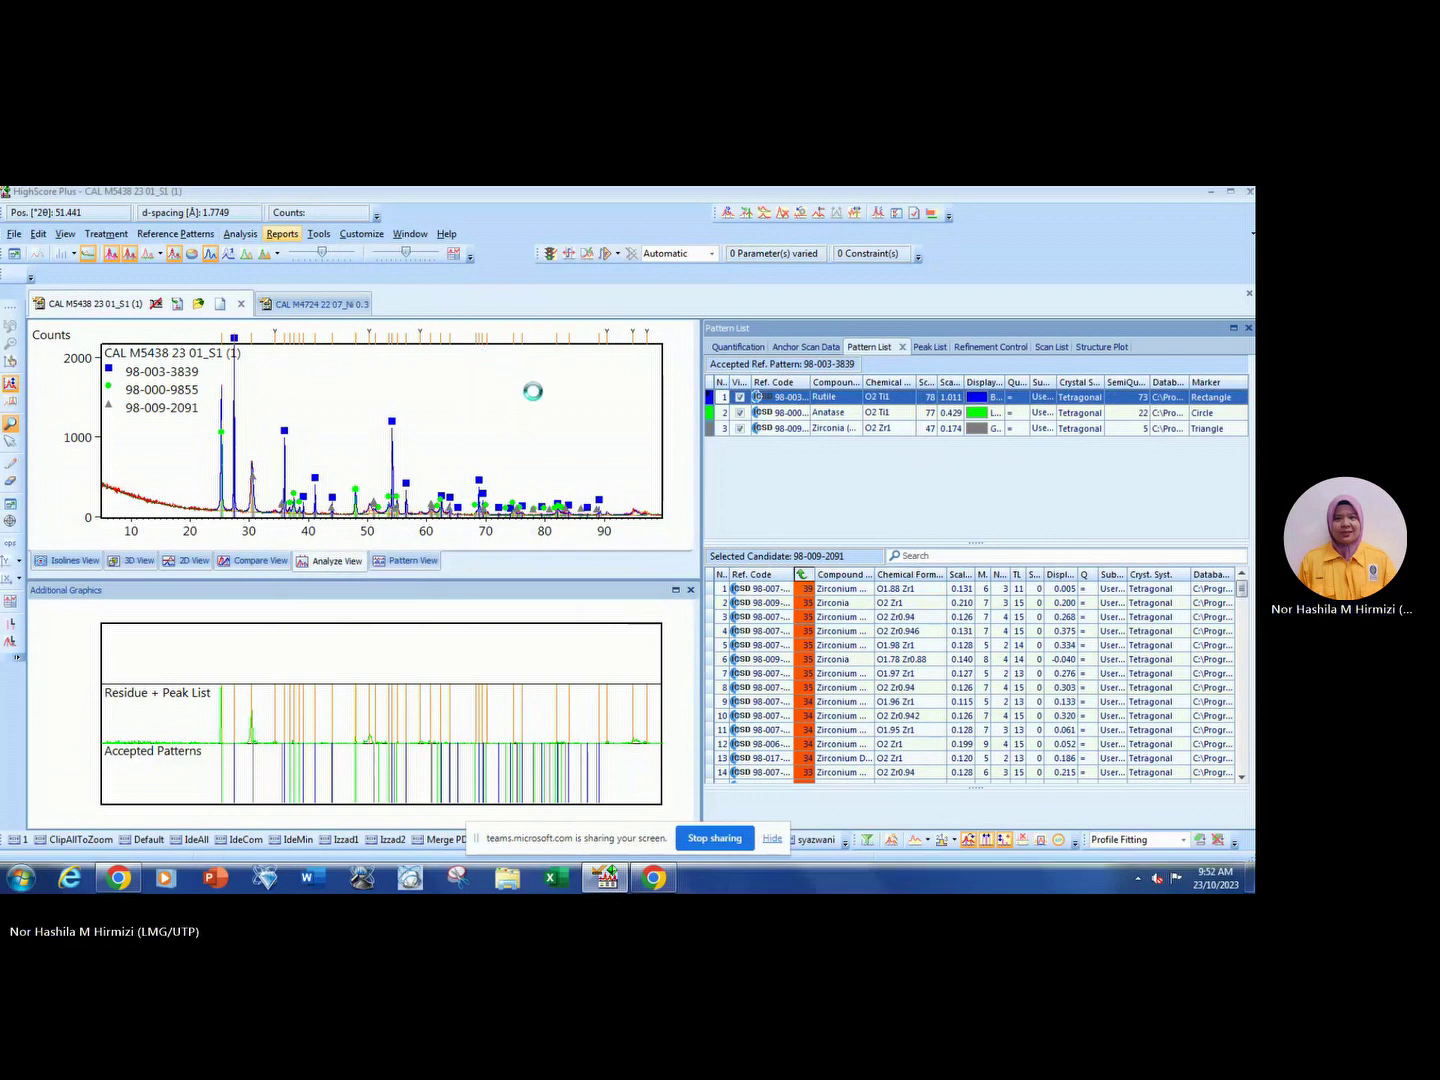
Review the Word report's main graphics, peak list, pattern list and processing parameters, and return to HighScore Plus.
scroll(548, 554, "up", 3)
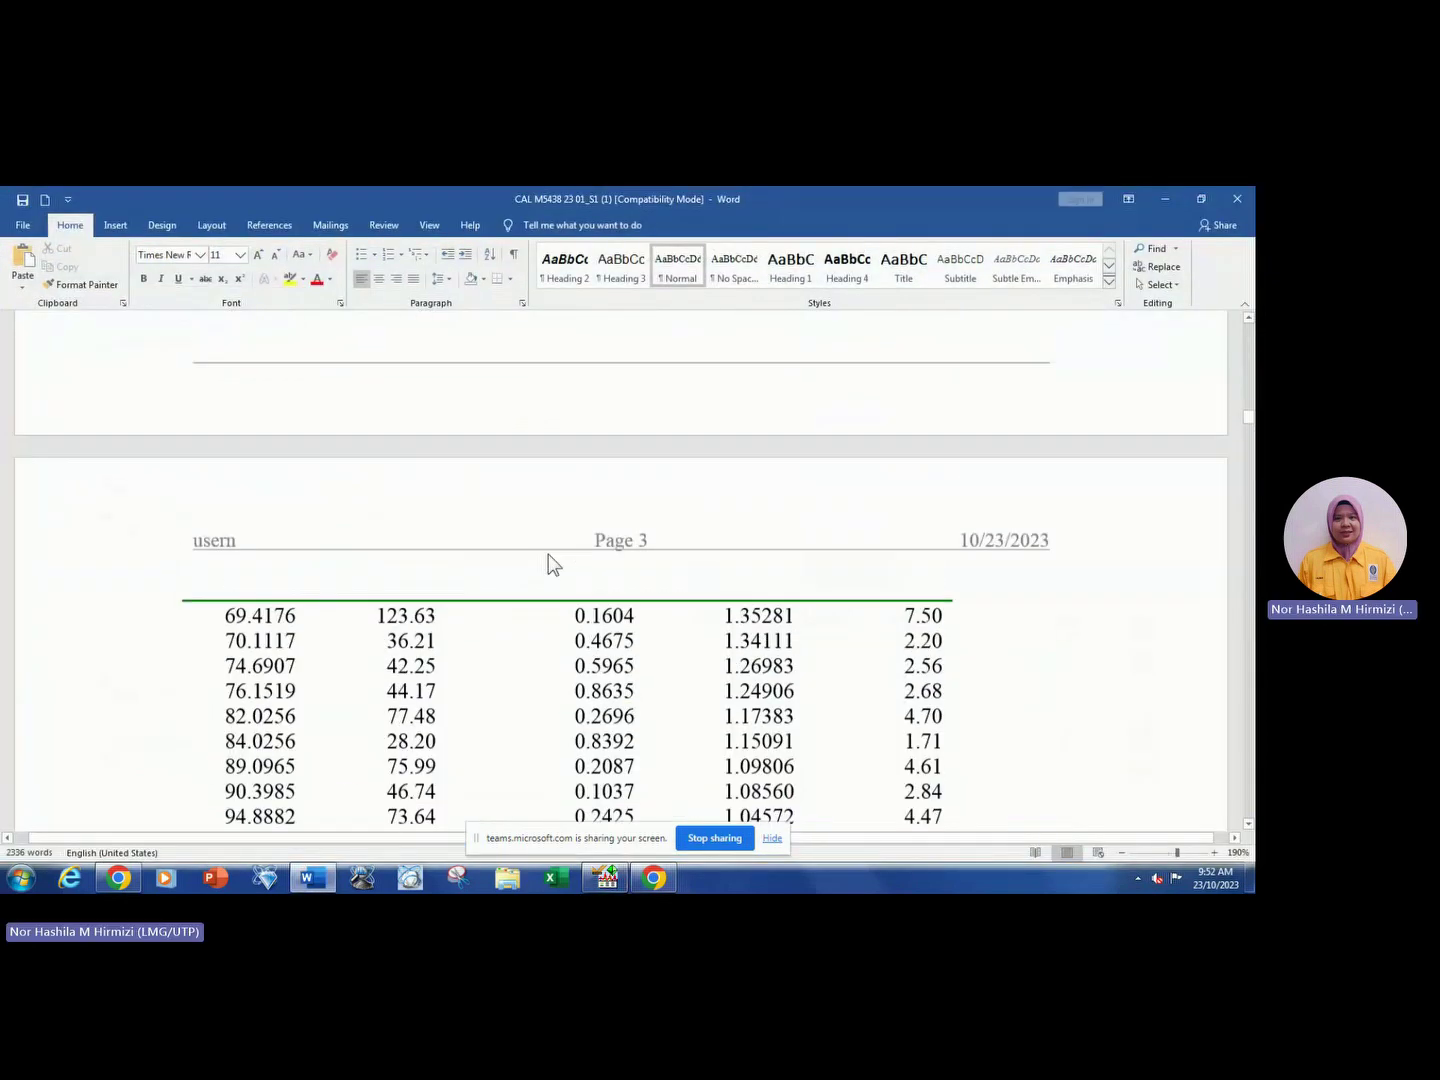
scroll(548, 553, "up", 15)
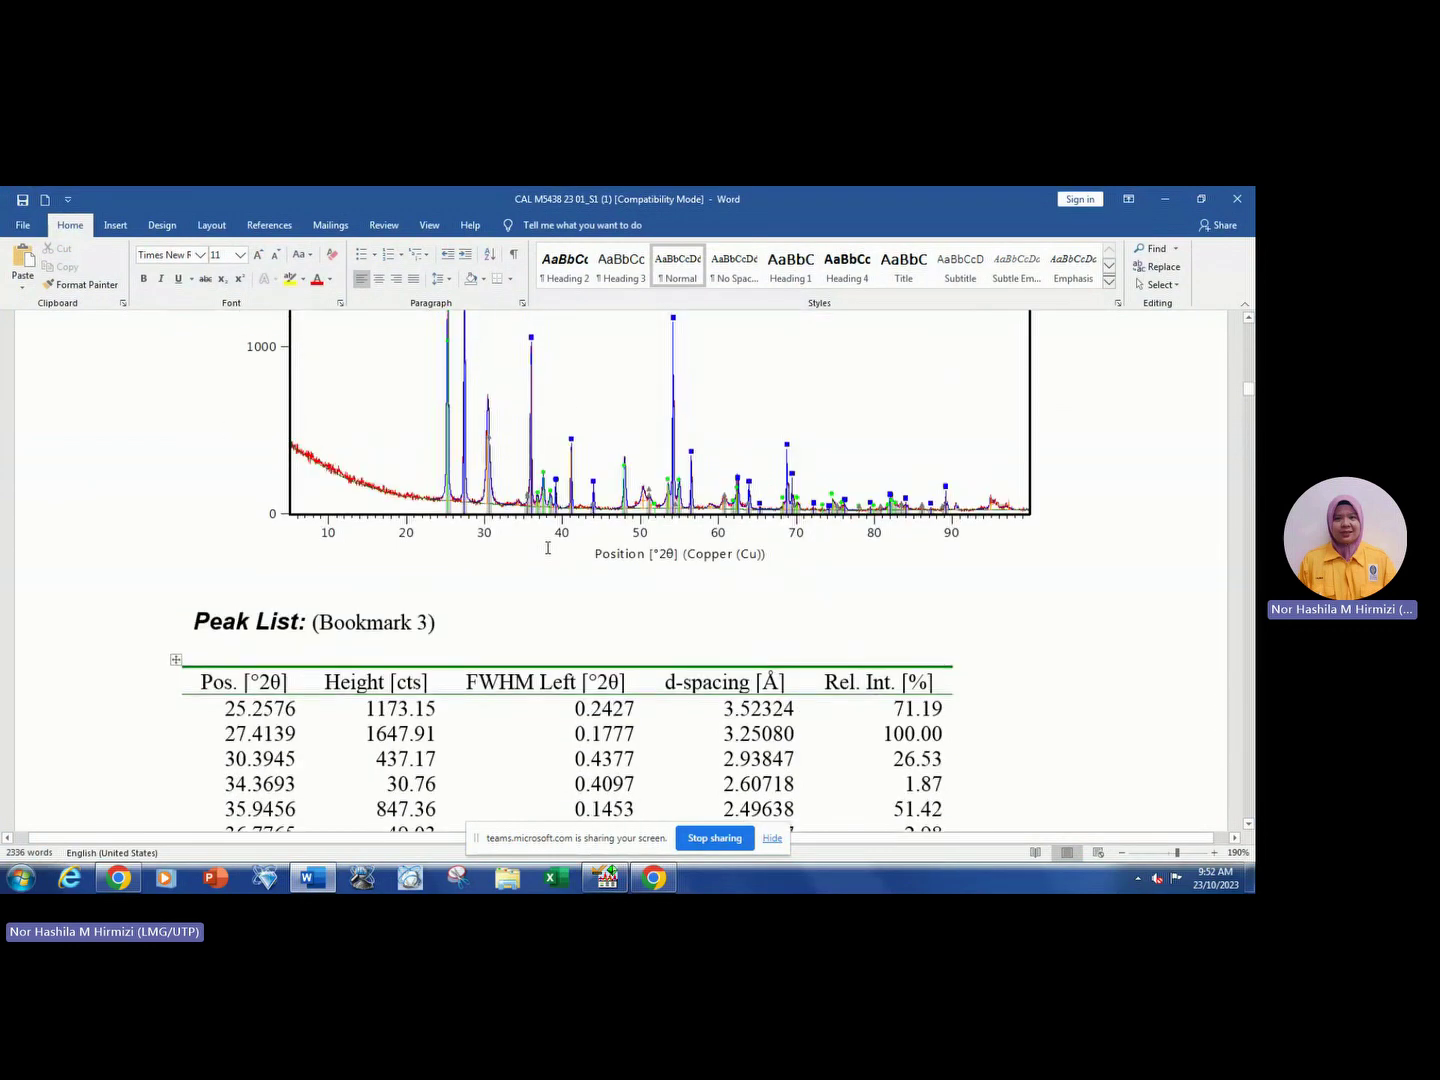
scroll(548, 548, "up", 4)
scroll(546, 546, "down", 3)
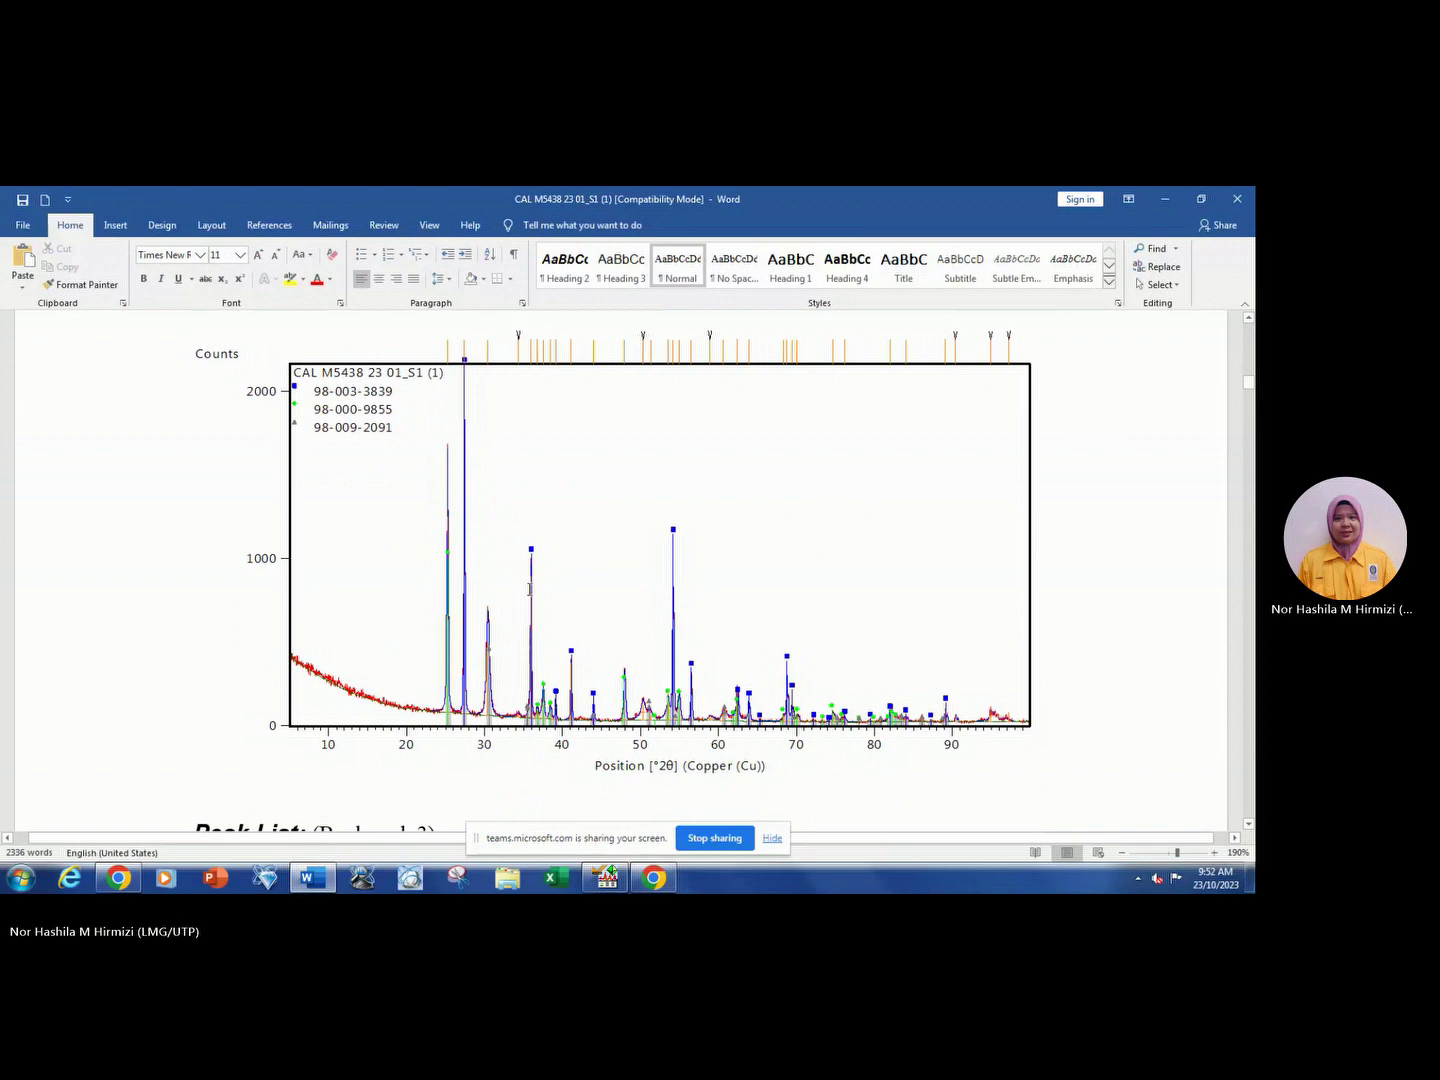
scroll(536, 478, "up", 4)
scroll(535, 478, "down", 8)
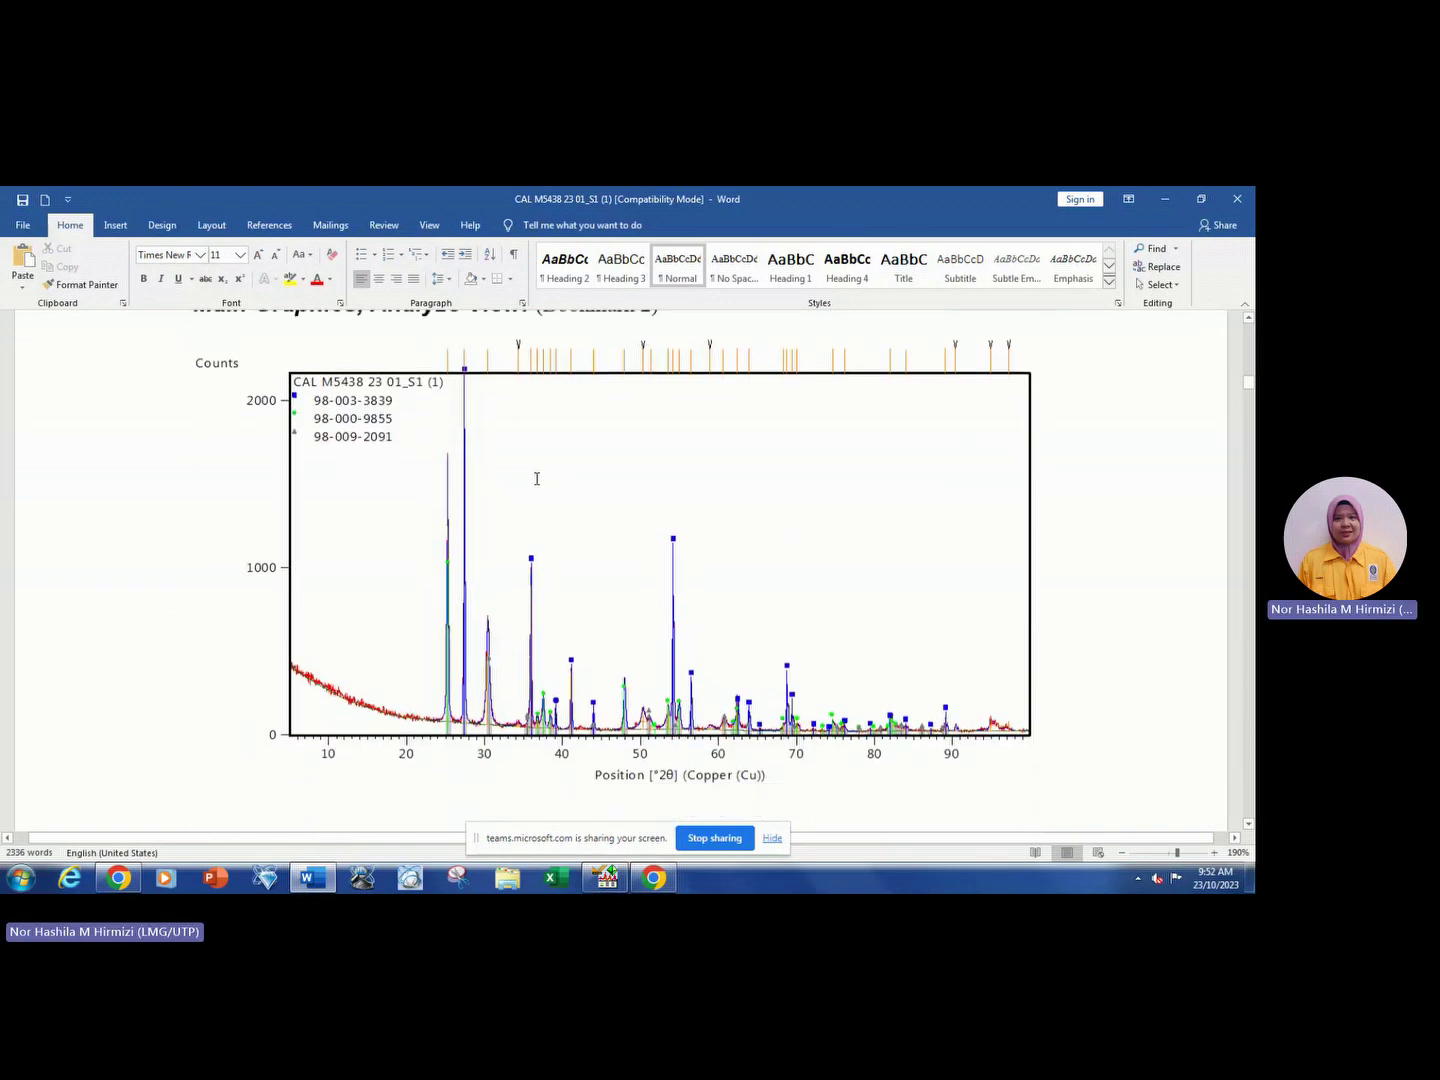
scroll(535, 480, "down", 1)
scroll(536, 475, "up", 3)
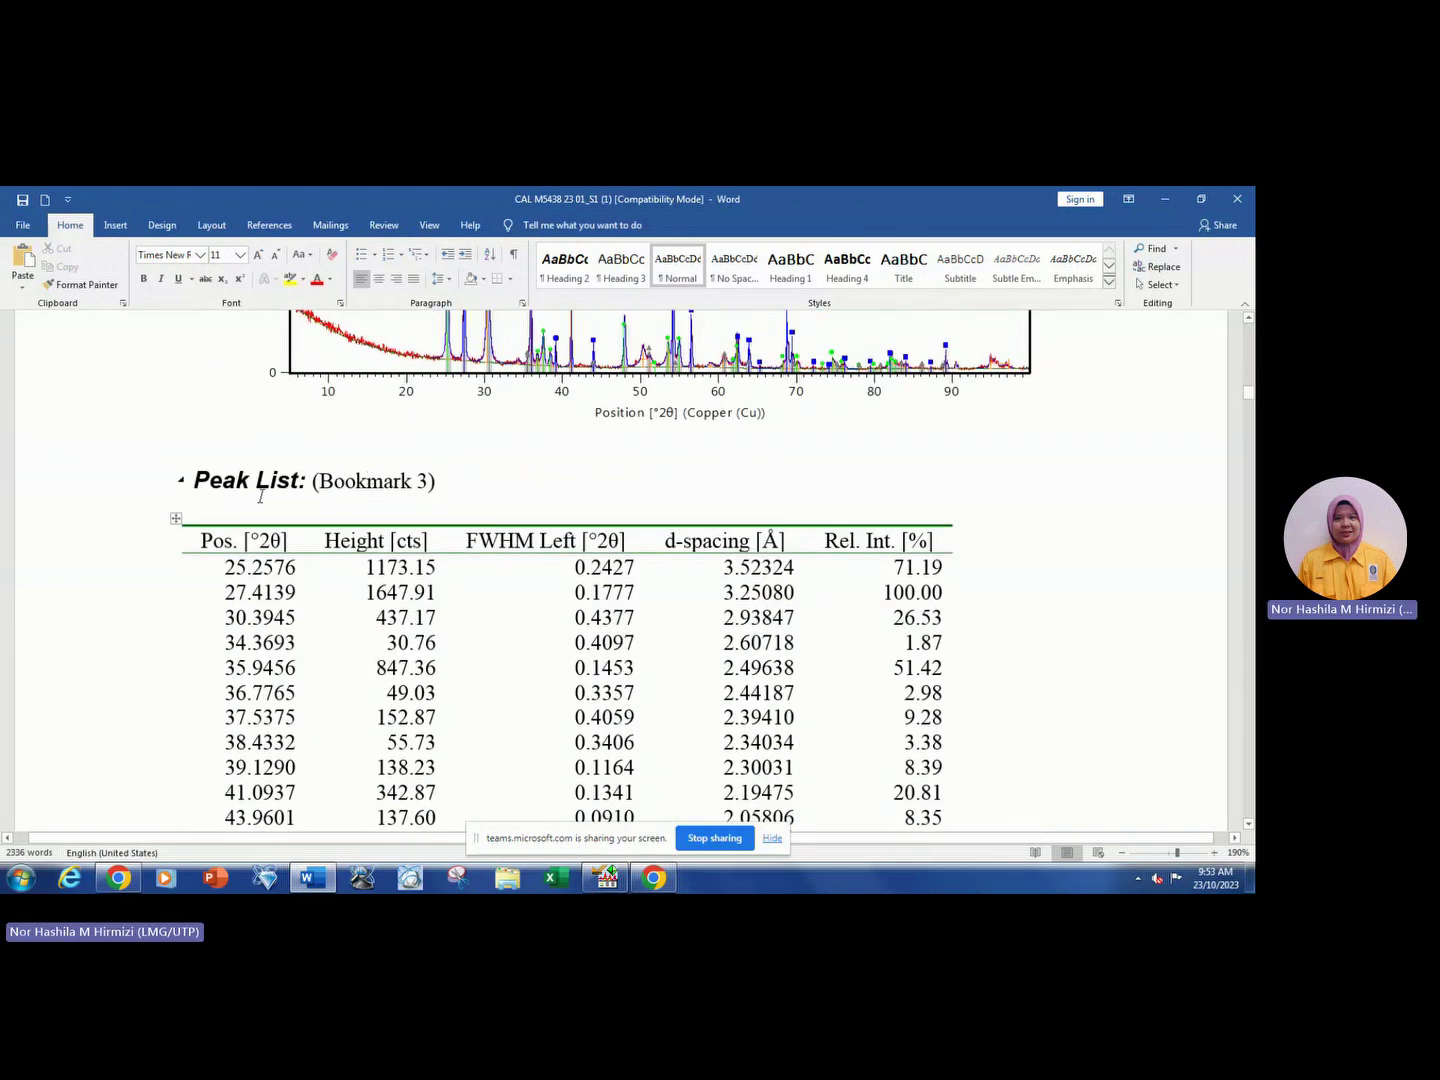
scroll(263, 497, "down", 2)
scroll(262, 497, "down", 1)
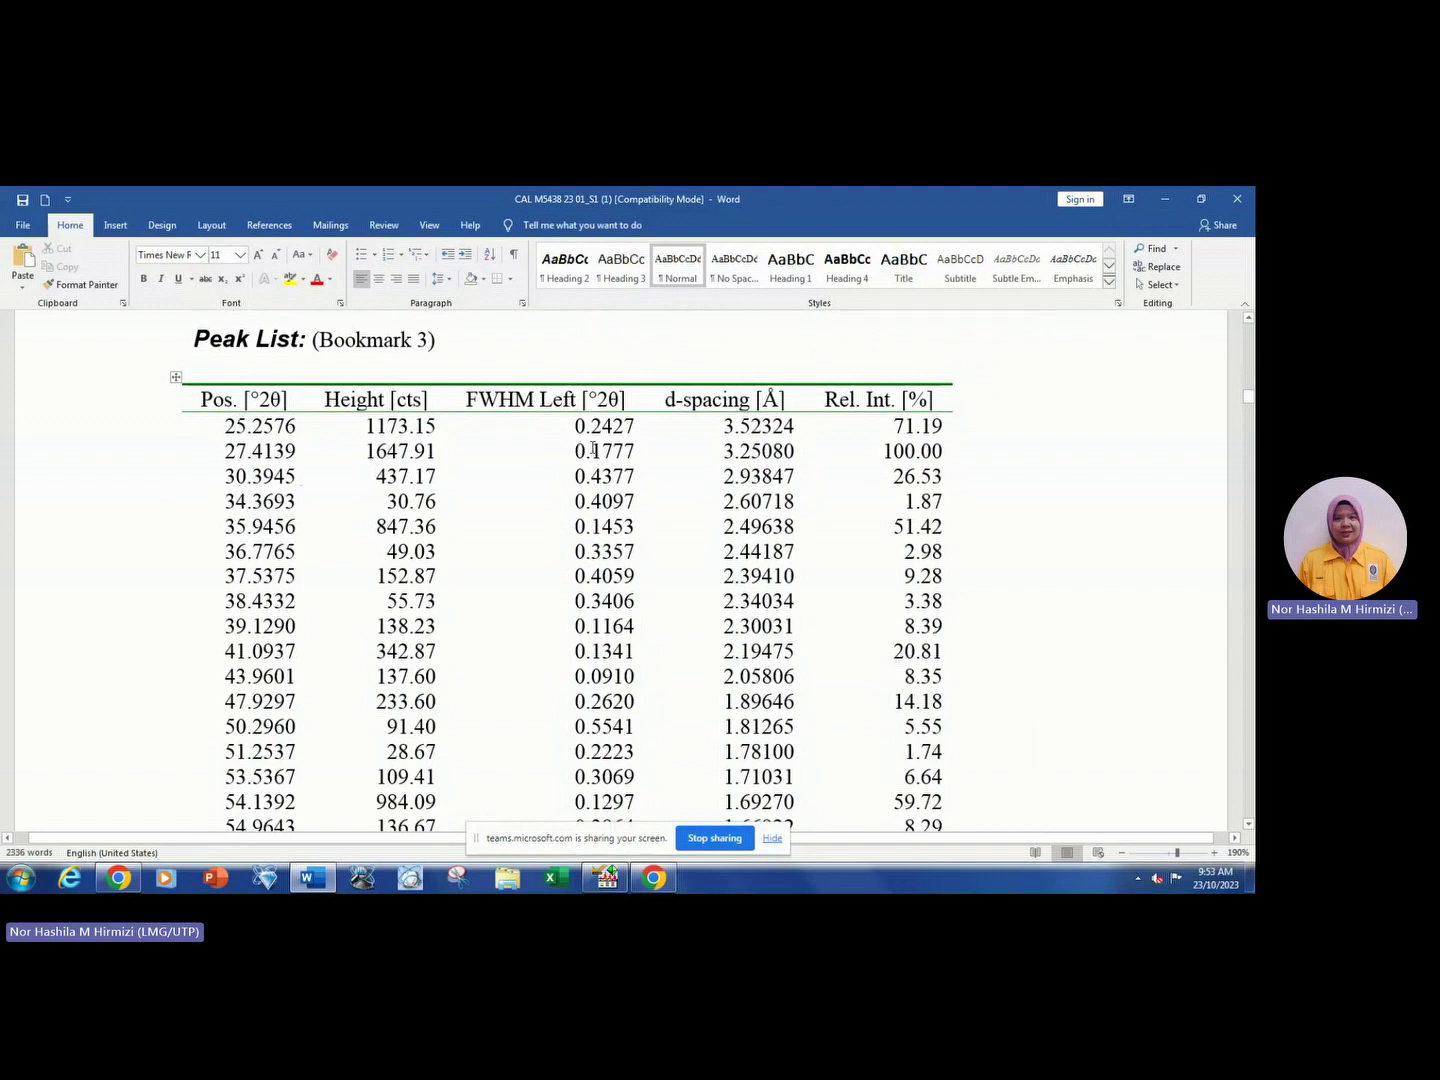
scroll(561, 446, "down", 15)
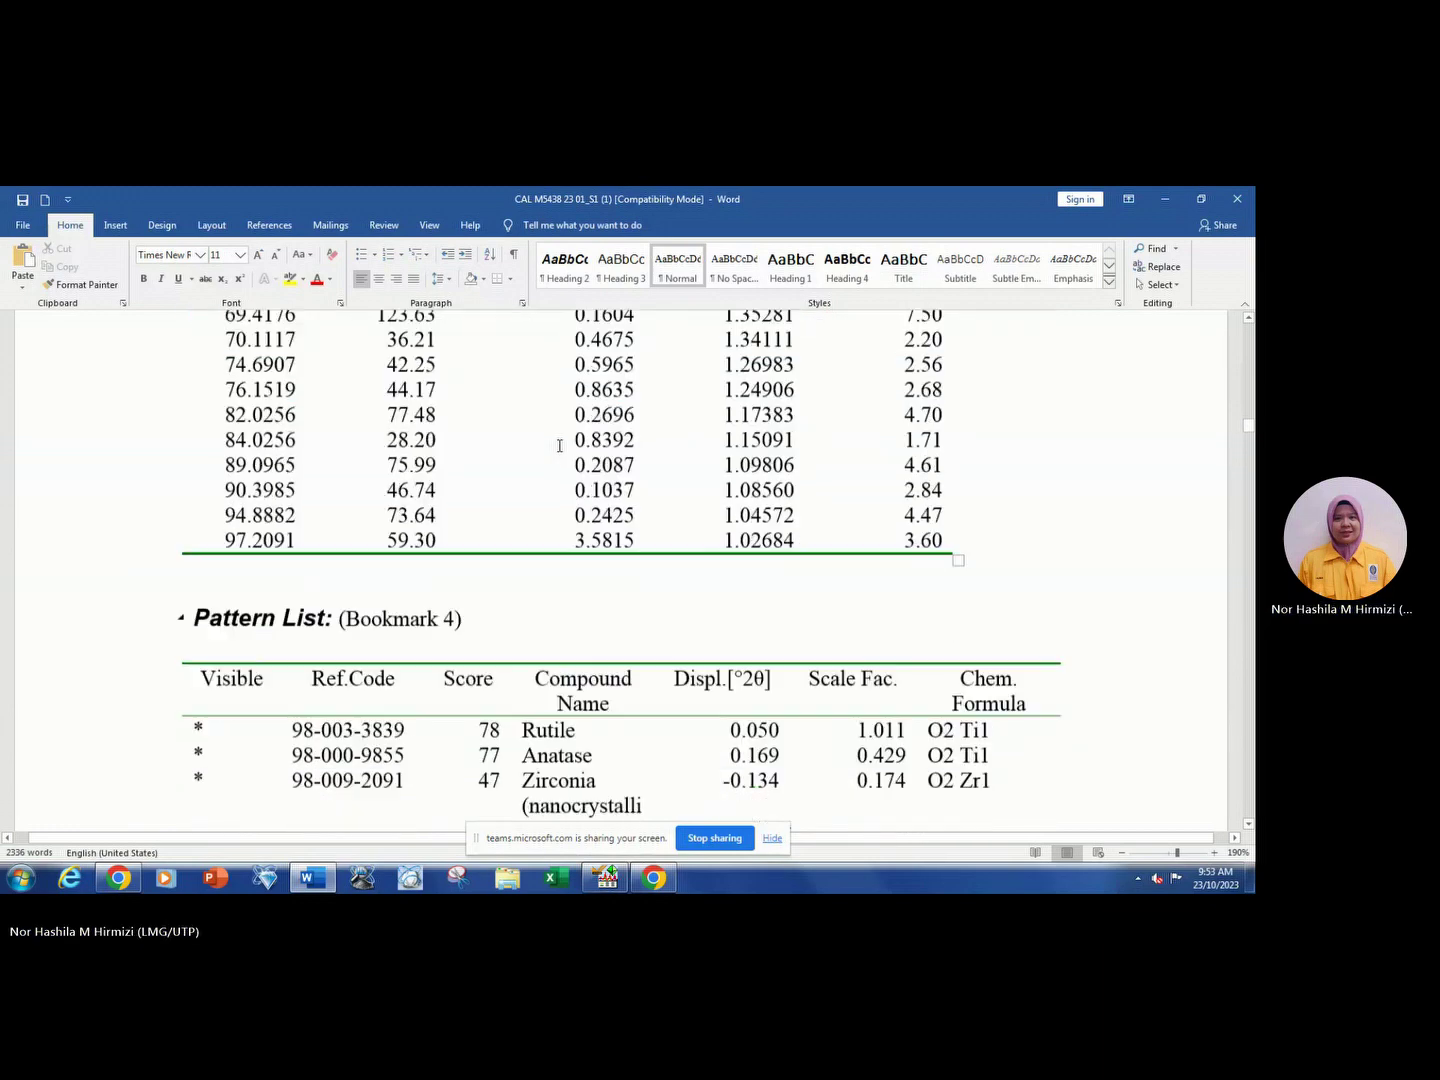
scroll(560, 445, "down", 20)
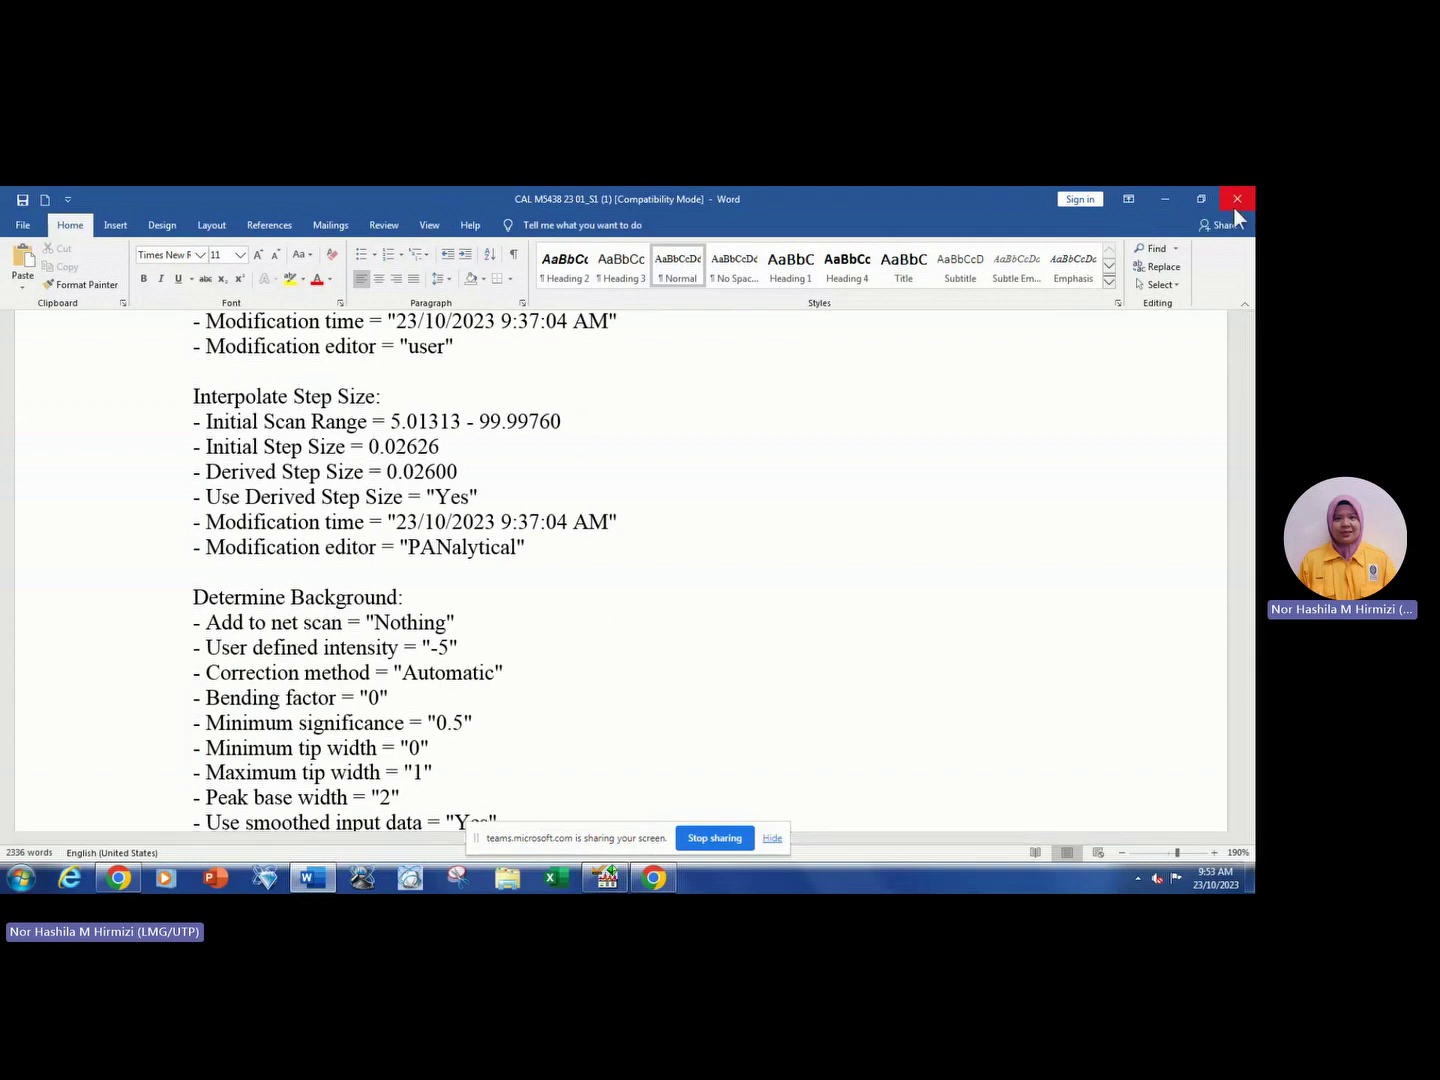
left_click(1161, 196)
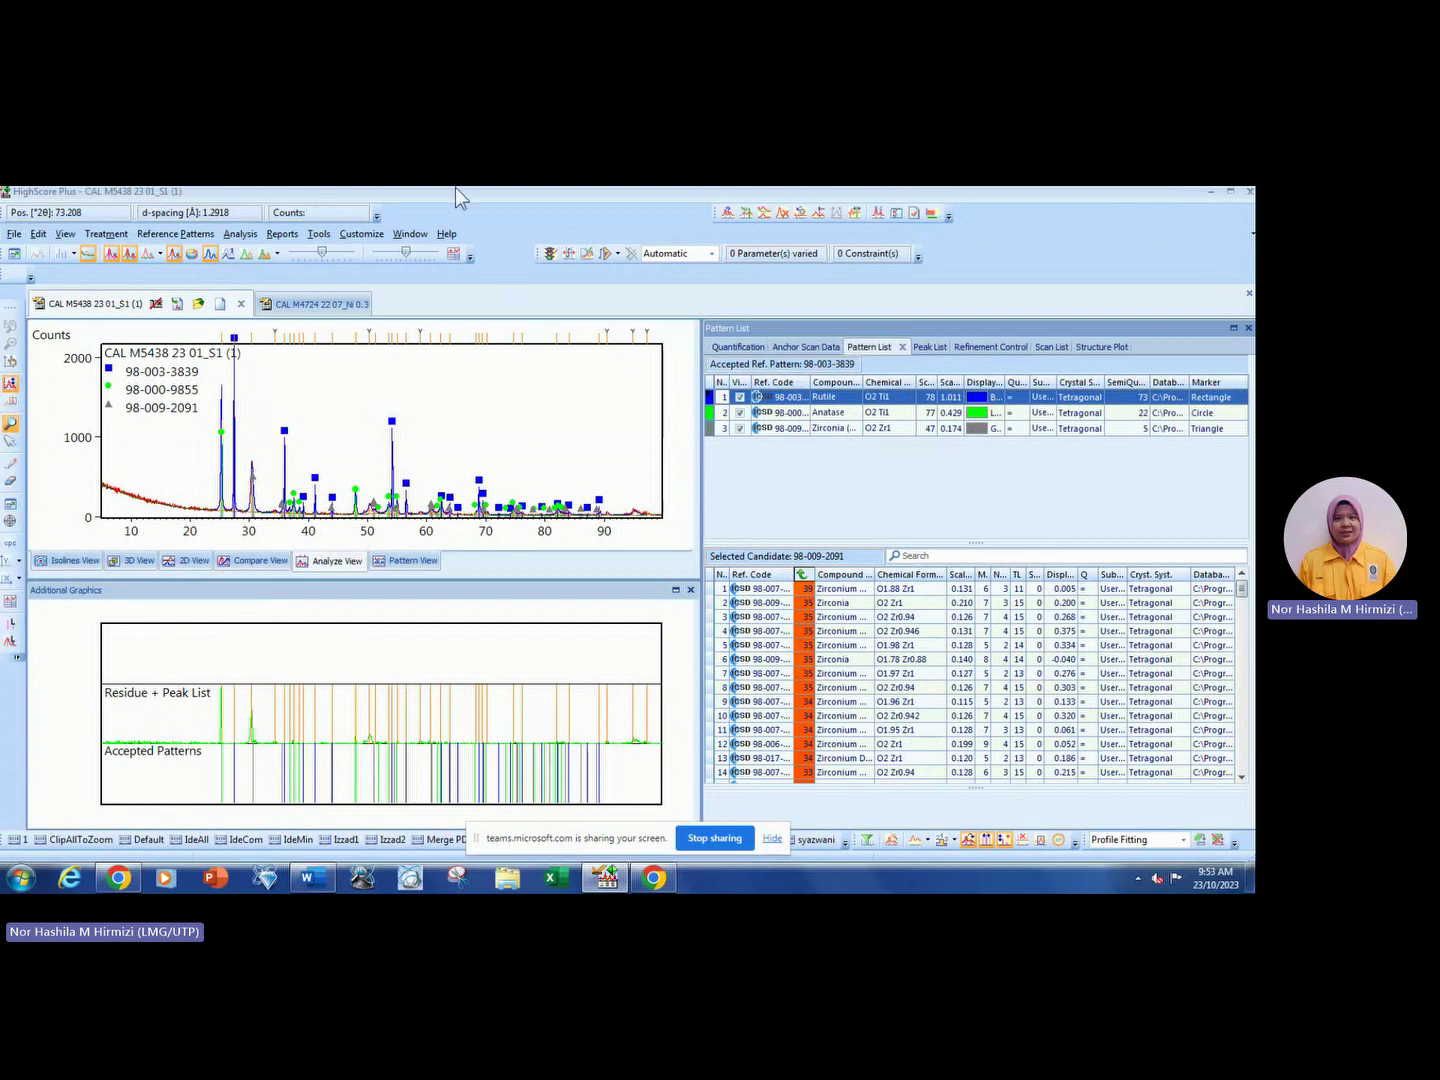
left_click(284, 234)
left_click(334, 290)
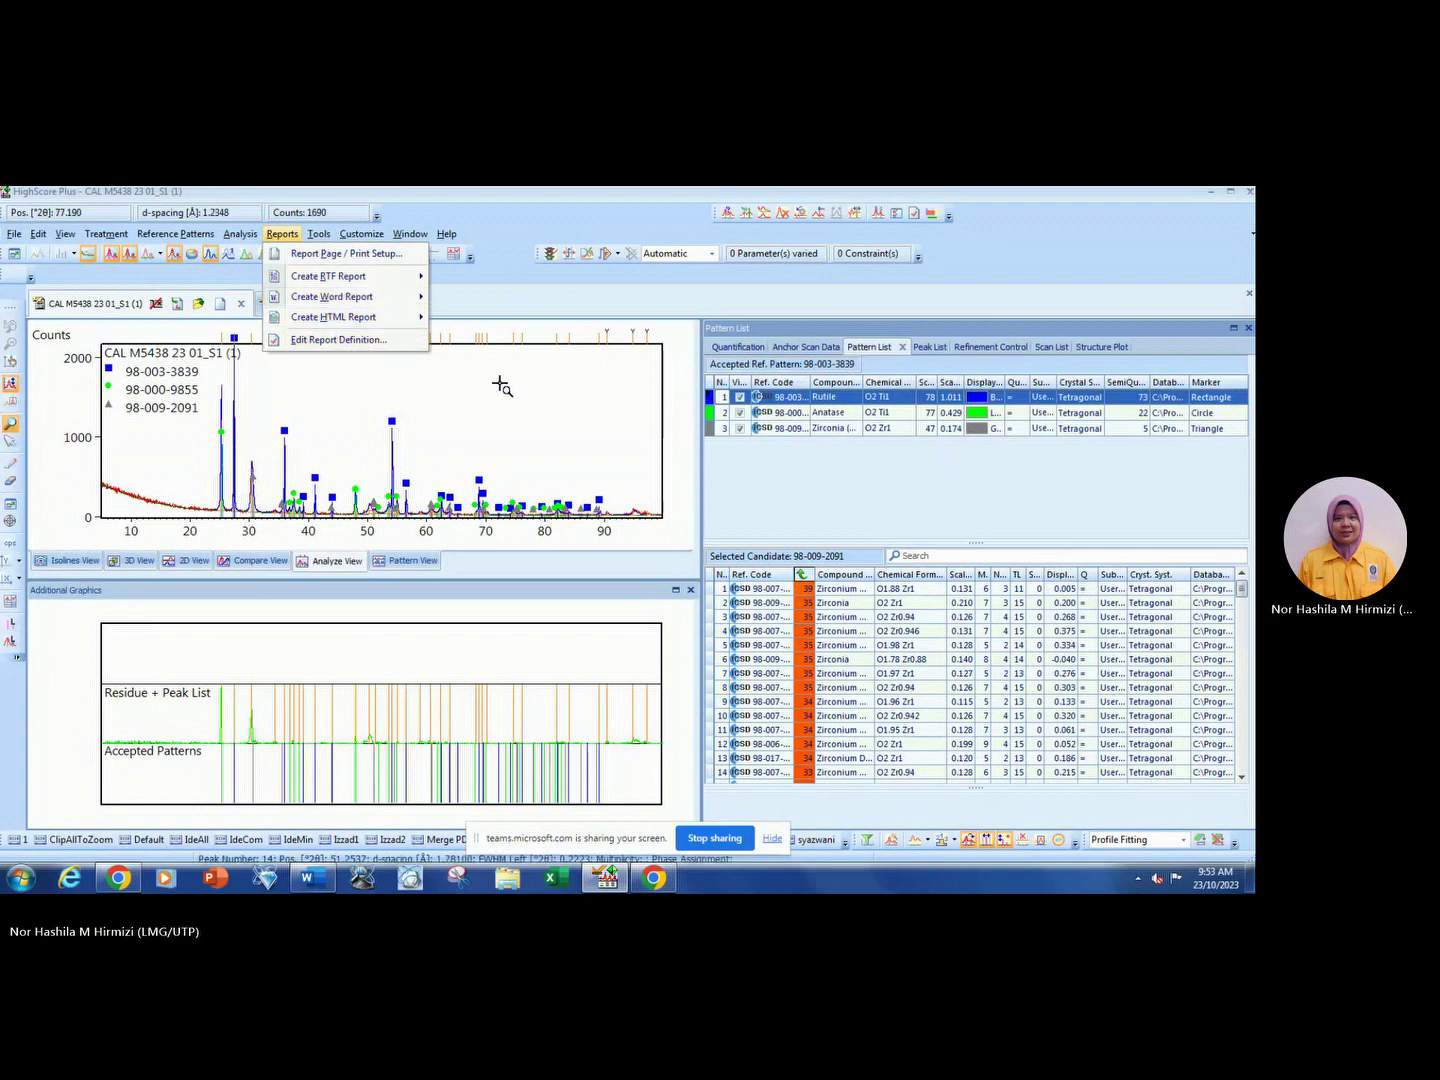
left_click(550, 370)
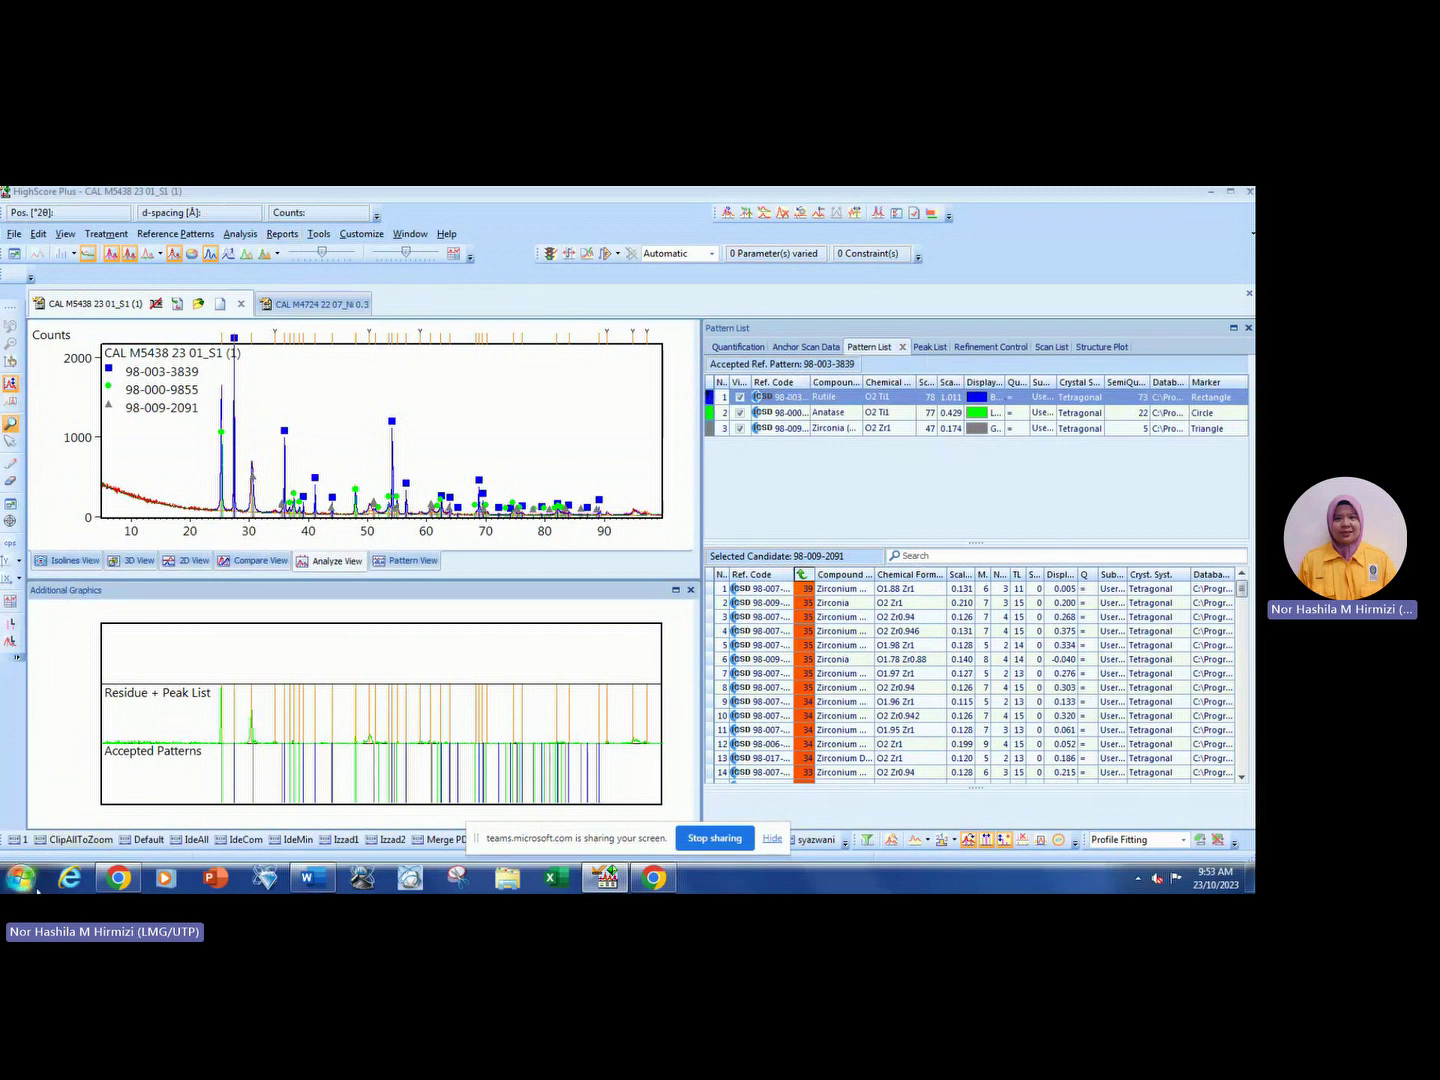
Copy the Analyze View graph into a new blank Excel workbook as a picture and return to HighScore Plus.
left_click(550, 882)
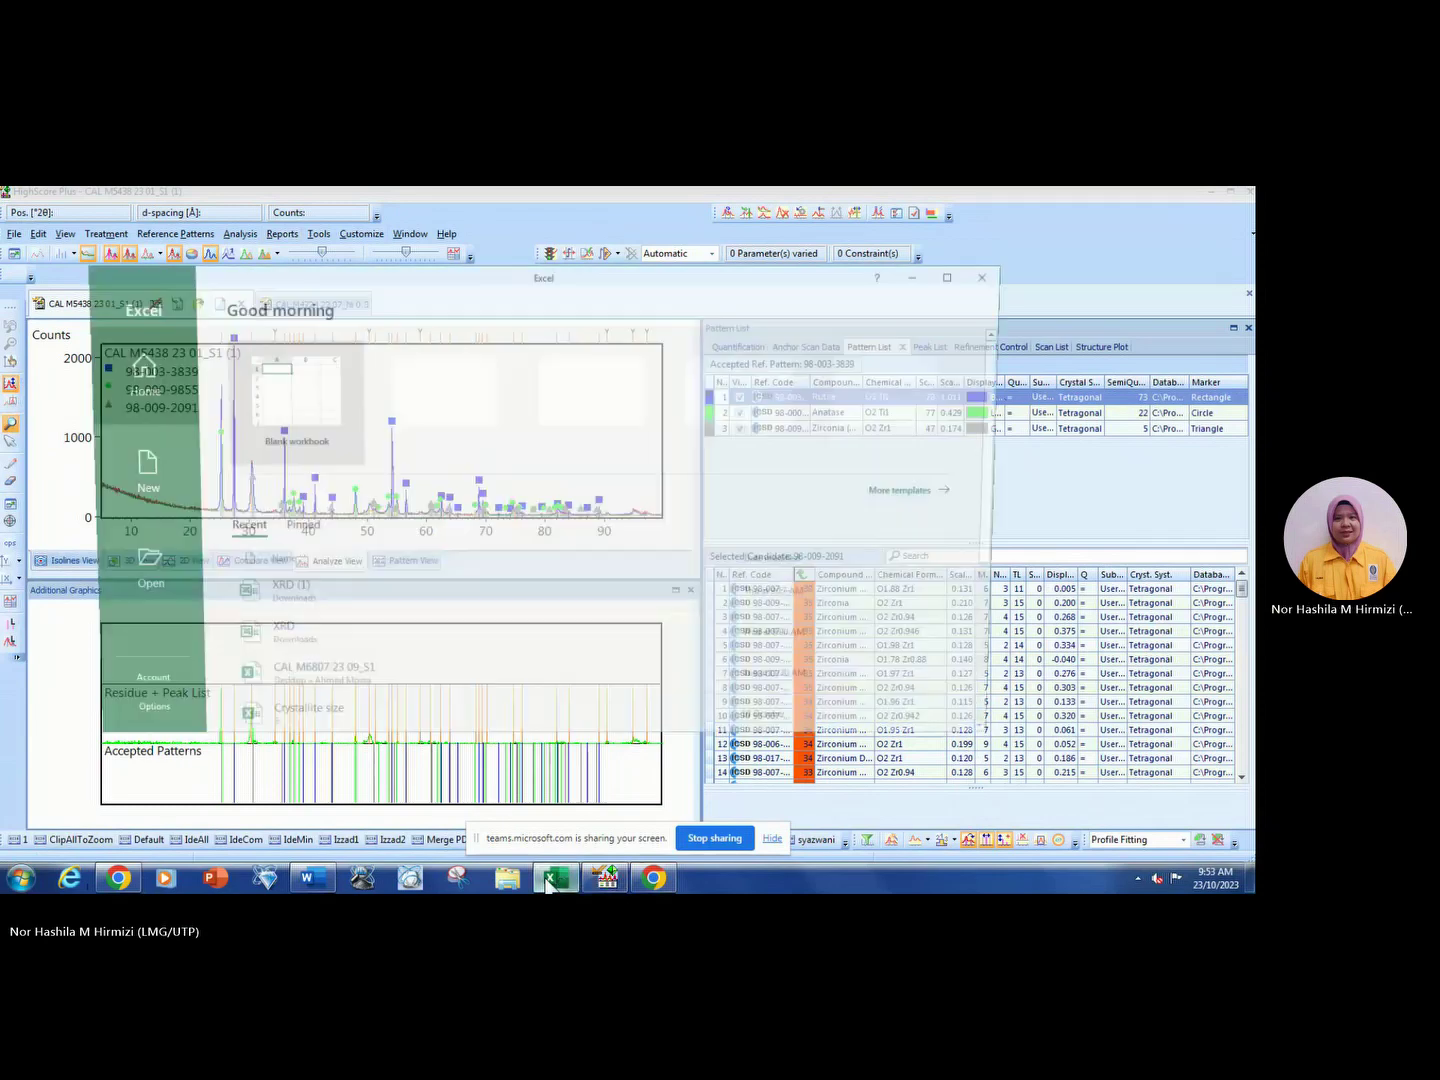
left_click(301, 375)
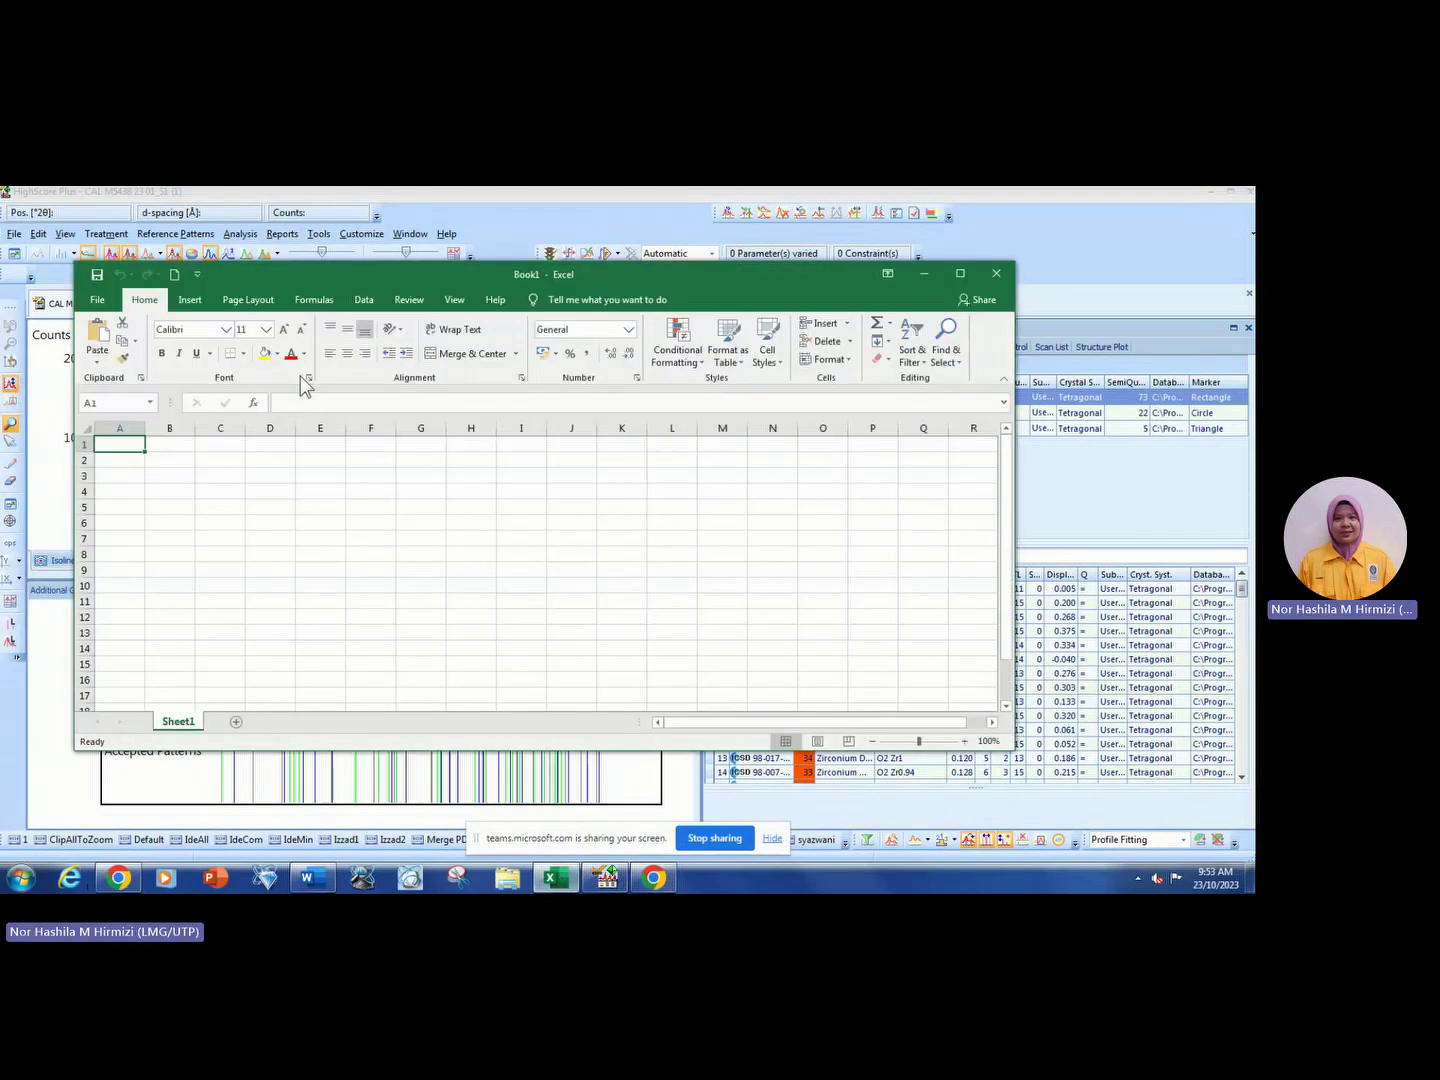
left_click(922, 273)
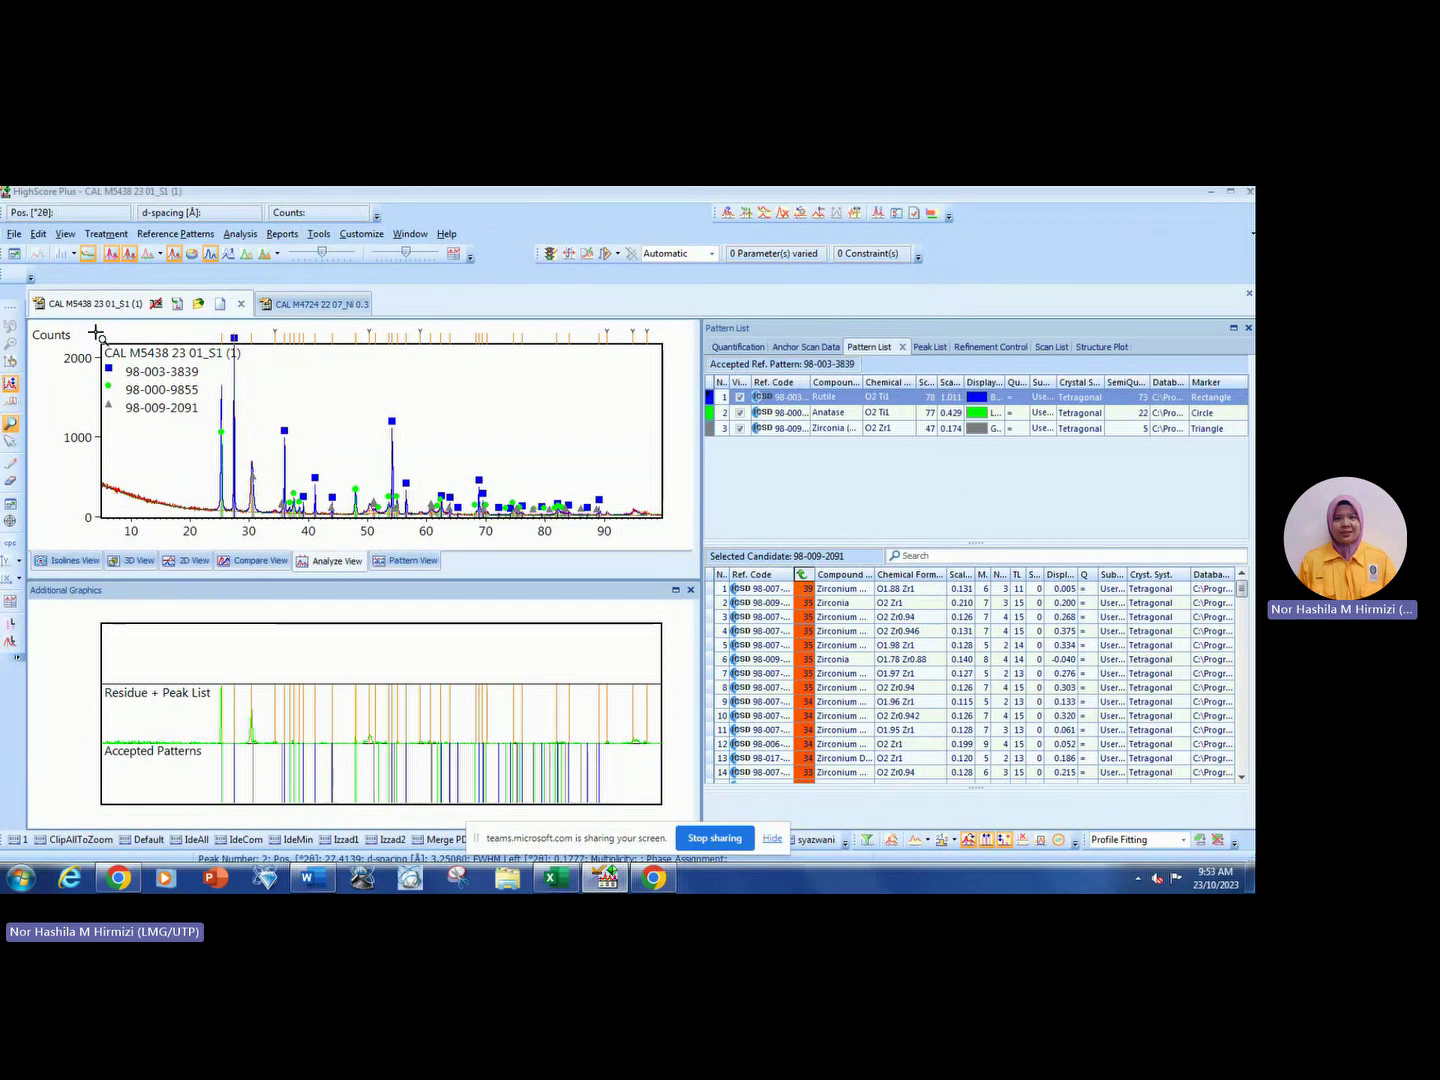
left_click(556, 878)
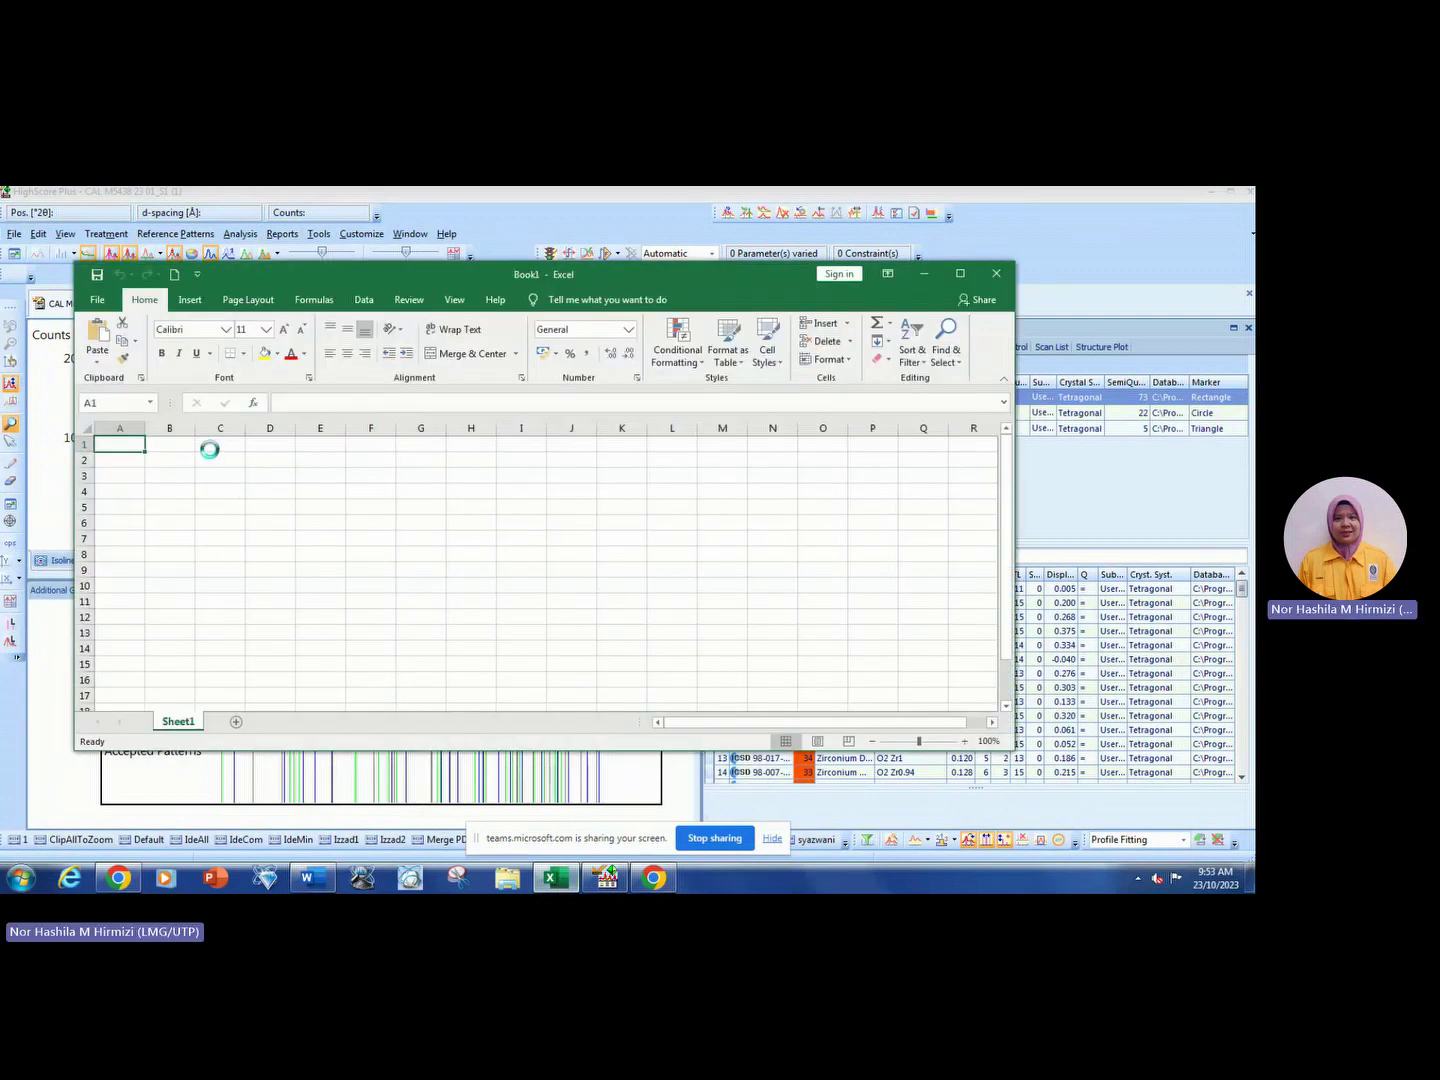
key("ctrl+v")
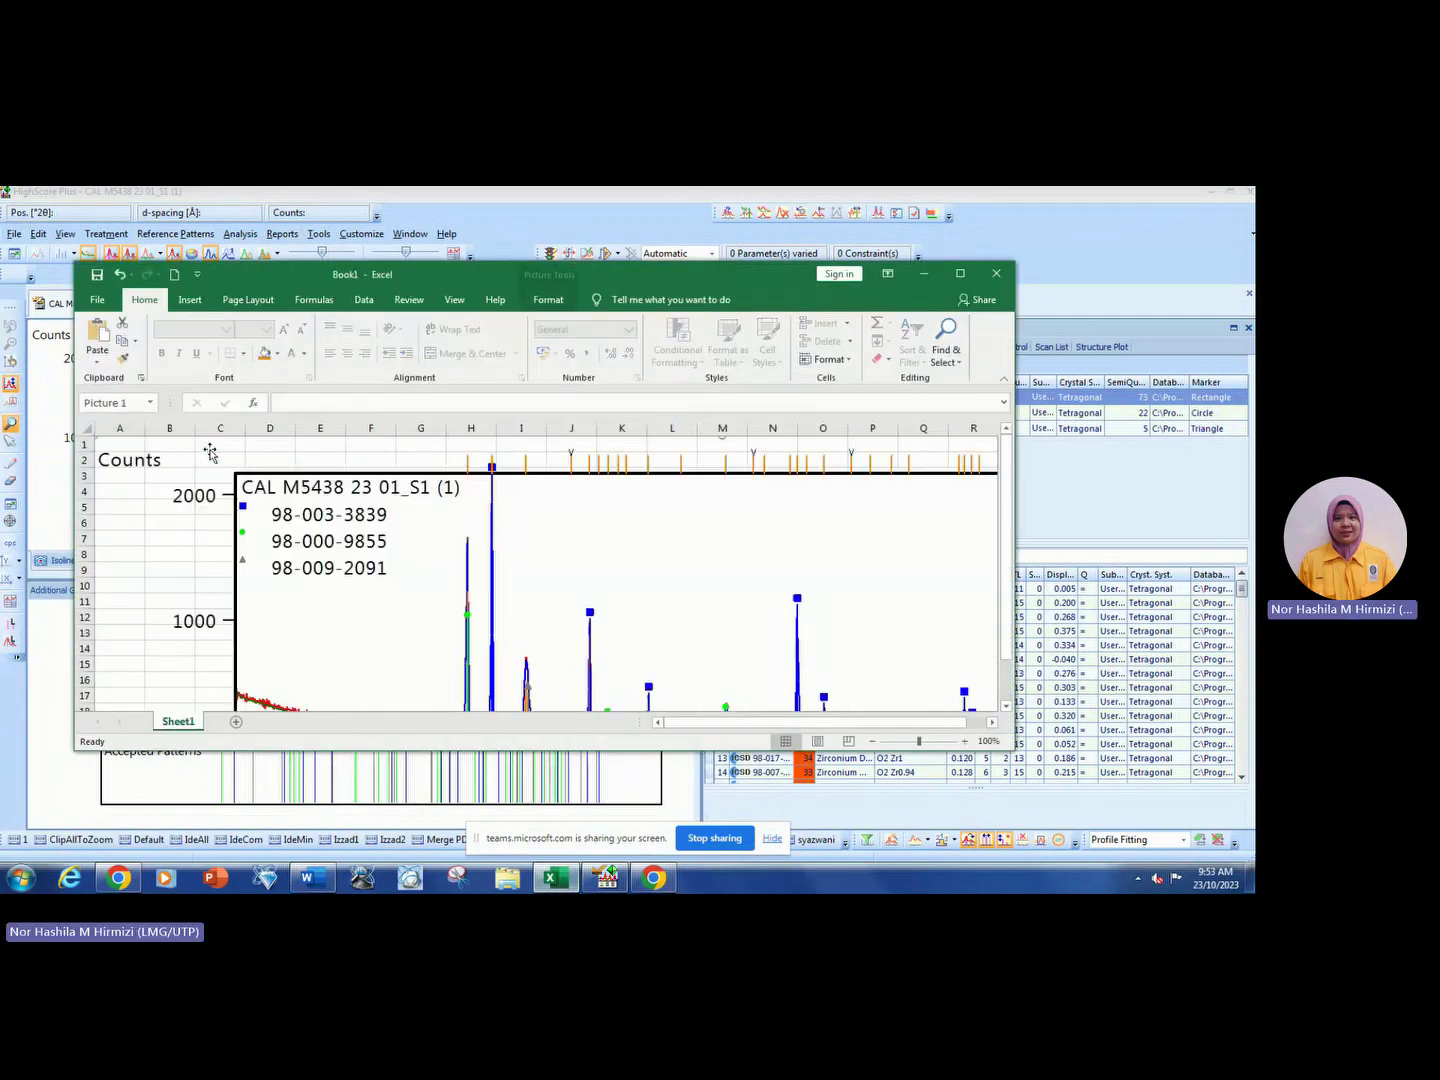
left_click(926, 274)
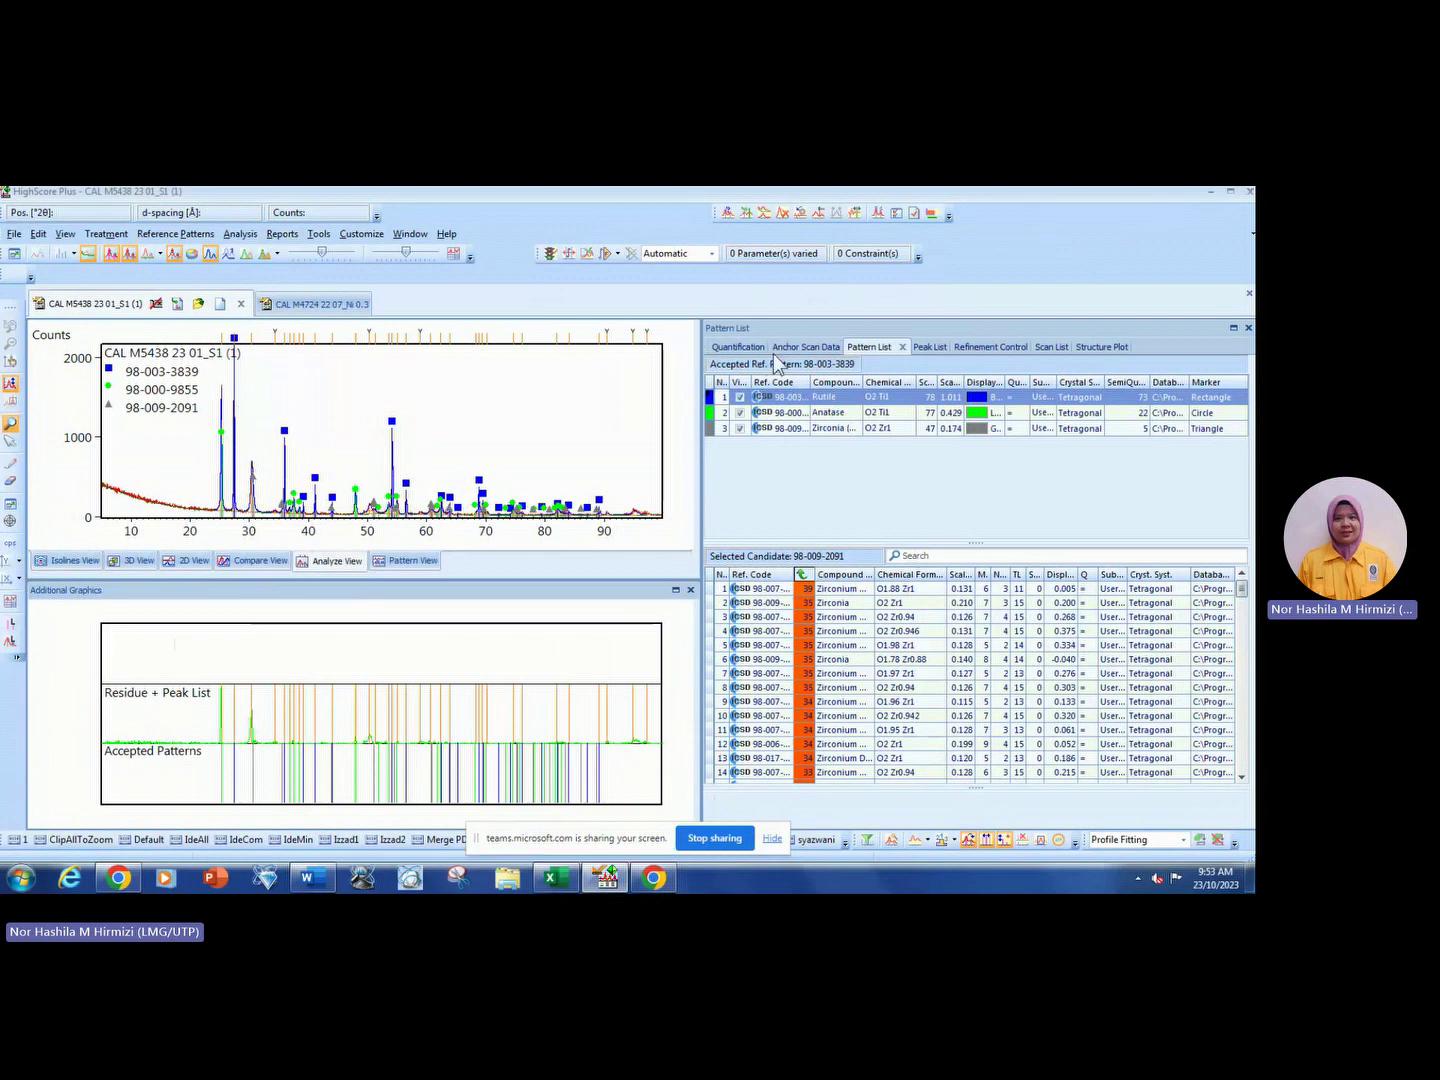
Copy the entire peak list into a new sheet of the Excel workbook starting at cell B2, and return to HighScore Plus.
left_click(915, 346)
left_click(744, 378)
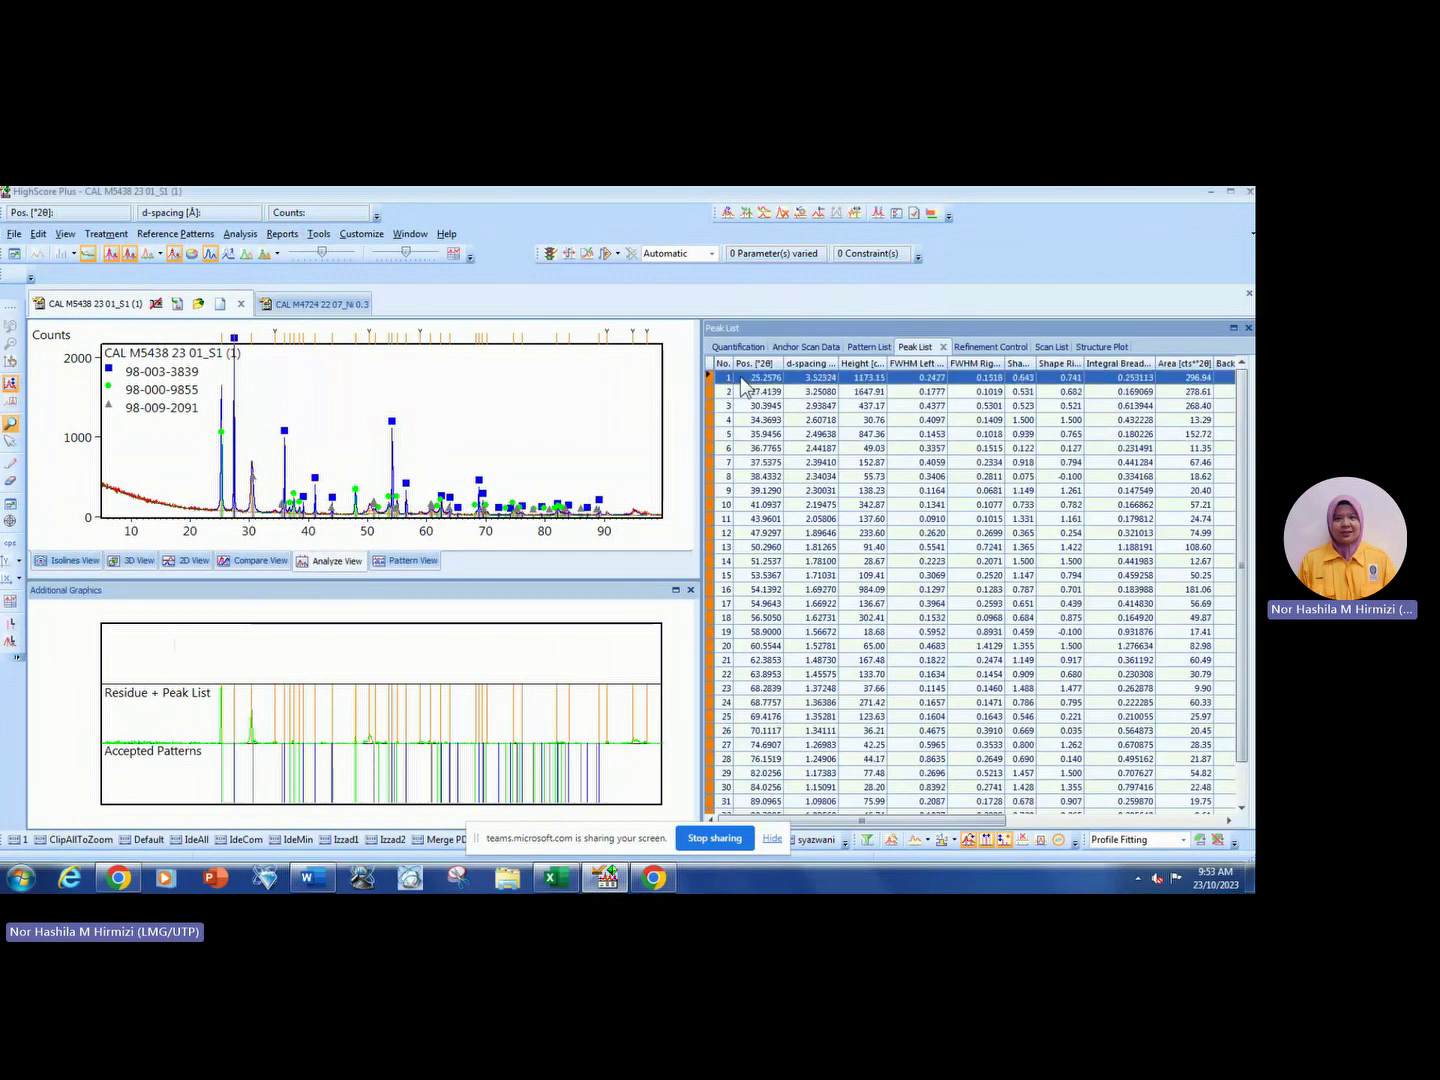
key("ctrl+a")
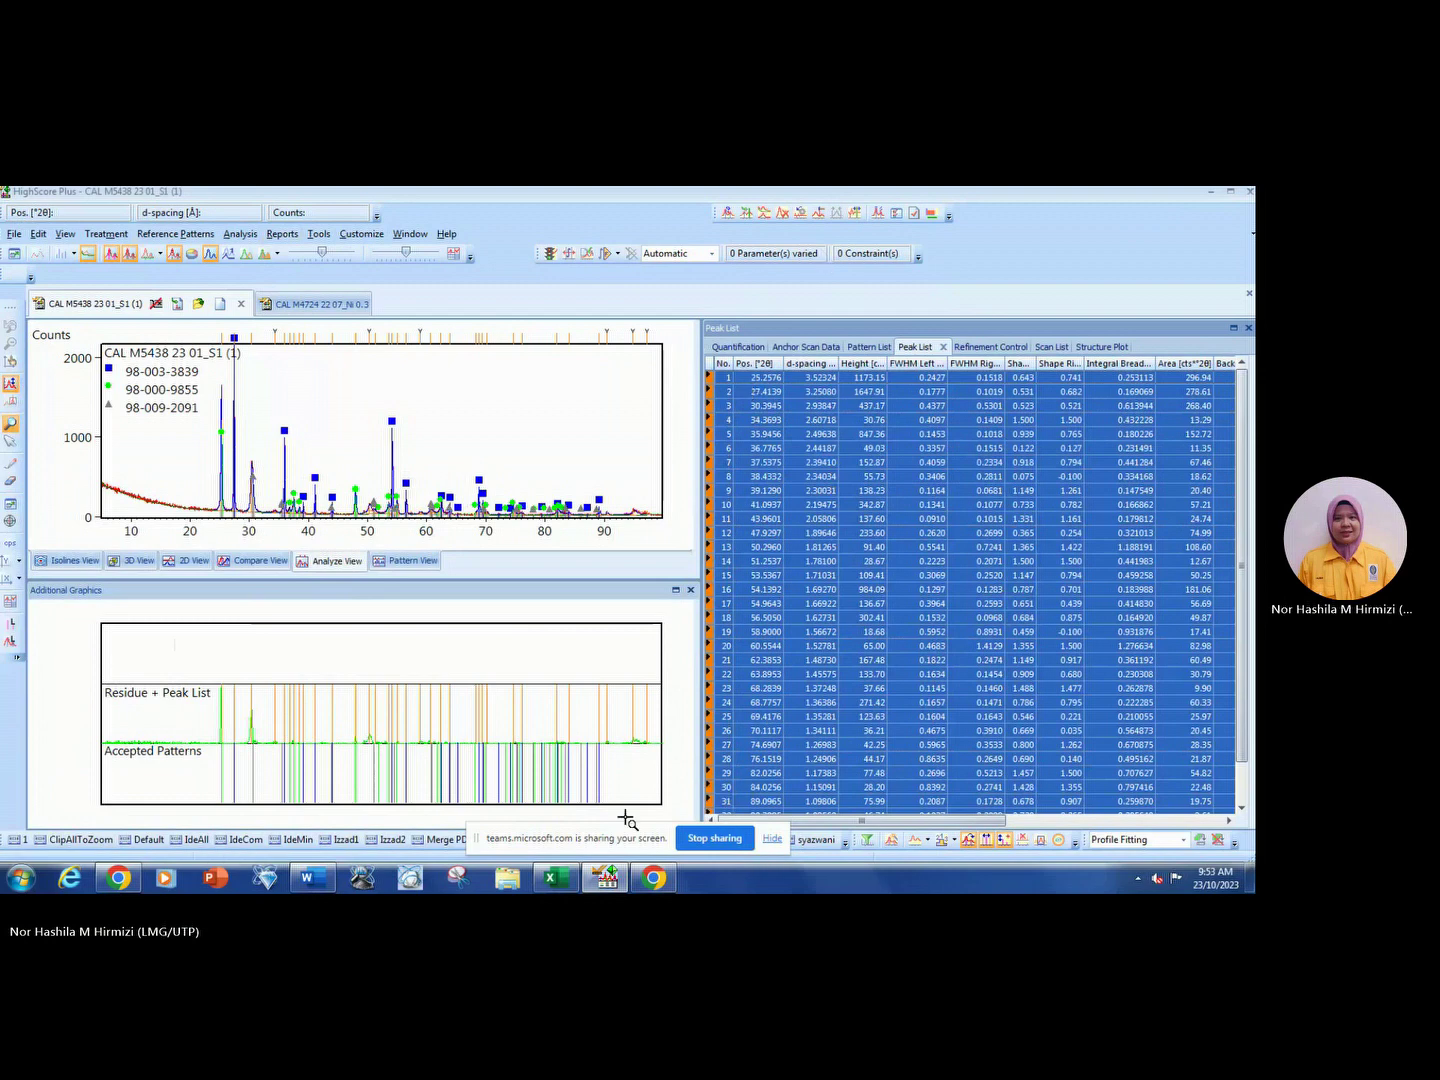
left_click(556, 878)
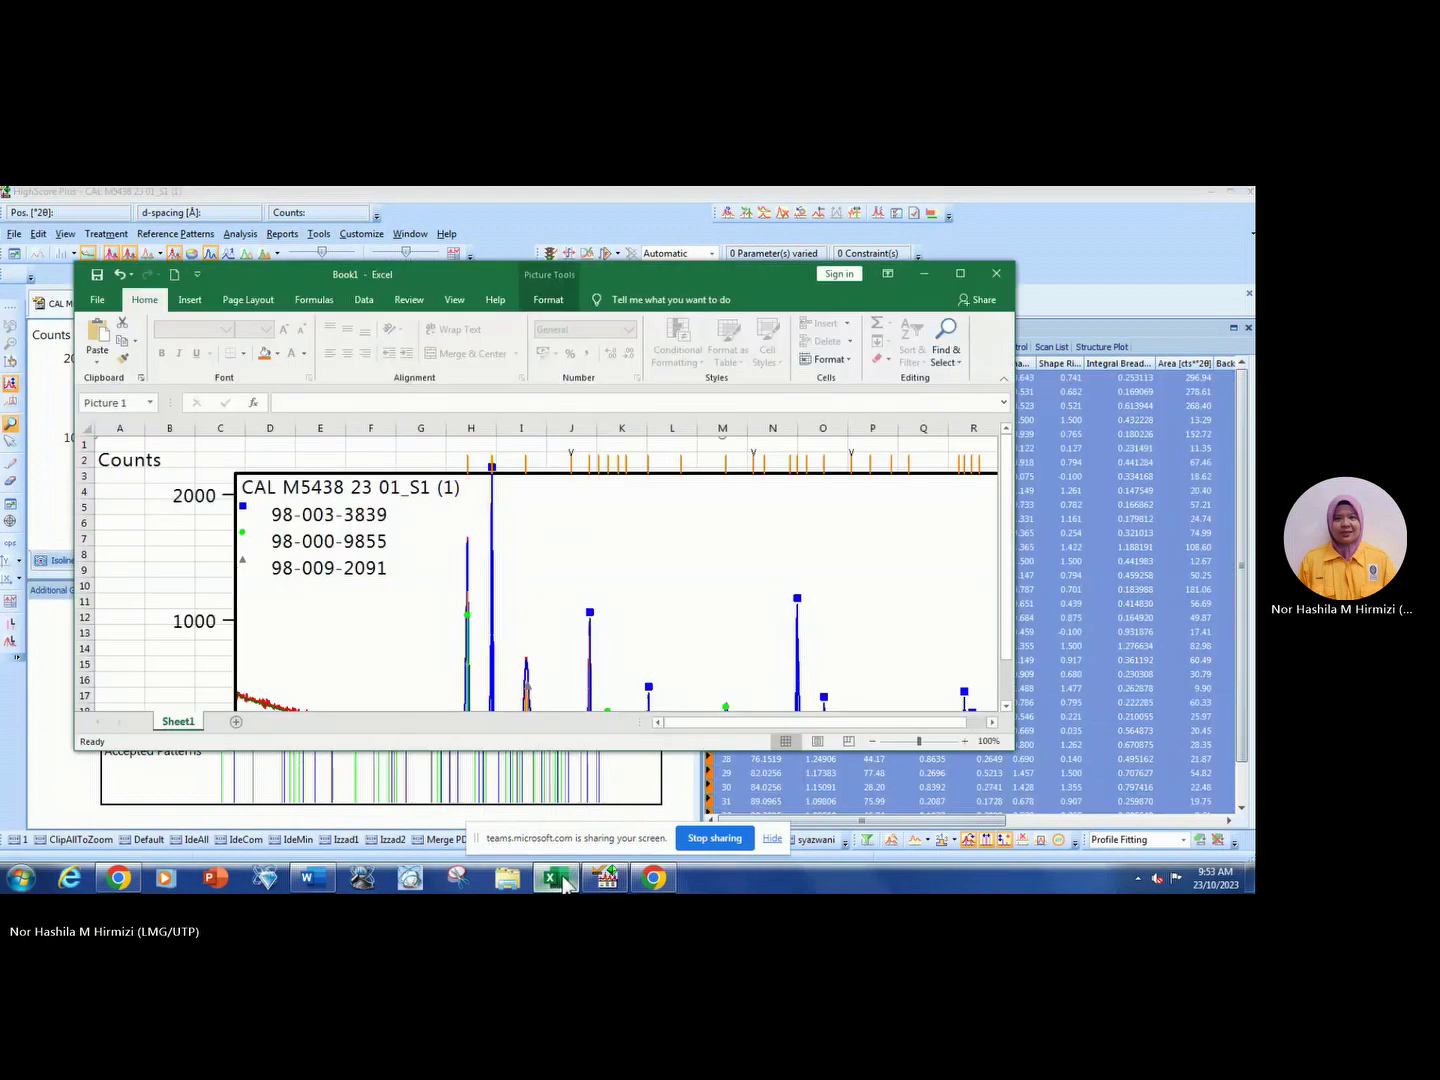
left_click(236, 721)
left_click(178, 461)
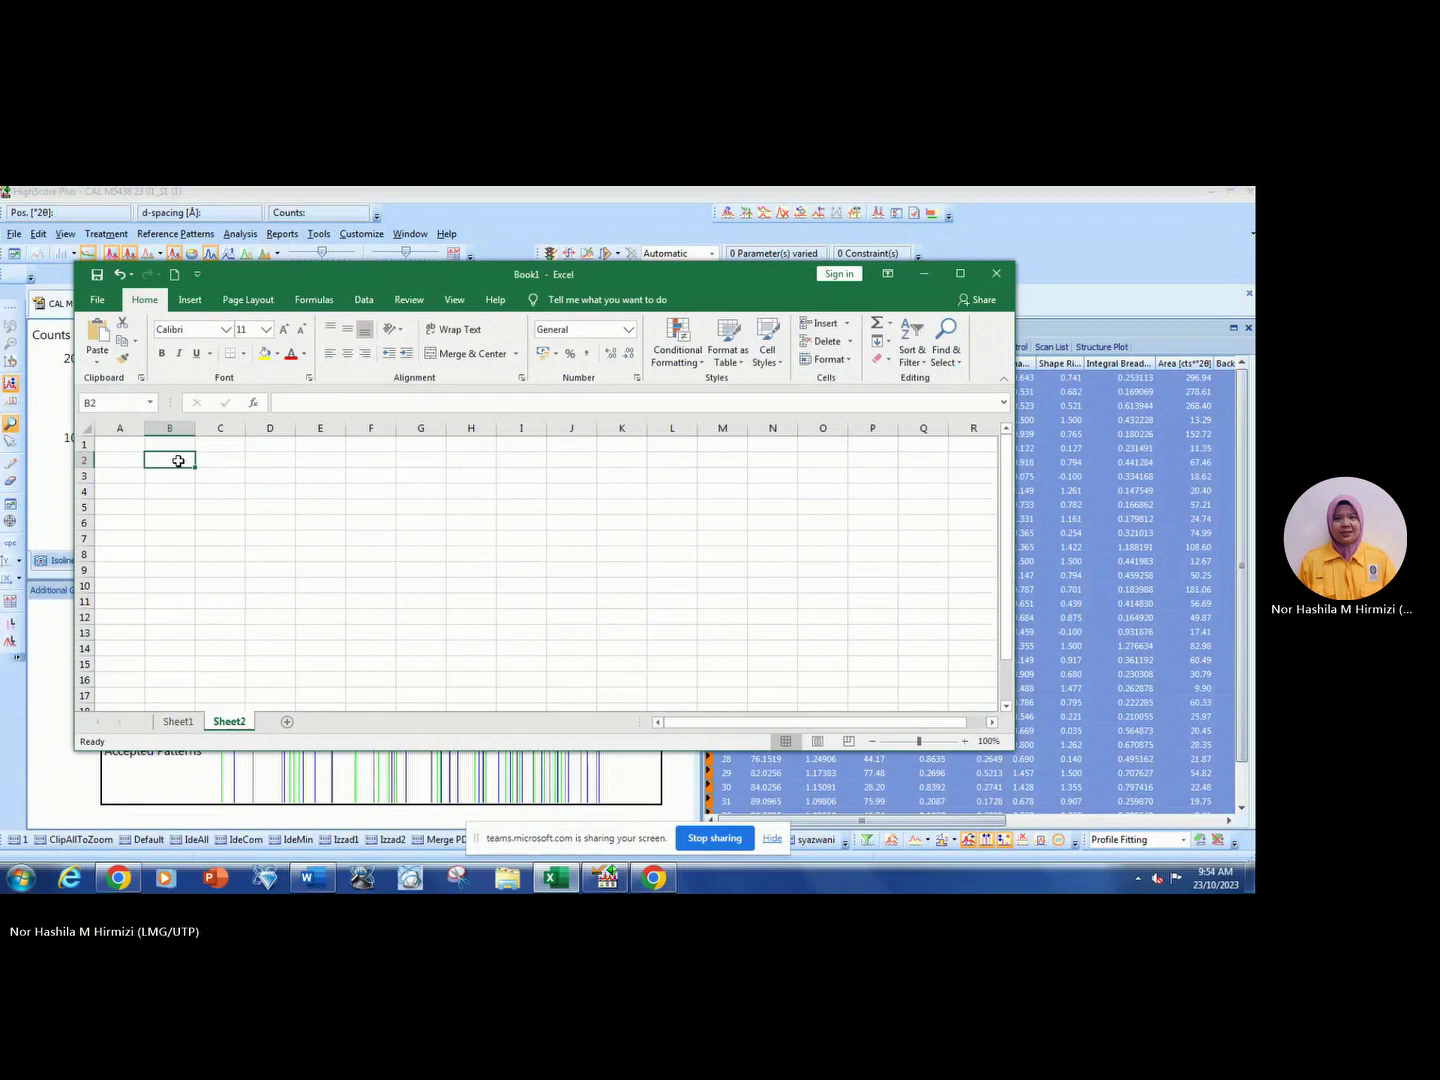
key("ctrl+v")
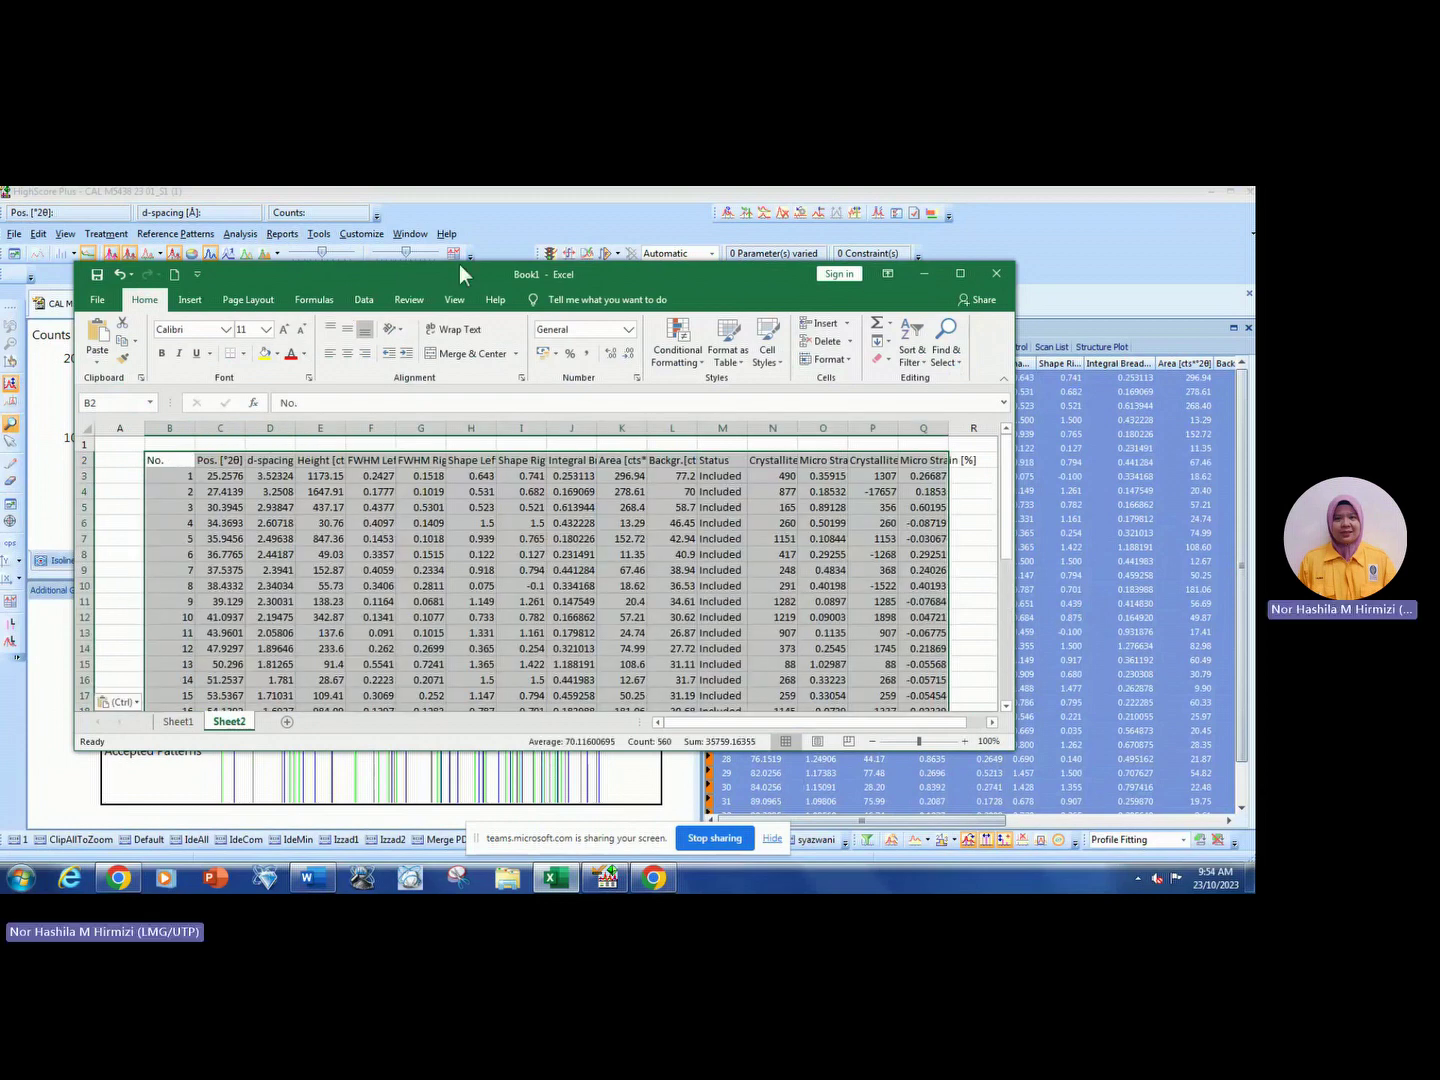
scroll(605, 519, "down", 4)
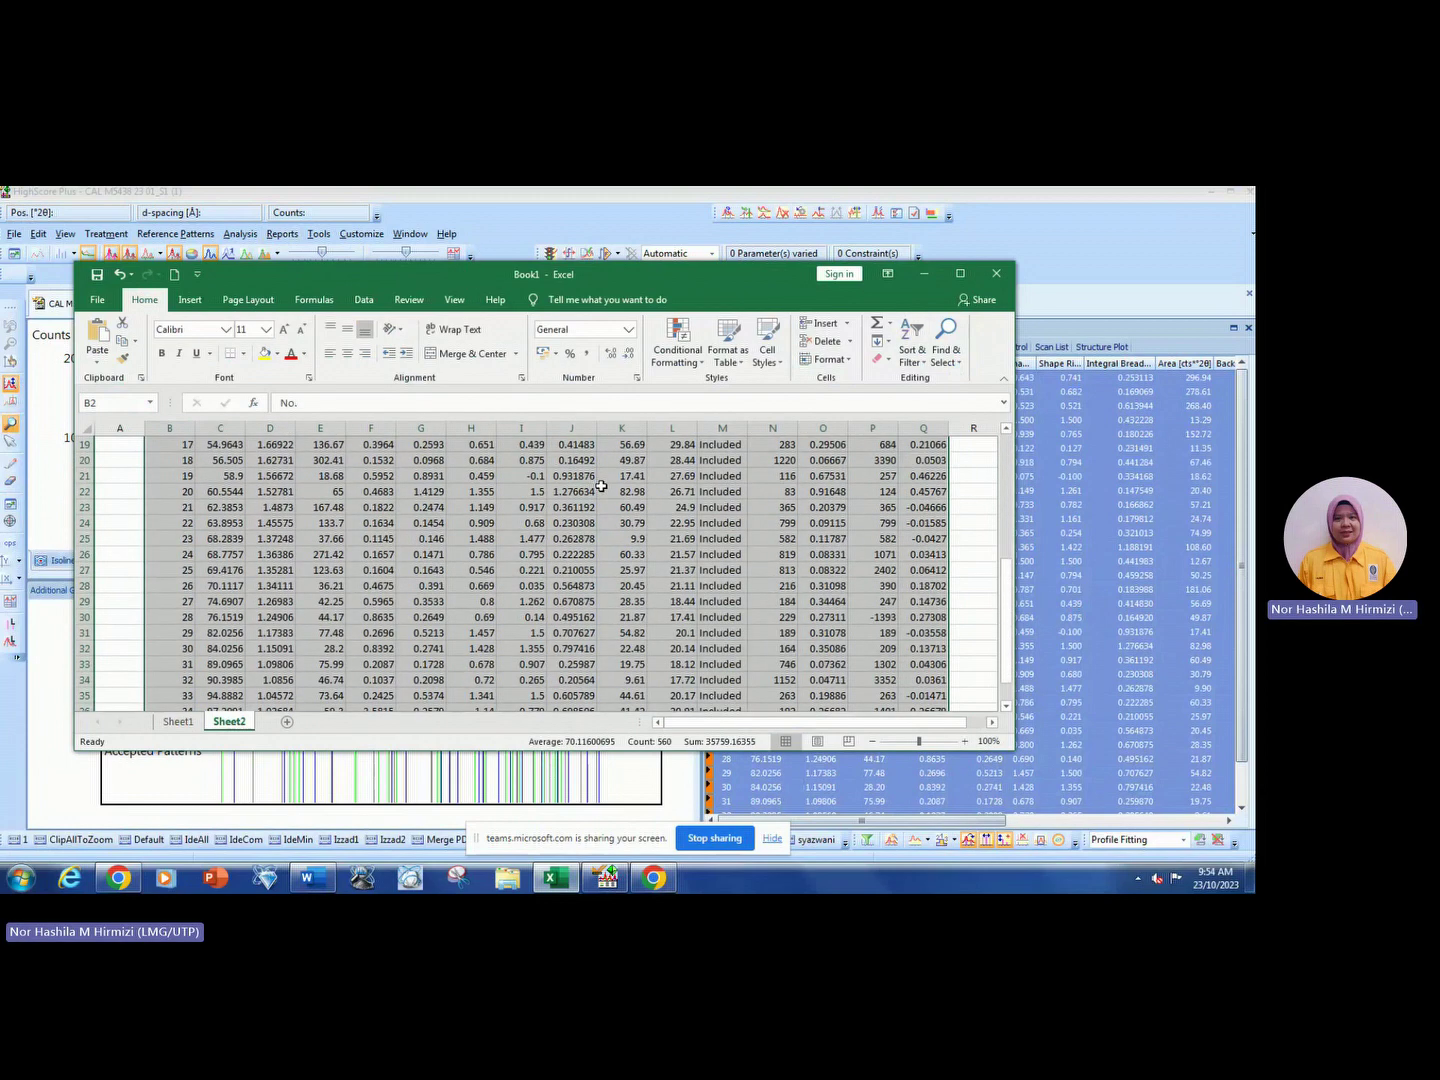
scroll(601, 483, "up", 4)
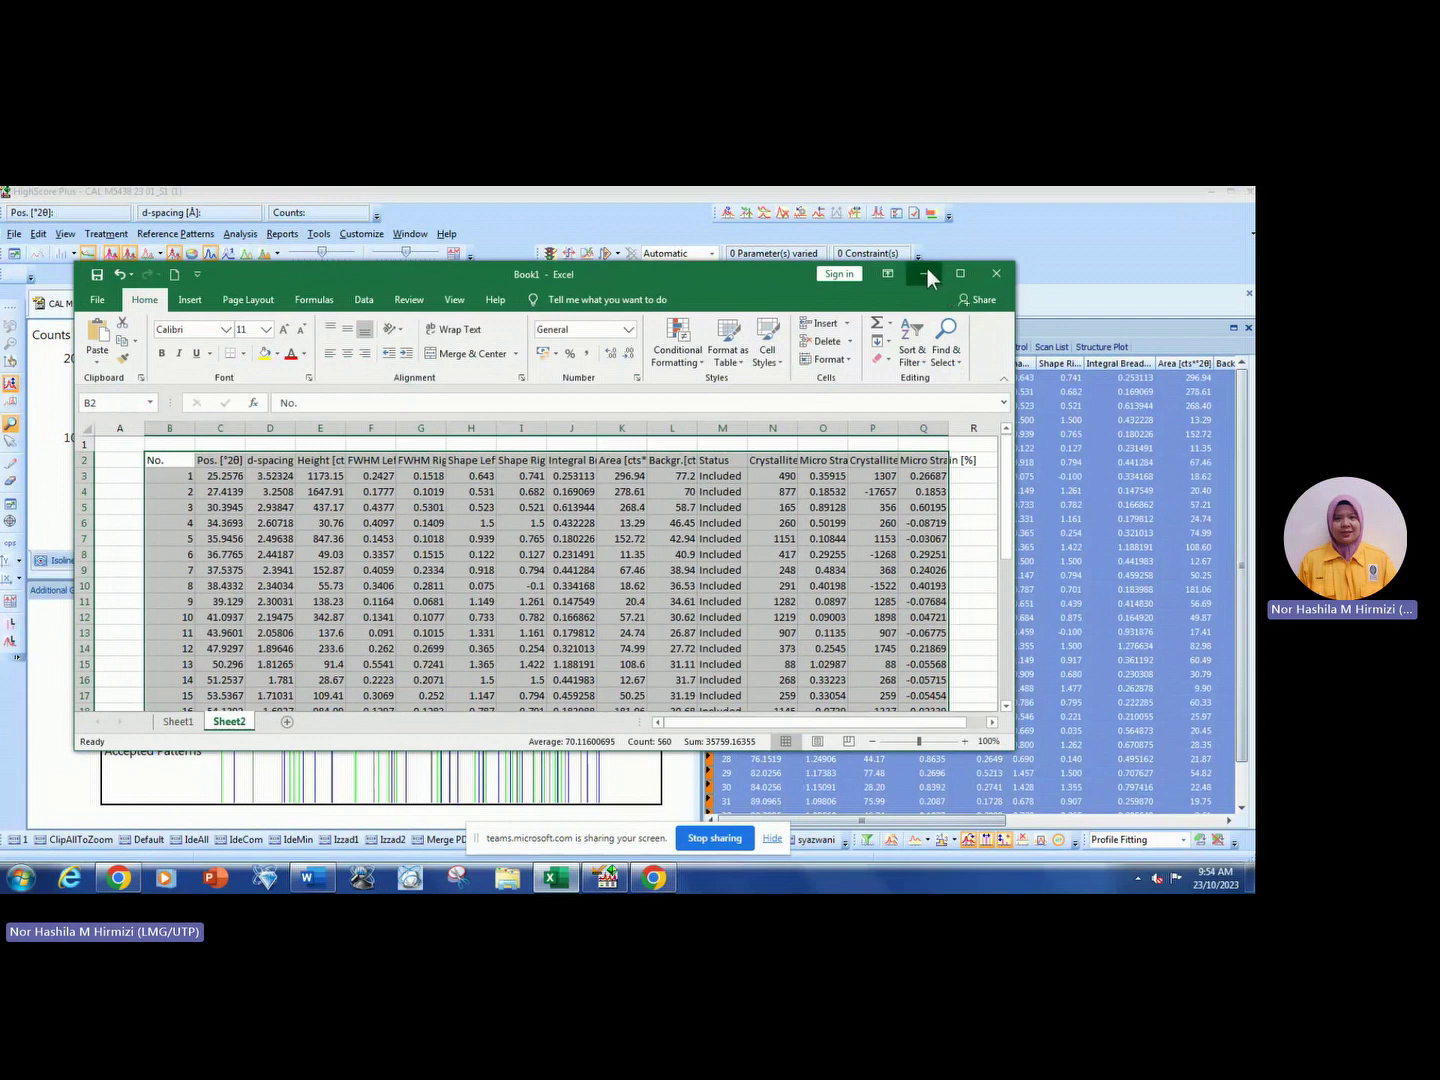
left_click(924, 273)
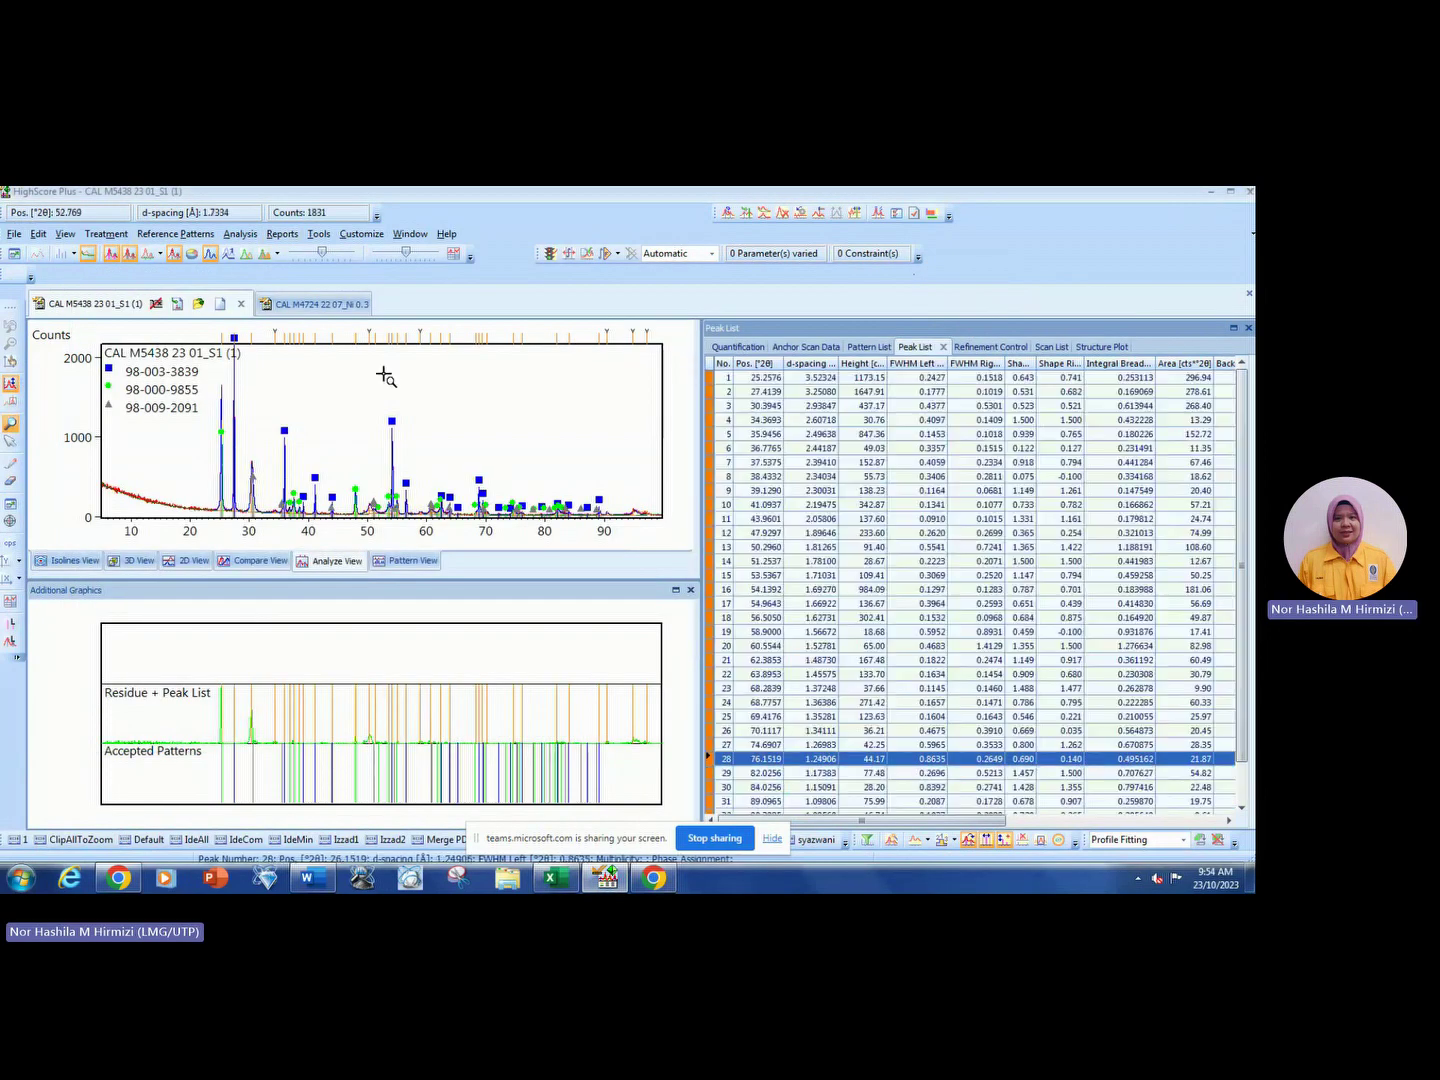
left_click(377, 379)
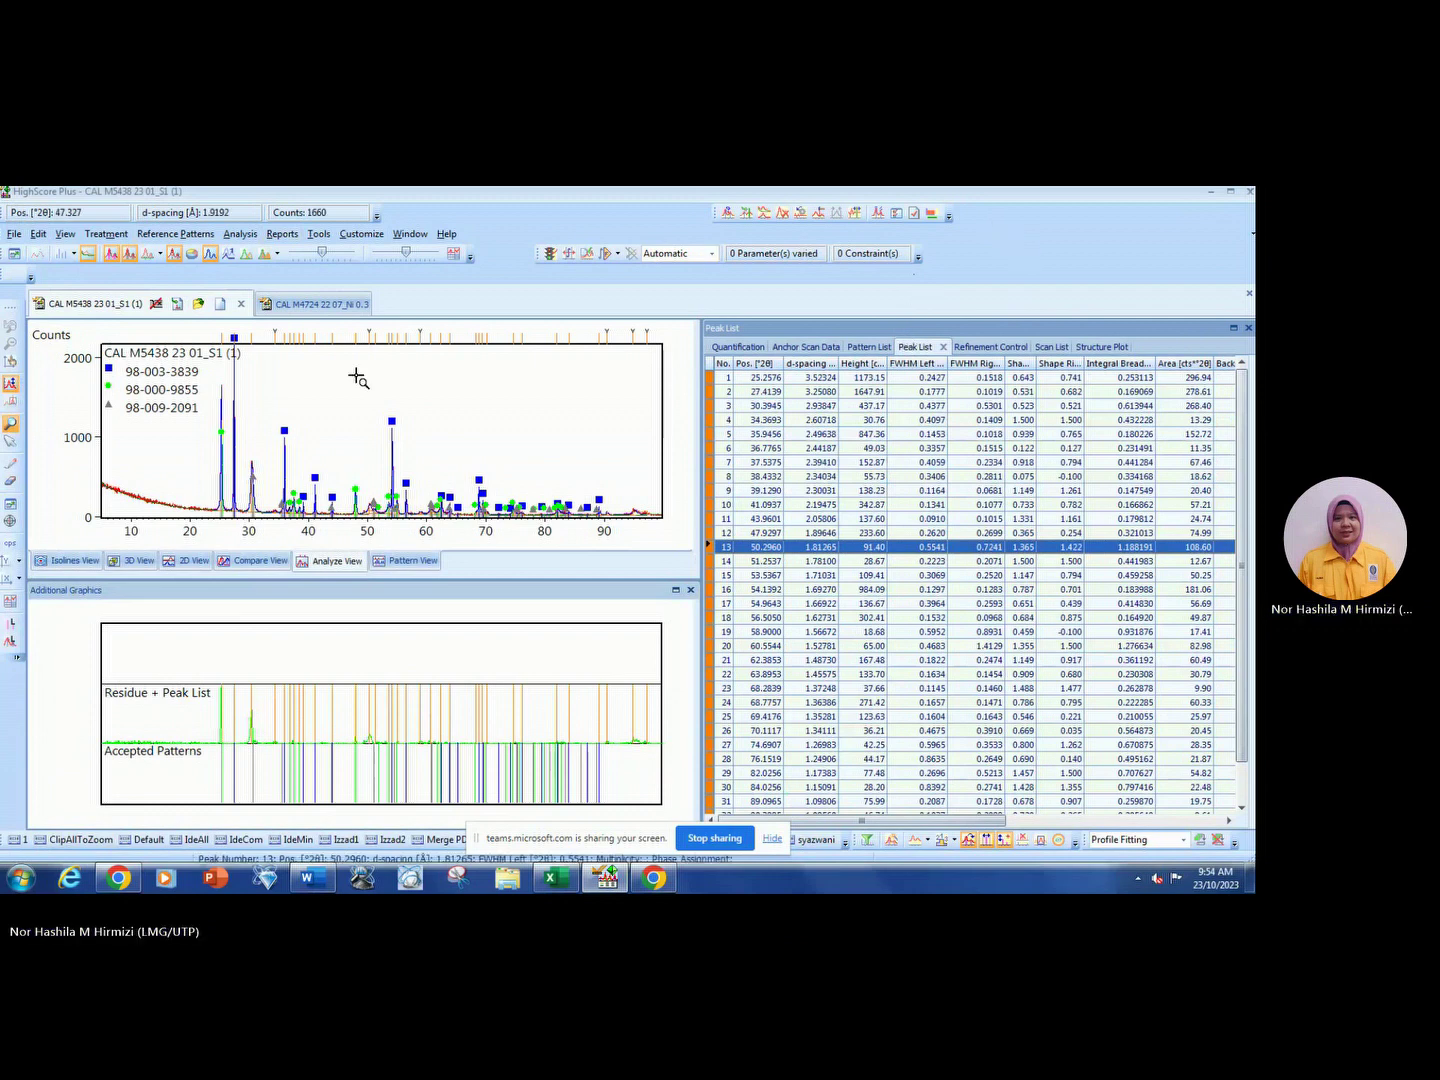
left_click(308, 354)
left_click(428, 338)
left_click(463, 334)
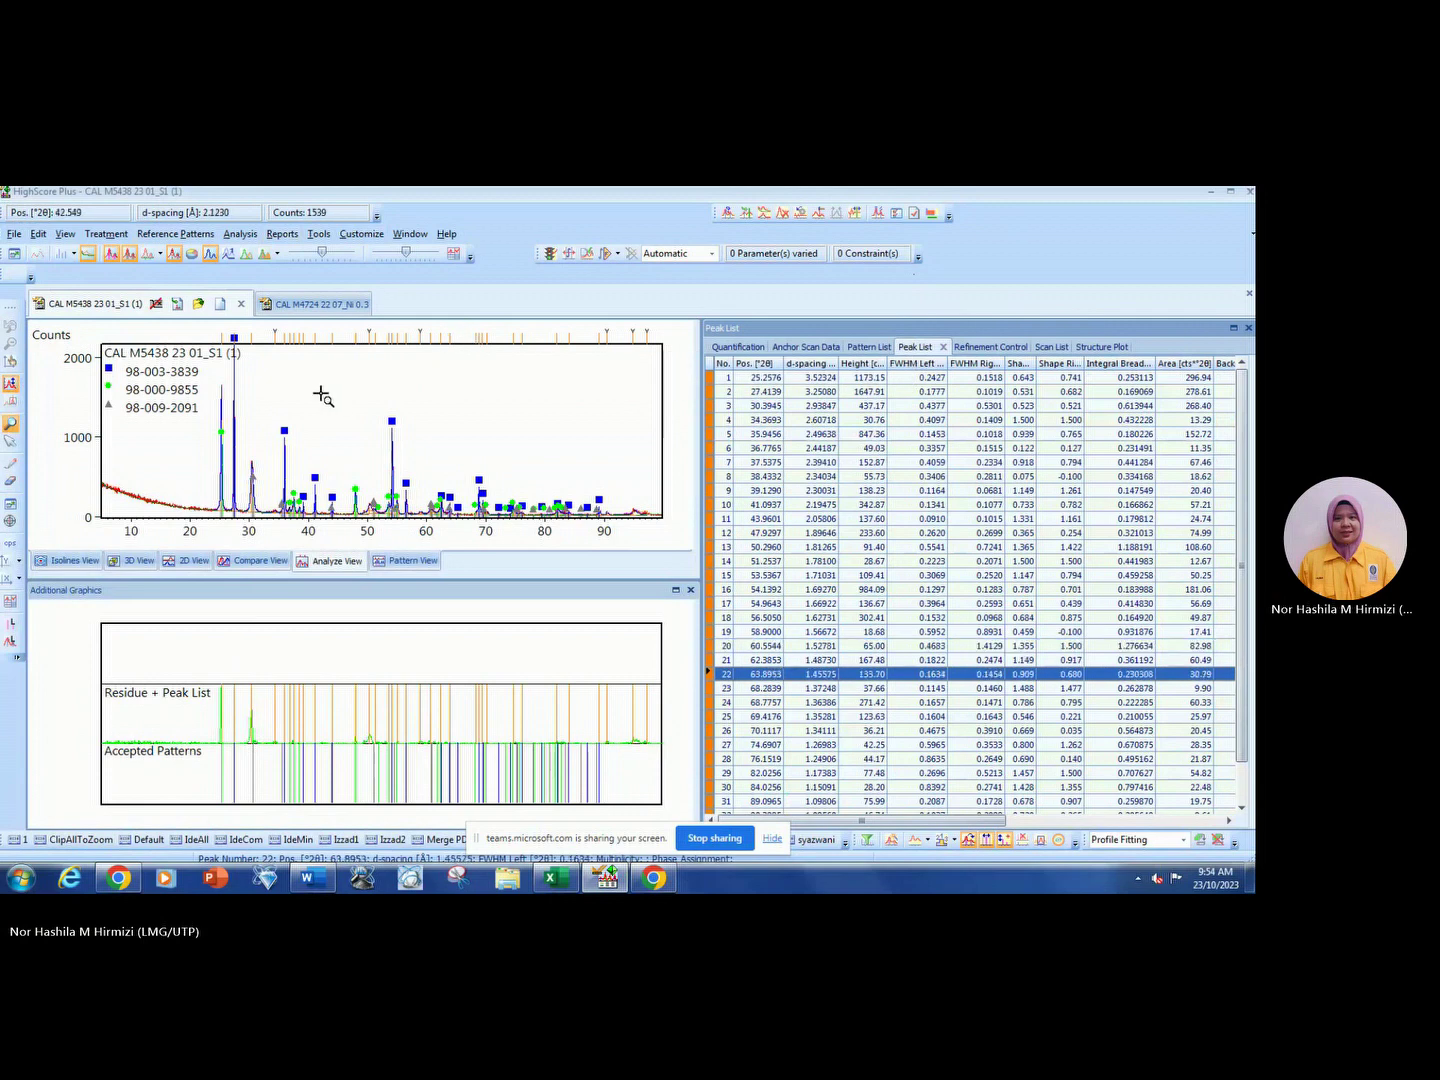
Select the accepted Rutile pattern in the Pattern List, view the Scherrer Calculator's crystallite size settings, and close the calculator.
left_click(869, 346)
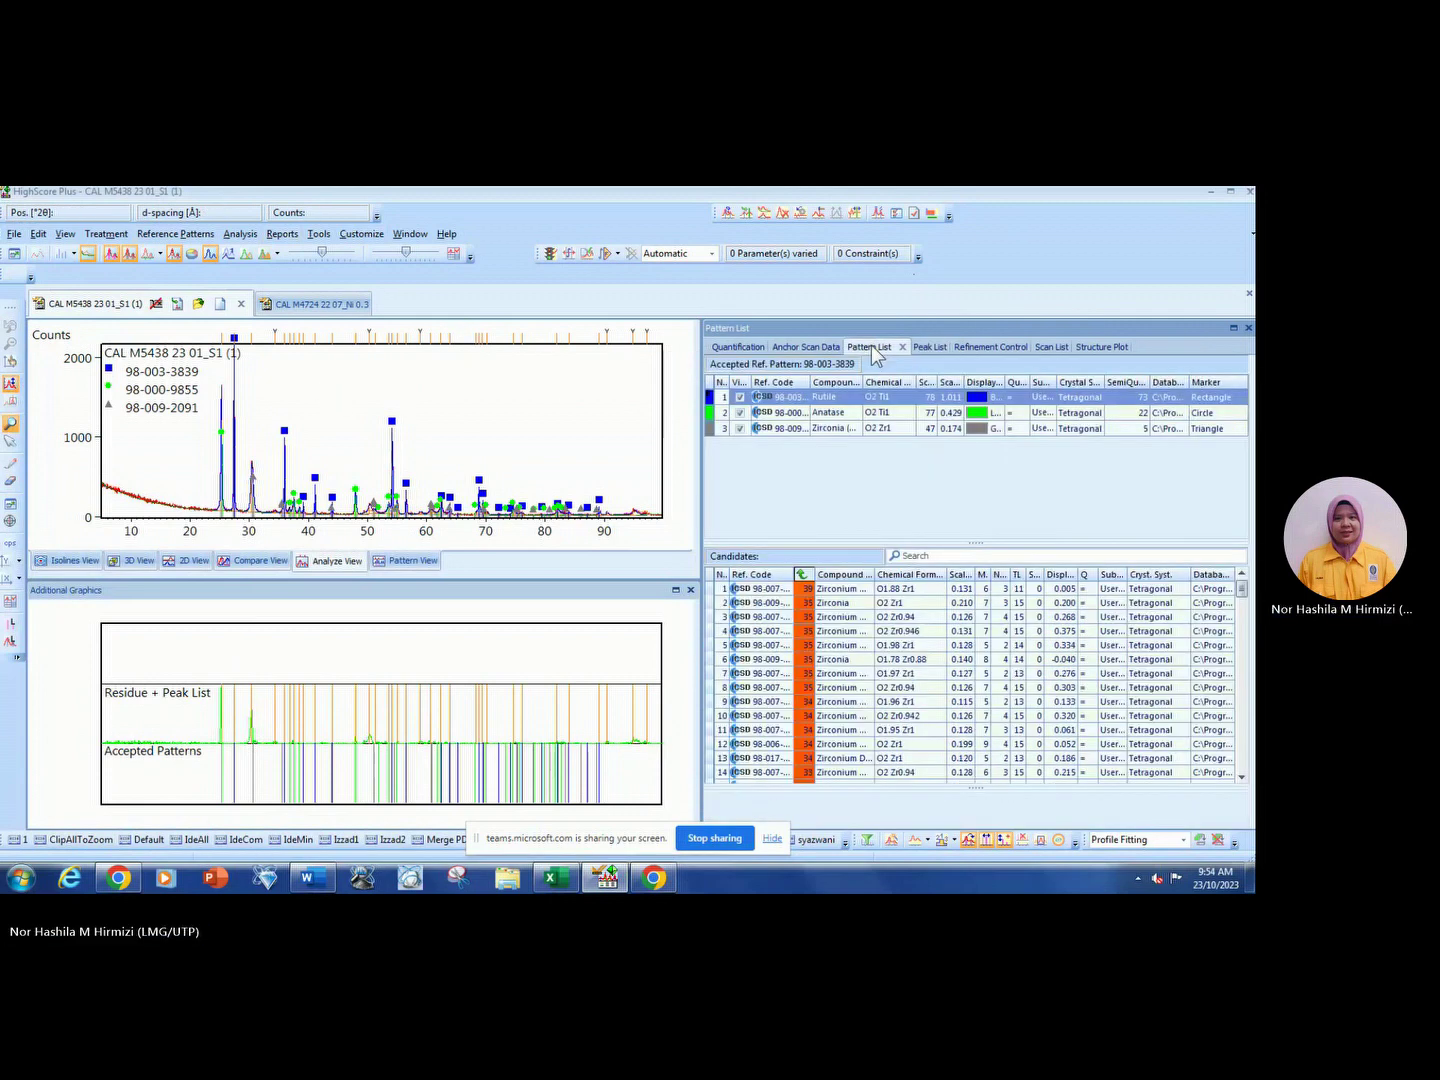
left_click(827, 400)
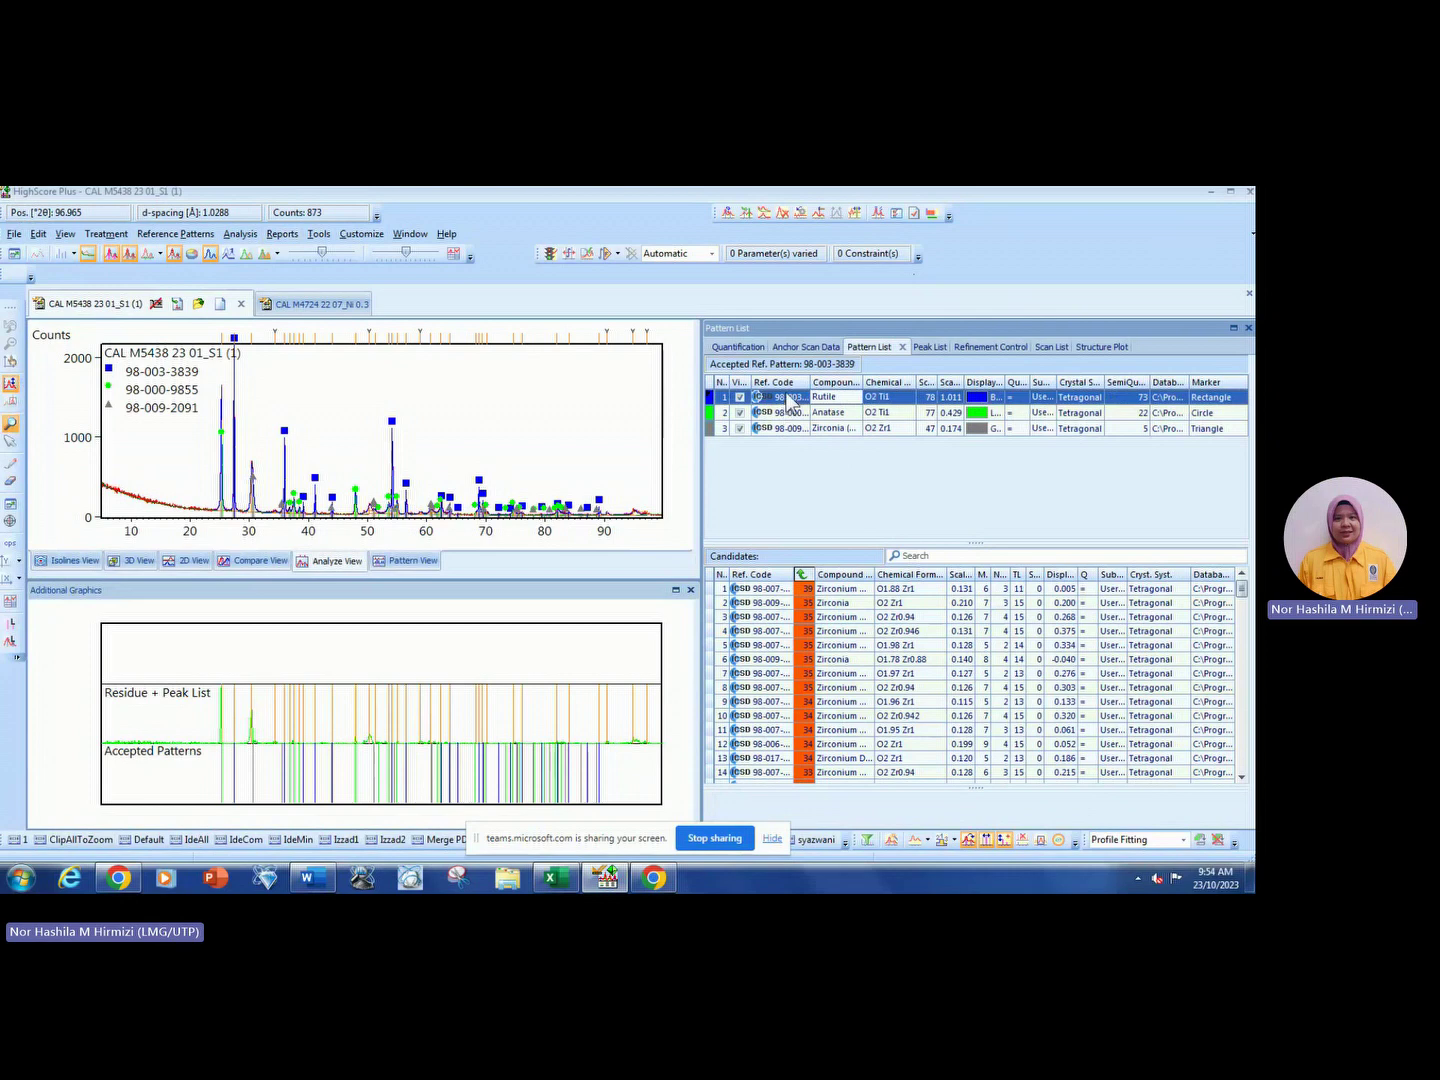
left_click(319, 234)
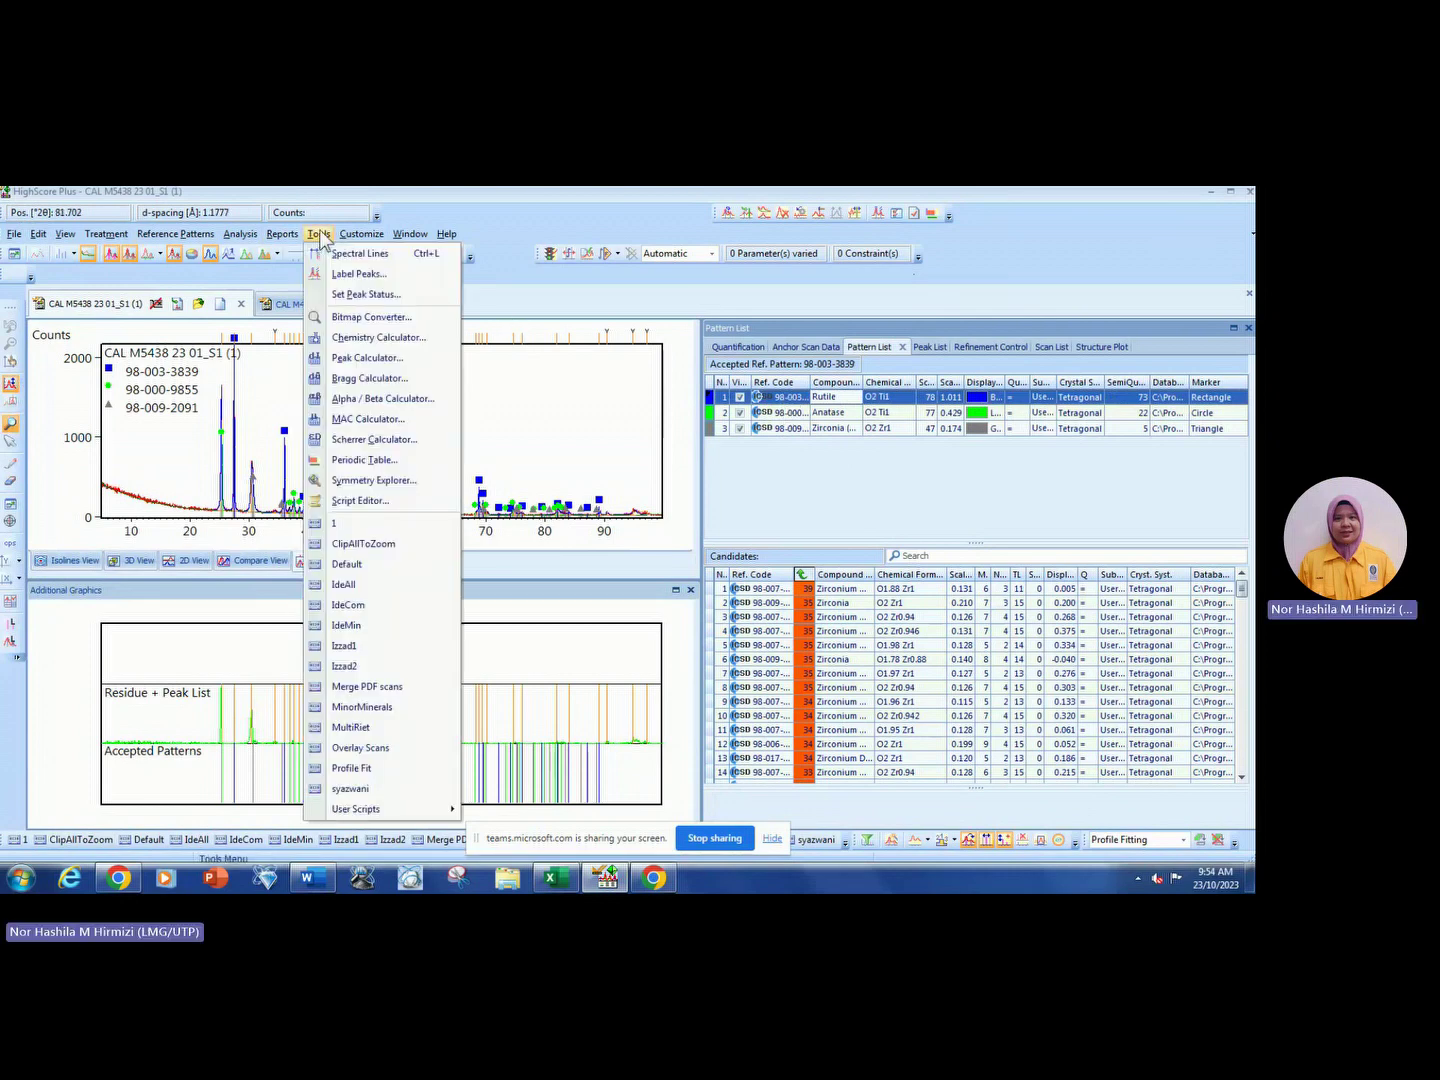
left_click(319, 234)
left_click(324, 238)
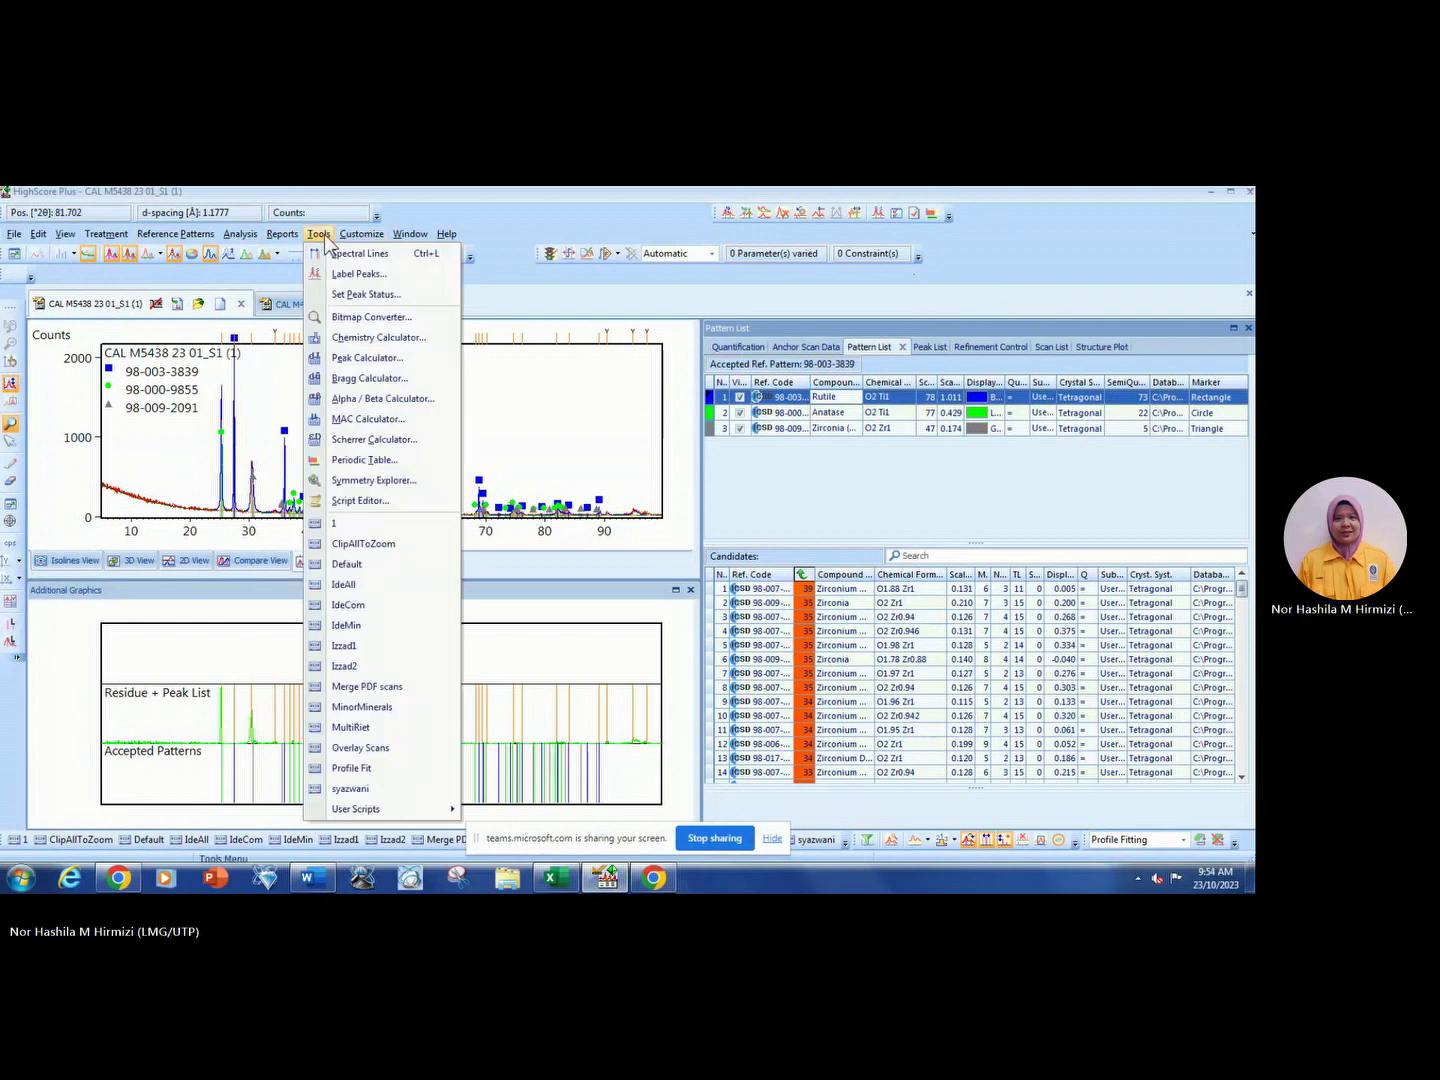
left_click(389, 446)
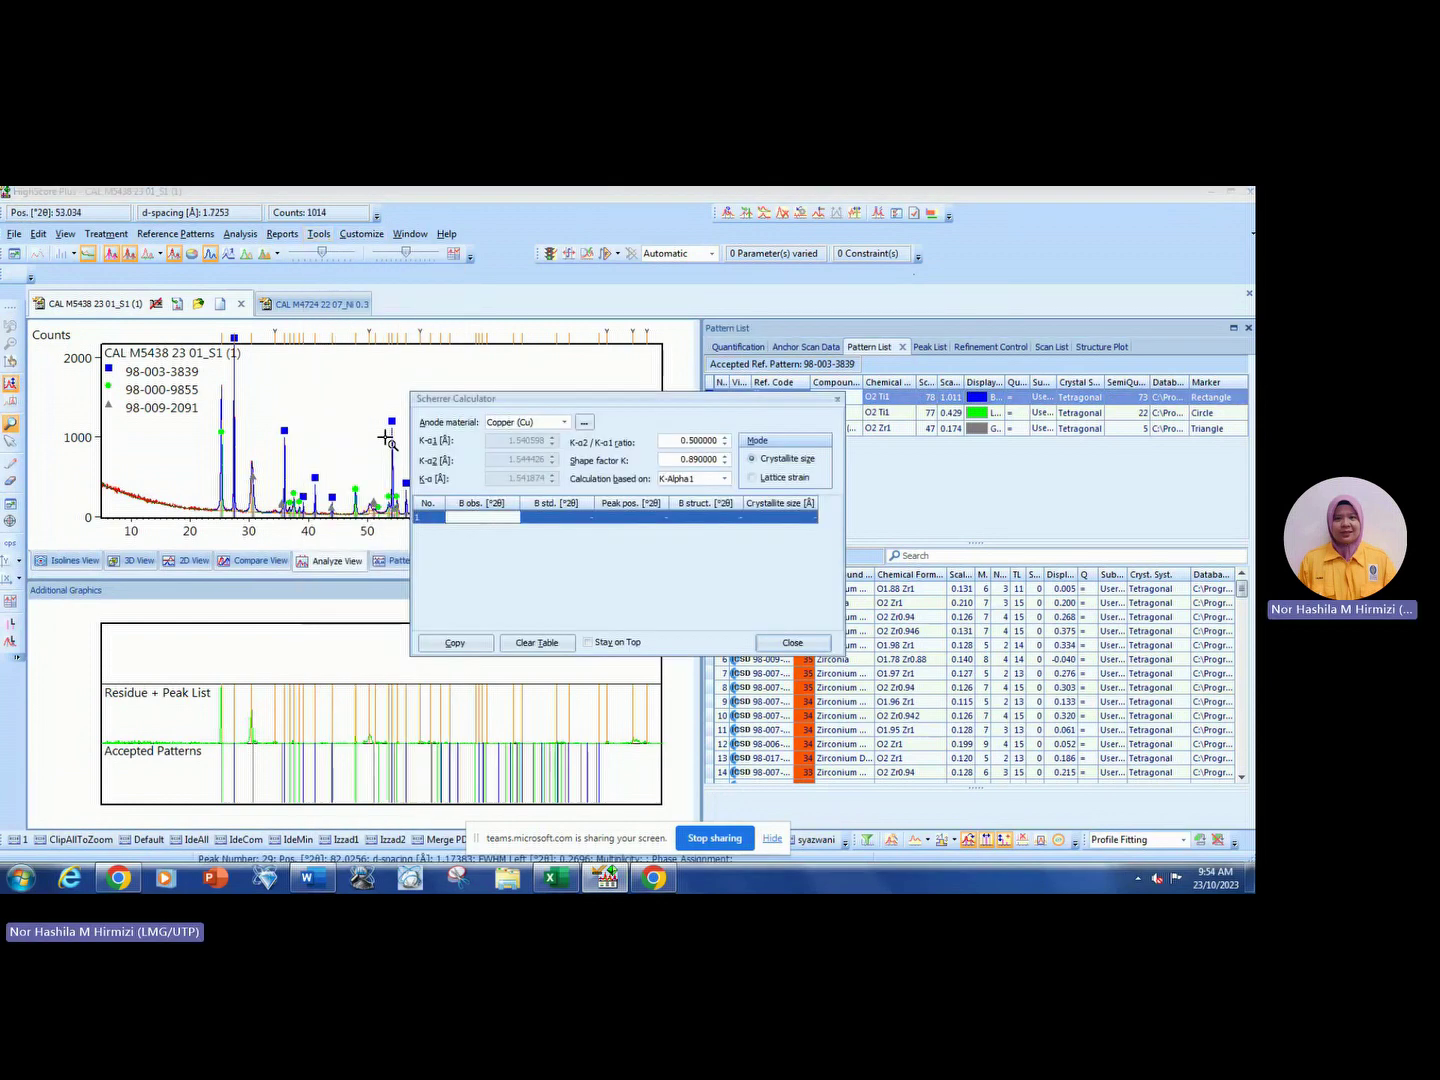
left_click(793, 643)
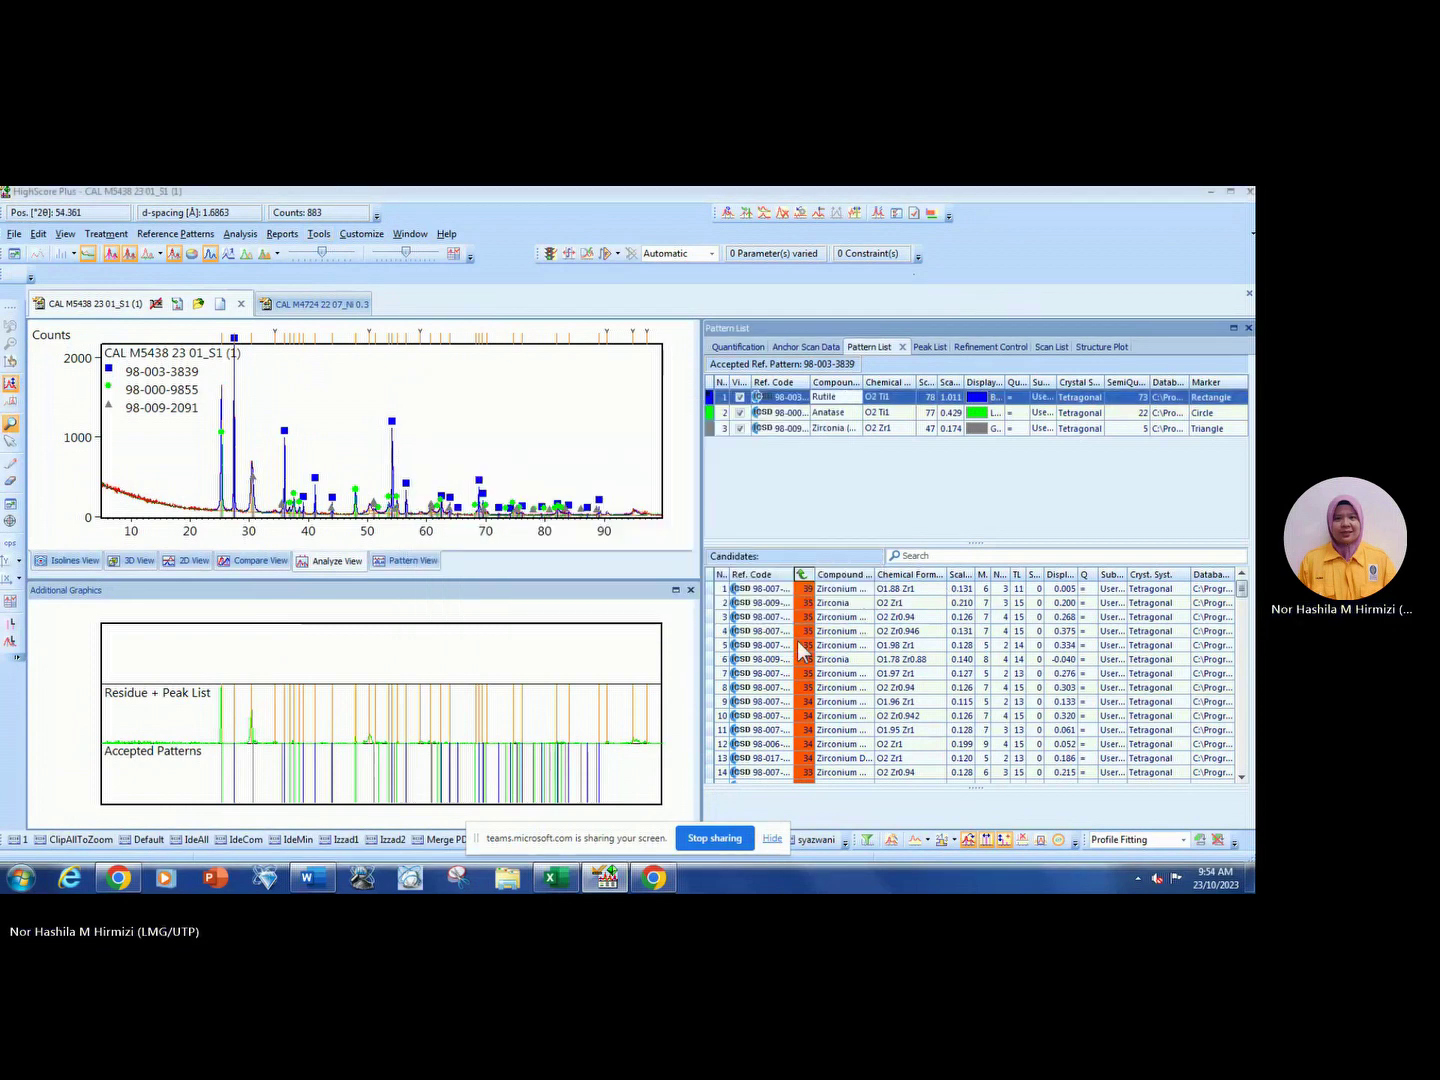